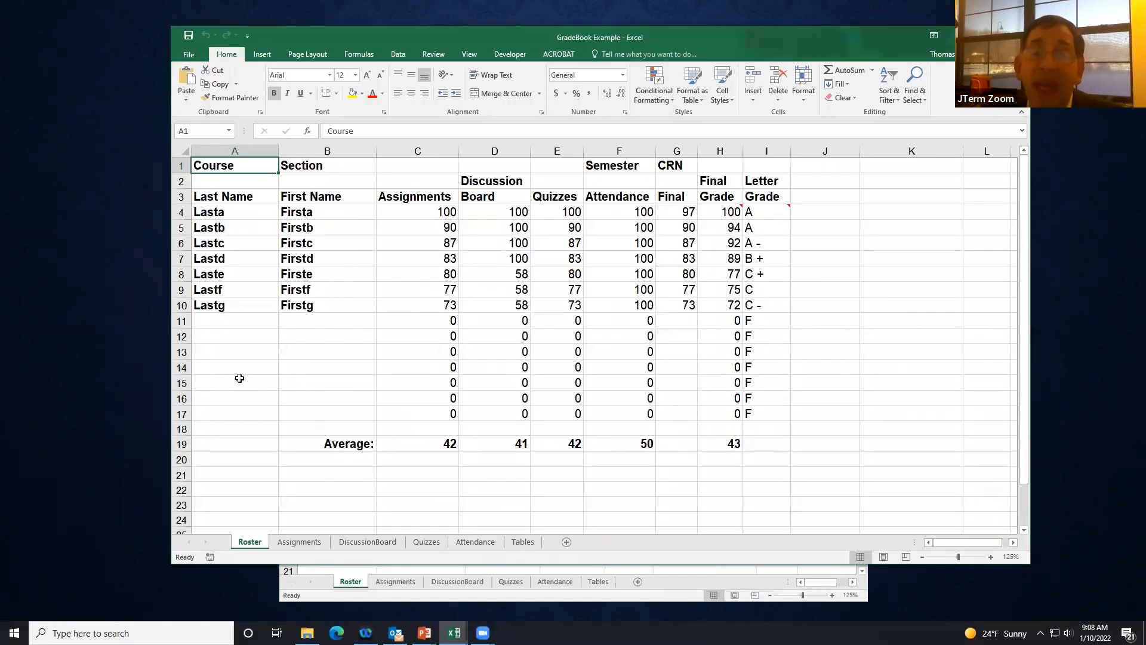
Step: Enter "Sample Course" as the course title in A1 and "First Section" in B1 of the Roster sheet
drag(735, 35, 702, 34)
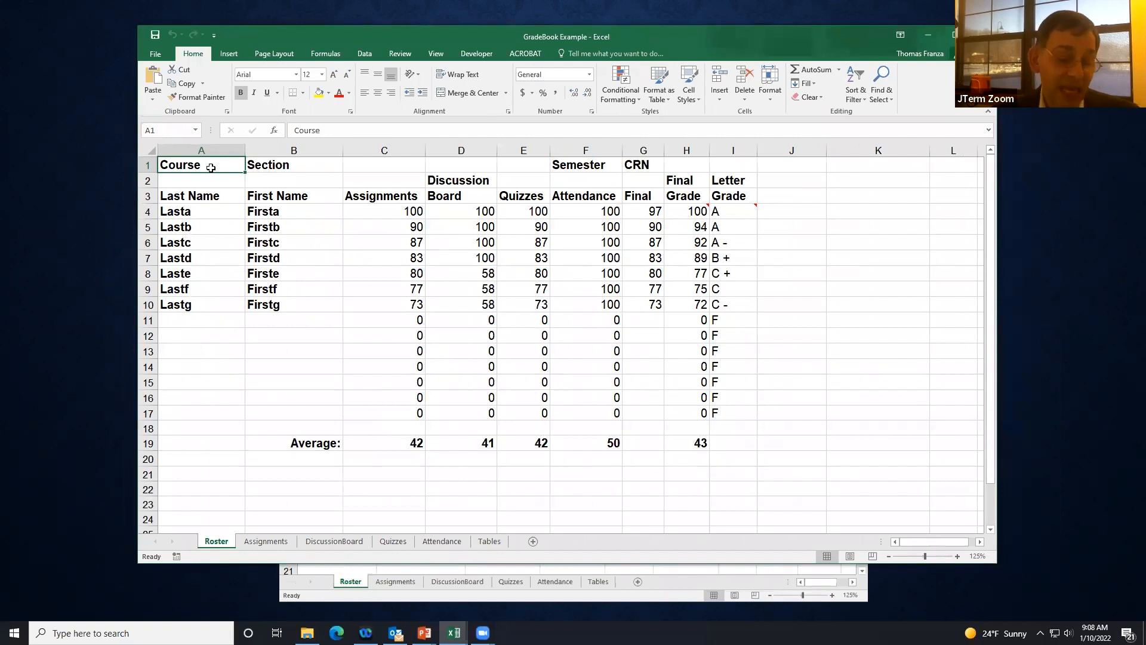
text(Sam)
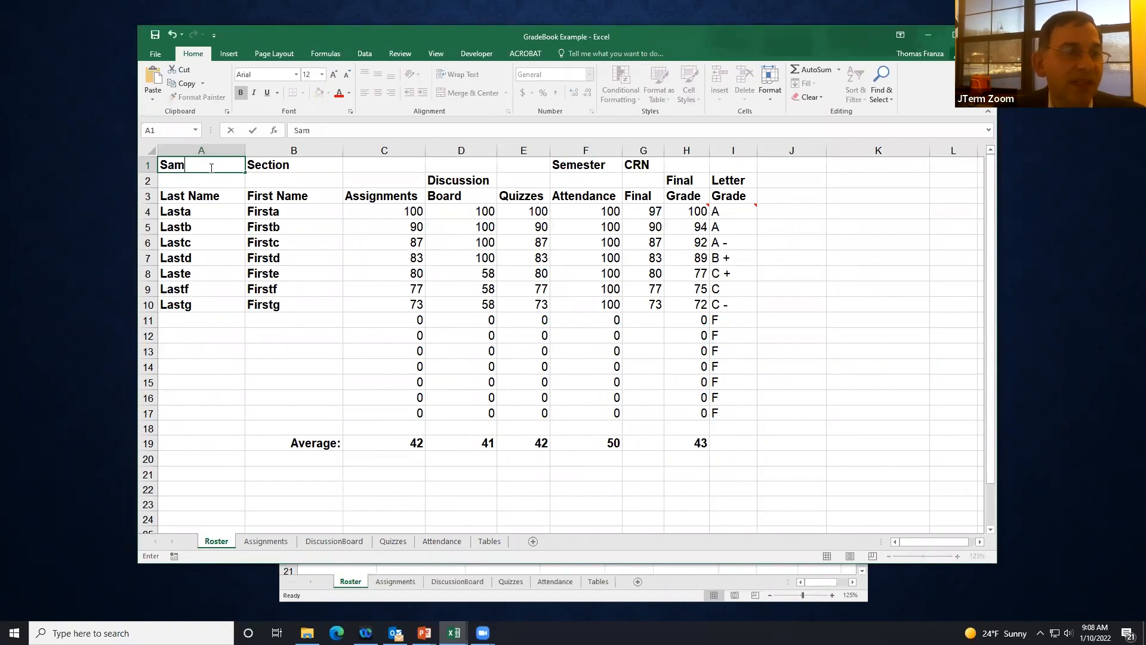
text(ple Course)
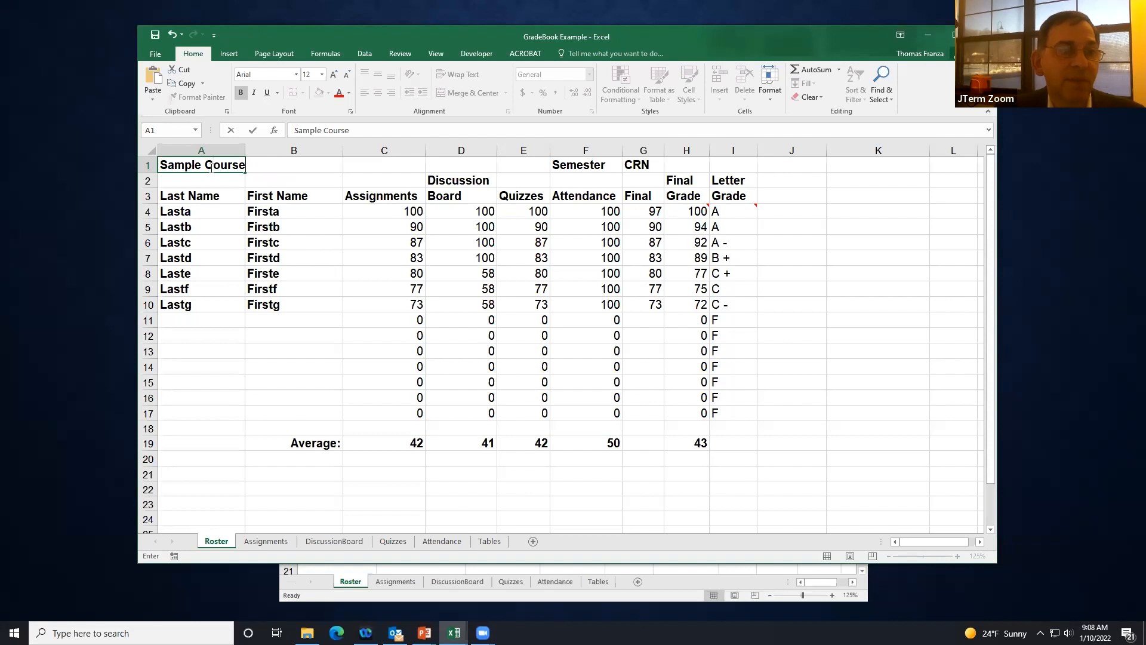
key(Tab)
text(First )
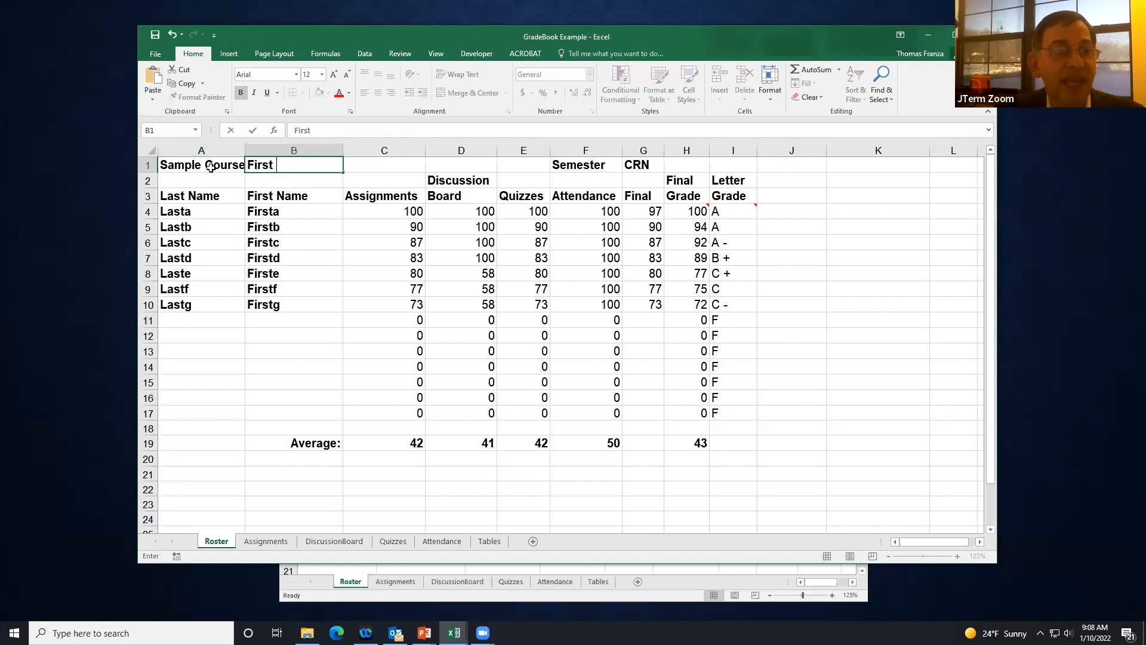
text(Section)
key(Return)
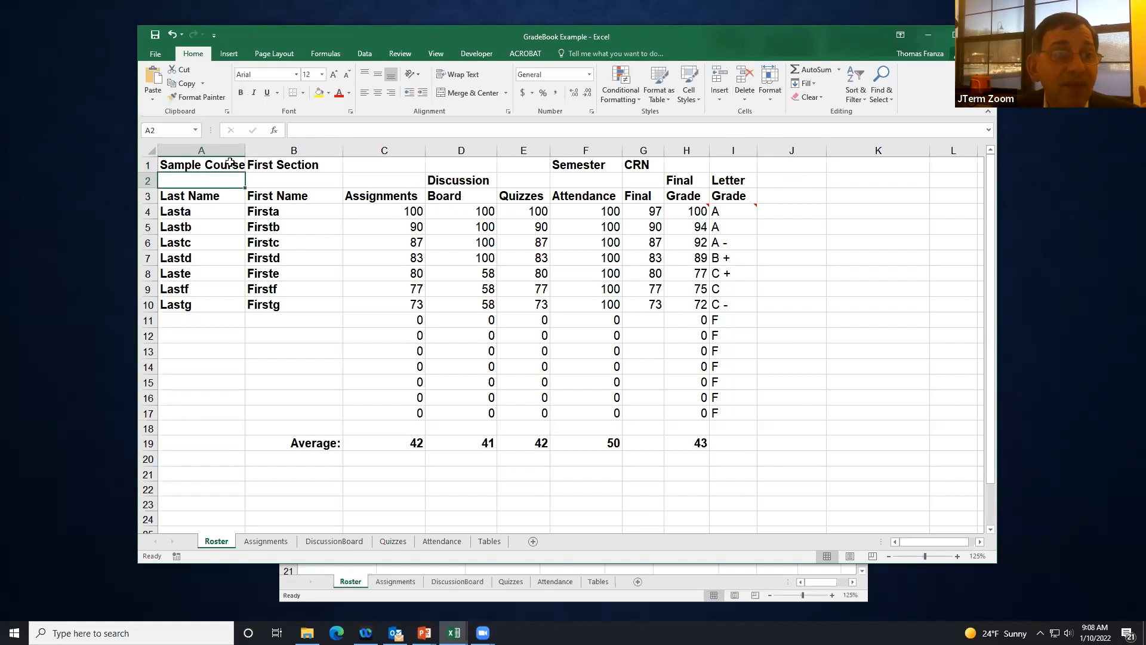
Step: Compare the course title in A1 of the Roster sheet with the linked title on the Assignments sheet
click(230, 162)
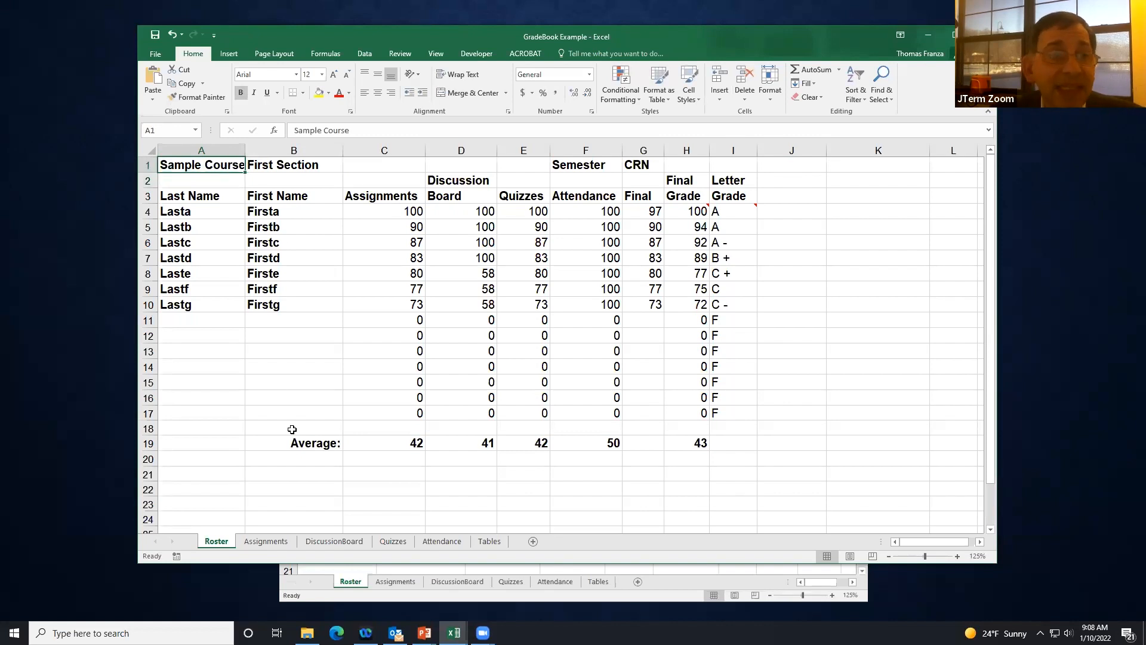
click(264, 167)
click(261, 545)
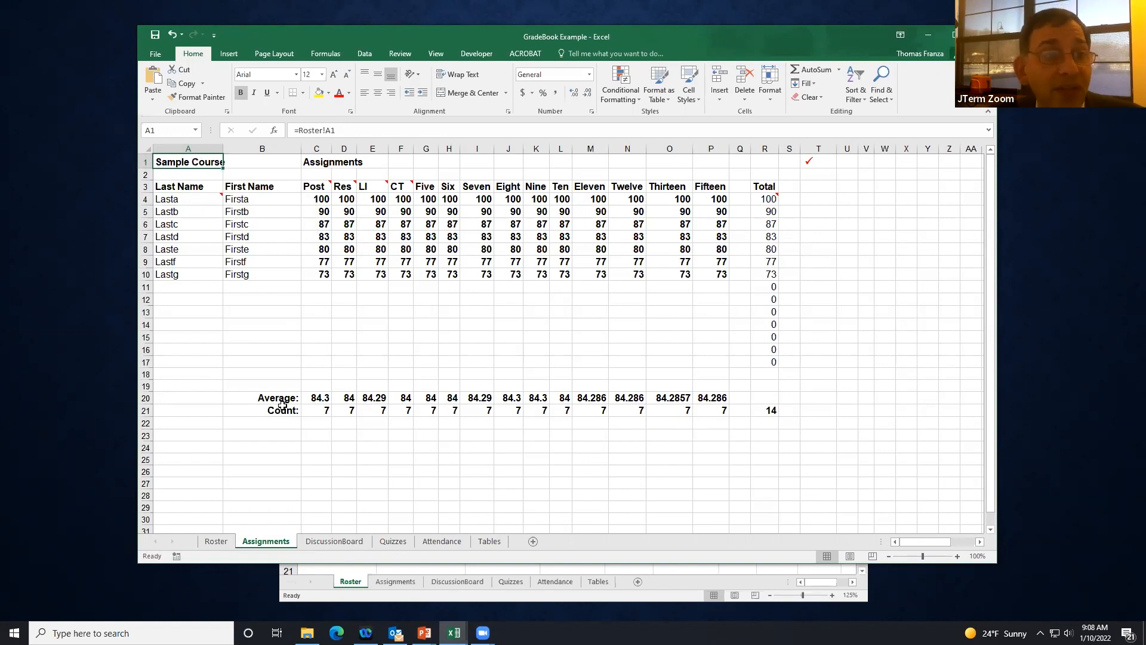
click(227, 542)
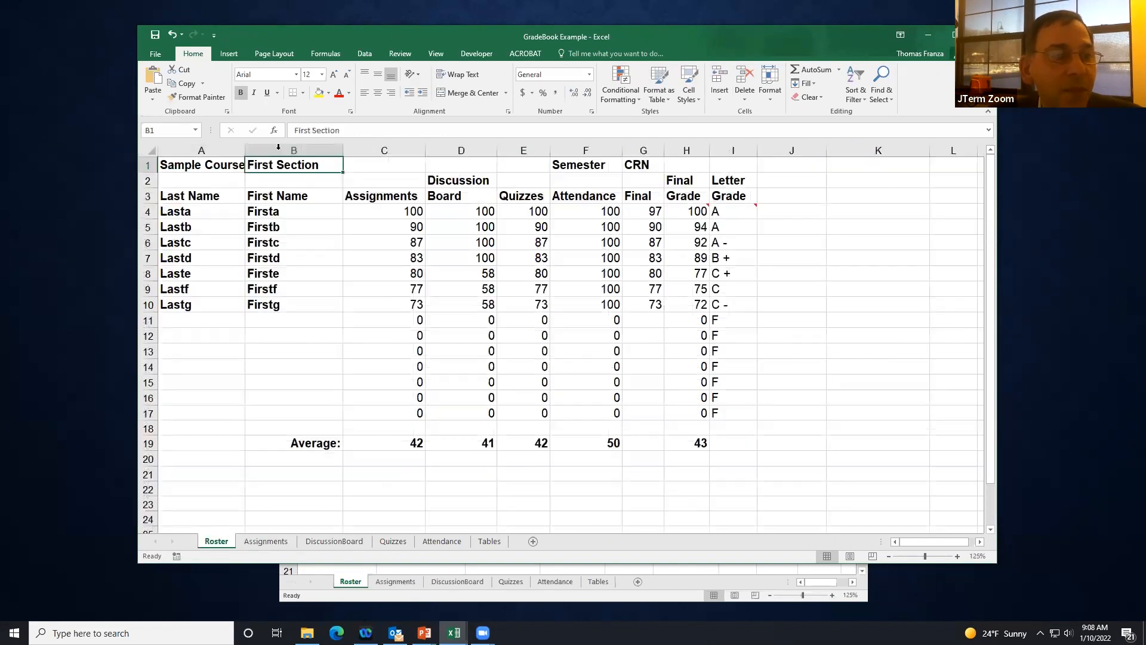
click(212, 169)
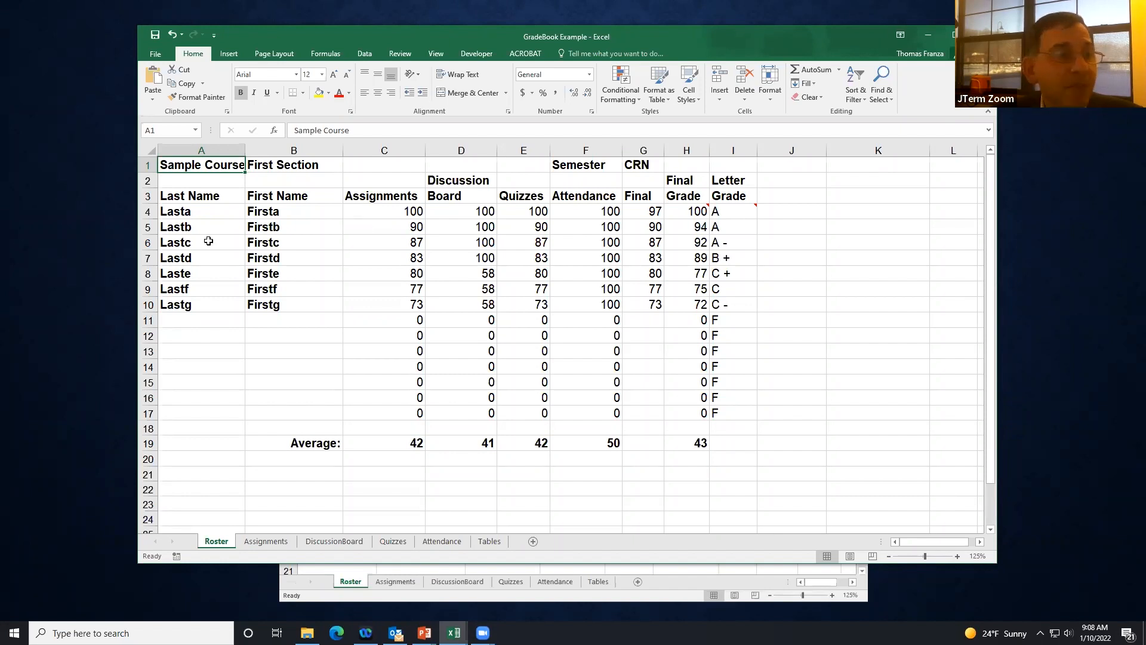
Step: Examine the first three students' names on the Roster sheet and how names carry over to the Assignments, DiscussionBoard and Quizzes sheets
click(192, 211)
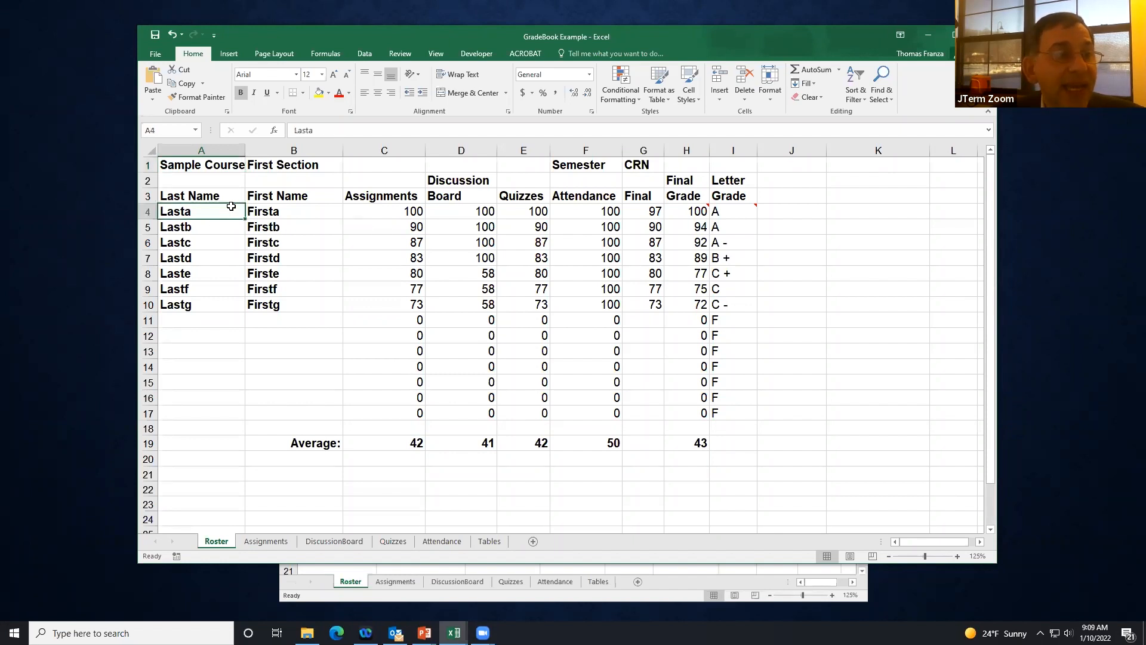
click(260, 212)
click(230, 222)
click(260, 222)
click(210, 232)
click(287, 237)
click(268, 543)
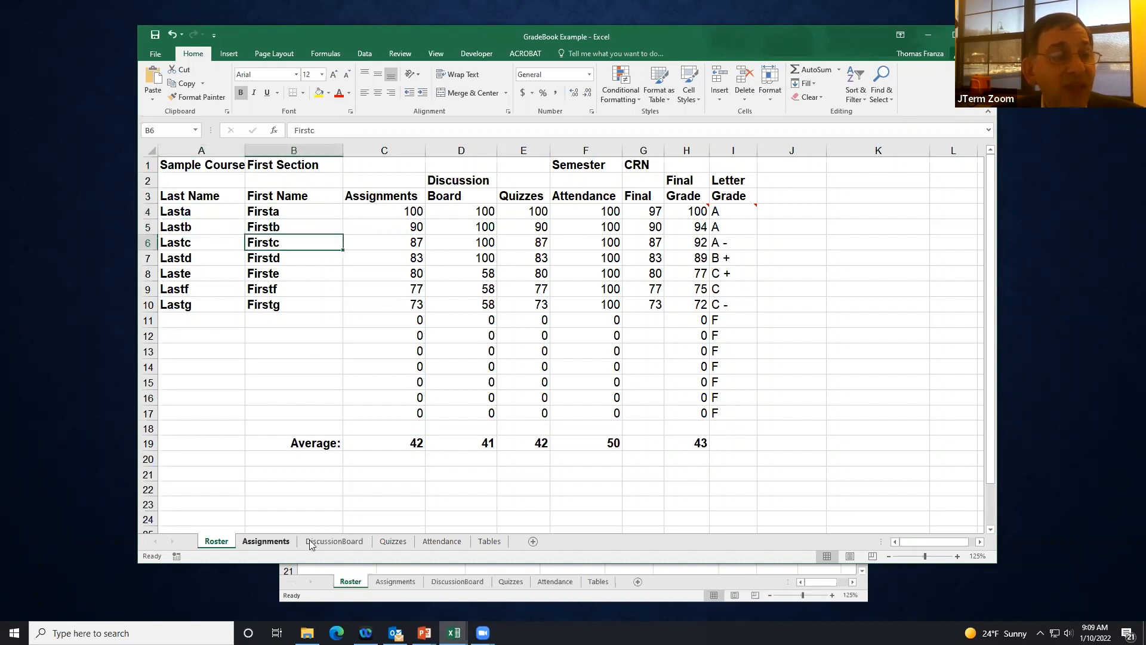
click(334, 541)
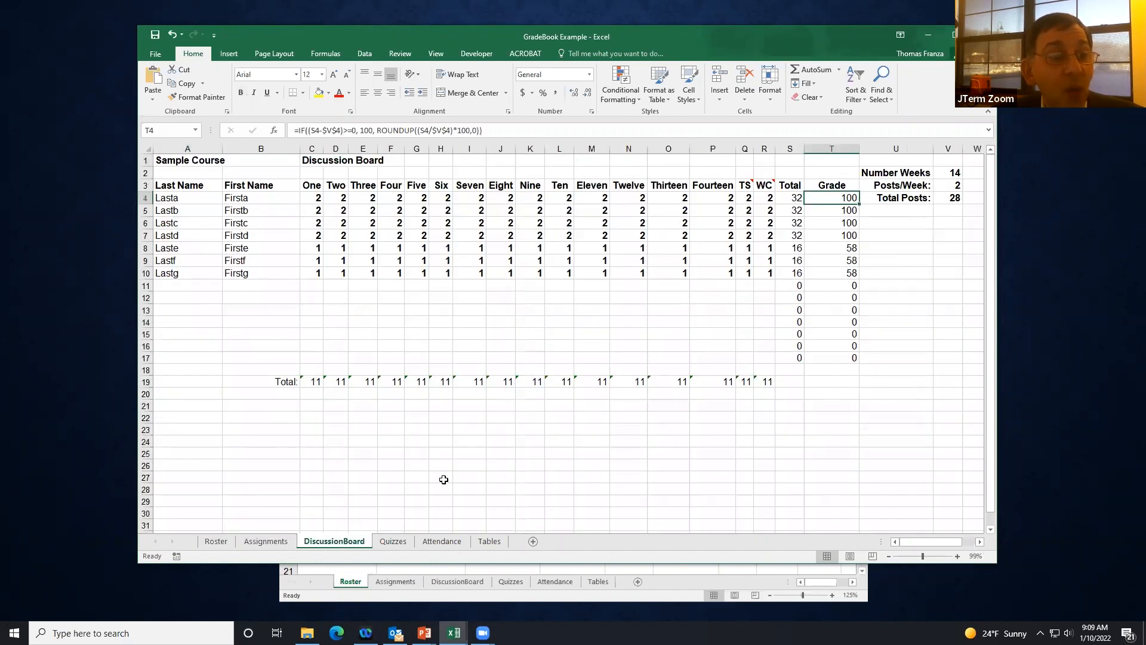
click(393, 542)
Step: Replace the first student's last name in A4 of the Roster sheet with a real surname
click(216, 541)
click(188, 214)
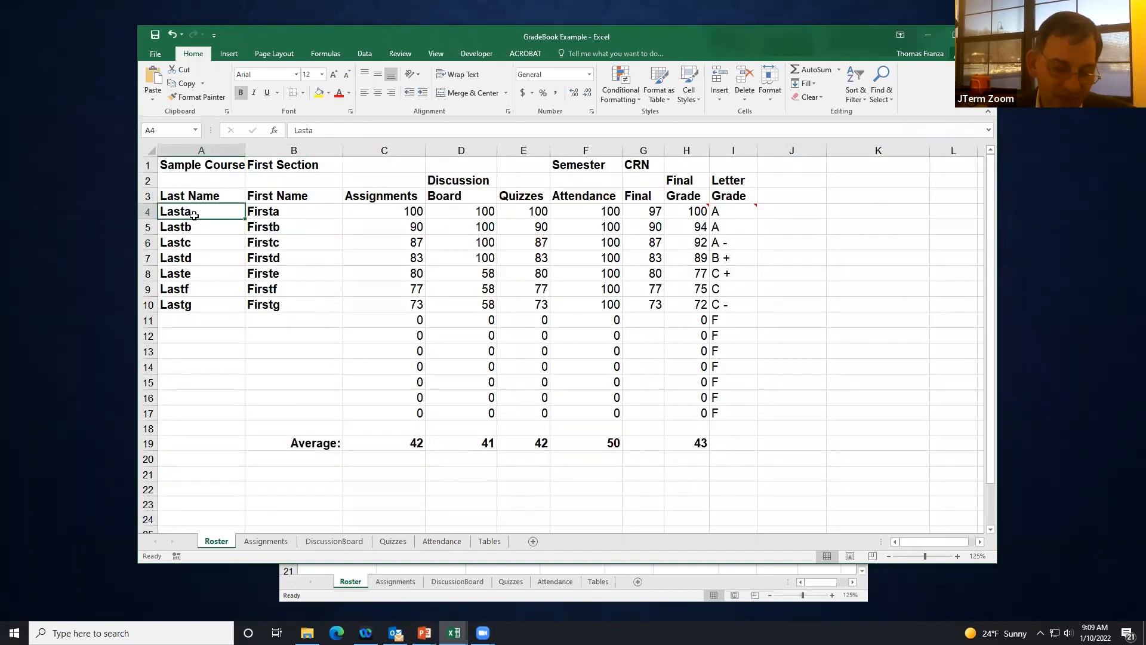
text(Franza)
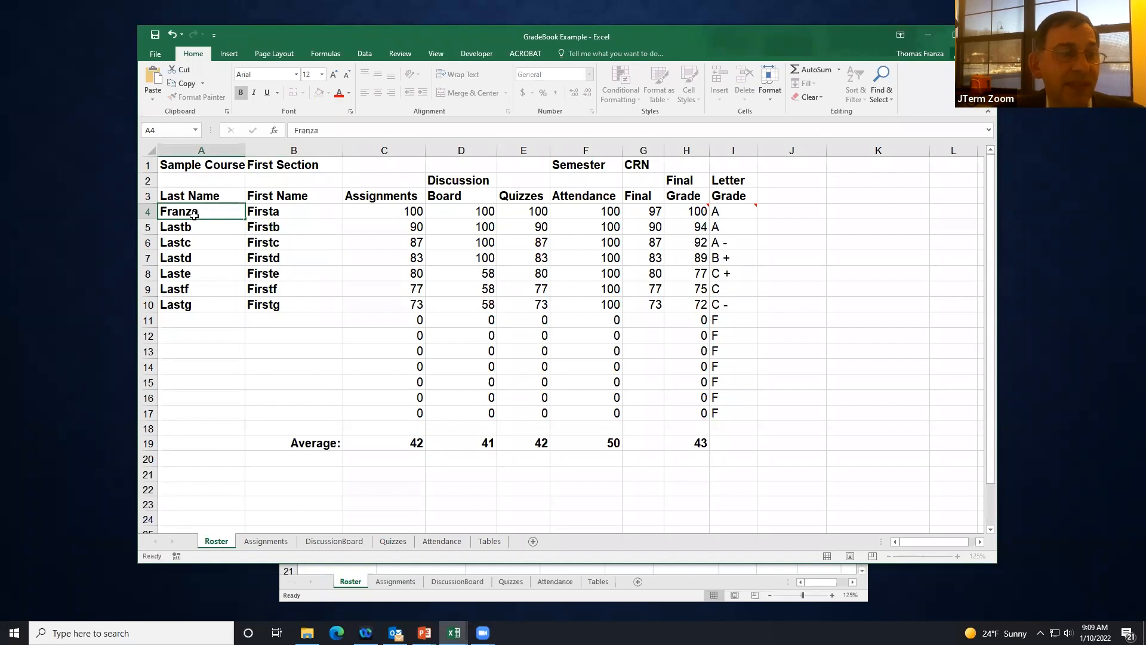
key(Return)
Step: Check the first student's last name on the Assignments, DiscussionBoard and Quizzes sheets, and return to the Roster
click(265, 541)
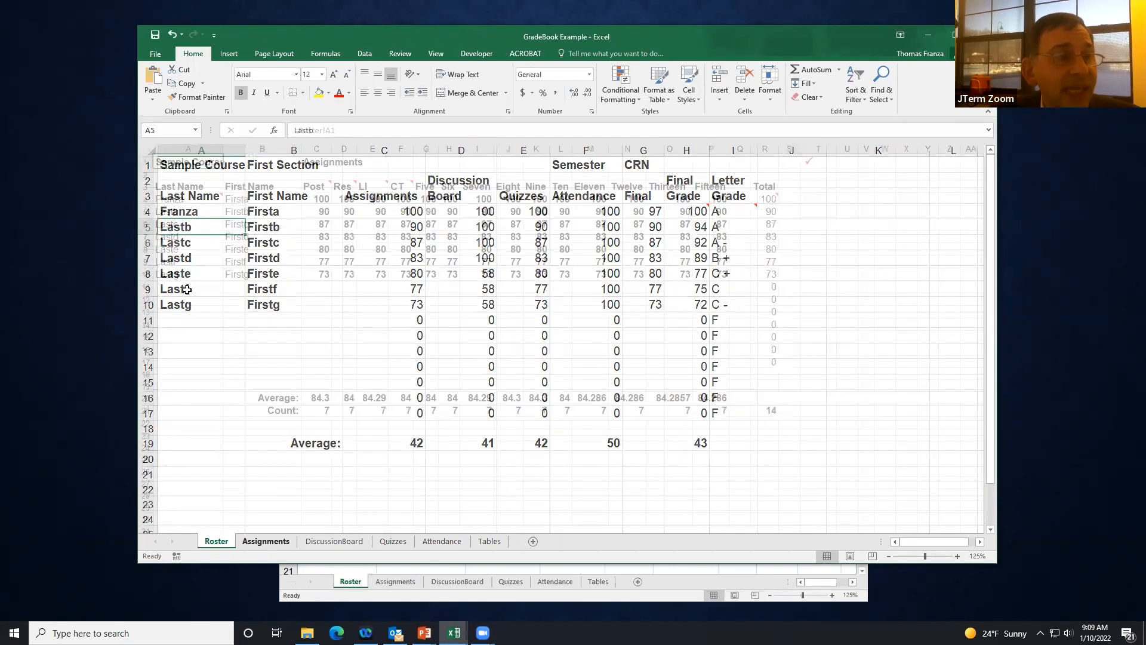
click(335, 541)
click(393, 541)
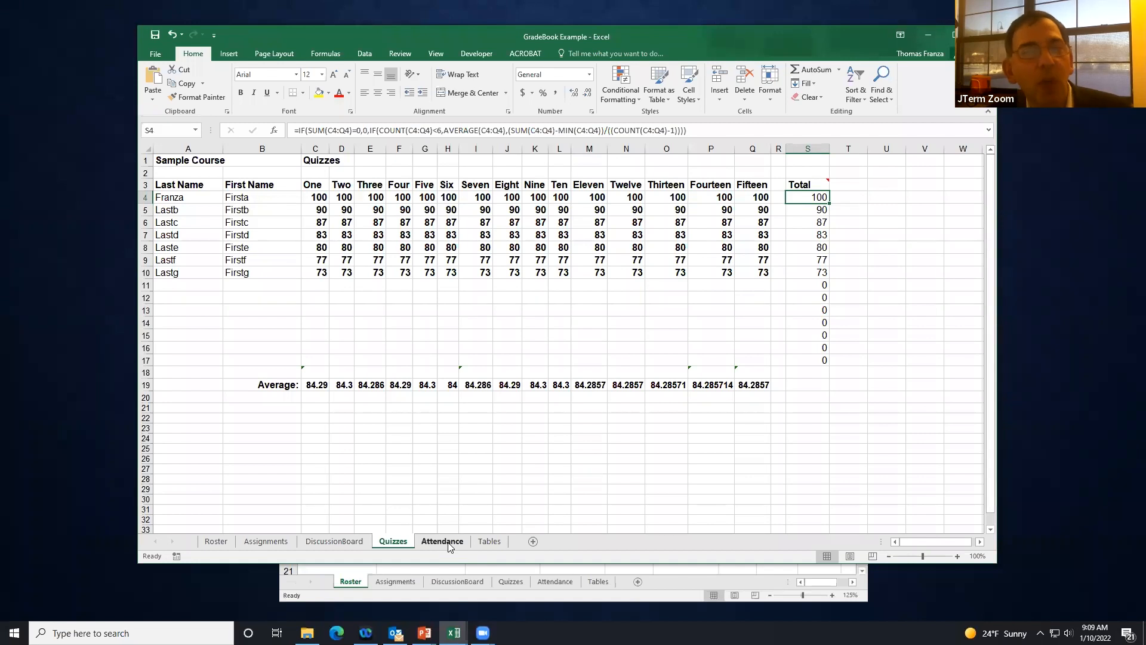
click(216, 542)
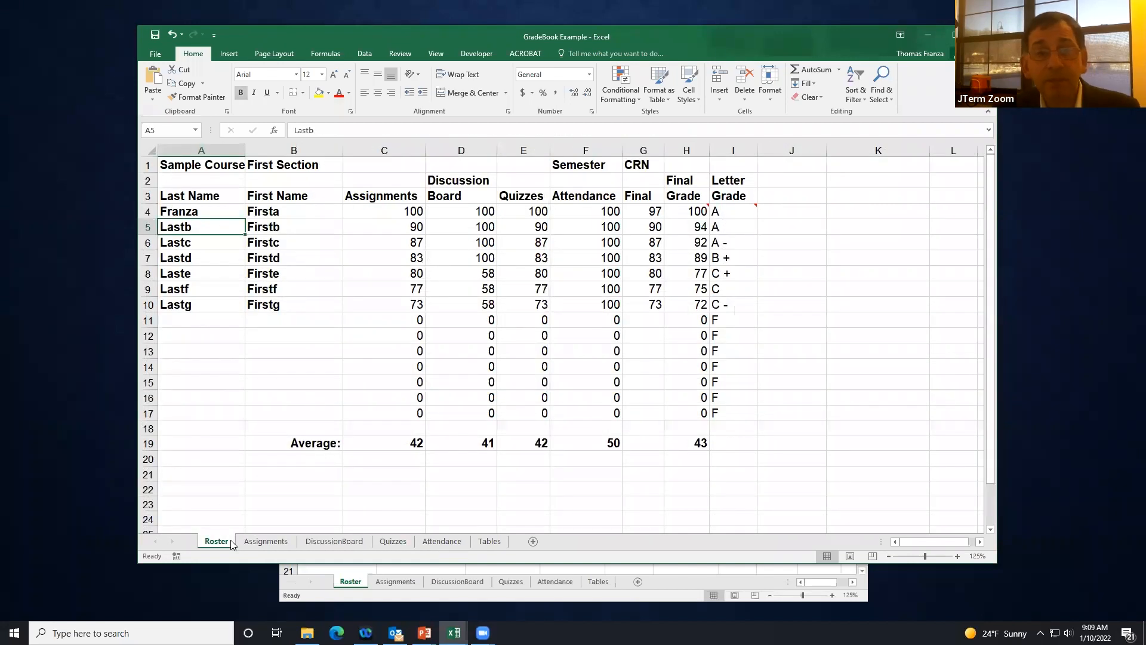
Step: Inspect the first student's Assignments and Discussion Board formulas in C4 and D4 of the Roster, with a look at the DiscussionBoard sheet
click(366, 209)
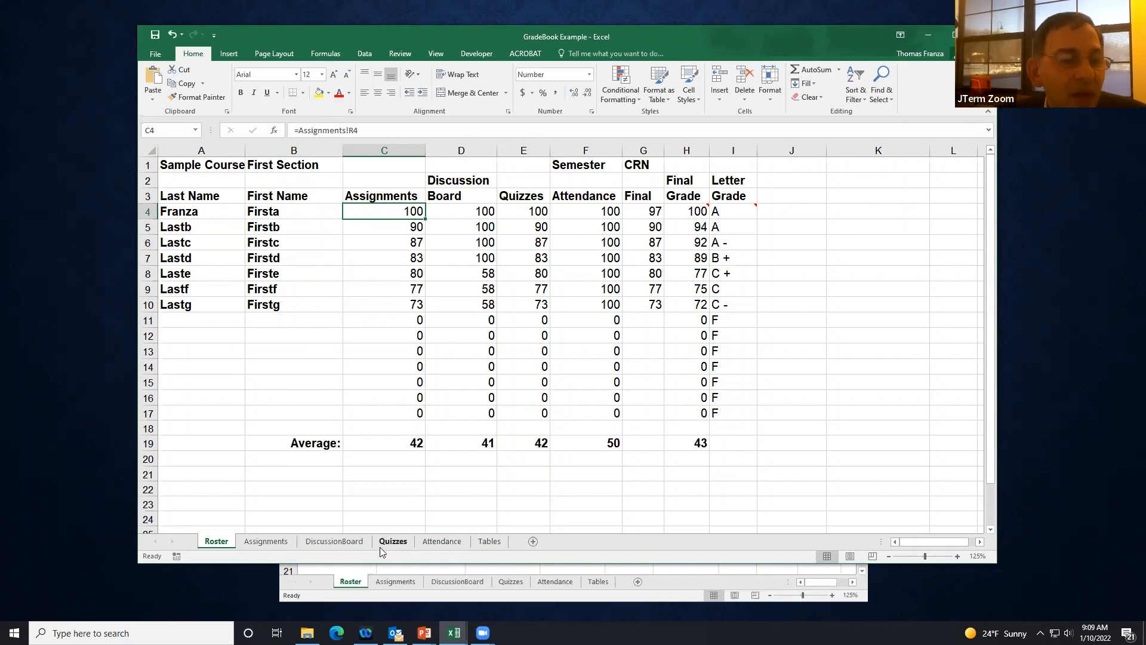
click(351, 544)
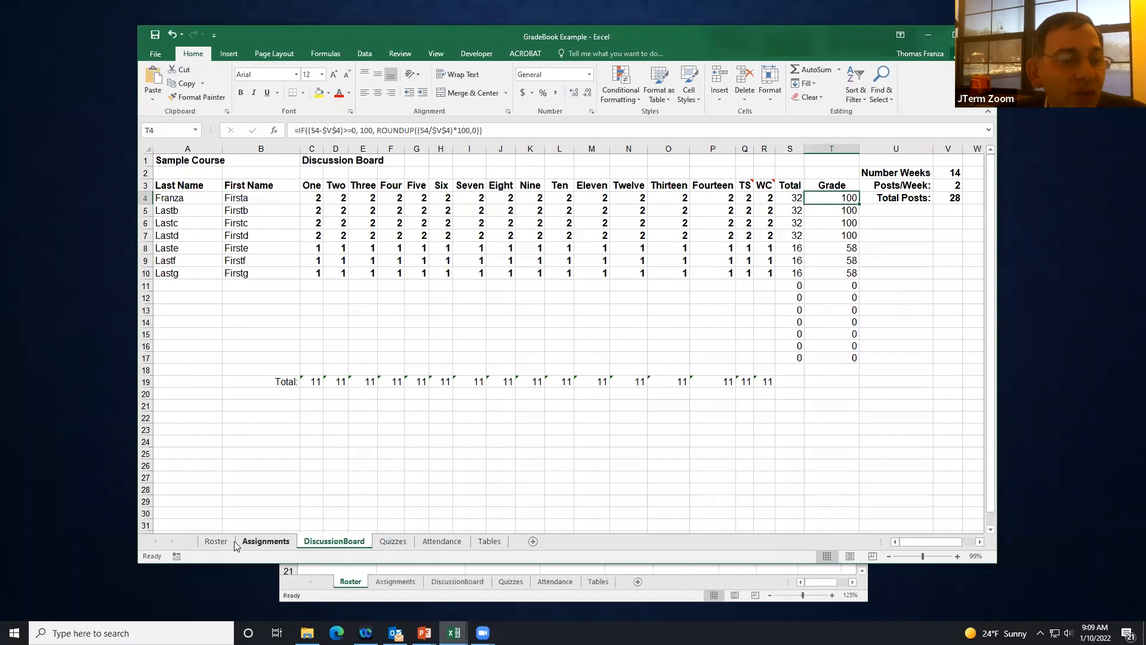
click(218, 542)
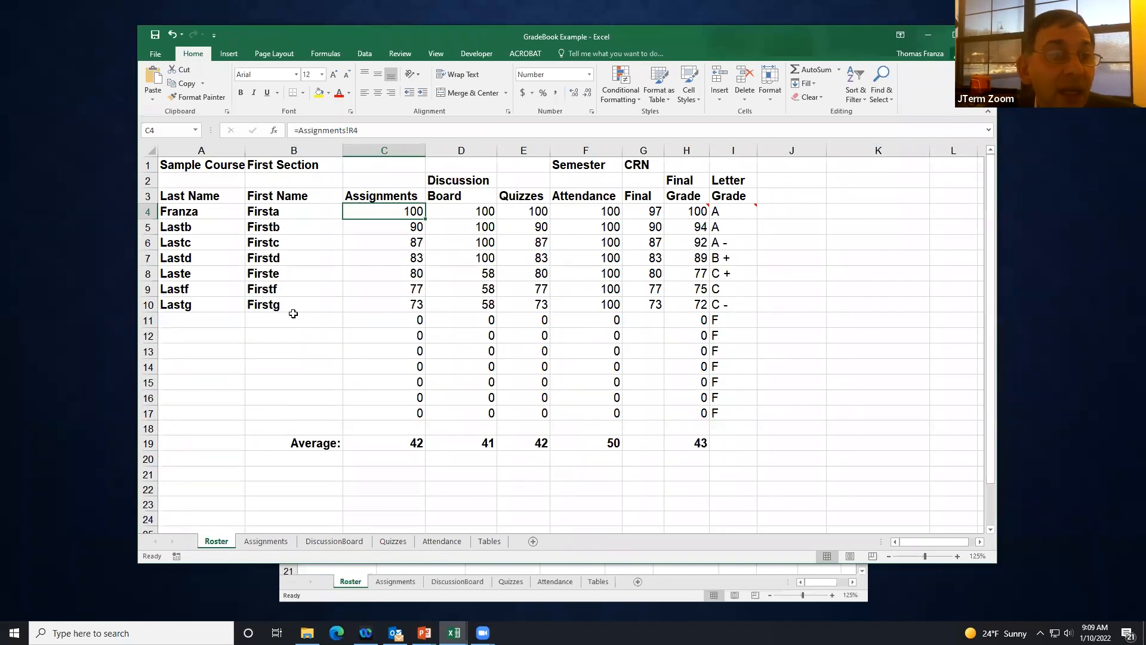
click(469, 209)
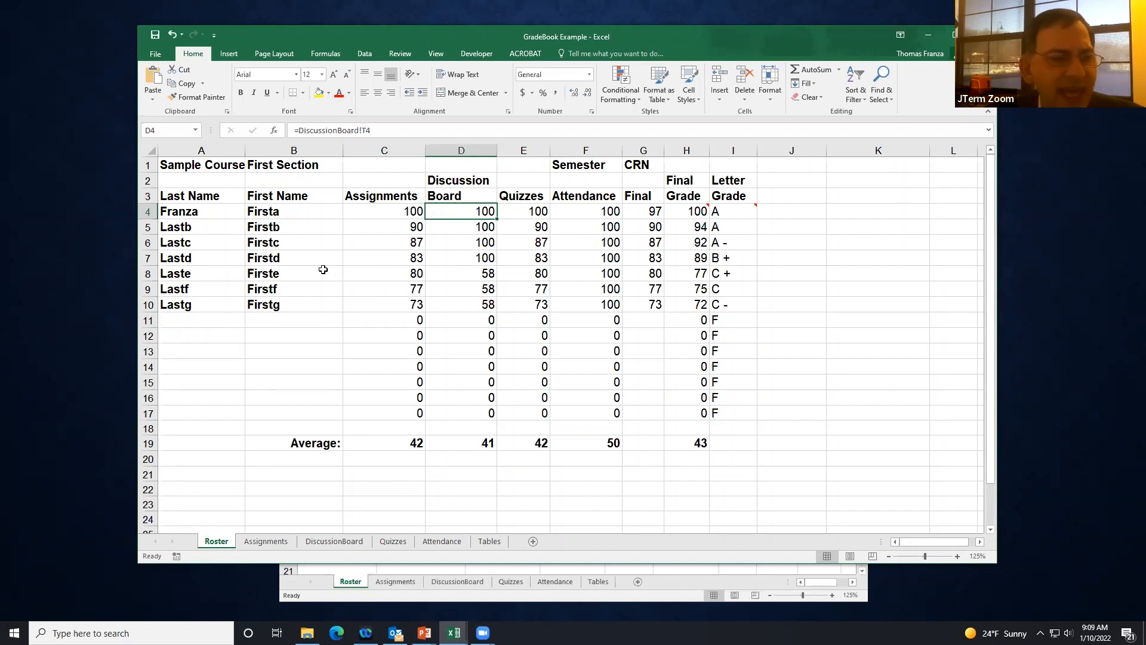
Step: View the first student's weekly post counts for weeks Two and Four on the DiscussionBoard sheet
click(352, 541)
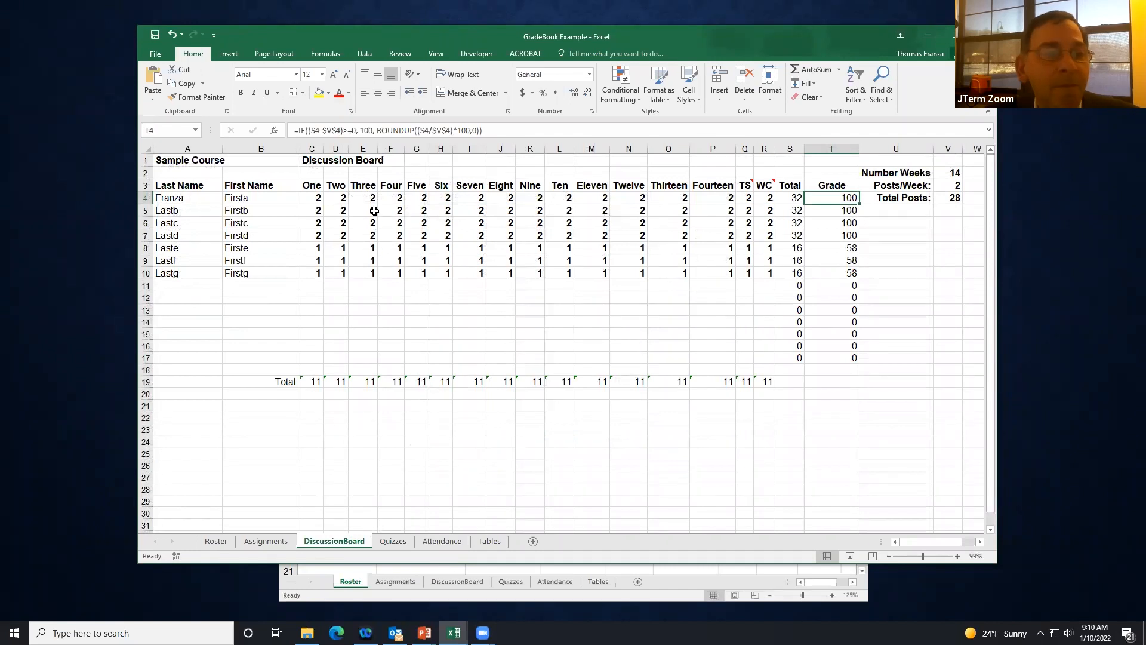
click(345, 200)
click(397, 200)
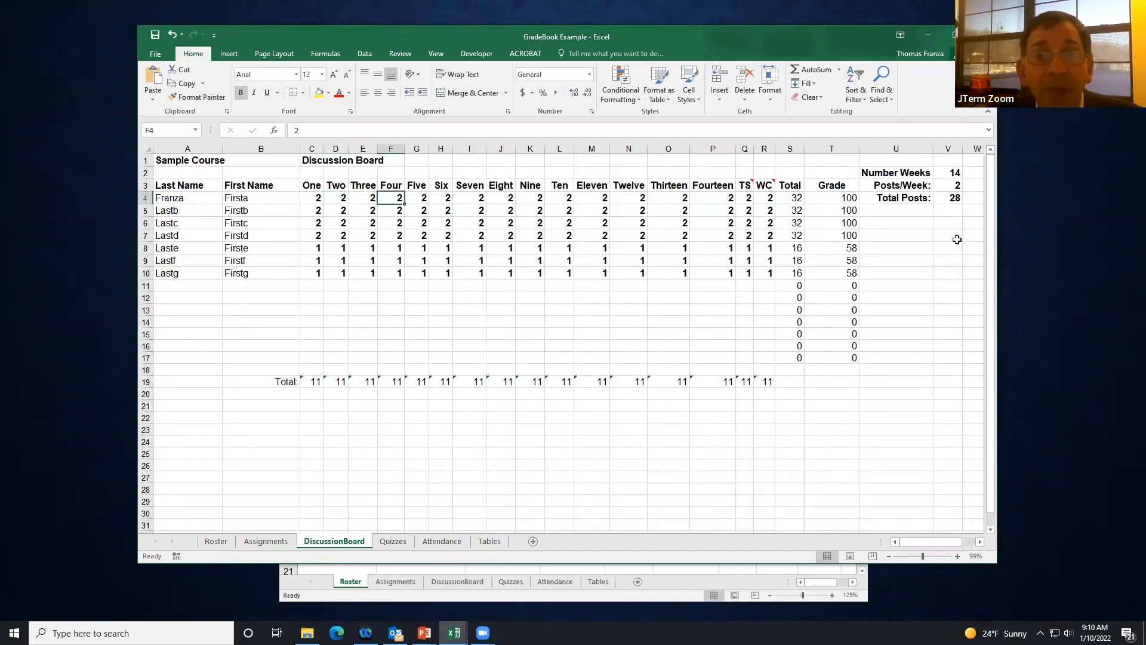
Step: Inspect the first student's Total and Grade formulas in S4 and T4, highlighting the S4-$V$4 test, and leave the formula unedited
click(797, 196)
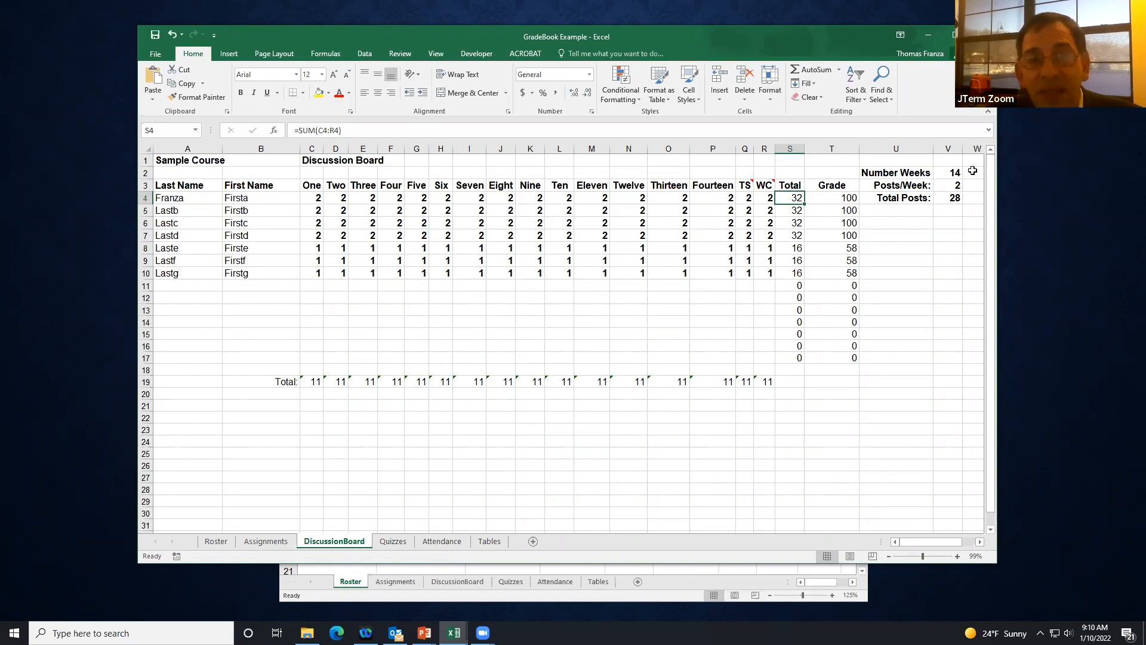
click(846, 196)
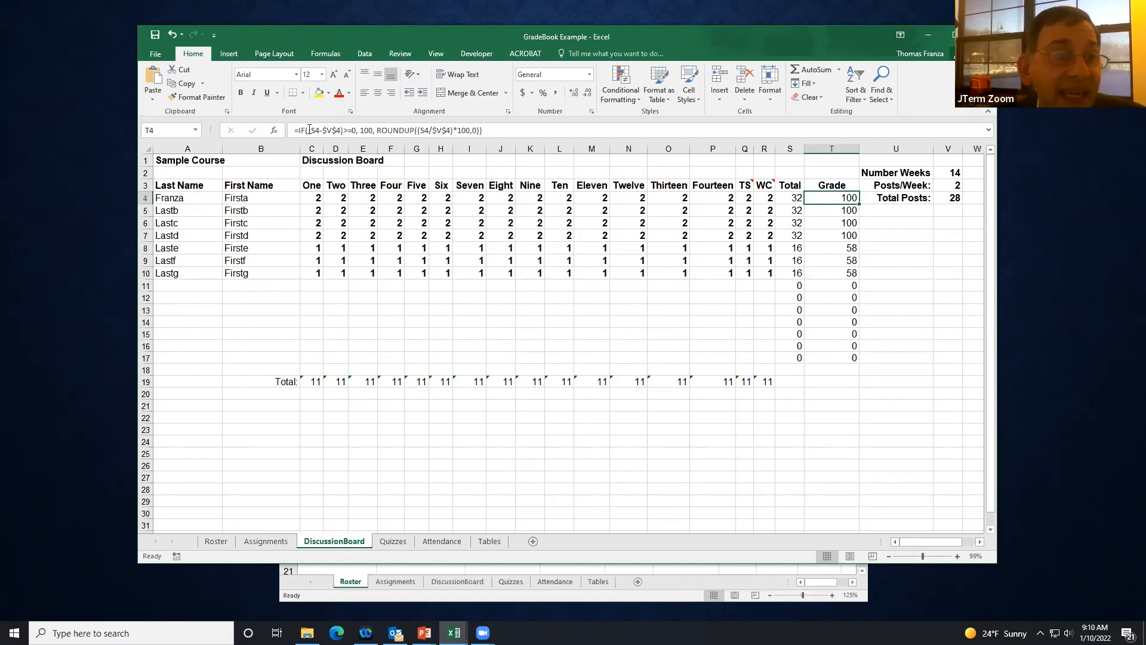
drag(311, 131, 341, 133)
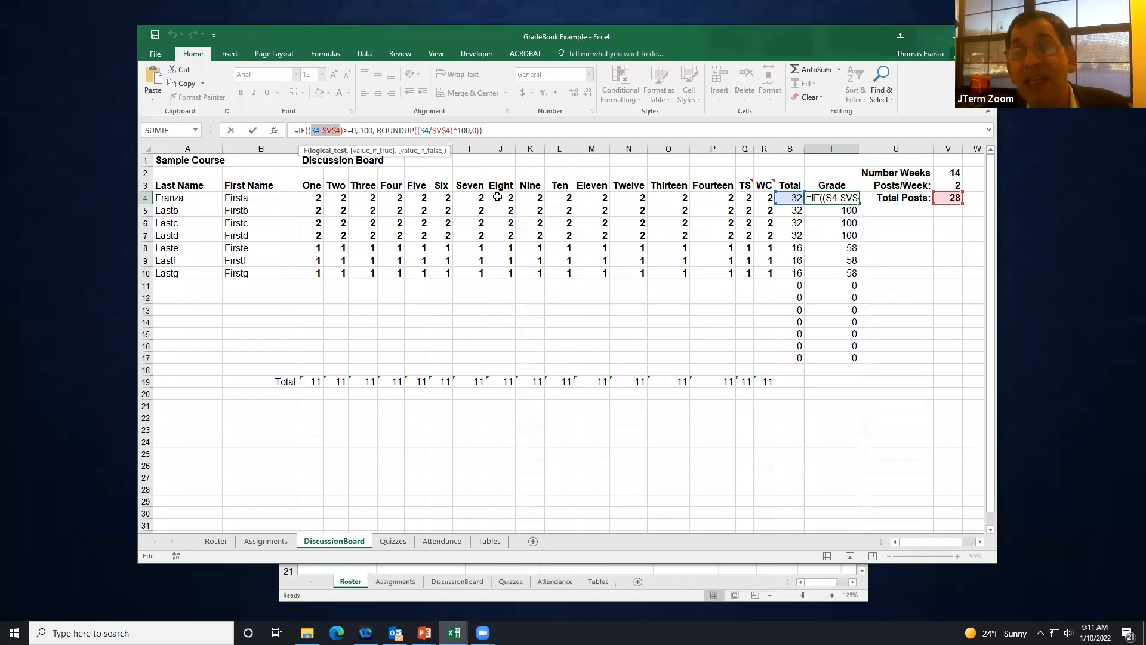
click(471, 197)
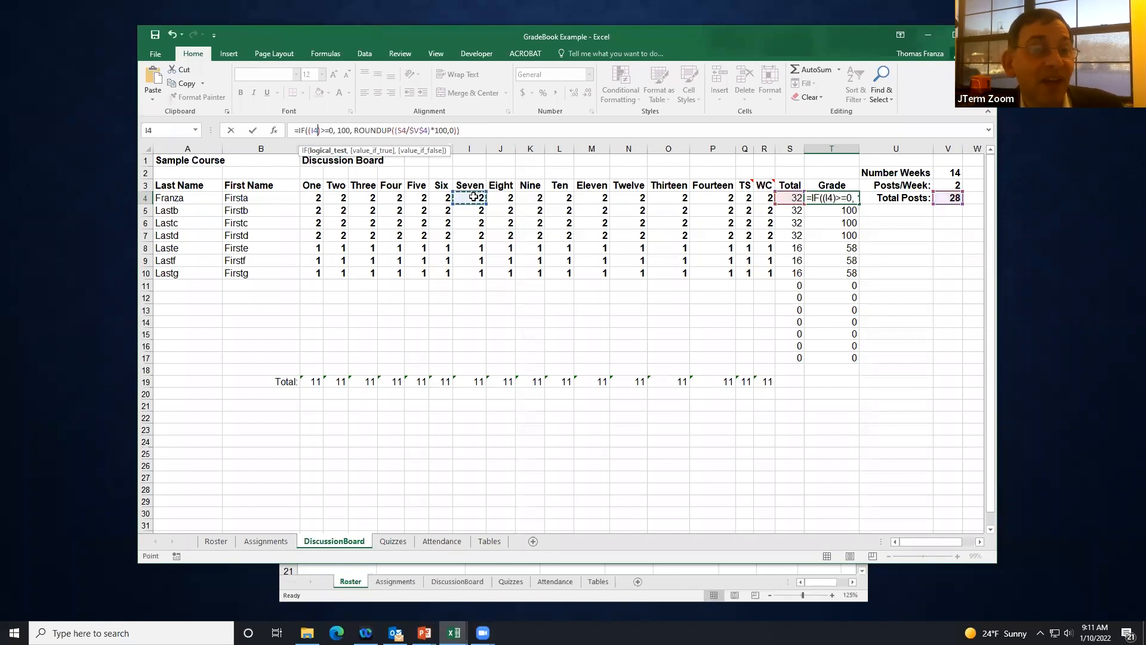
key(Escape)
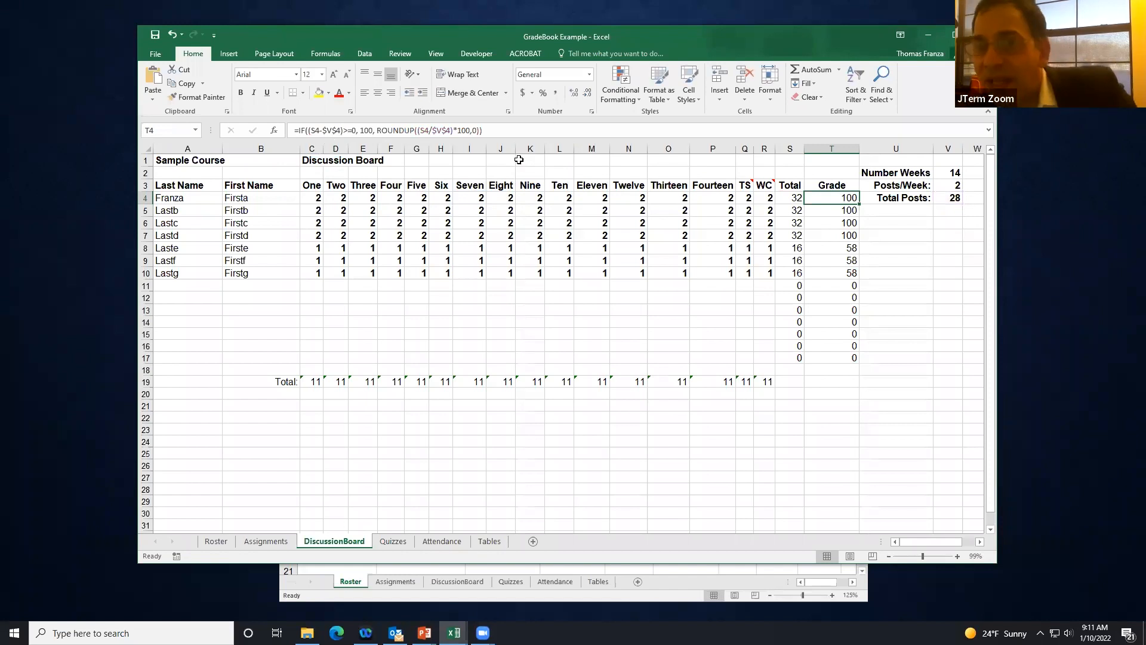
Step: Examine the Number Weeks, Posts/Week and Total Posts cells in V2:V4 alongside the first student's weekly counts and Grade formula
click(943, 171)
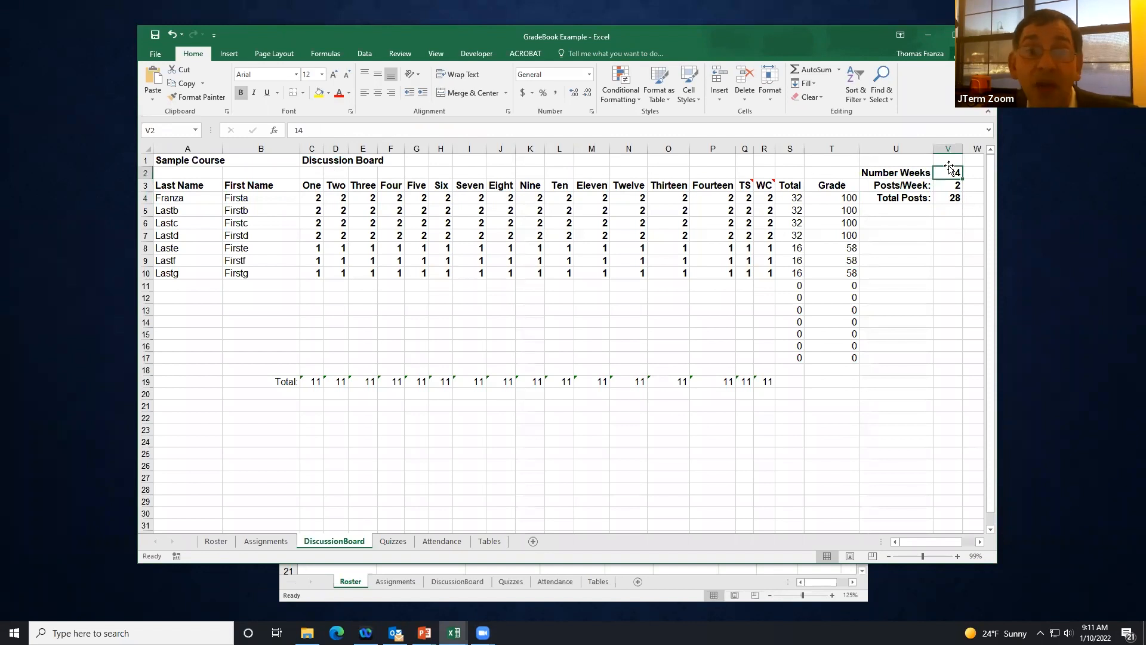
click(463, 199)
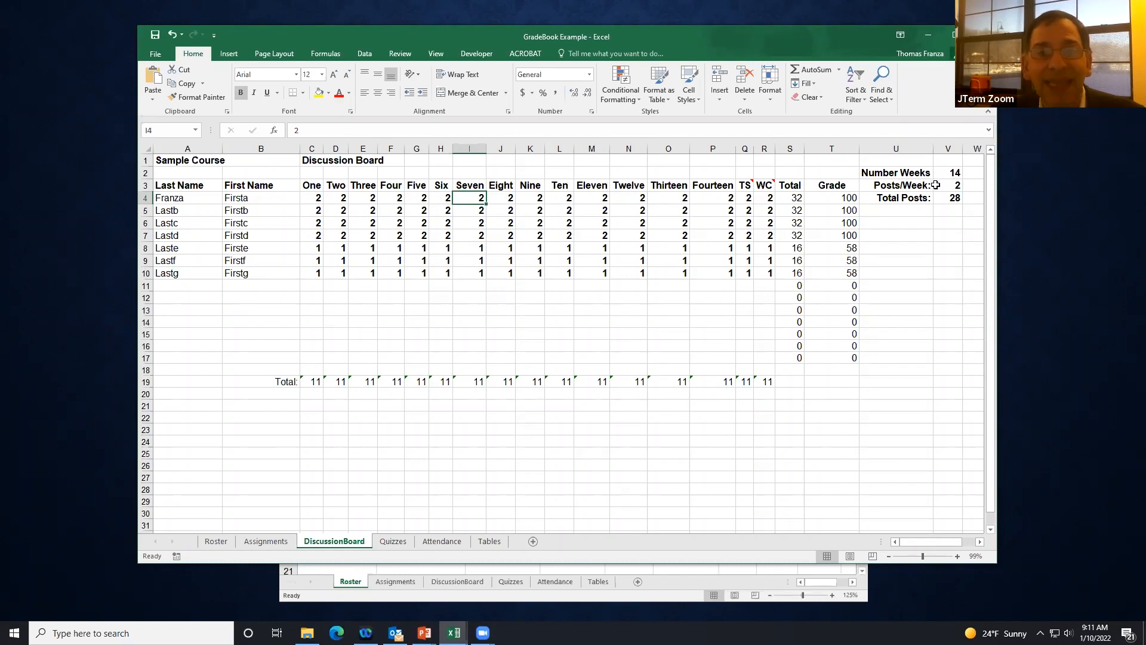
click(521, 197)
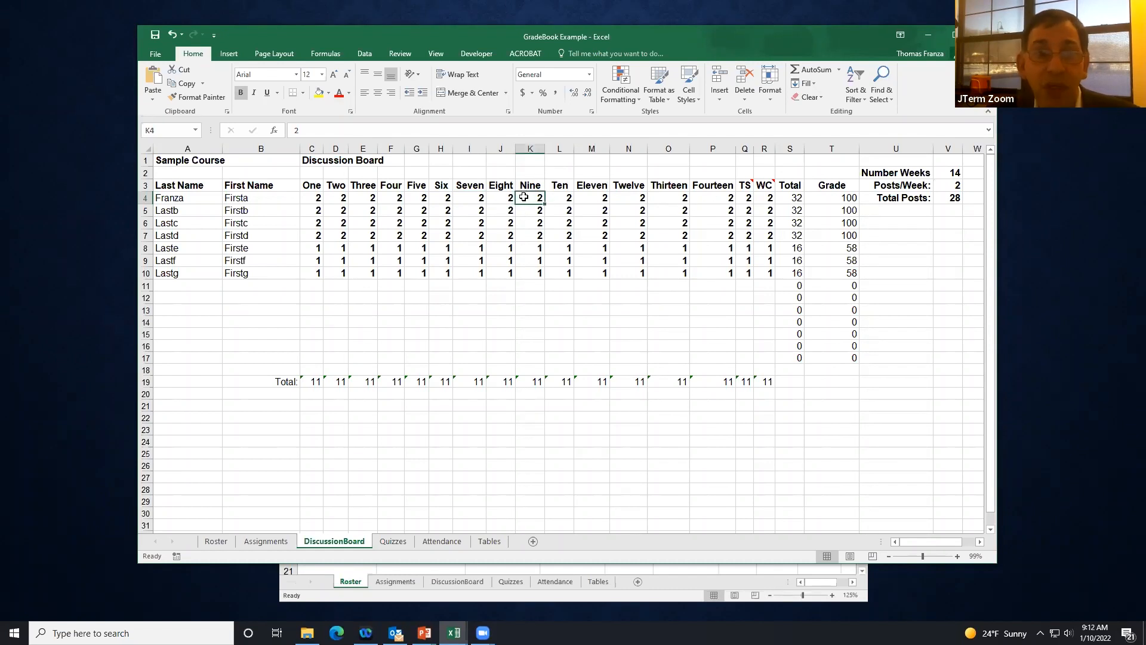
click(949, 187)
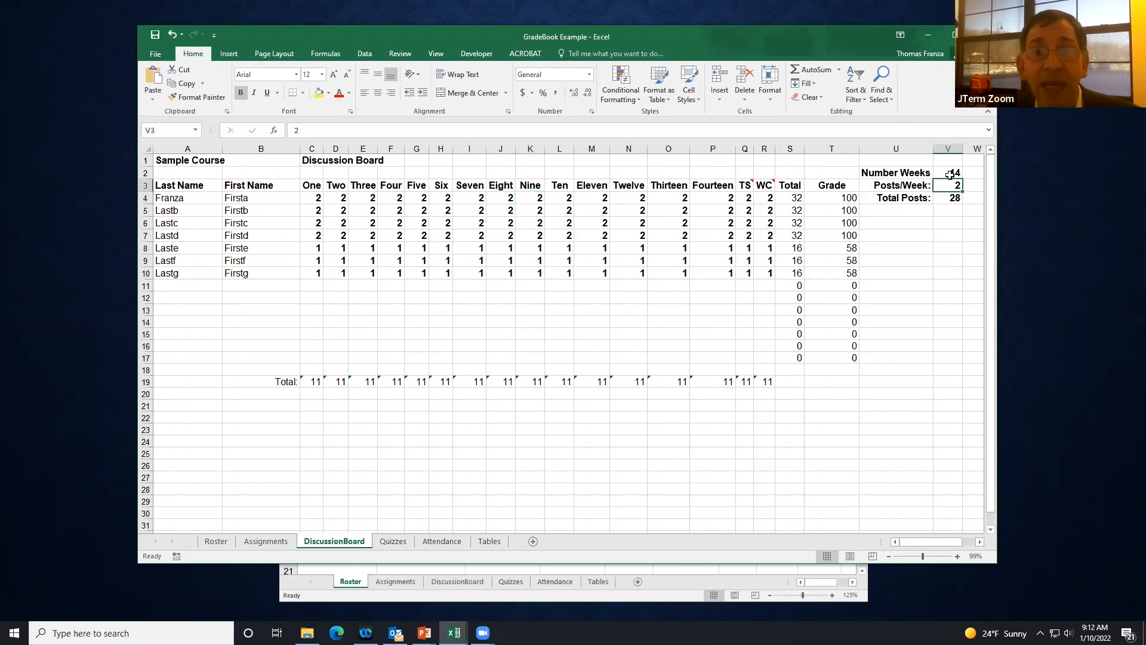
click(953, 199)
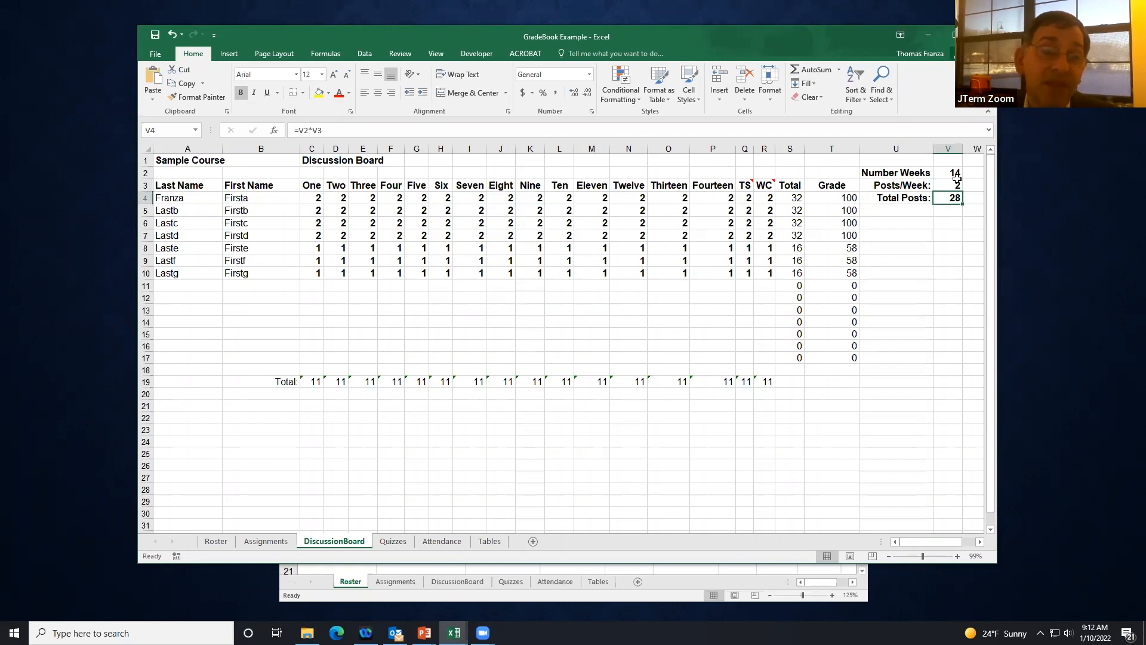
click(849, 198)
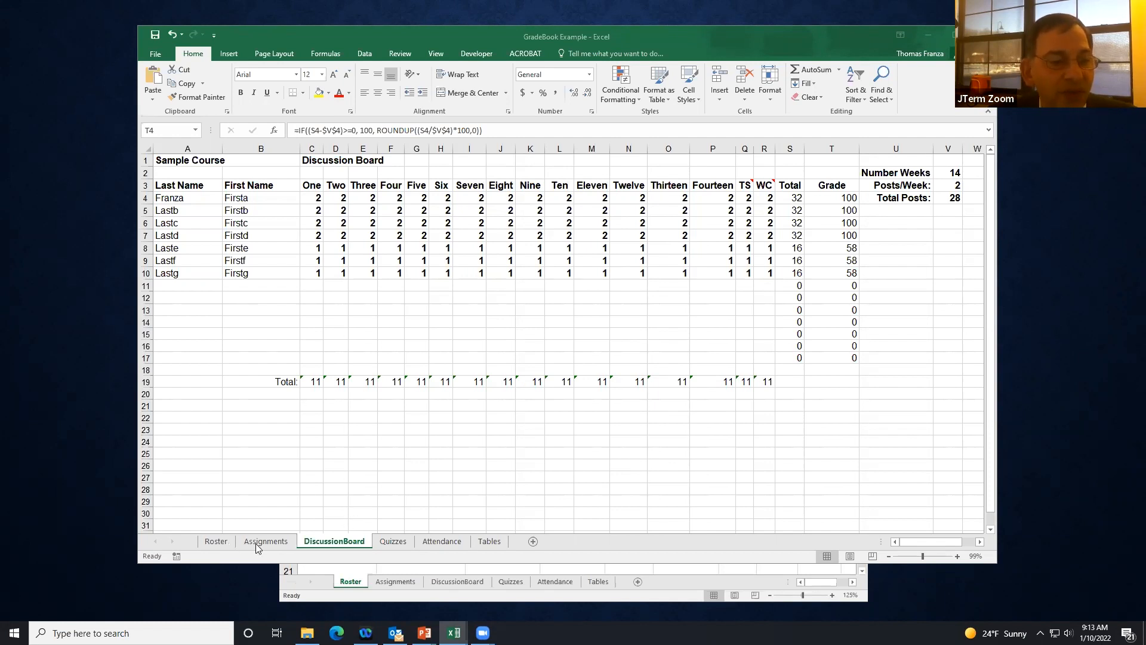
click(224, 541)
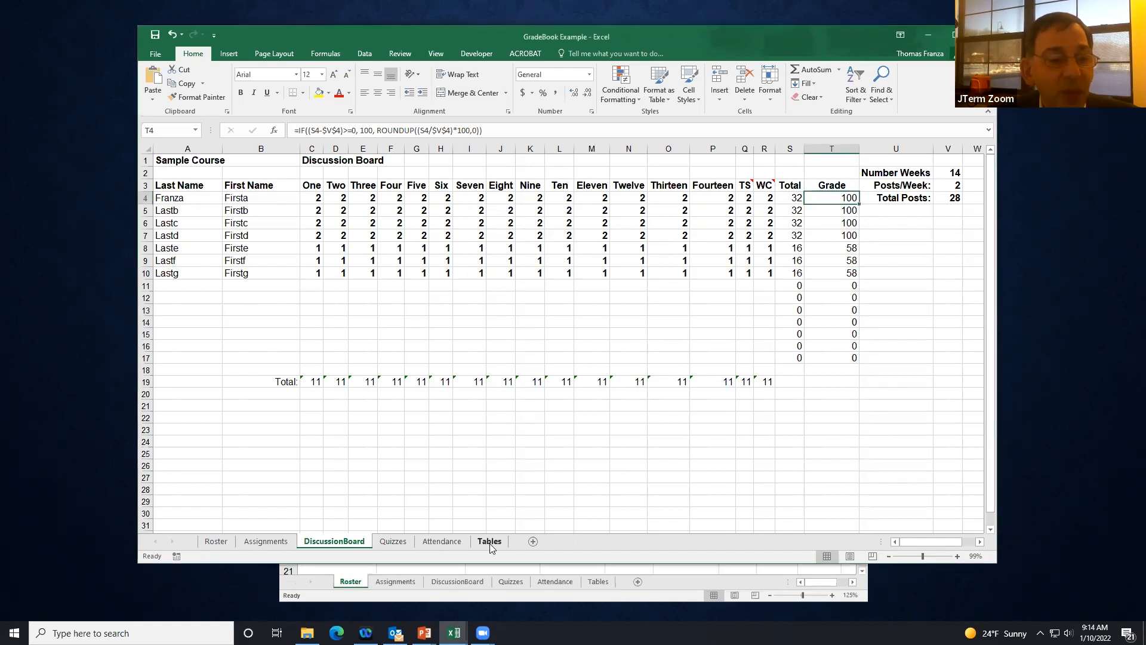
Step: Examine the percentage thresholds and letters of the LetterGrade range on the Tables sheet, and compare them with the first student's Letter Grade on the Roster
click(490, 541)
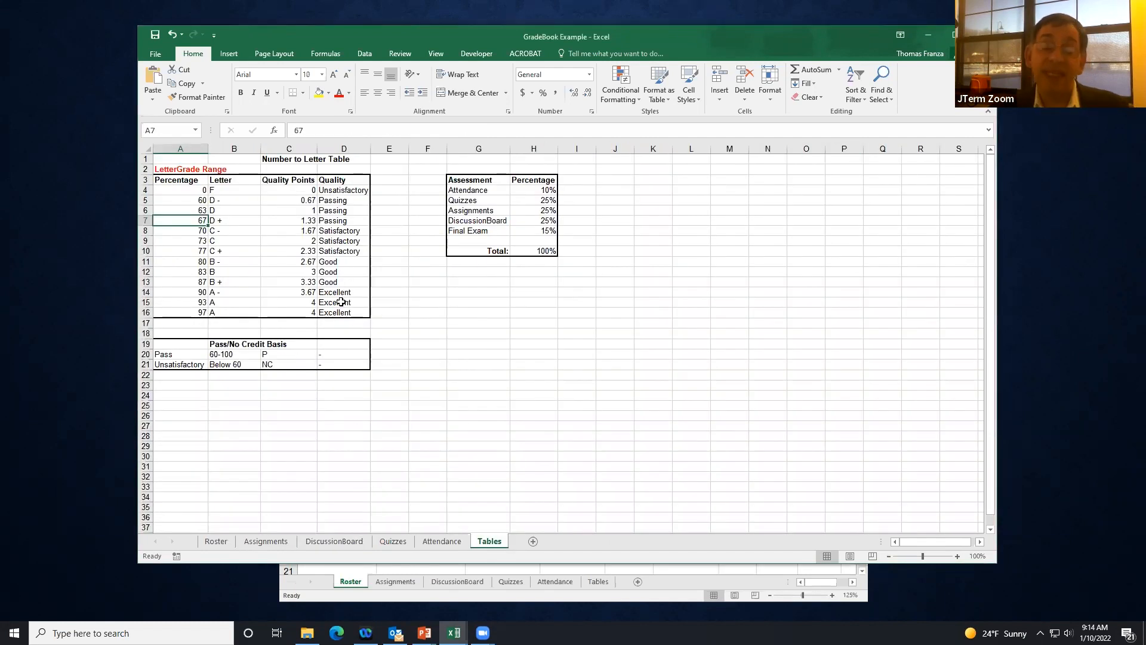
click(187, 201)
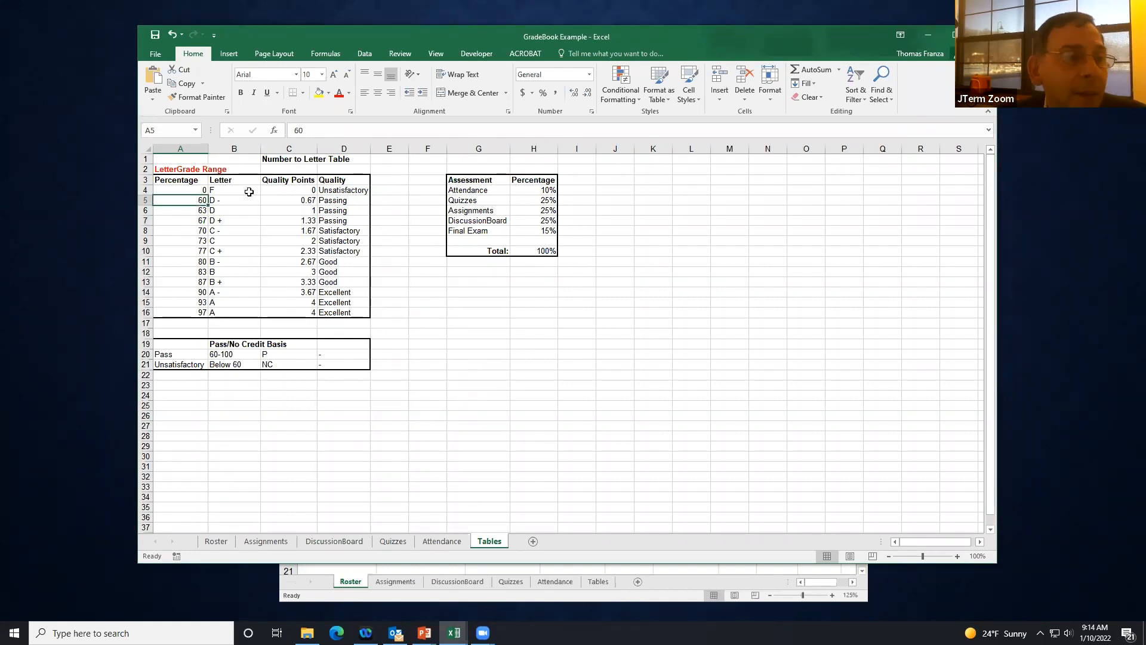
click(197, 251)
click(188, 314)
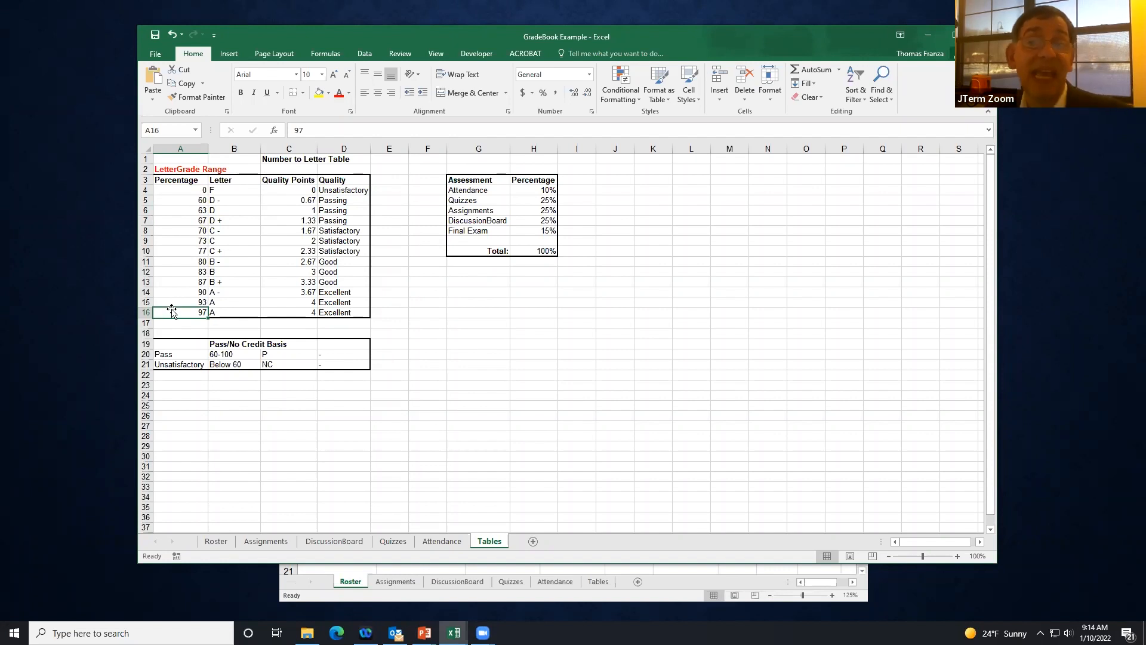
click(248, 311)
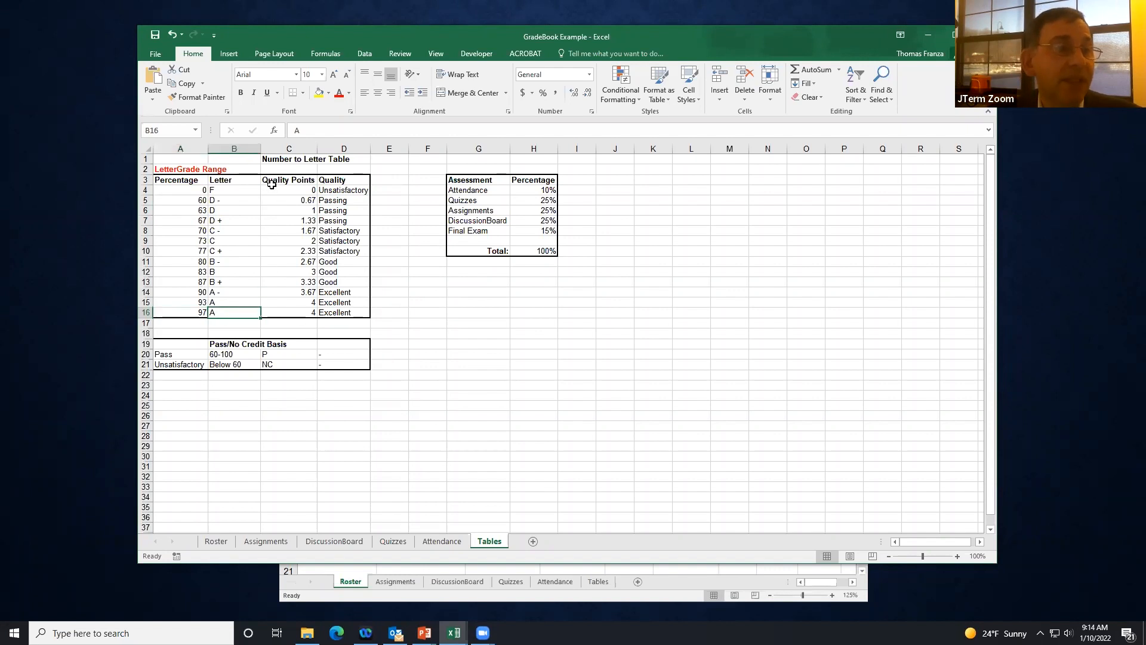
click(222, 544)
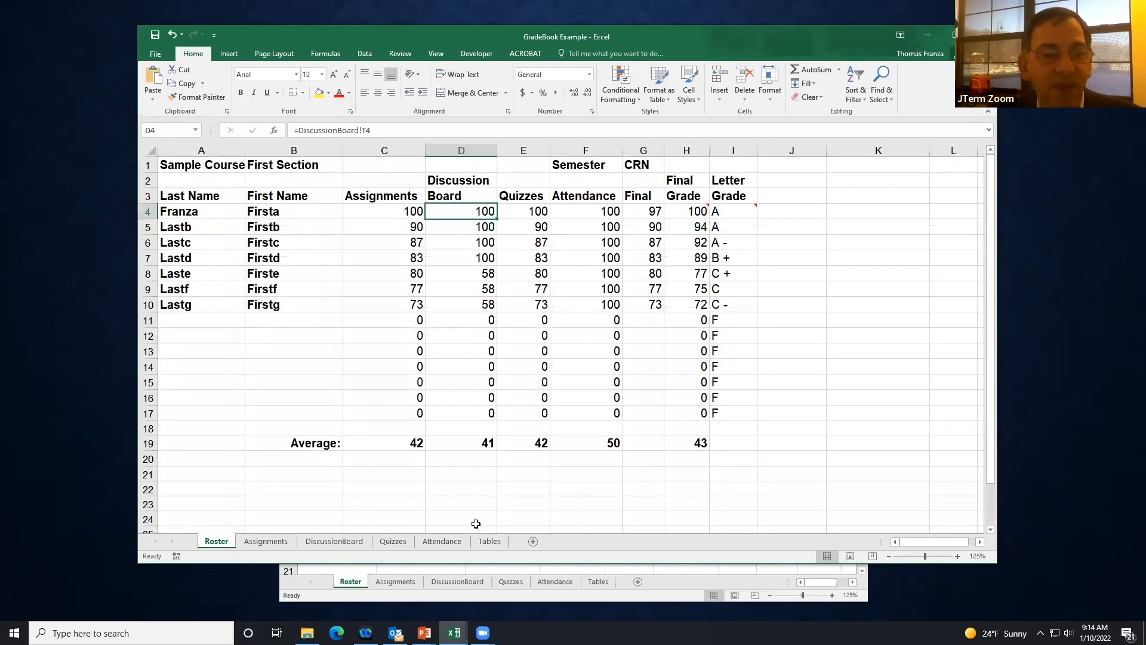
mouse_move(729, 215)
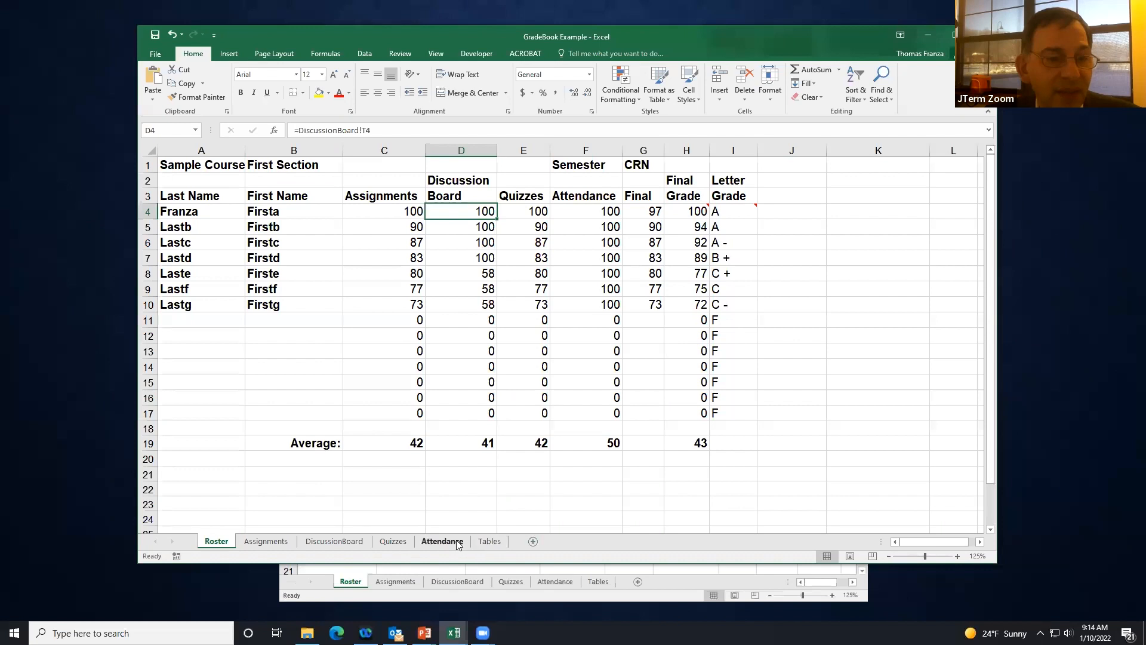
Step: Change the letter for the 97 percent threshold in B16 of the Tables sheet to A+, and check the first student's Letter Grade on the Roster
click(489, 541)
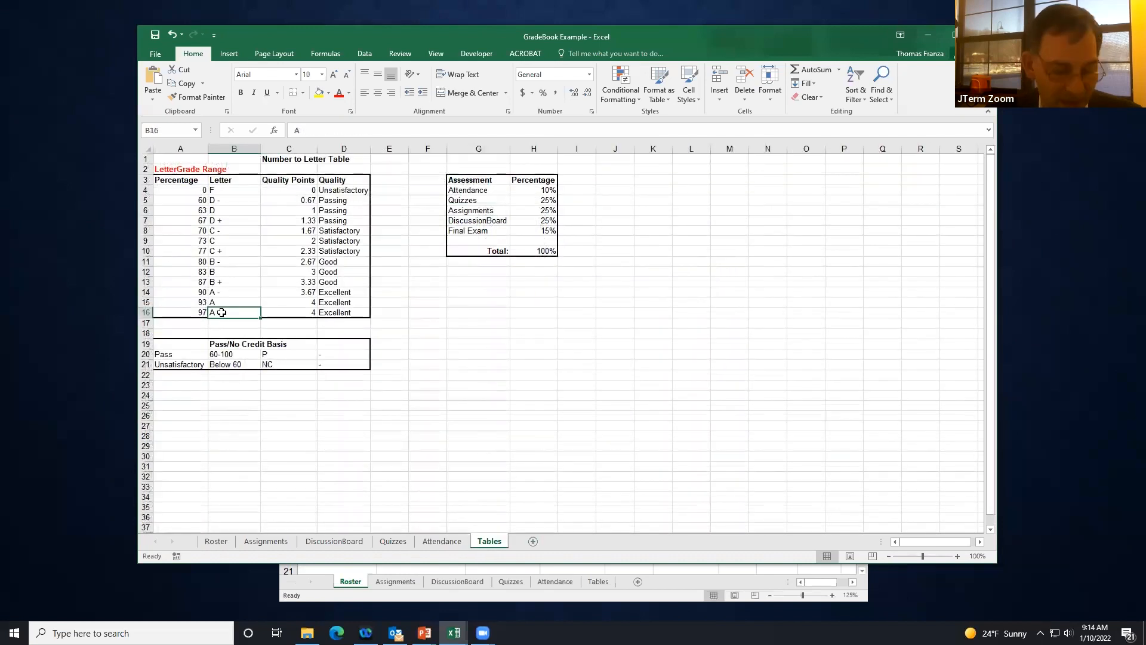
text(A)
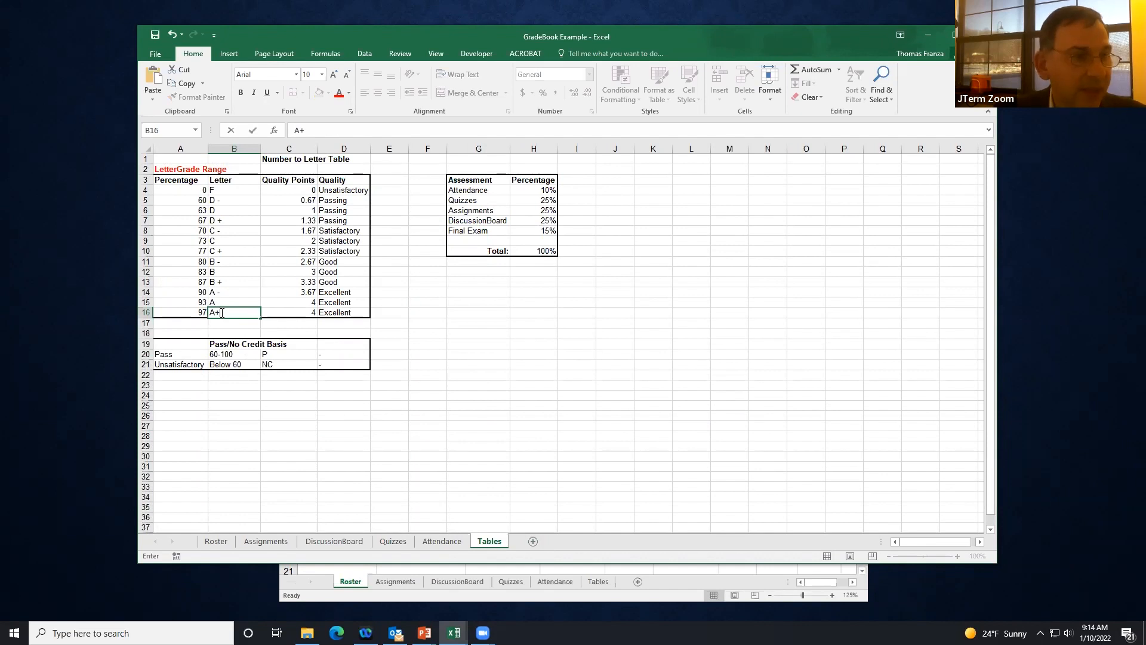
key(Return)
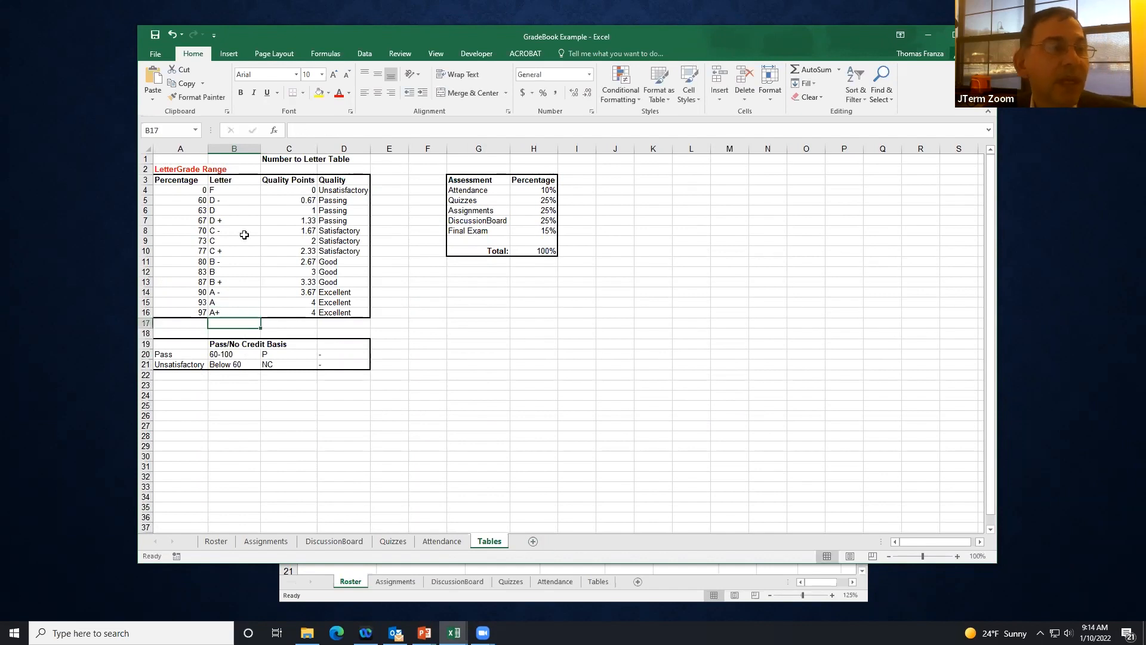
click(216, 541)
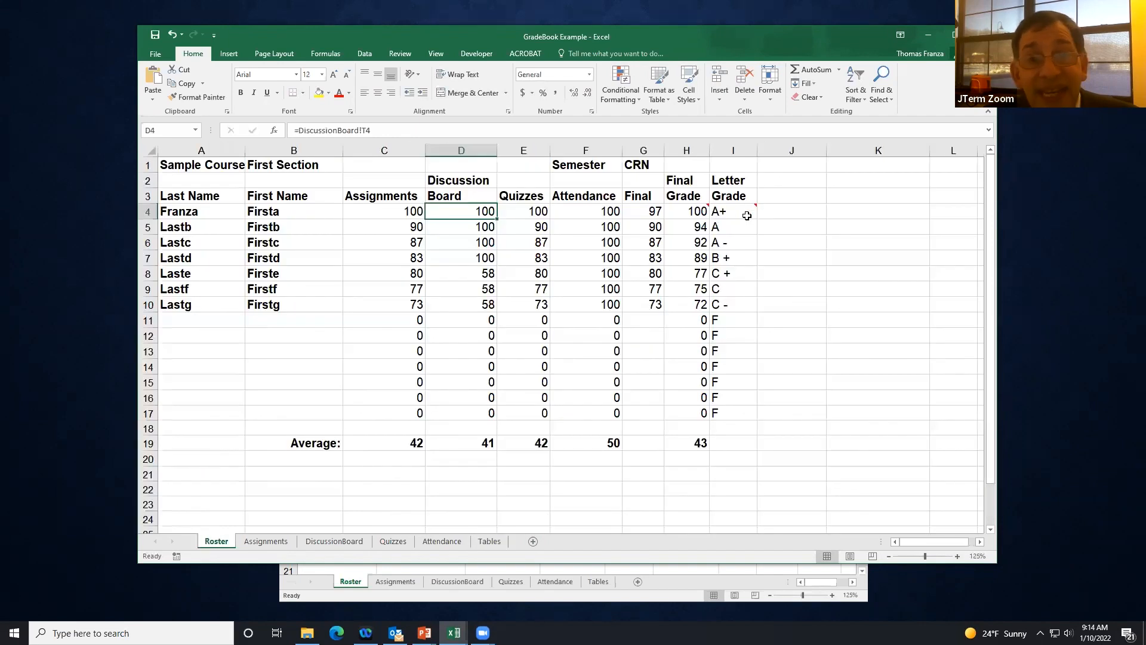
mouse_move(747, 215)
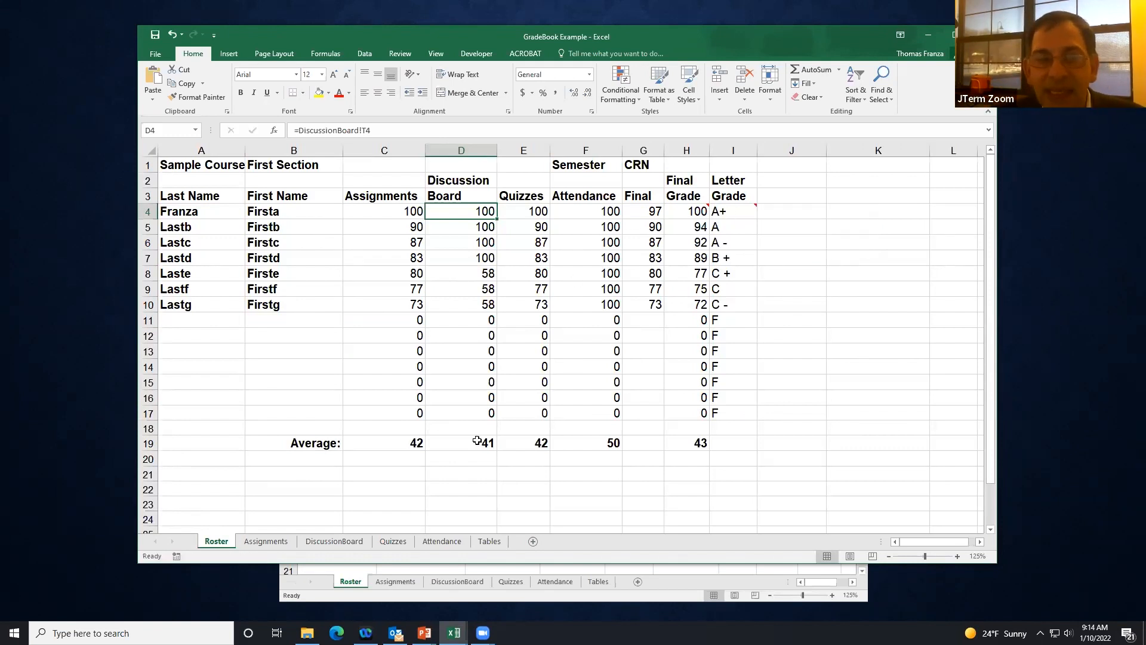
Step: Review the 77, 93, 90, 87 and 83 percentage thresholds in the LetterGrade range on the Tables sheet
click(489, 541)
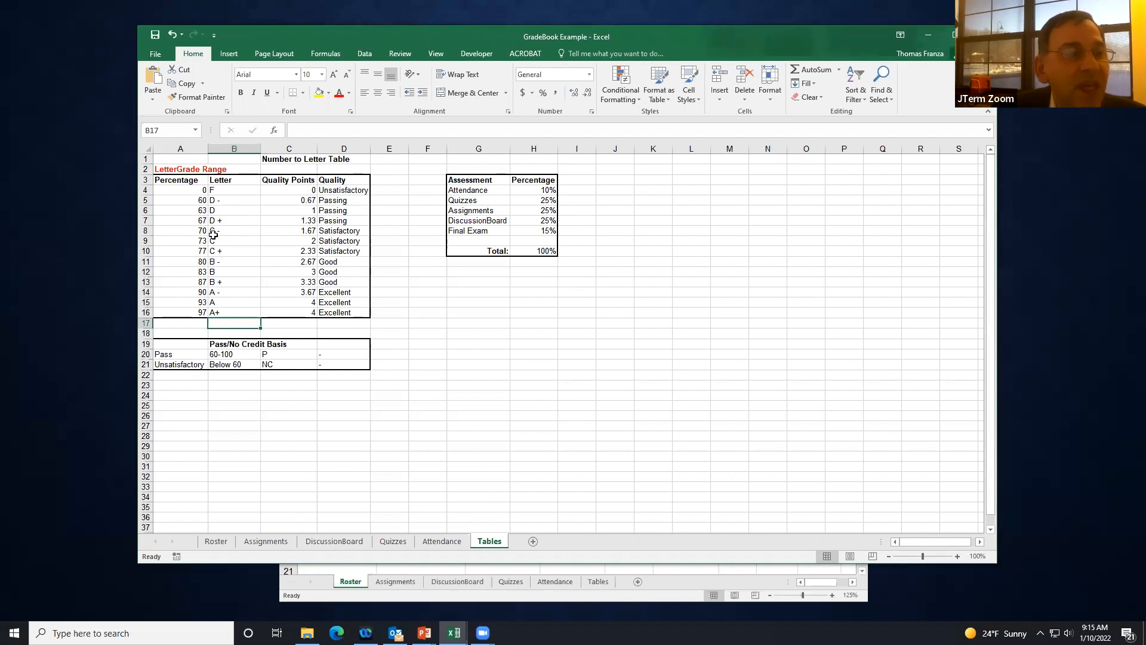
click(184, 255)
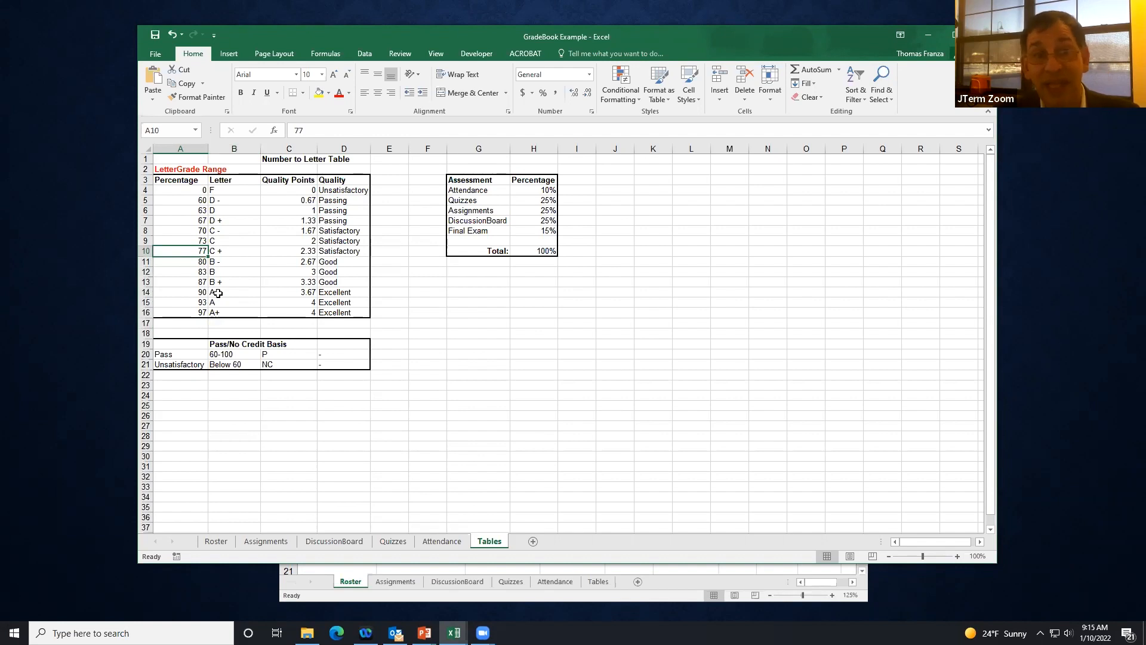
click(188, 306)
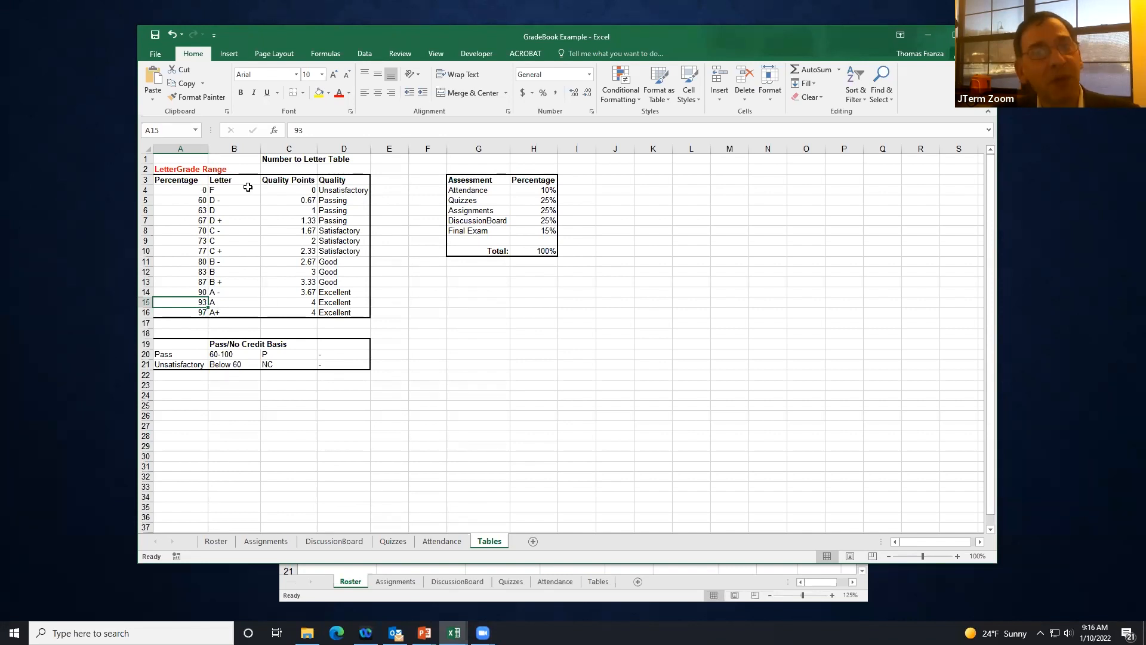
click(187, 291)
click(197, 282)
click(190, 272)
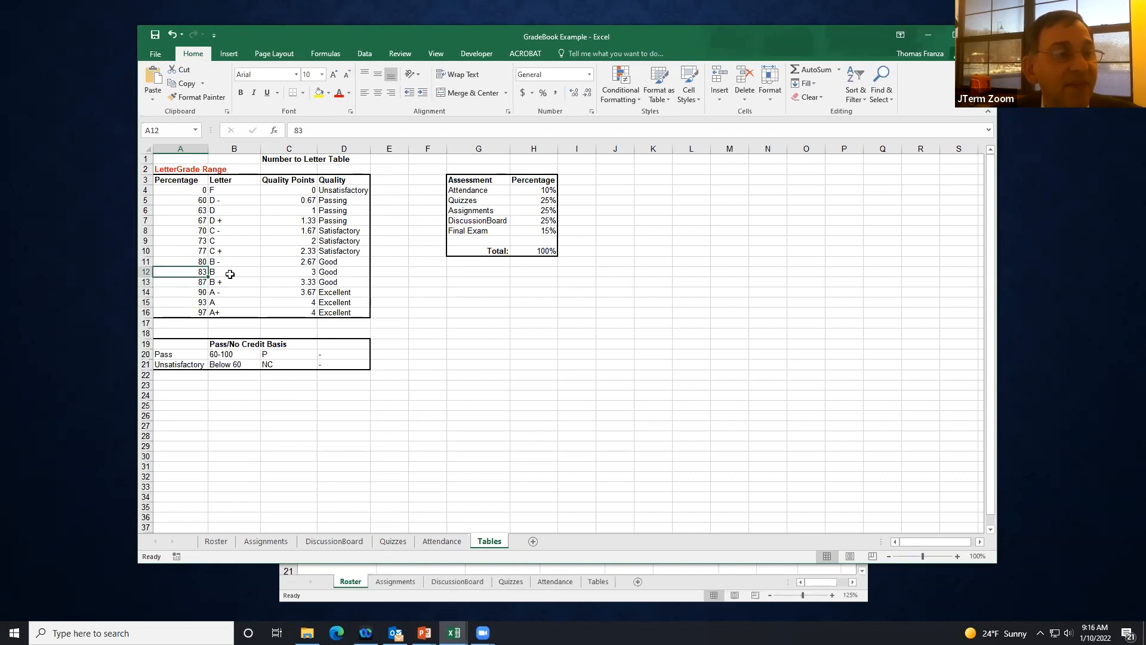
Step: Inspect the VLOOKUP formula in I4 of the Roster and compare its LetterGrade range and column index with the table on the Tables sheet
click(231, 541)
click(725, 215)
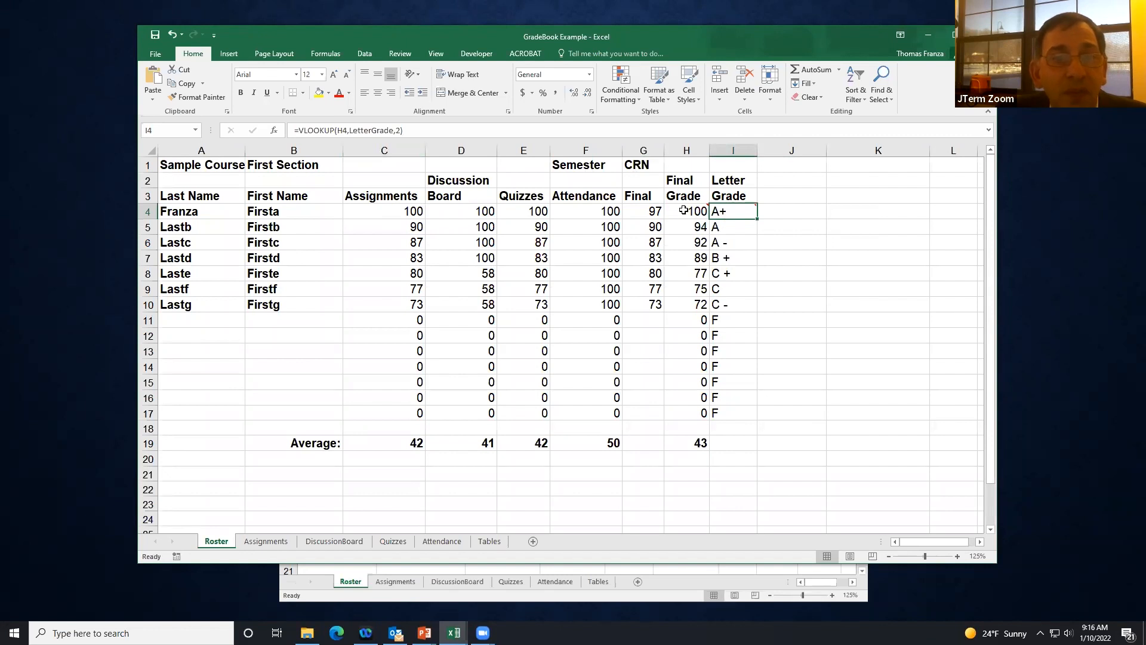
mouse_move(684, 211)
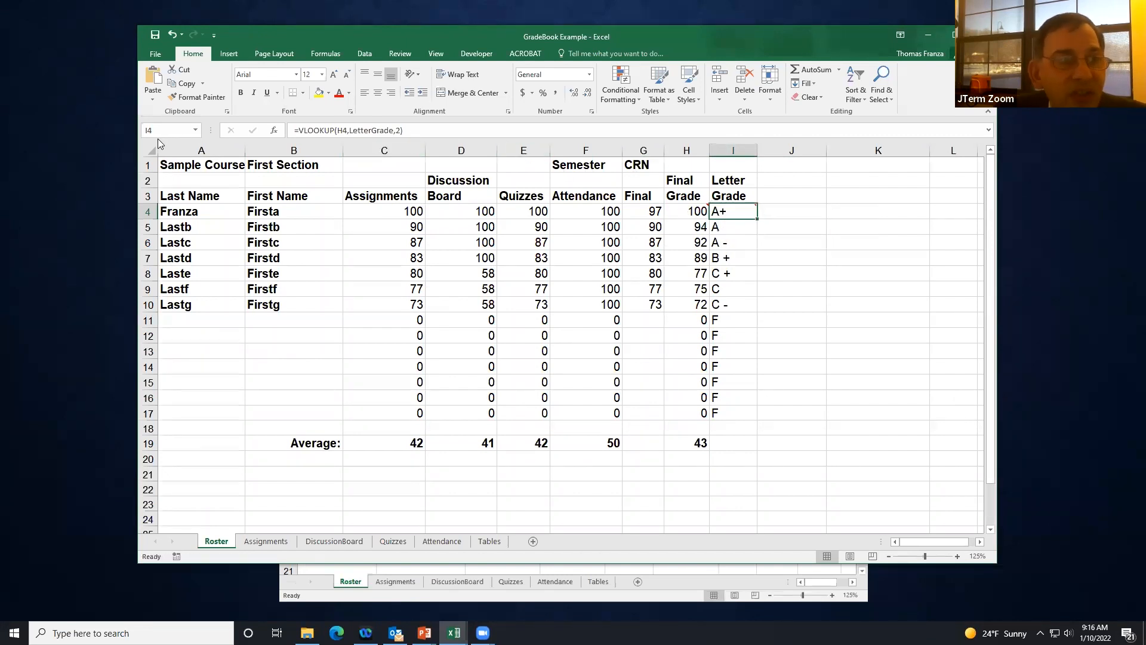
click(489, 541)
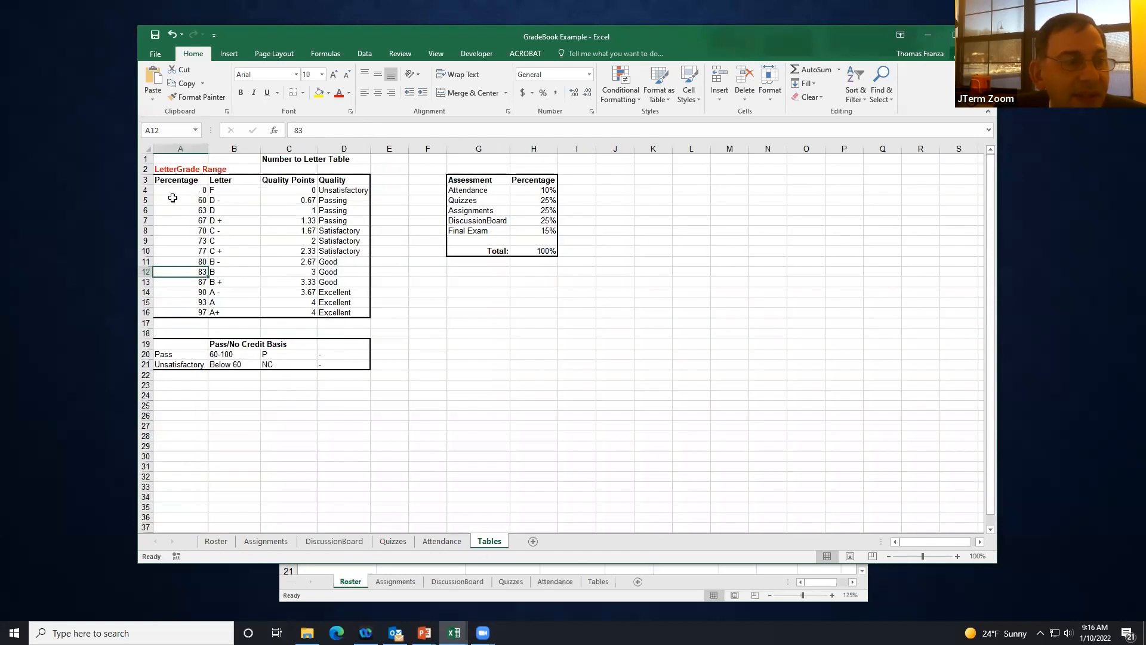
click(226, 190)
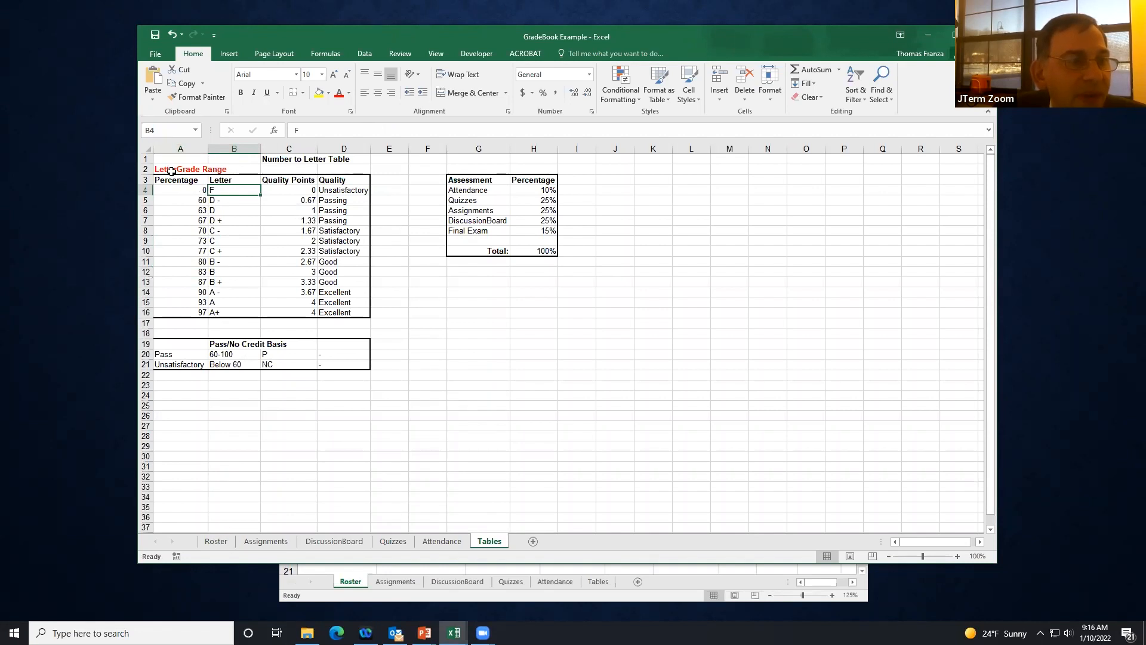
click(226, 546)
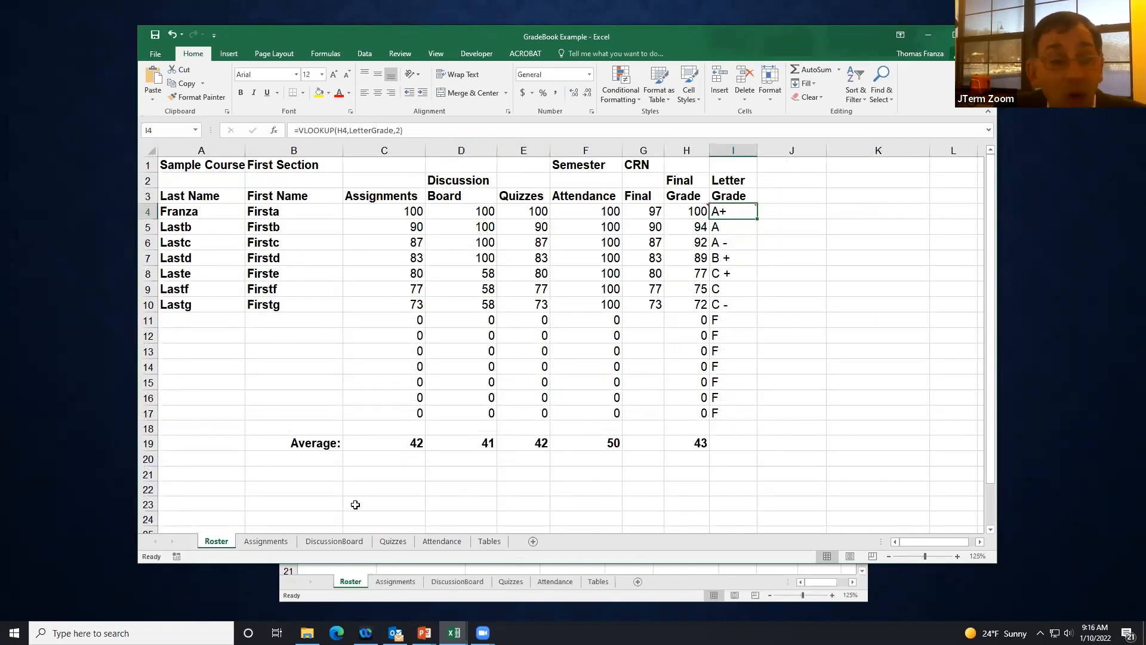
click(488, 541)
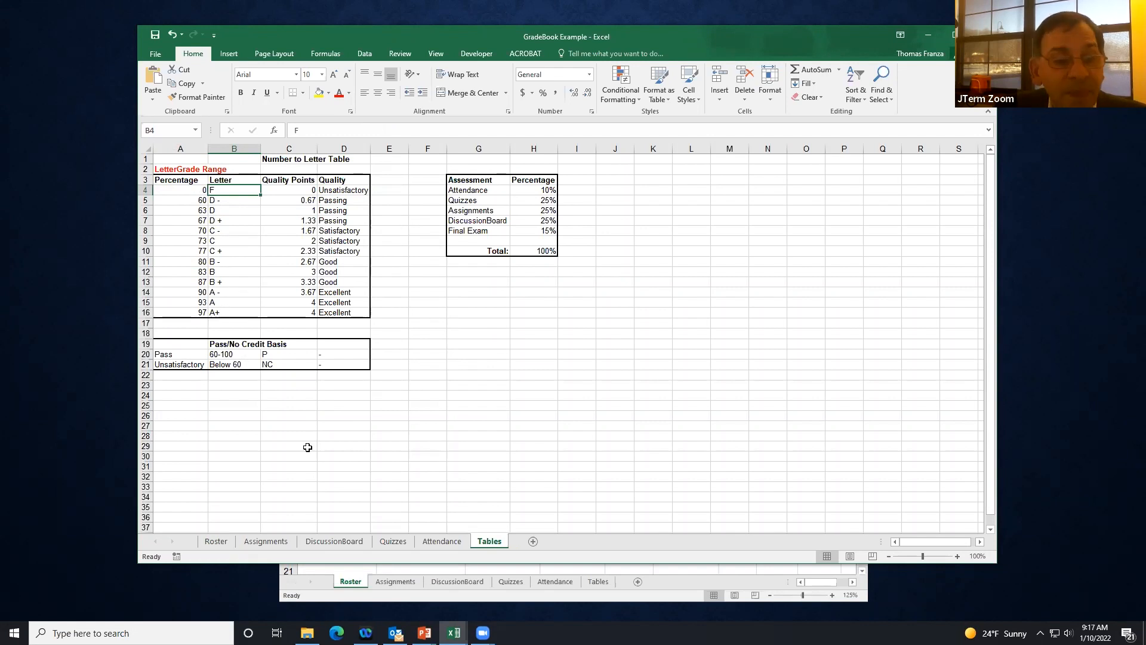
click(216, 540)
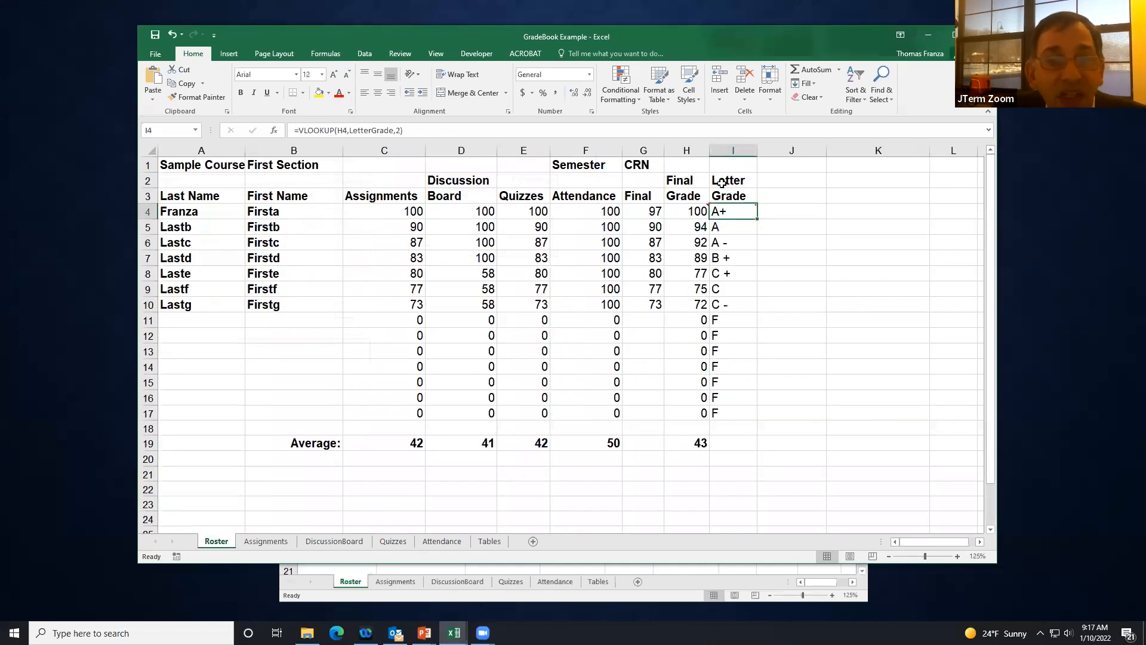
Step: Set the column index of the VLOOKUP formula in I4 to 1, and compare the result with the Percentage column on the Tables sheet
click(400, 130)
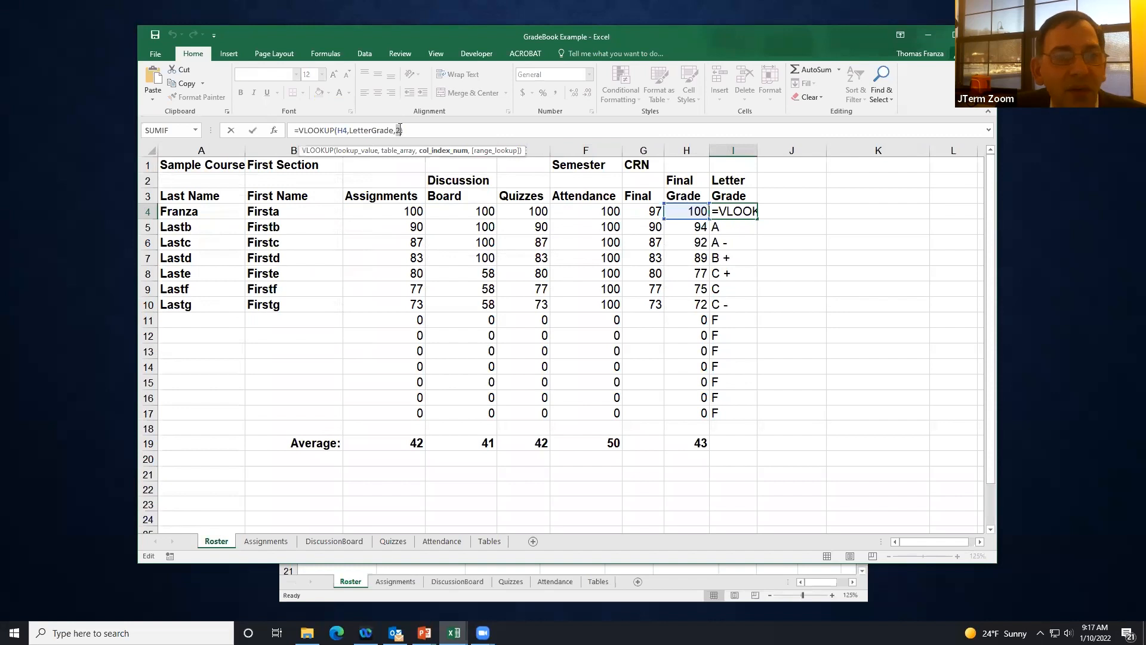
text(1)
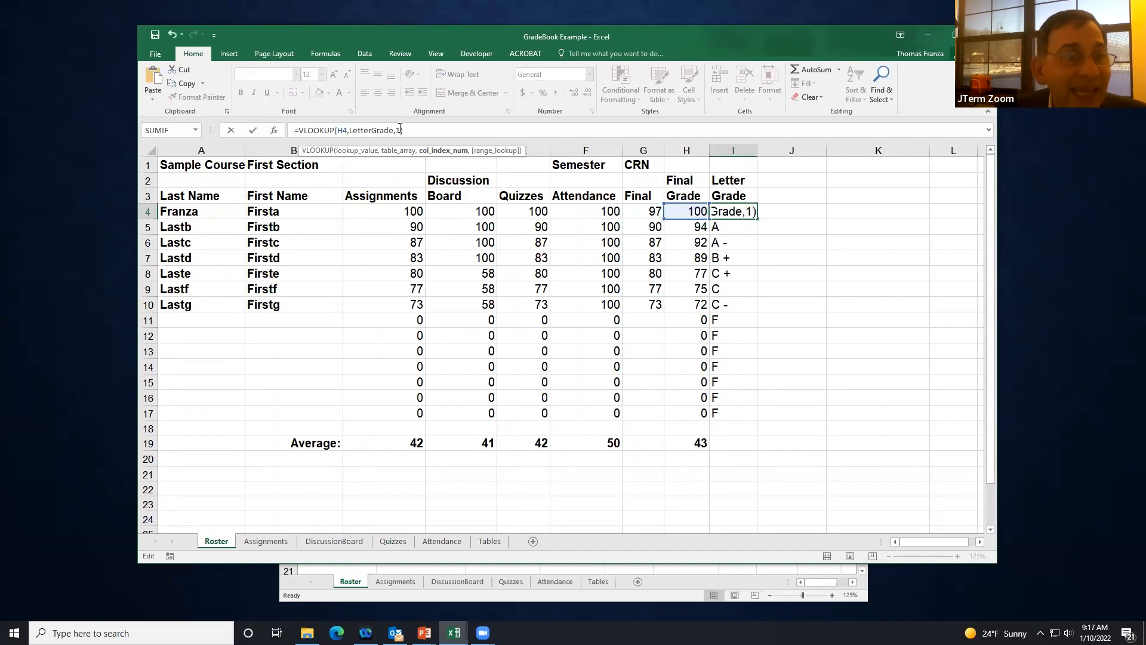
key(Return)
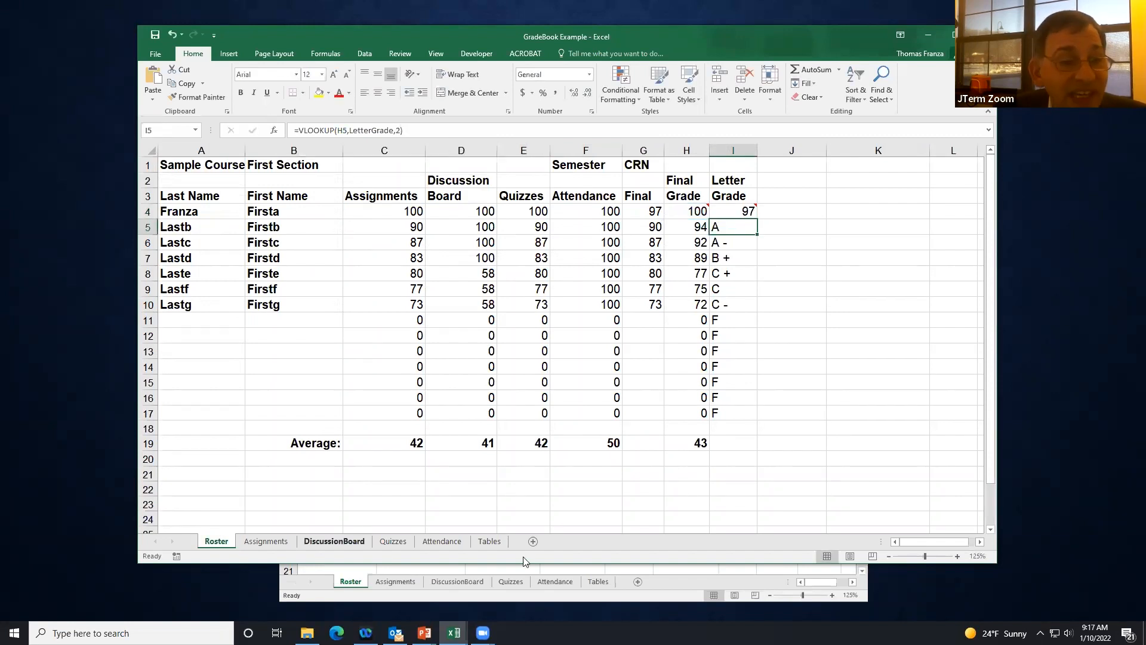
click(490, 541)
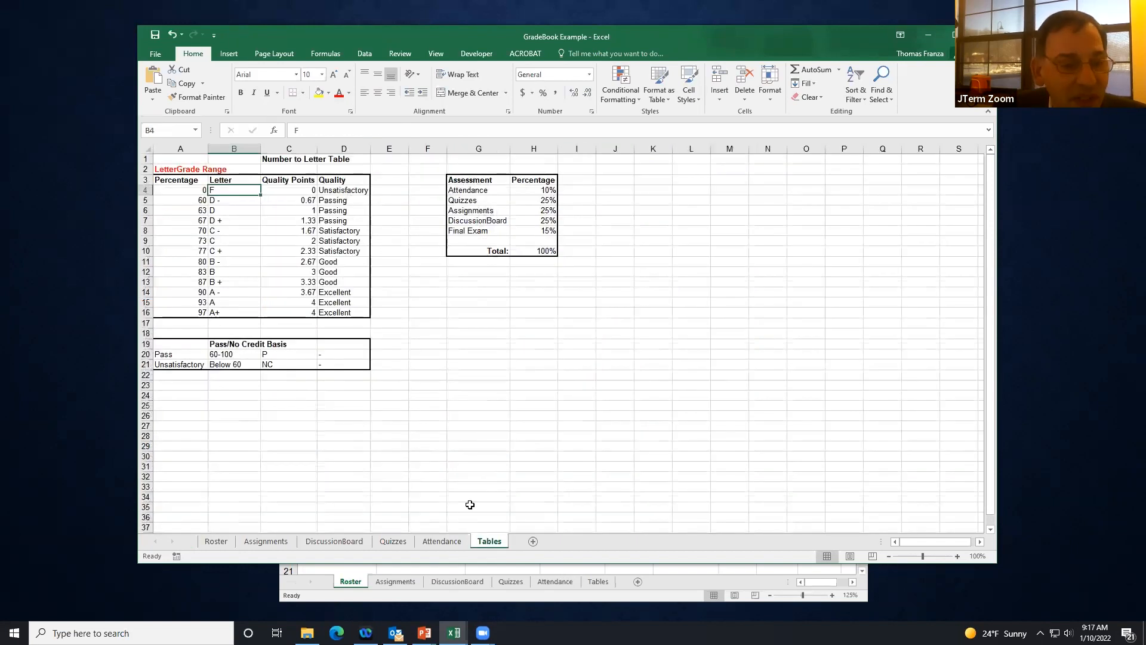
Step: Set the column index of the VLOOKUP formula in I4 of the Roster to 3
click(218, 541)
click(746, 211)
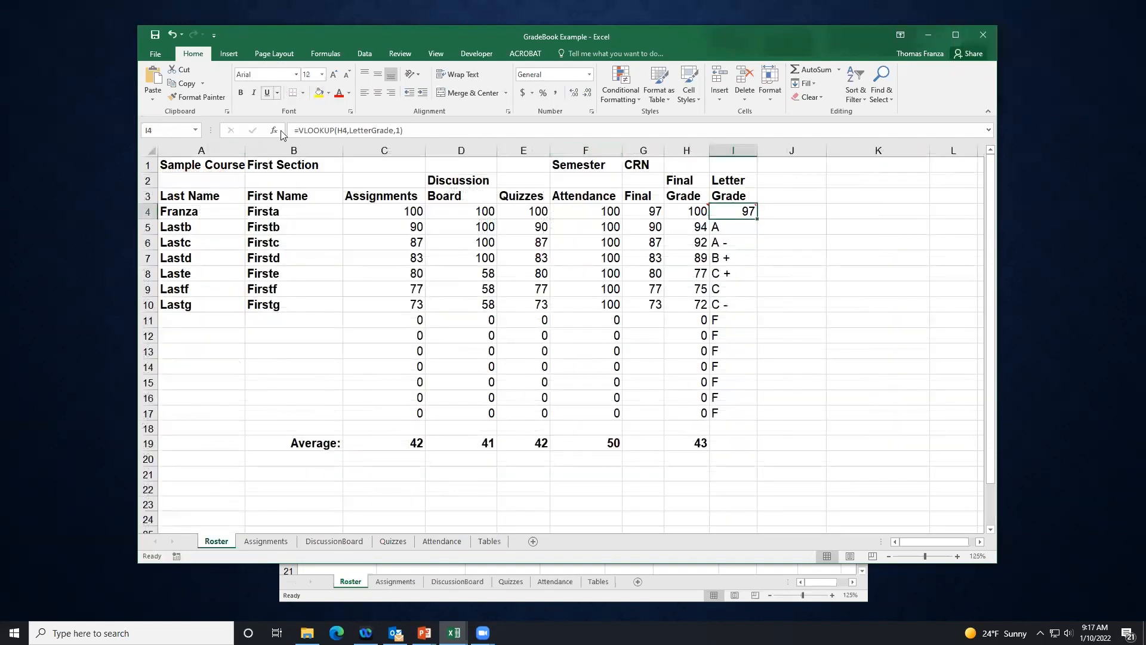
click(408, 126)
key(Left)
key(BackSpace)
text(3)
key(Return)
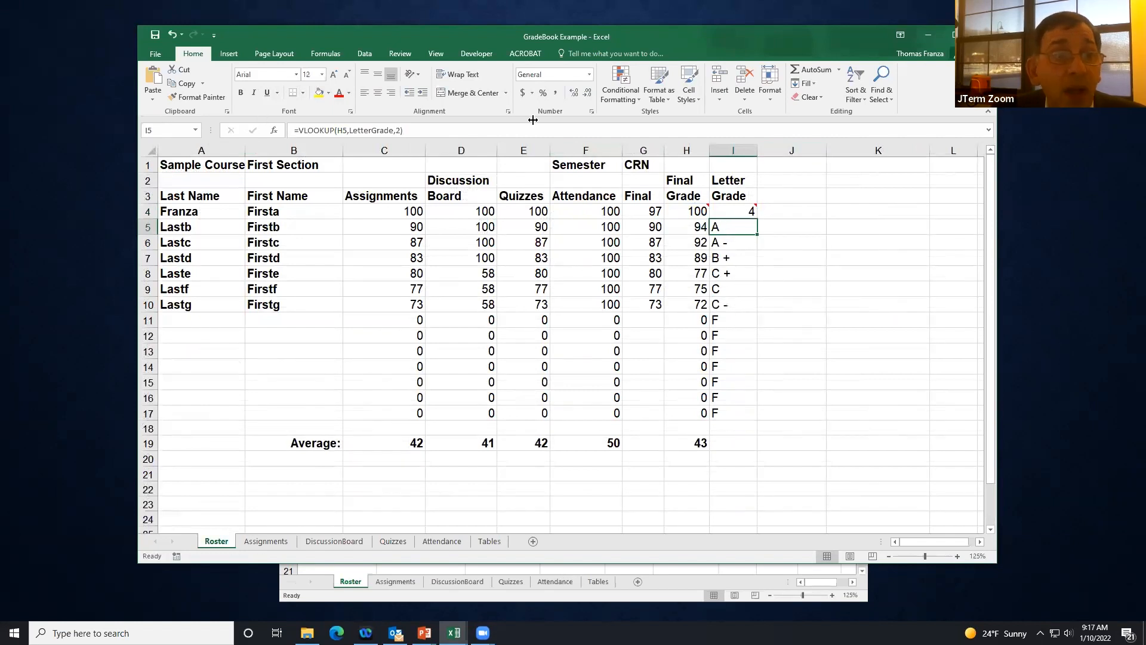
Step: Change the VLOOKUP column index in I4 to return the Quality column, checking the Tables sheet and the cell notes on I4 and H4
click(730, 209)
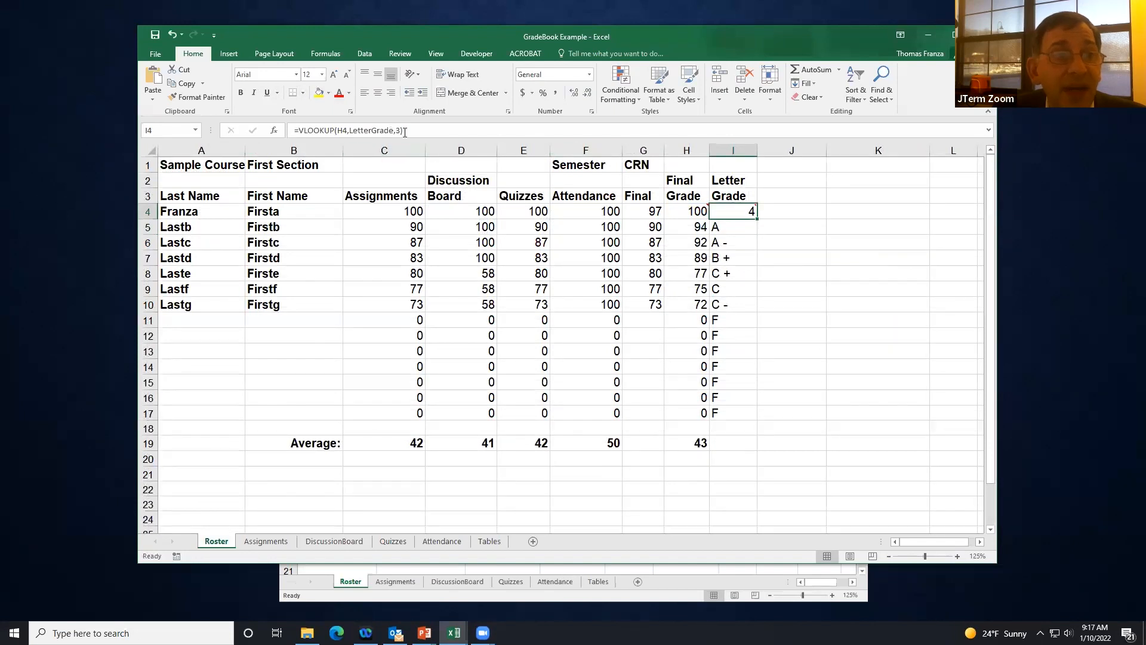
click(402, 128)
key(Return)
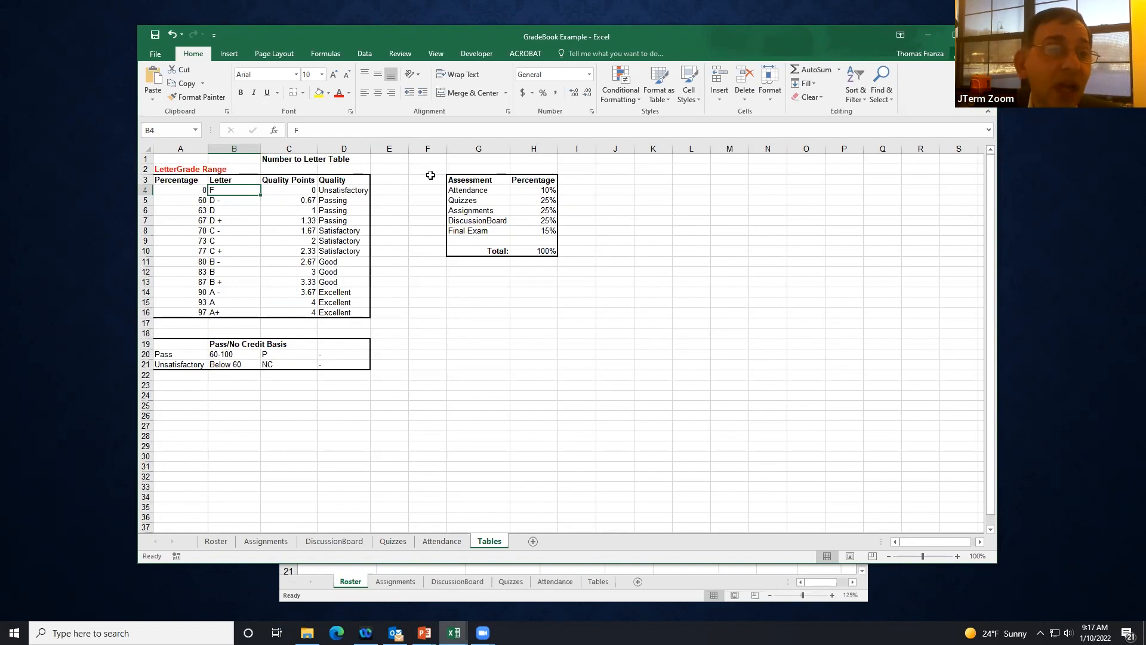
click(216, 541)
mouse_move(736, 212)
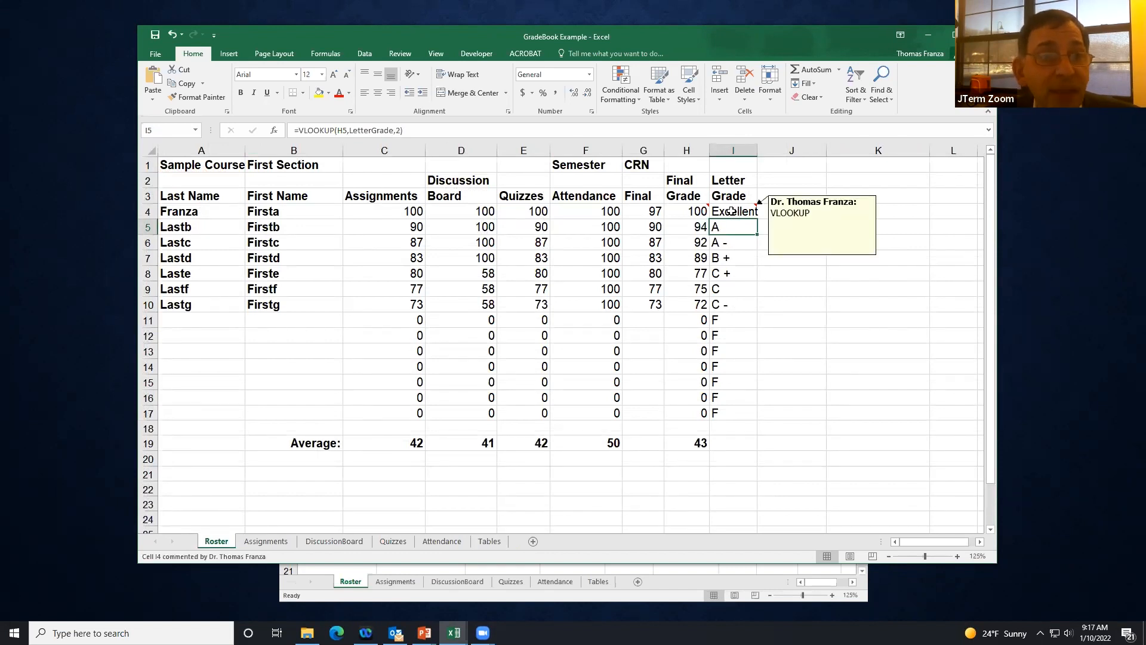
mouse_move(687, 212)
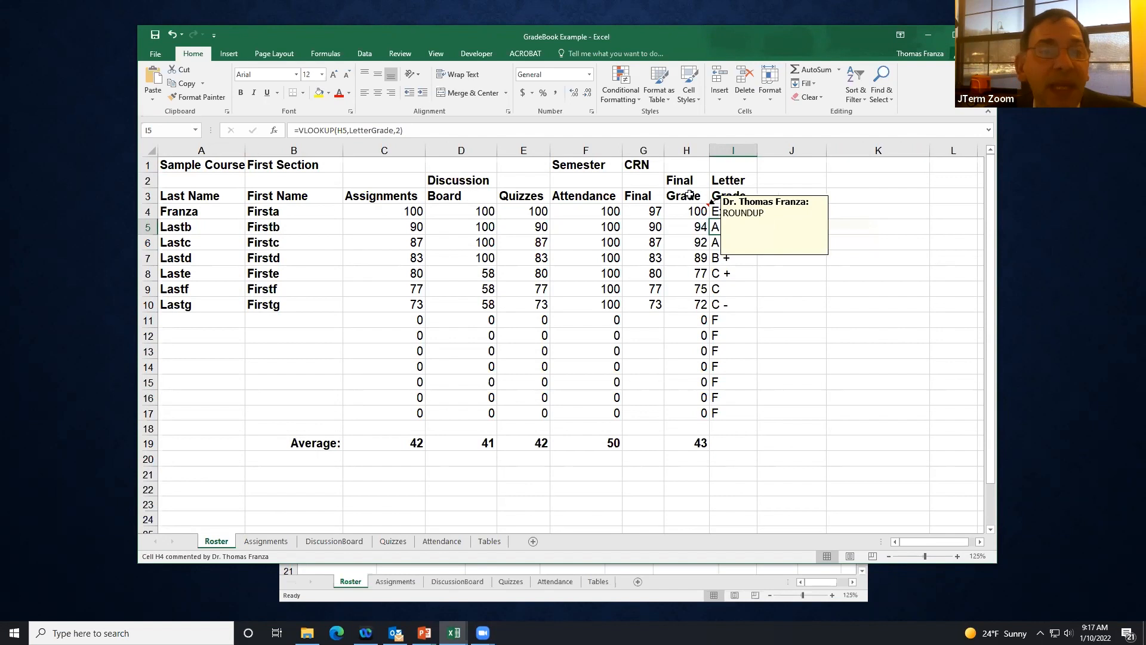
Step: Compare the LetterGrade table on the Tables sheet with the Roster's Letter Grade column, and open the Assignments sheet
click(489, 541)
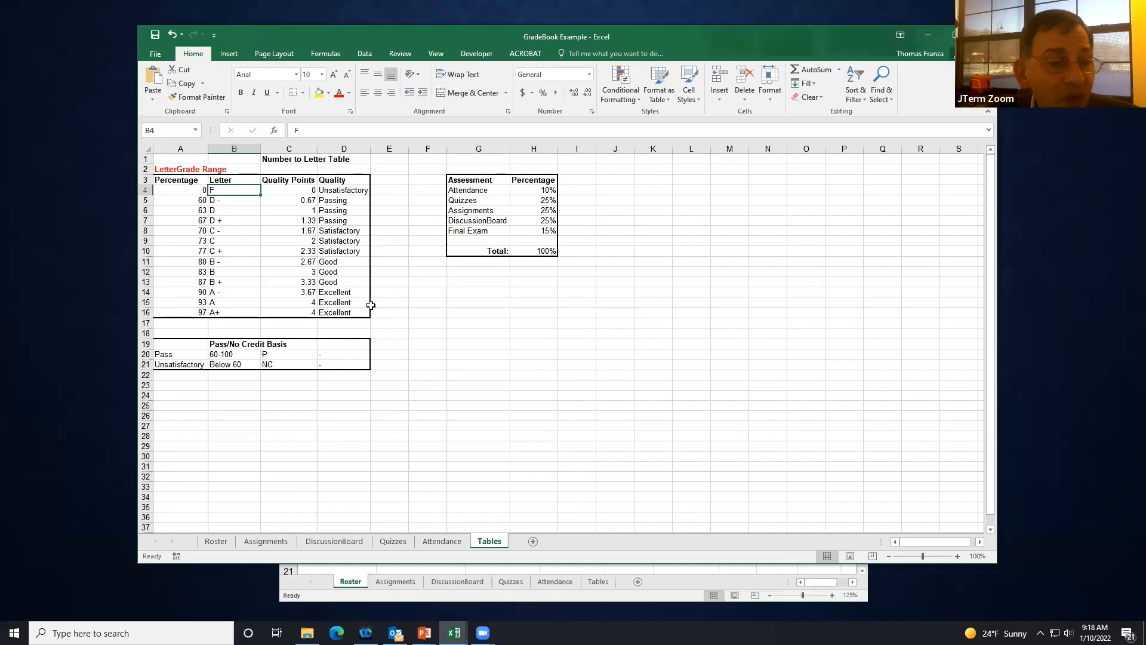
click(223, 545)
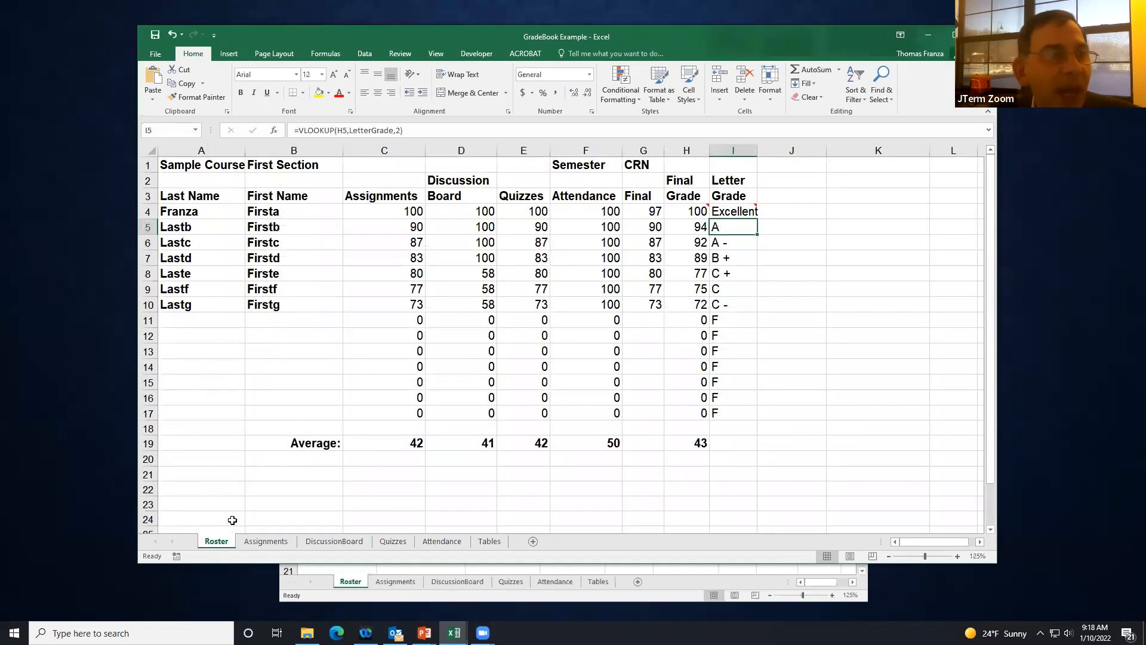
click(263, 542)
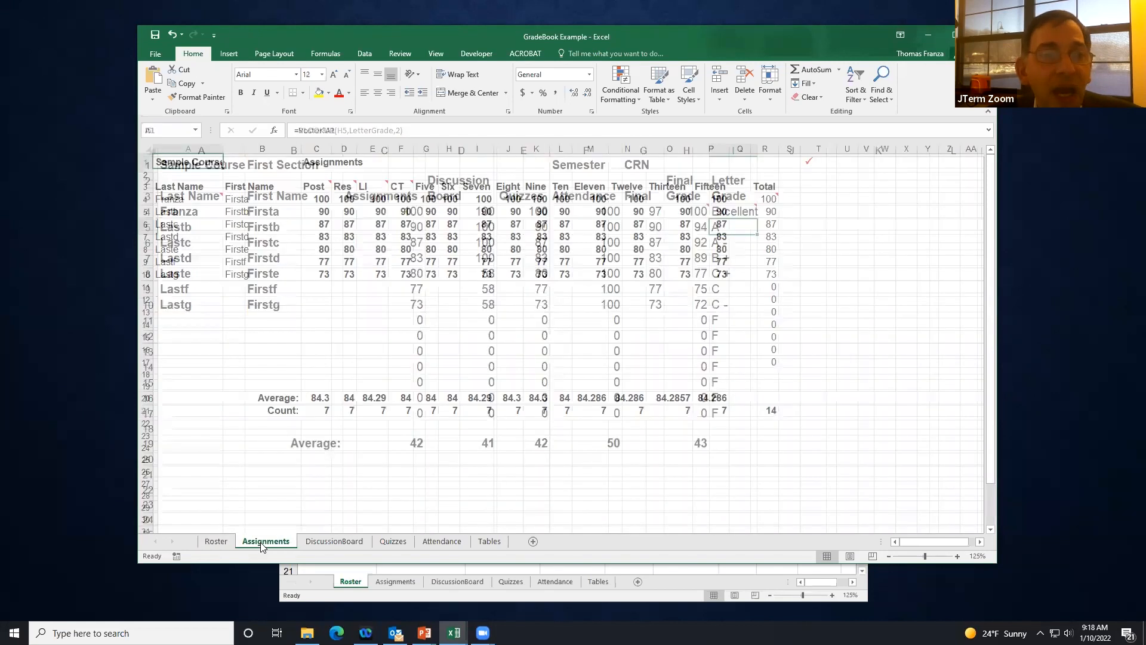
Step: Inspect the Total formula in R4 of the Assignments sheet, and replace the formula in R11 with =AVERAGE(C4:P4)
click(771, 198)
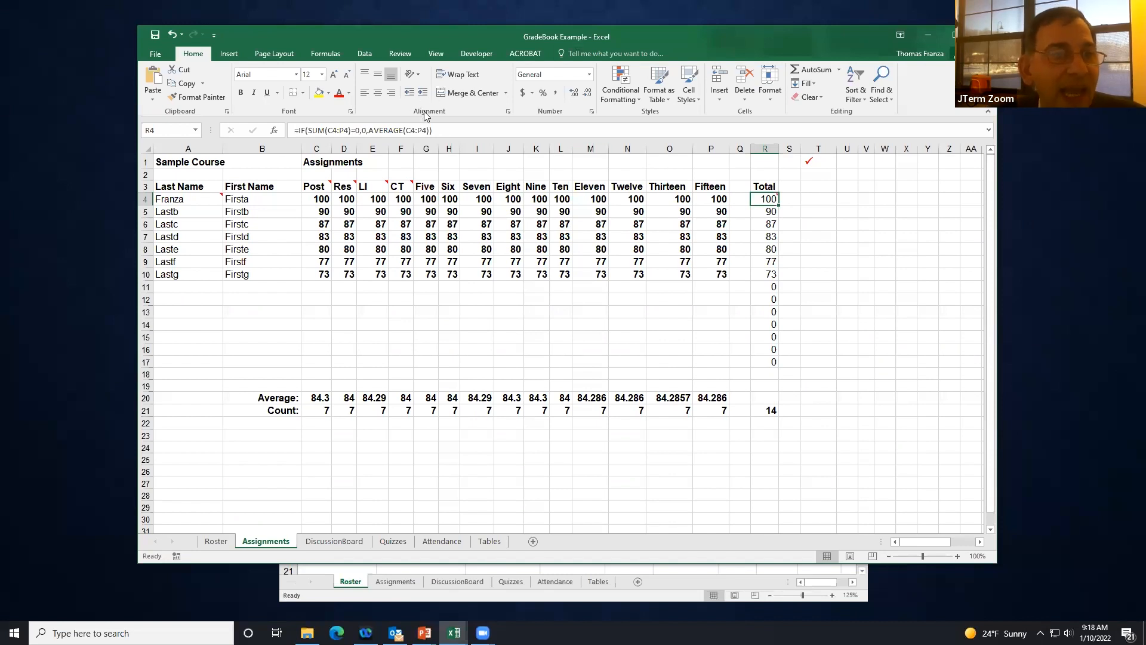
click(764, 286)
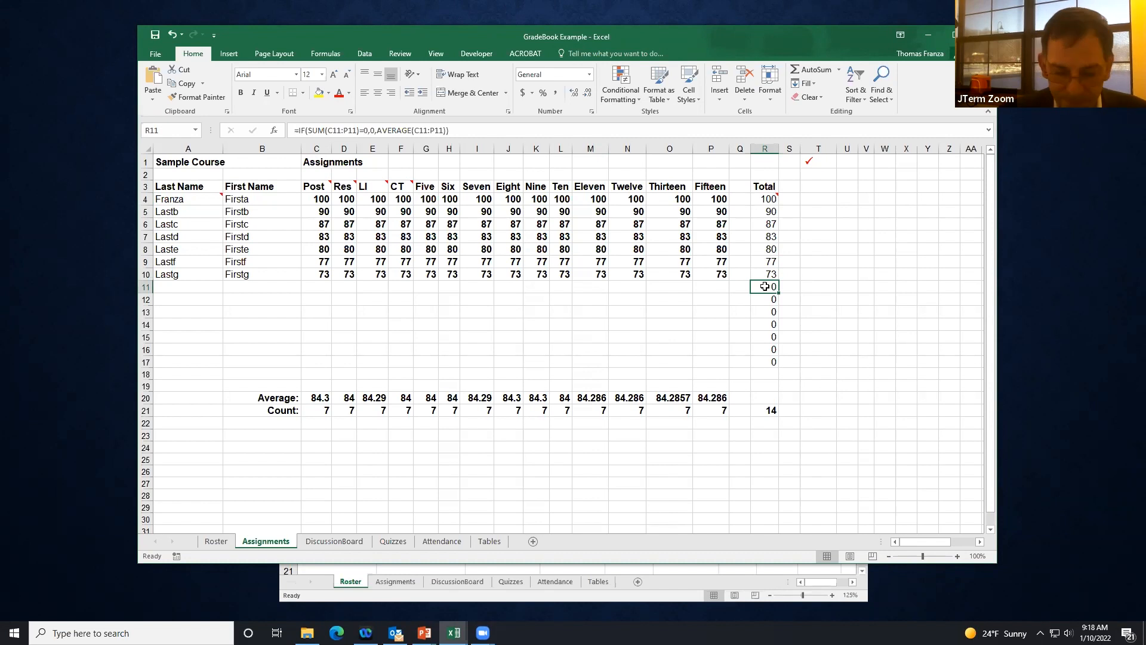
text(=average()
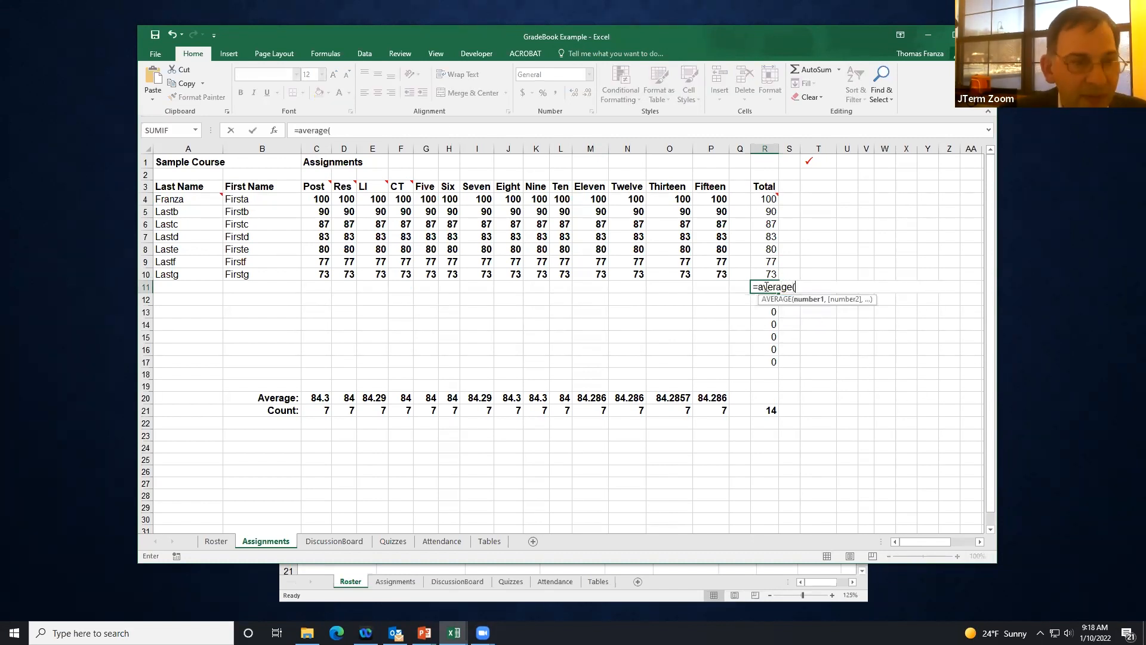
text(c4:)
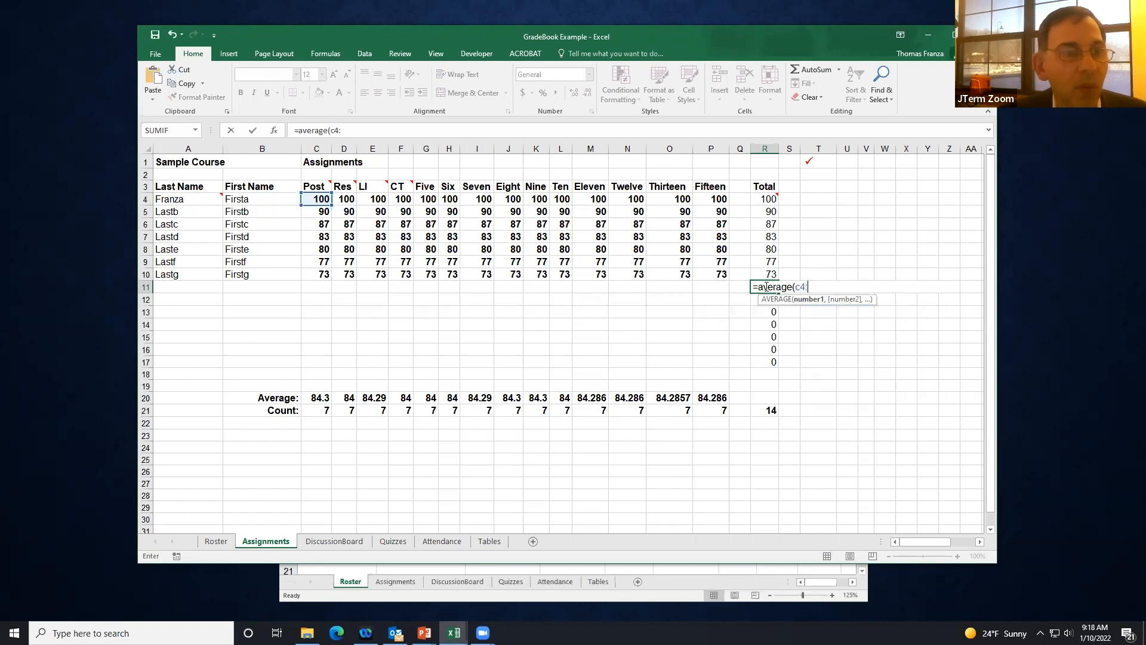
text(p4)
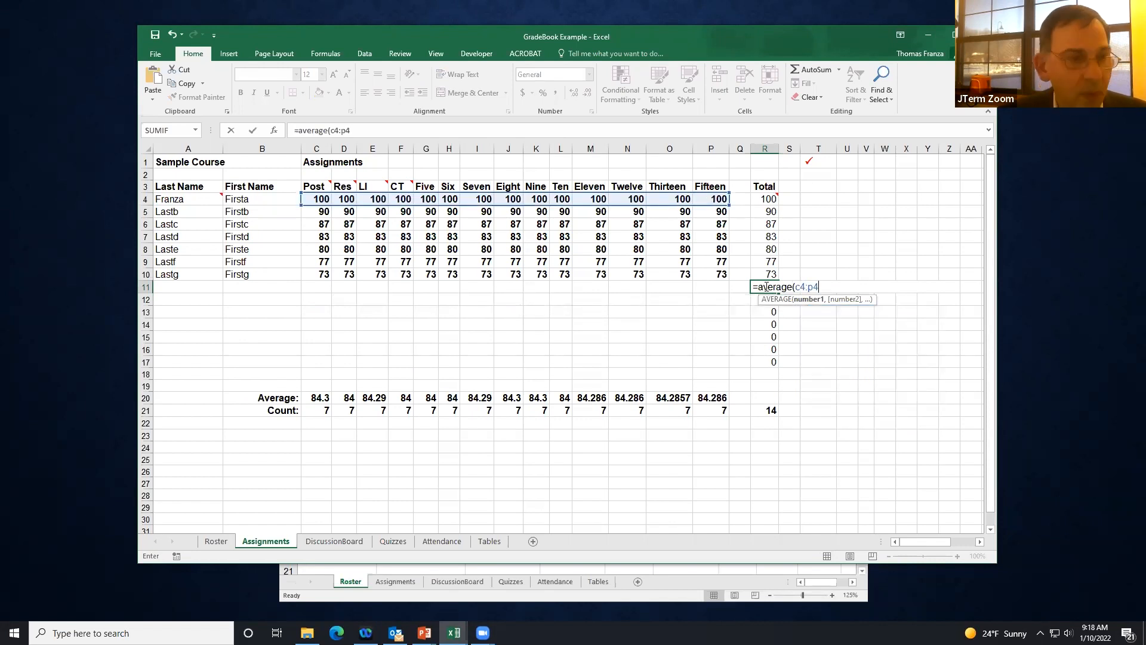
text())
key(Return)
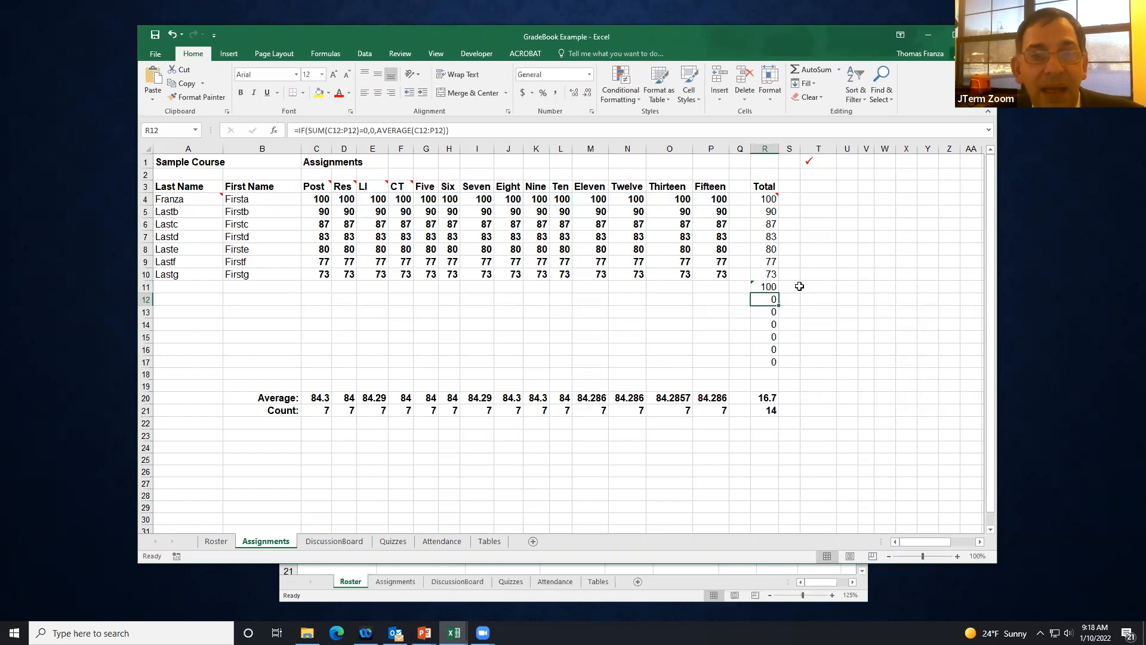
click(765, 286)
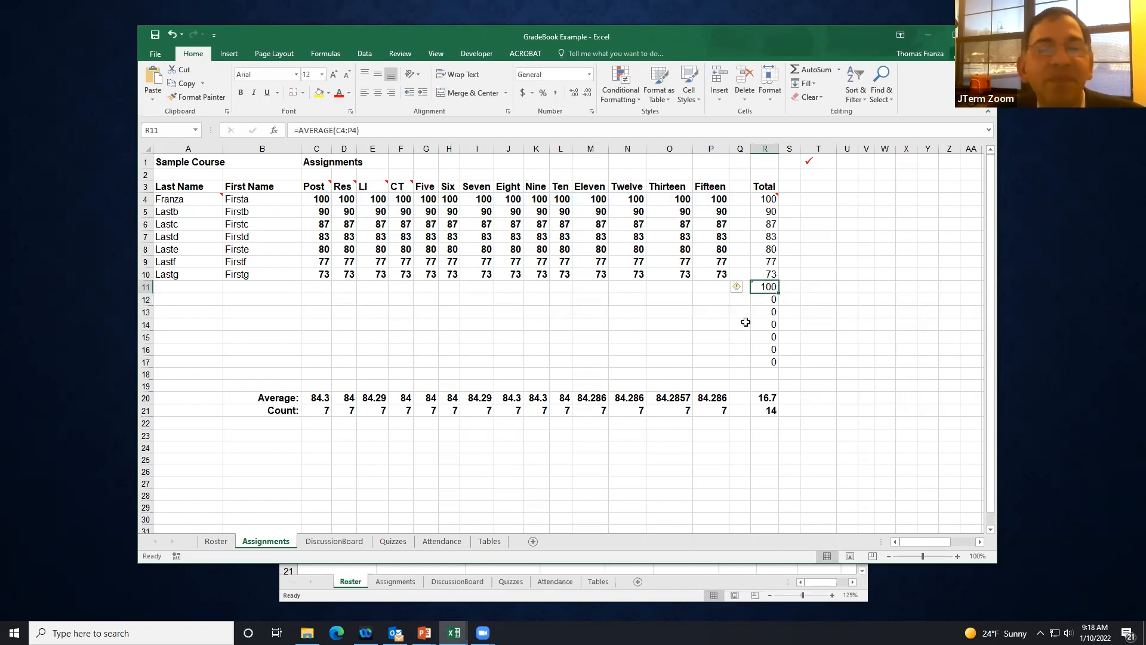
Step: Enter 0 in C11 and copy it across D11:P11 so all fifteen assignment columns of row 11 hold a zero
click(321, 286)
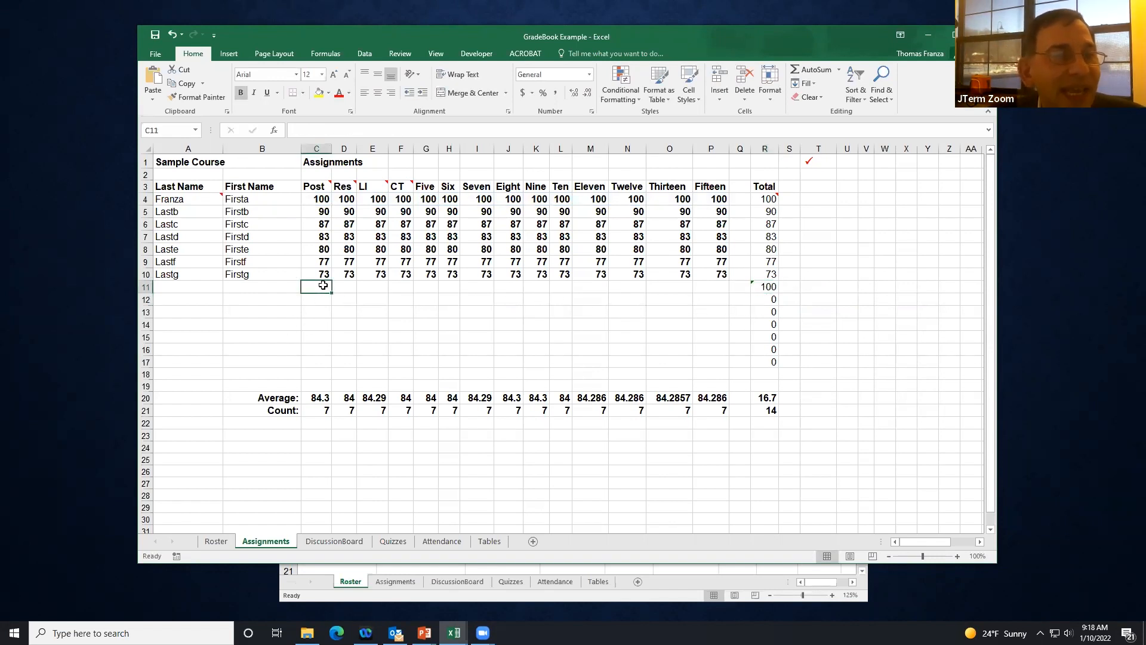
click(759, 288)
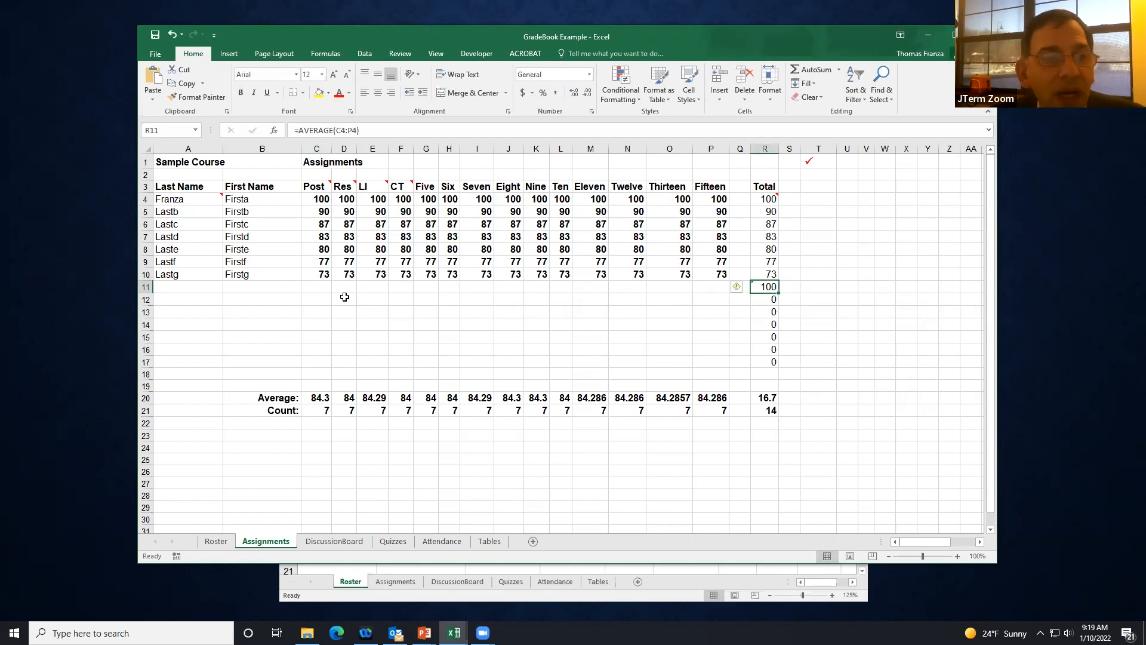
click(320, 286)
text(0)
key(Return)
click(318, 285)
right_click(318, 286)
click(366, 301)
drag(341, 288, 700, 285)
key(ctrl+v)
key(Escape)
click(756, 285)
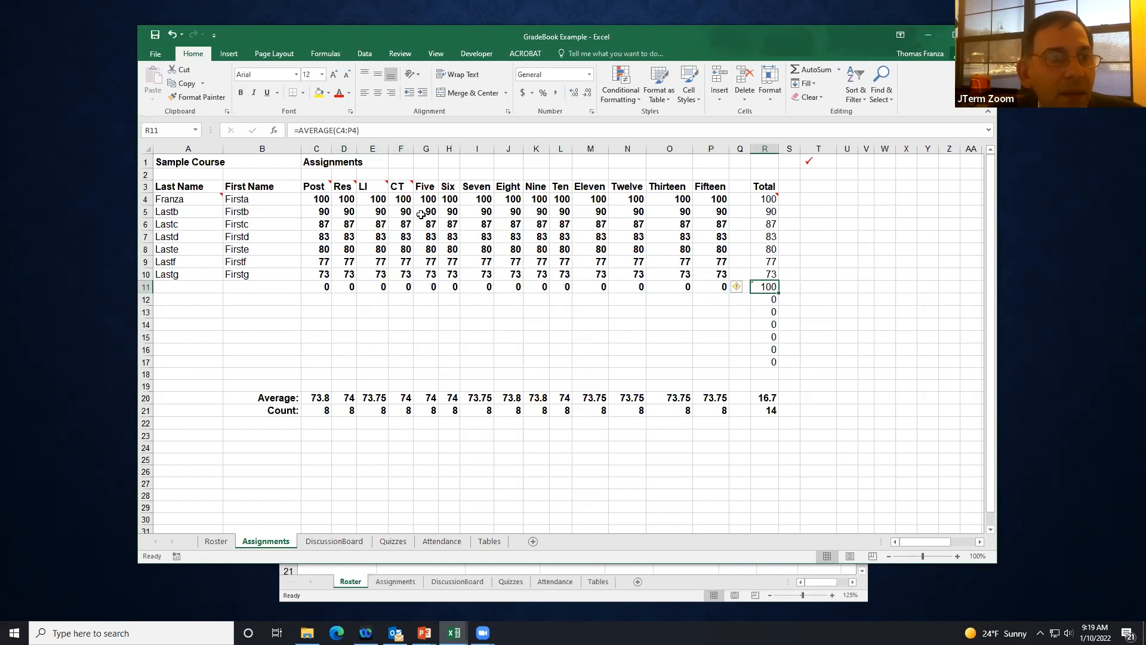
Step: Change the range of the AVERAGE formula in R11 to C11:P11
click(337, 130)
key(Delete)
text(11)
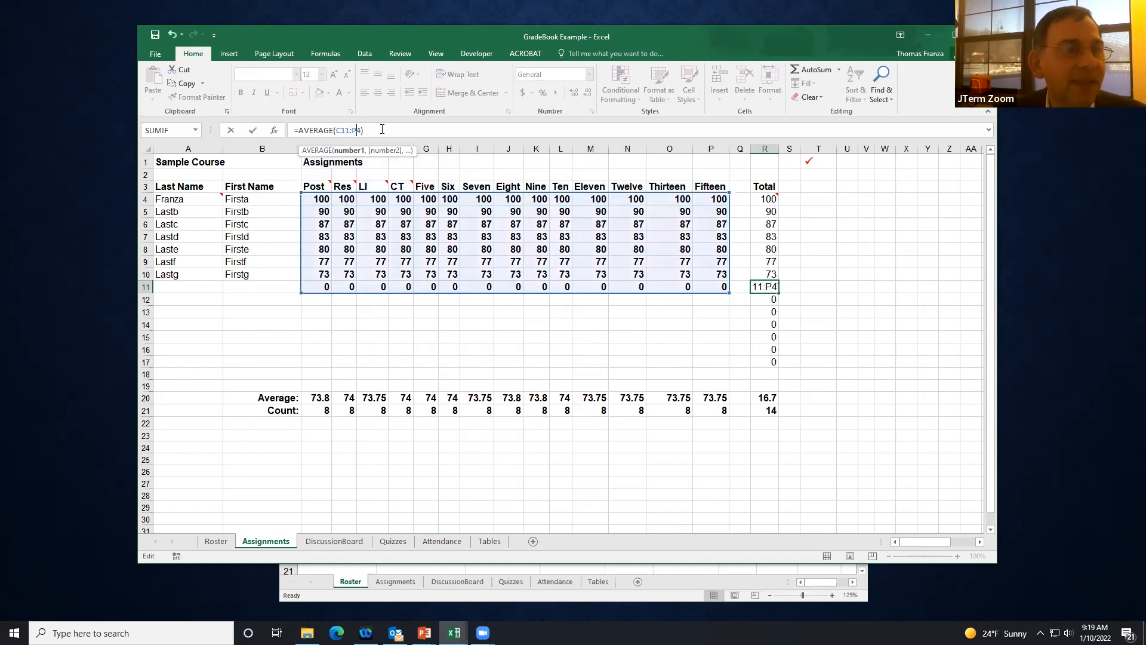
key(Delete)
key(Delete)
text(11)
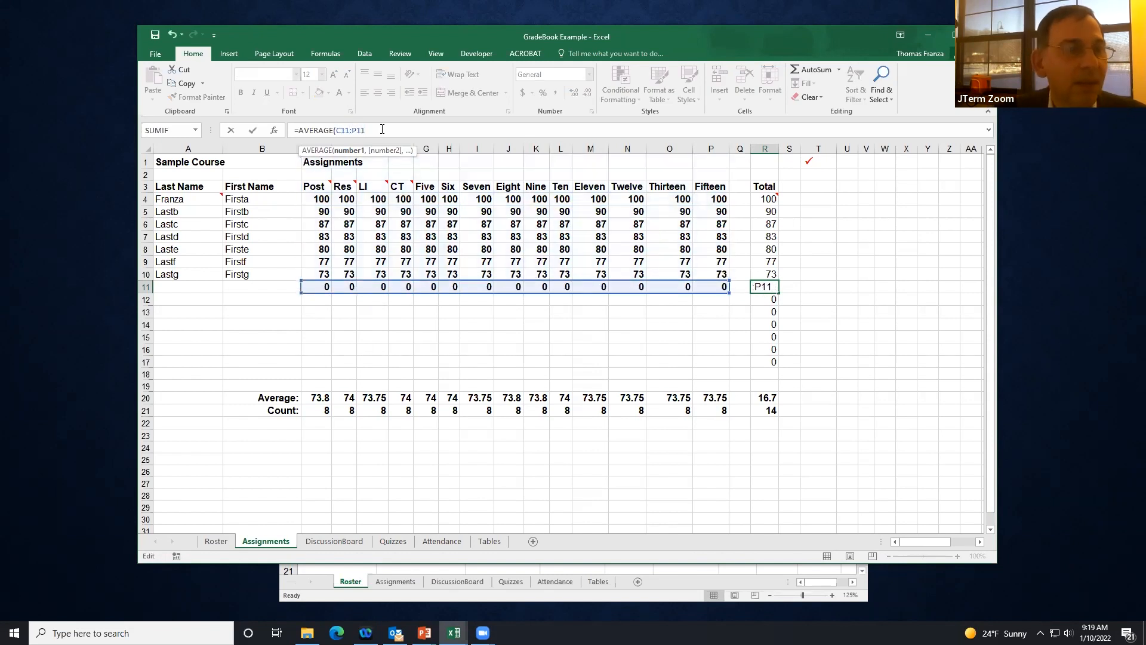
key(Return)
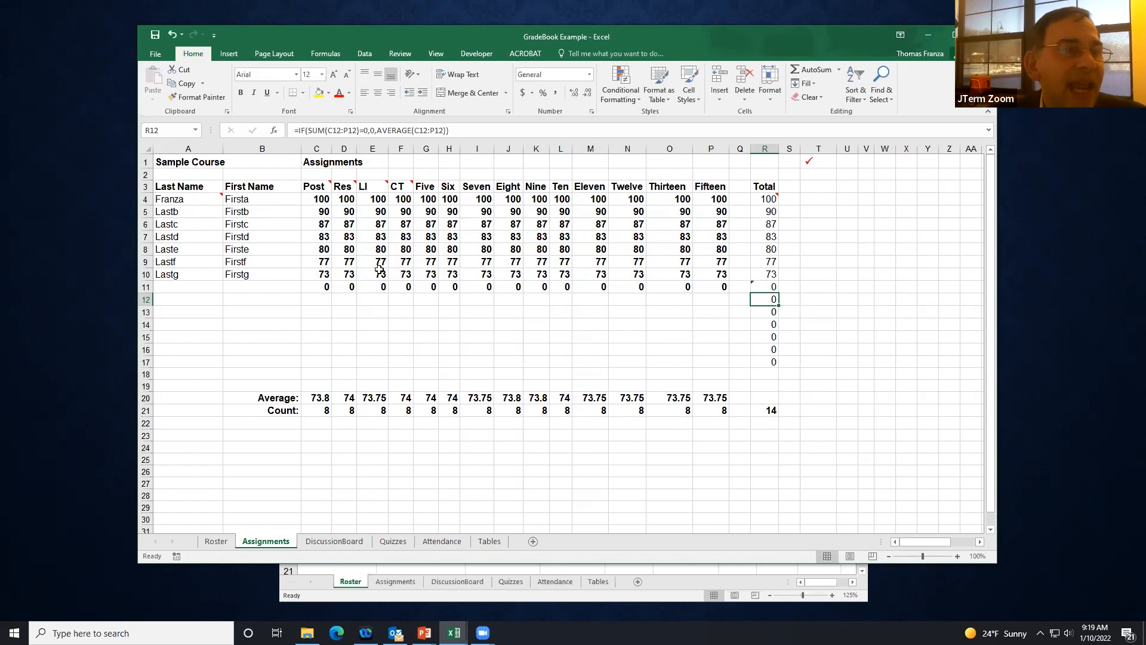
click(770, 287)
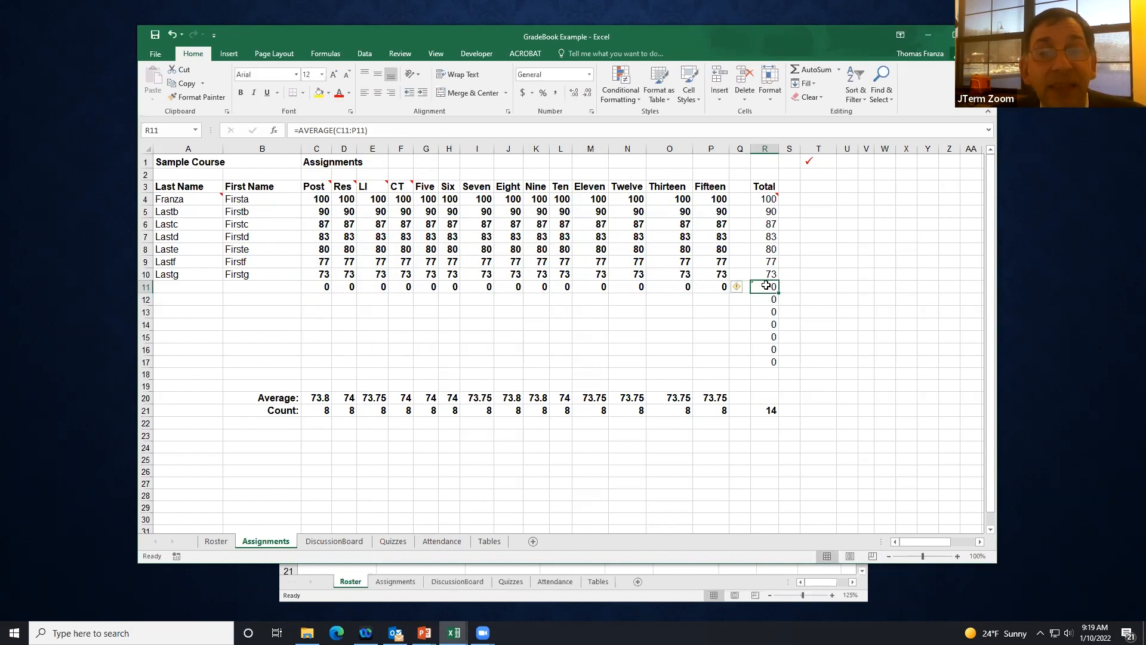
Step: Clear the zeros from C11:P11, widen column R slightly, and compare the Total formulas in R10 and R11
drag(322, 277, 705, 291)
key(Delete)
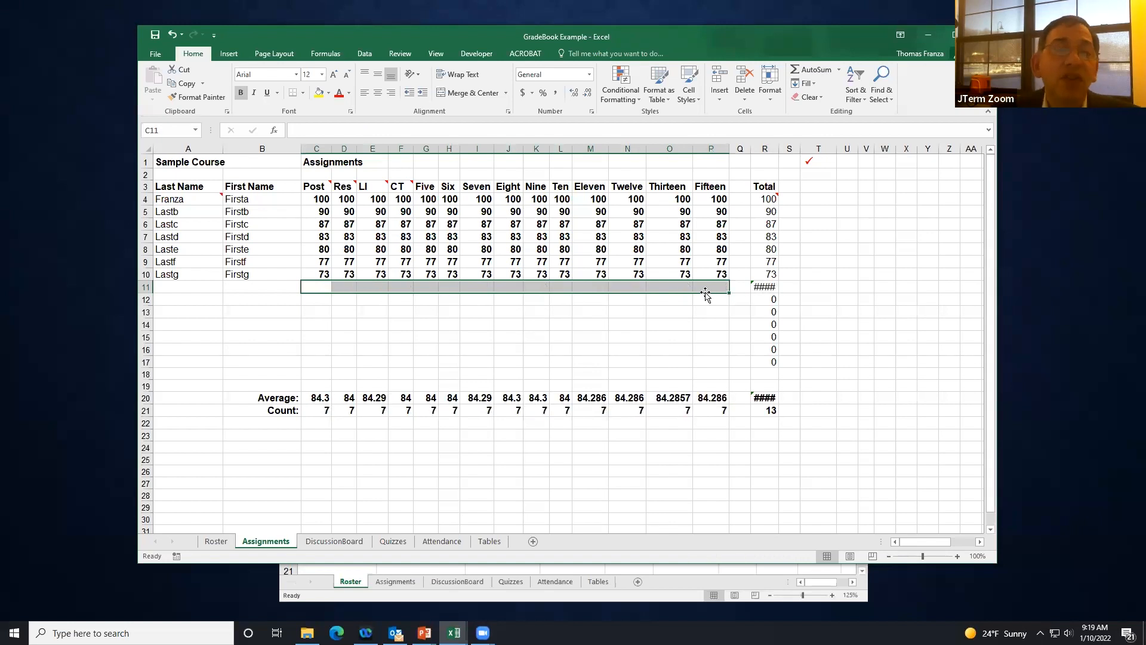
drag(776, 149, 784, 148)
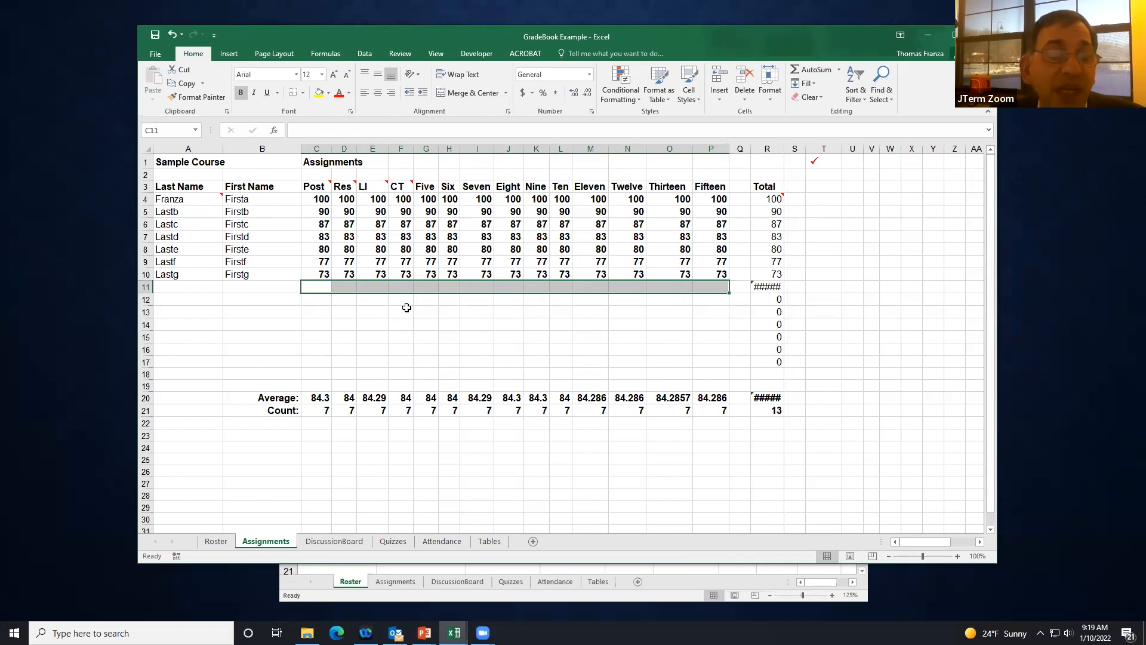
click(764, 285)
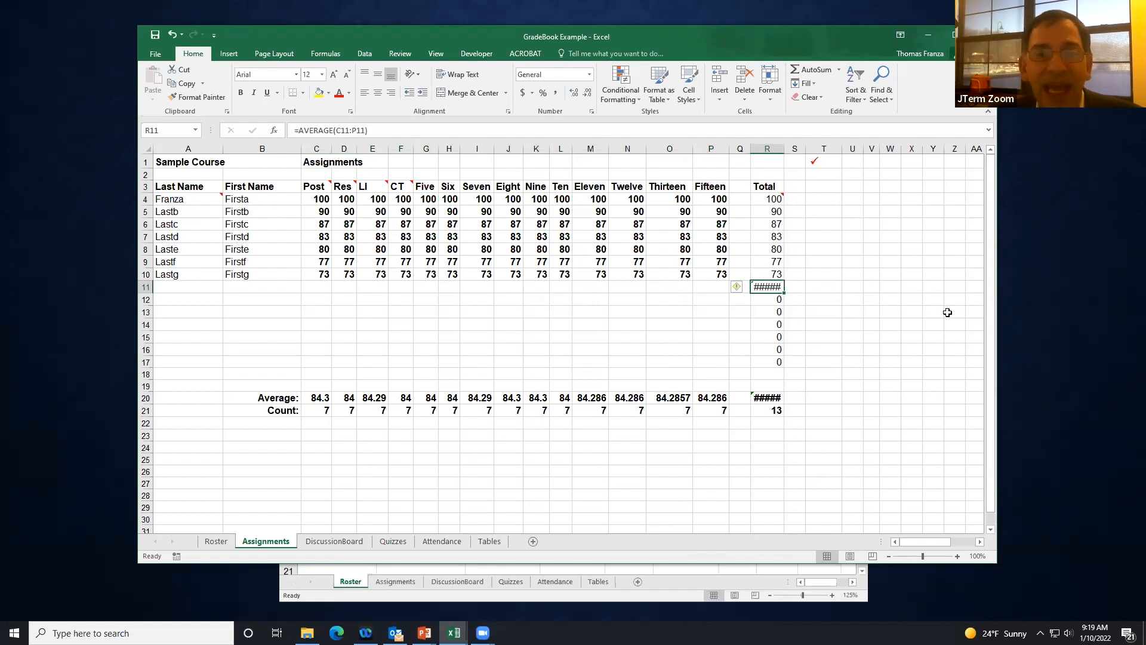
click(760, 276)
click(756, 287)
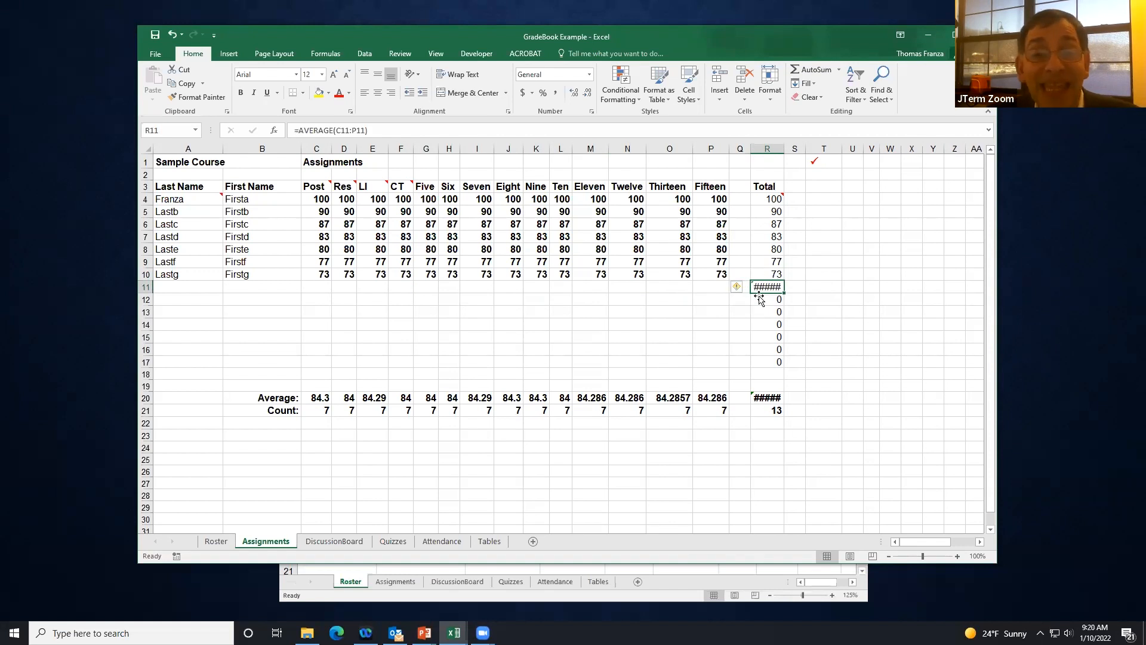
Step: Copy the Total formula from R10 into R11, replacing the plain AVERAGE formula
right_click(766, 289)
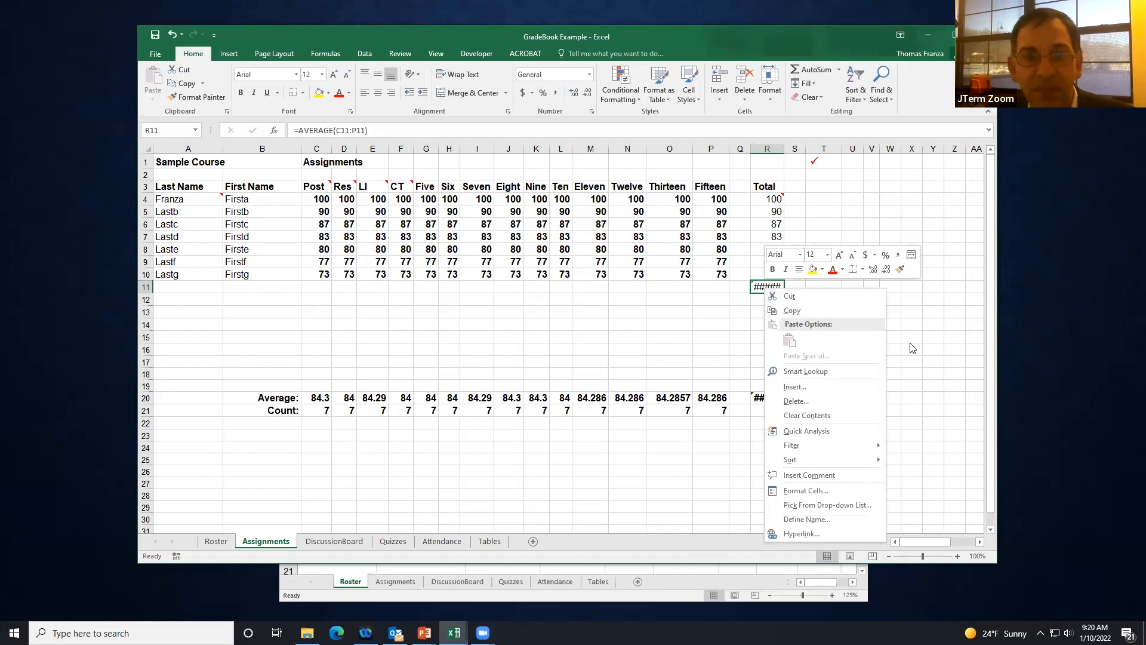
key(Escape)
click(759, 273)
right_click(759, 273)
click(779, 293)
click(779, 288)
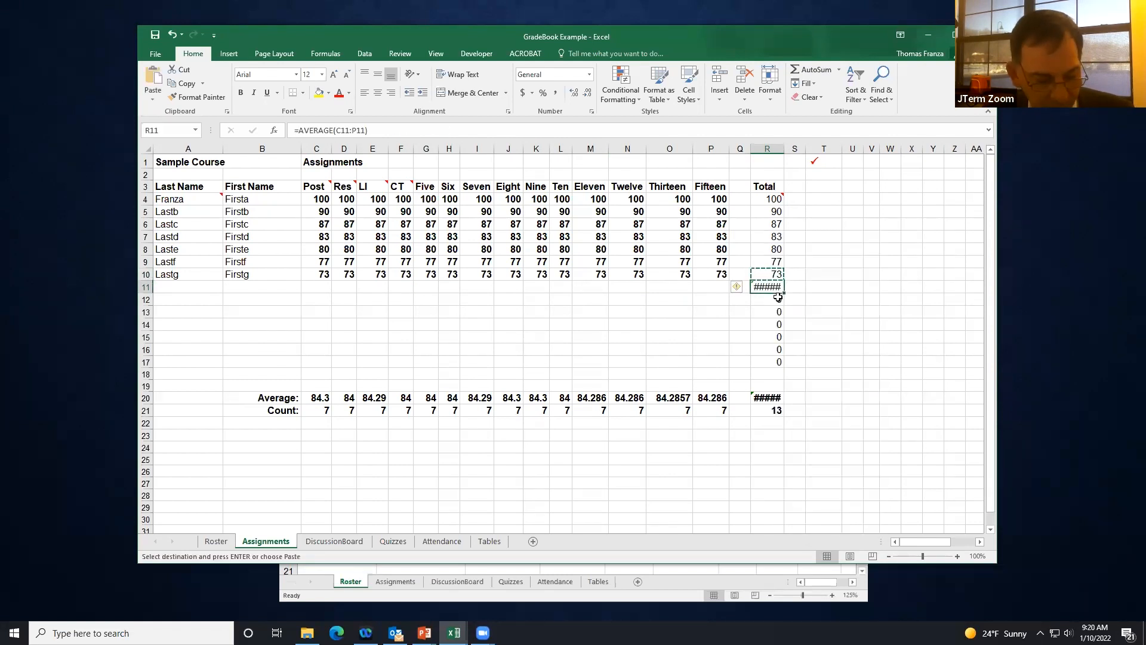
key(ctrl+v)
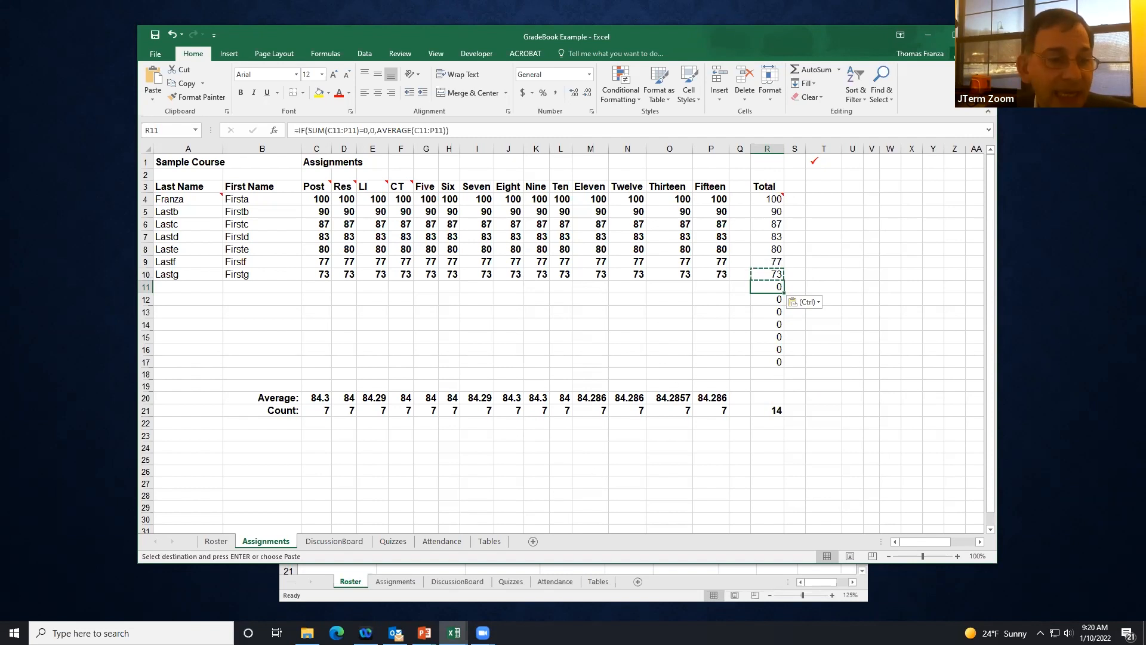
Step: Check the Total formula in C19 of the DiscussionBoard sheet, and set the VLOOKUP column index in I4 of the Roster to 2
click(319, 541)
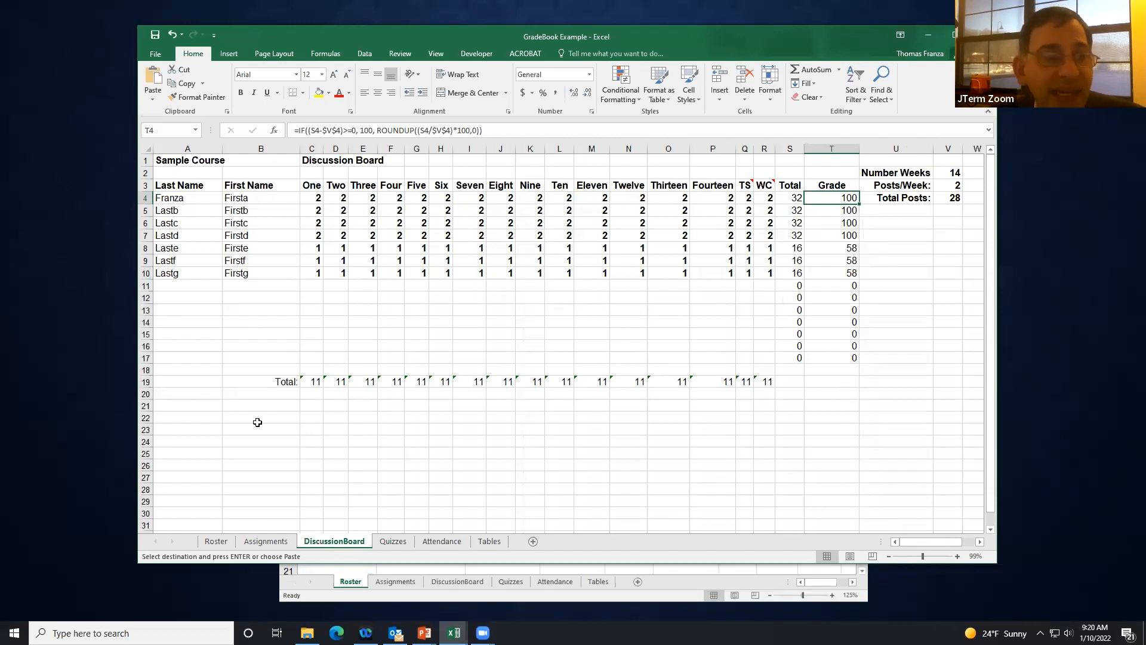
click(317, 380)
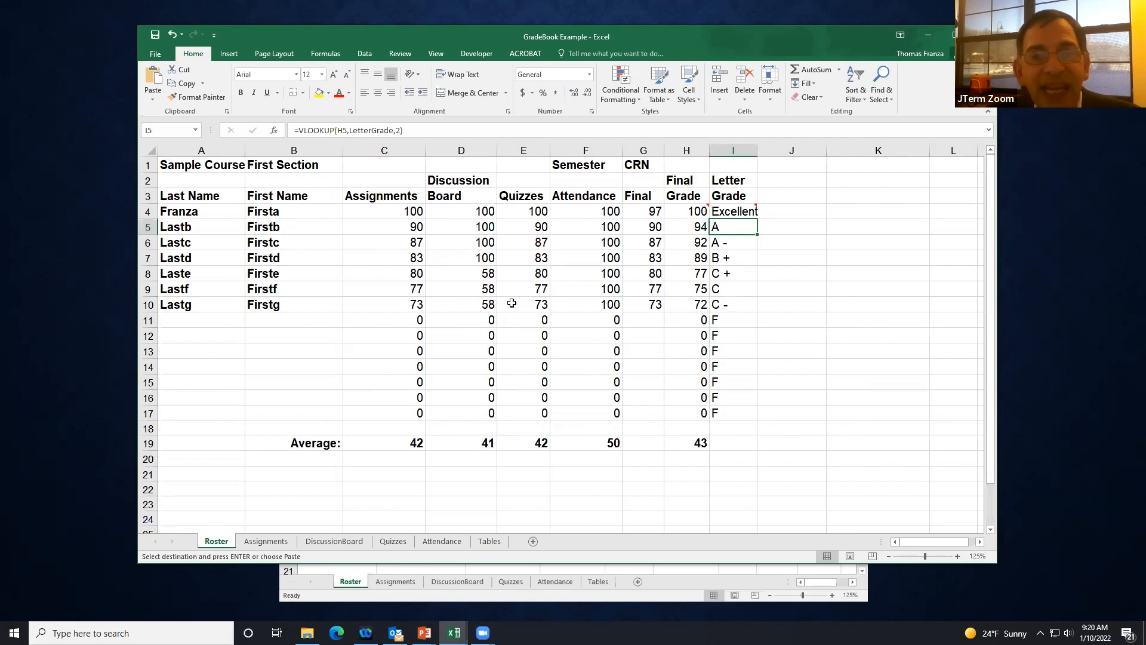
click(738, 213)
click(401, 129)
key(BackSpace)
text(2)
key(Return)
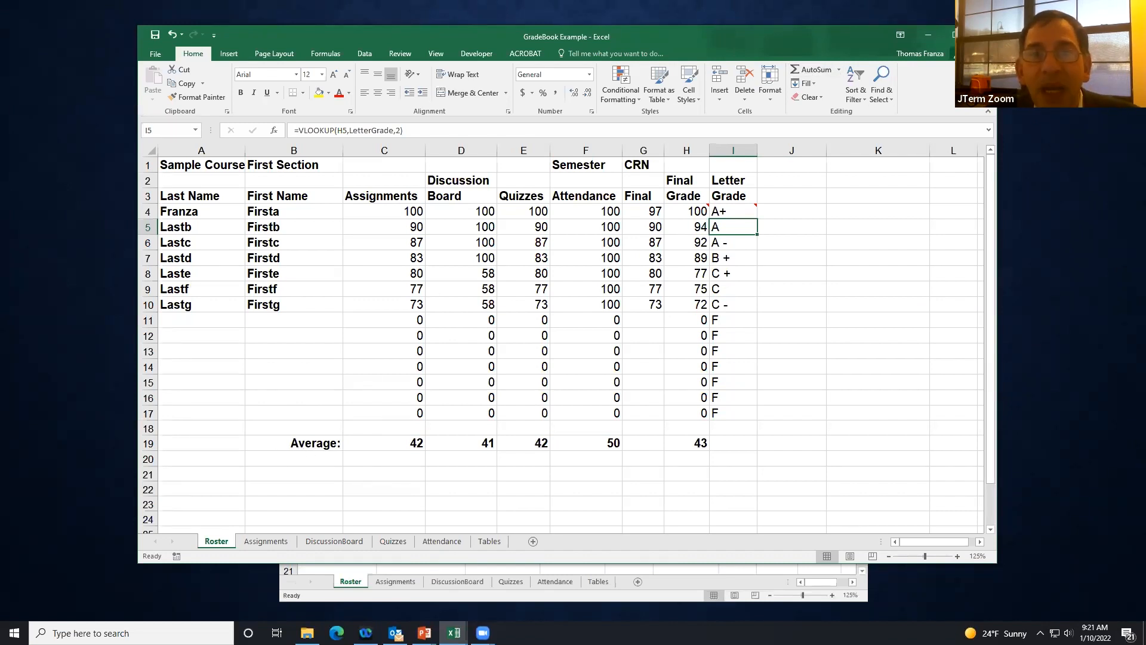
Step: Review the Assignments, DiscussionBoard and Quizzes sheets against the grade columns they feed on the Roster
click(264, 544)
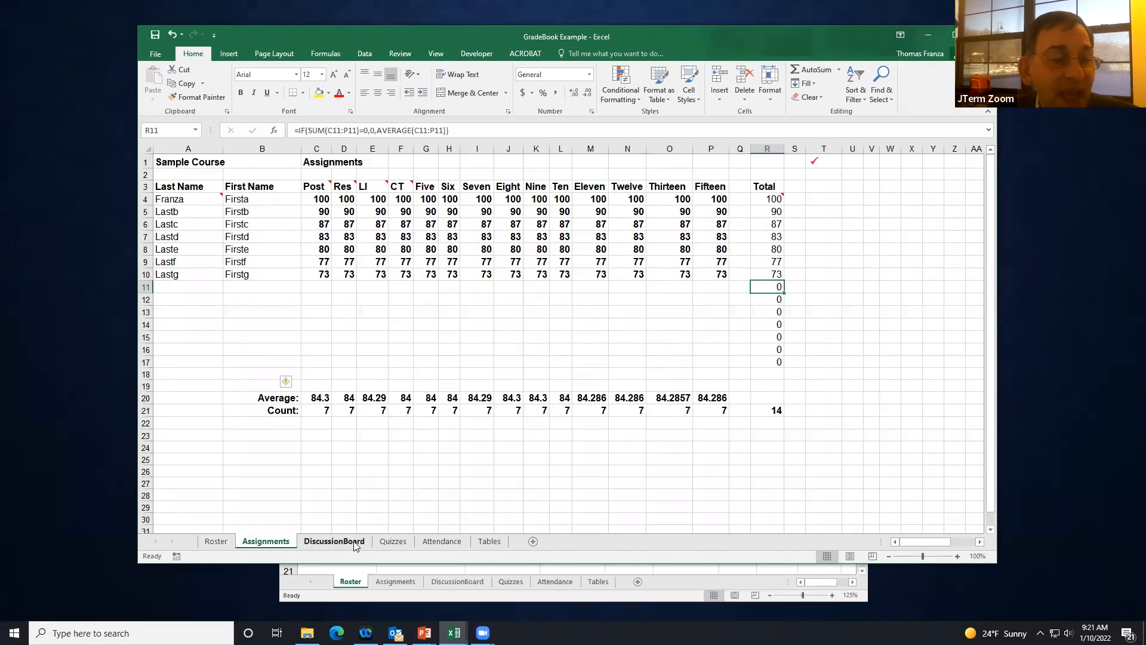
click(334, 541)
click(216, 540)
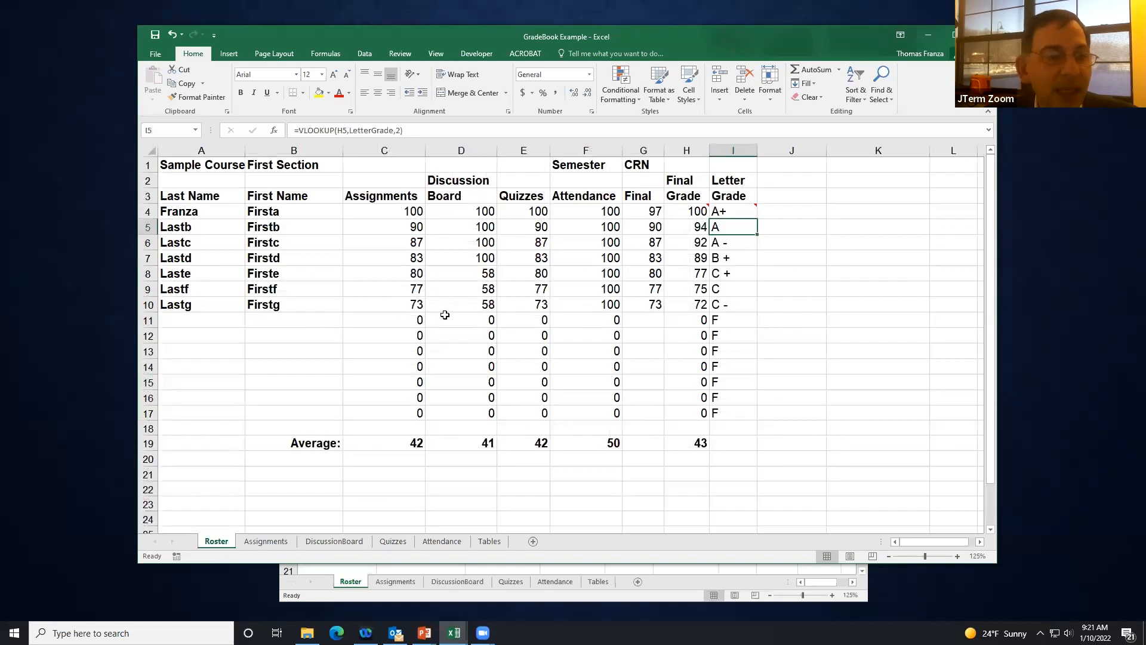
click(290, 542)
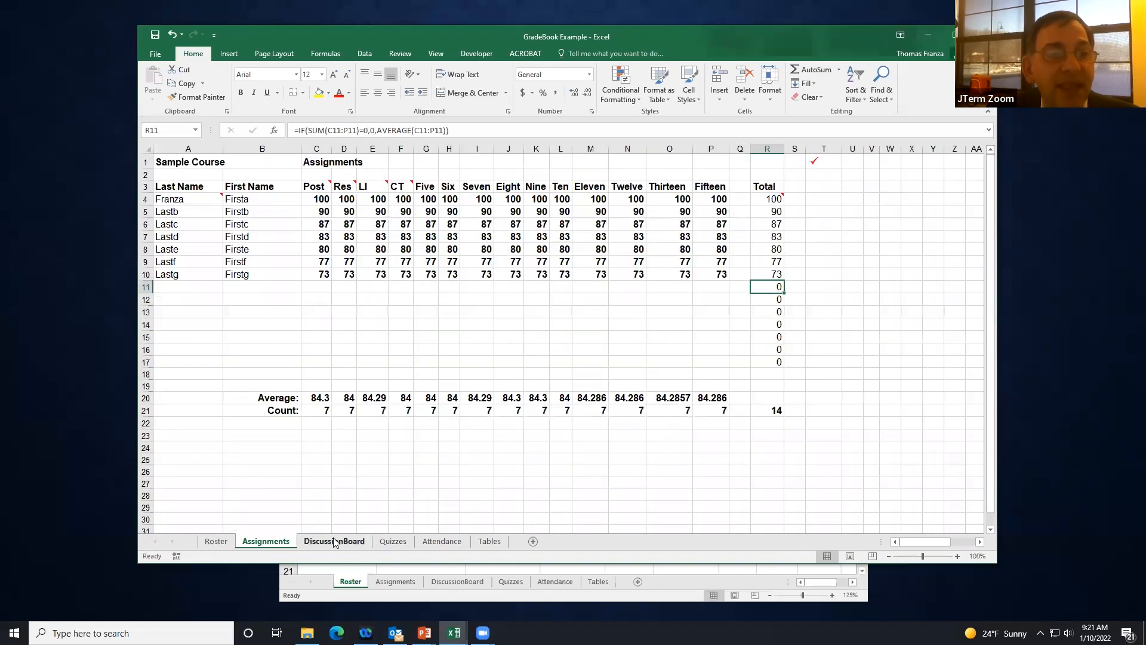
click(335, 541)
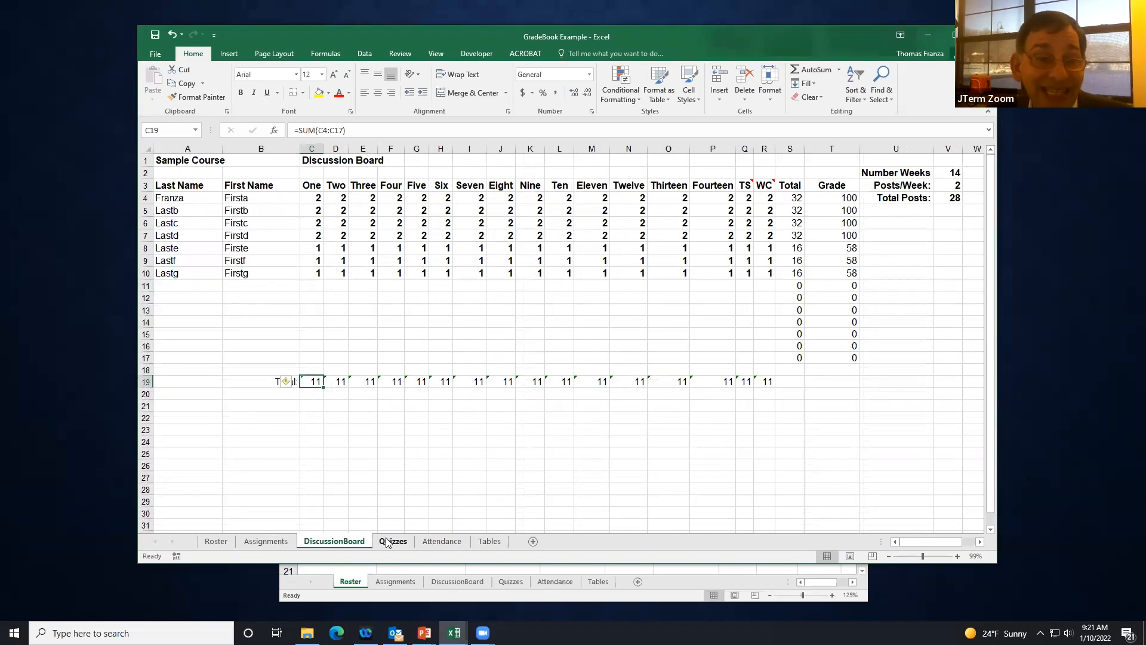
click(391, 542)
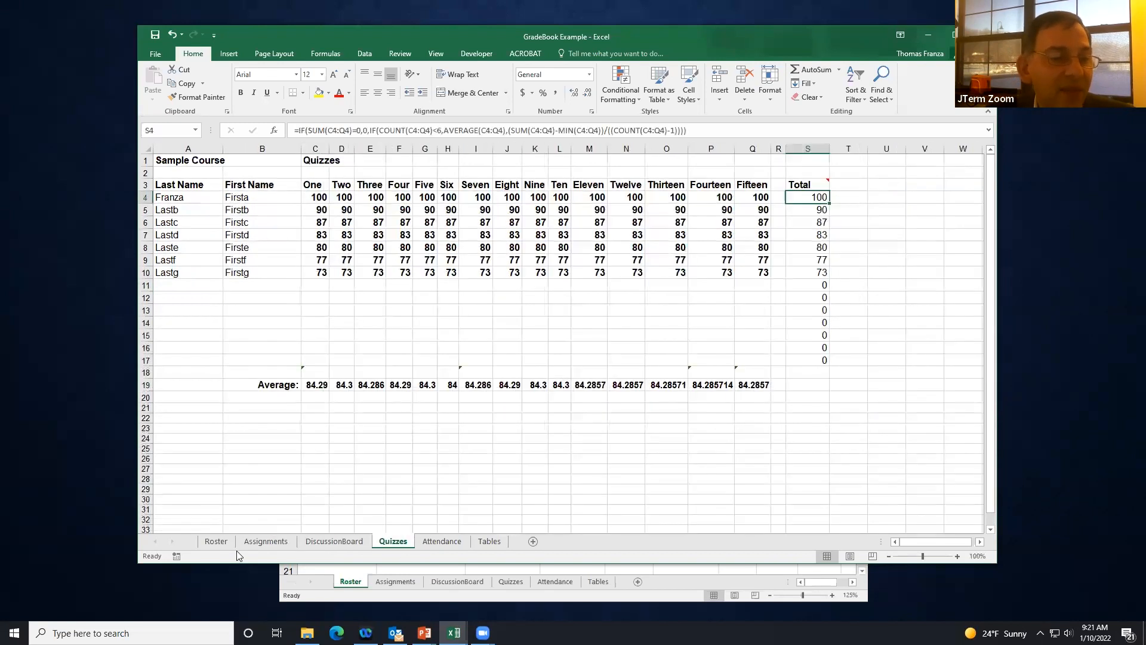
click(223, 544)
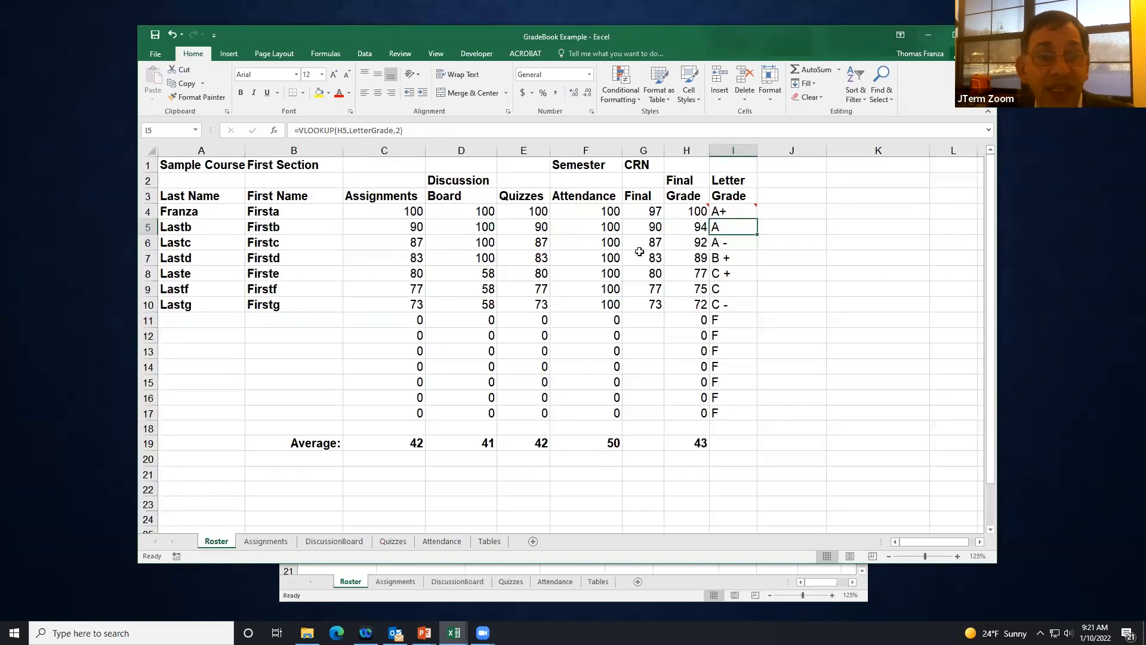
Step: Review the Tables, Attendance and Quizzes sheets, highlight the Number Weeks to Total Posts block on the DiscussionBoard sheet, and return to Tables
click(490, 541)
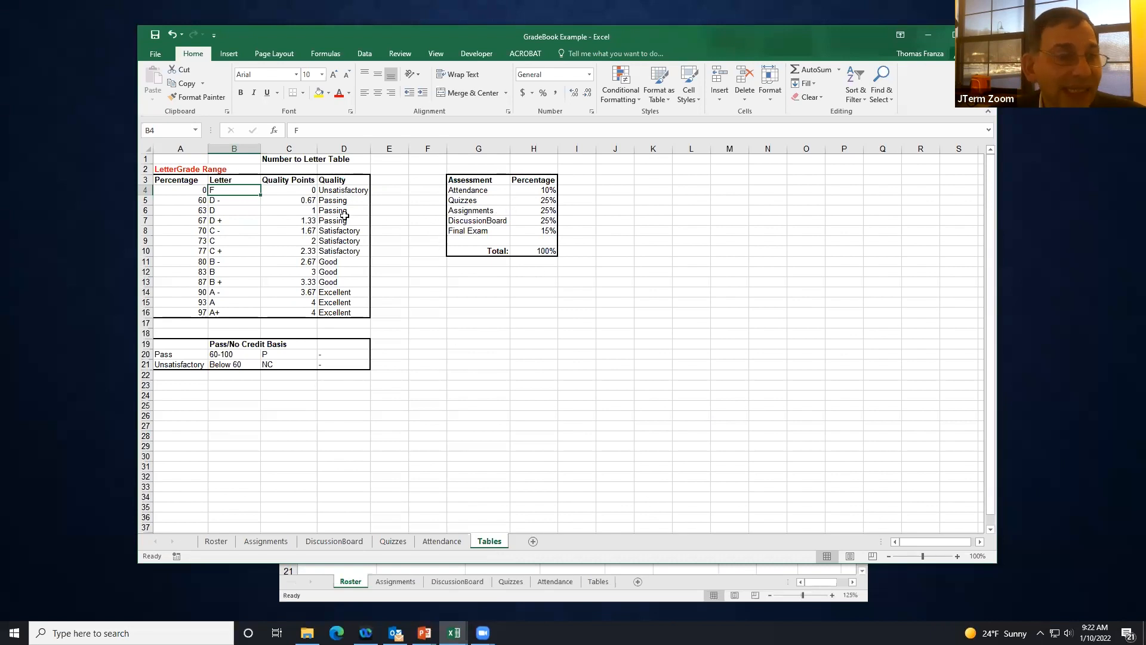
click(442, 541)
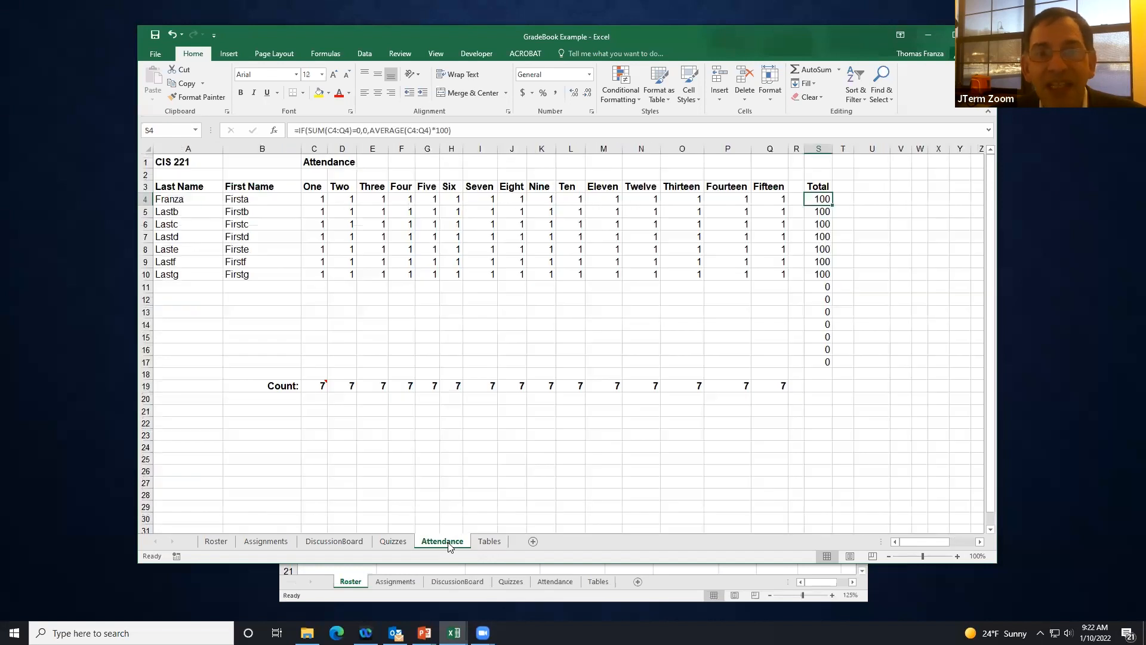
click(389, 542)
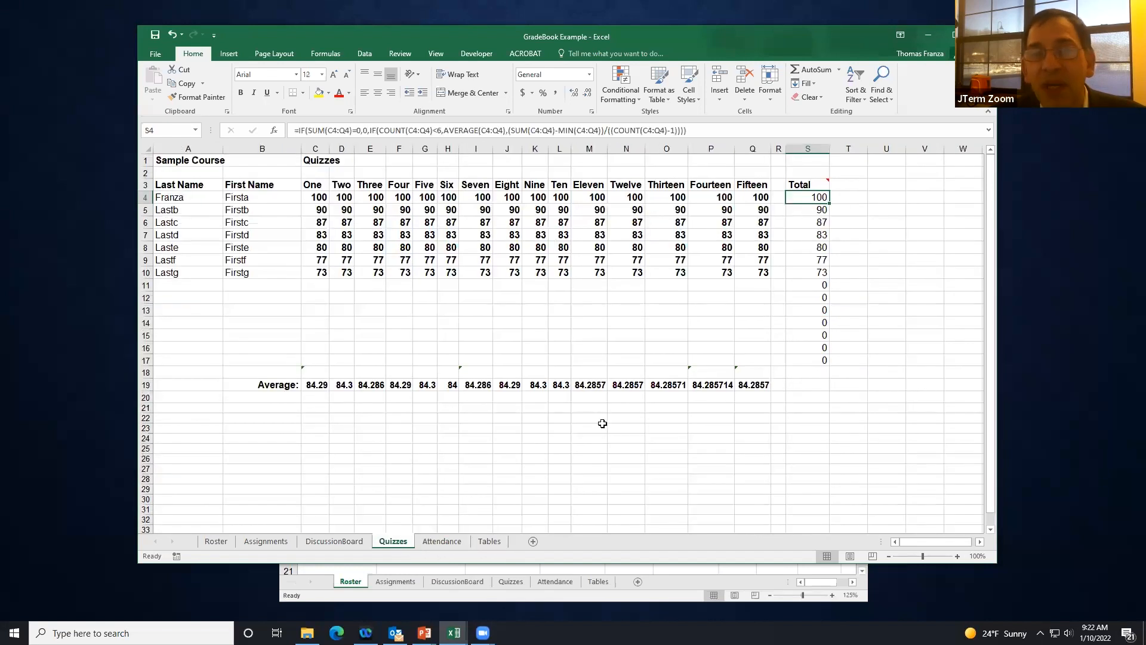
click(350, 541)
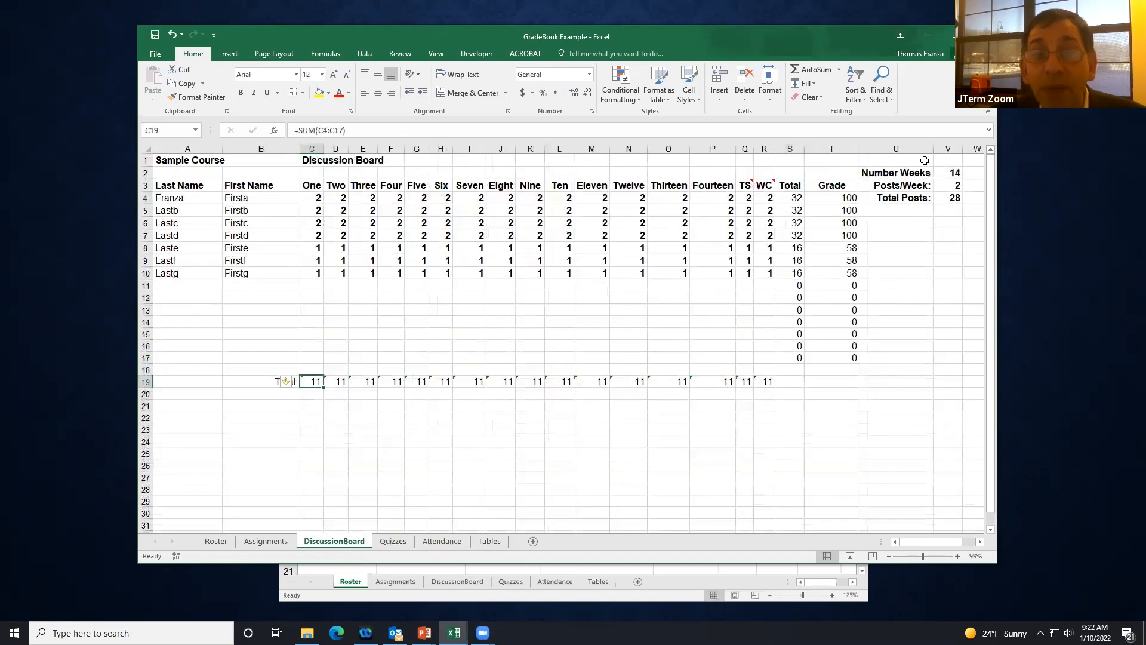
drag(916, 173, 948, 202)
click(490, 541)
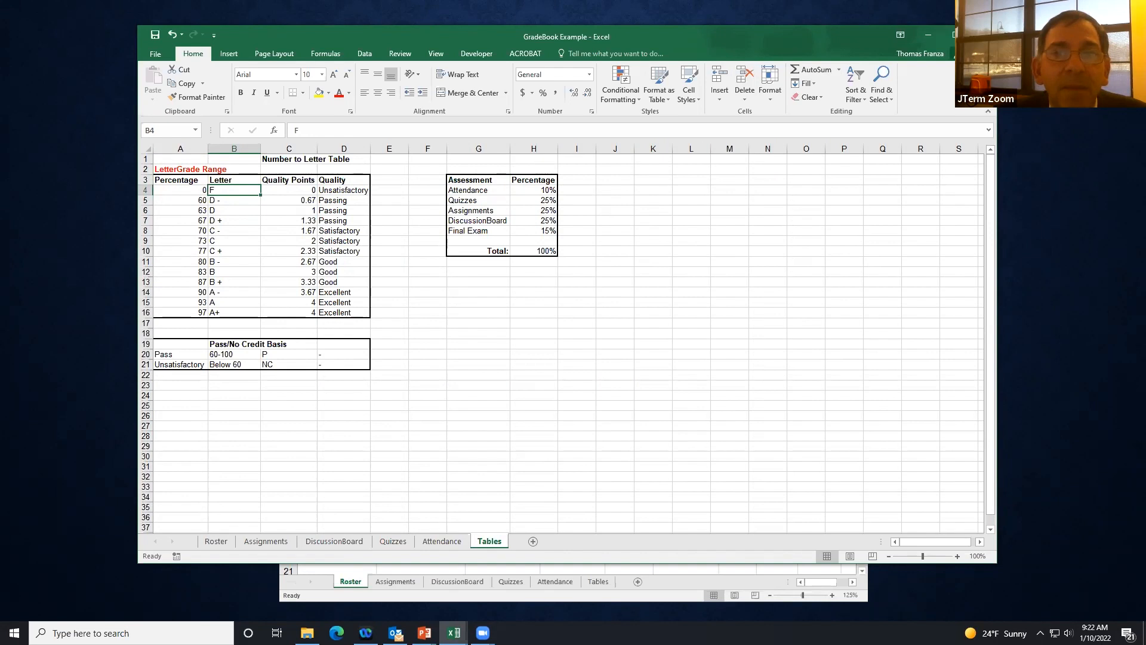
Step: Close the grade book workbook and switch back to the PowerPoint slide show on pivot tables
click(983, 35)
click(582, 338)
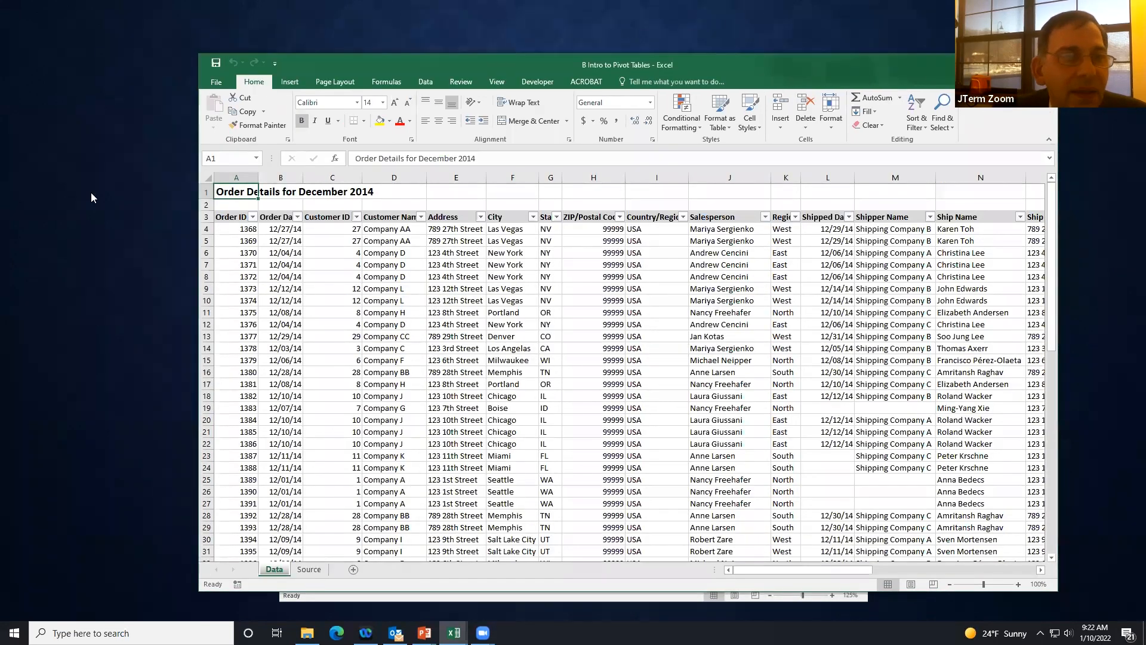
click(91, 193)
click(91, 193)
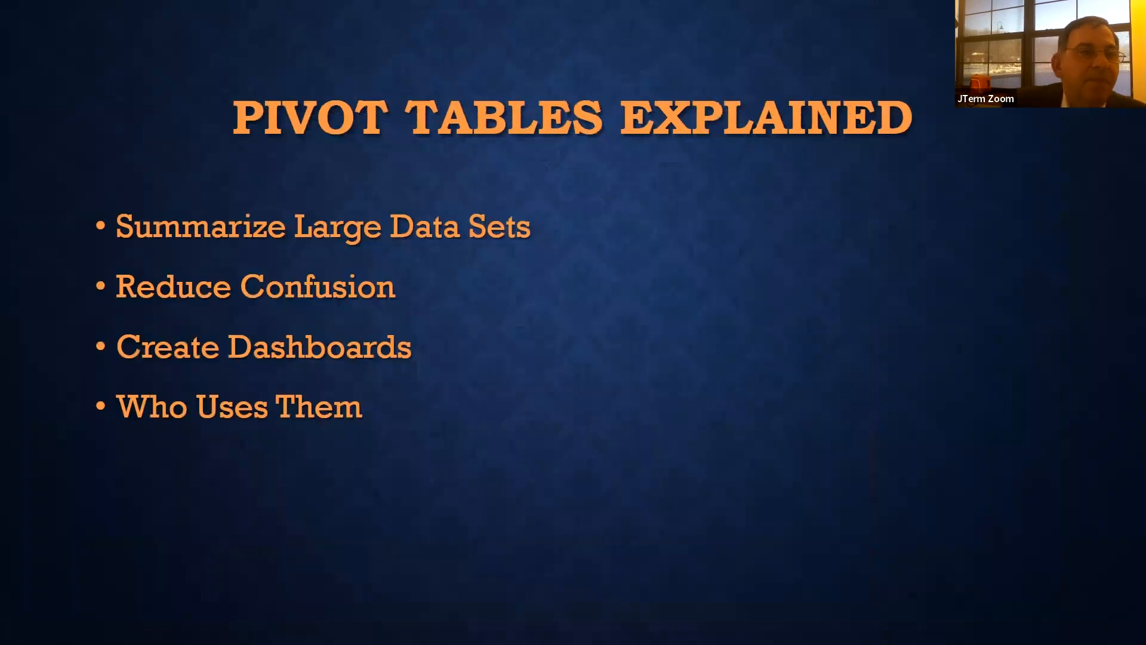
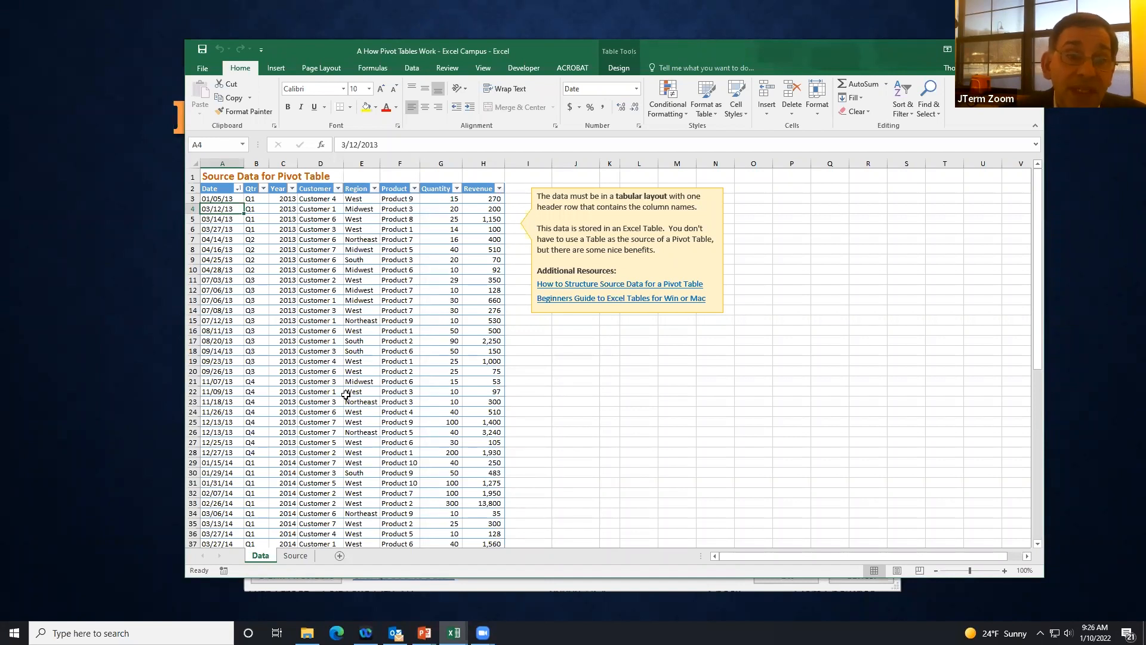
Step: Delete the explanatory callout beside the source data table on the Data sheet
click(276, 68)
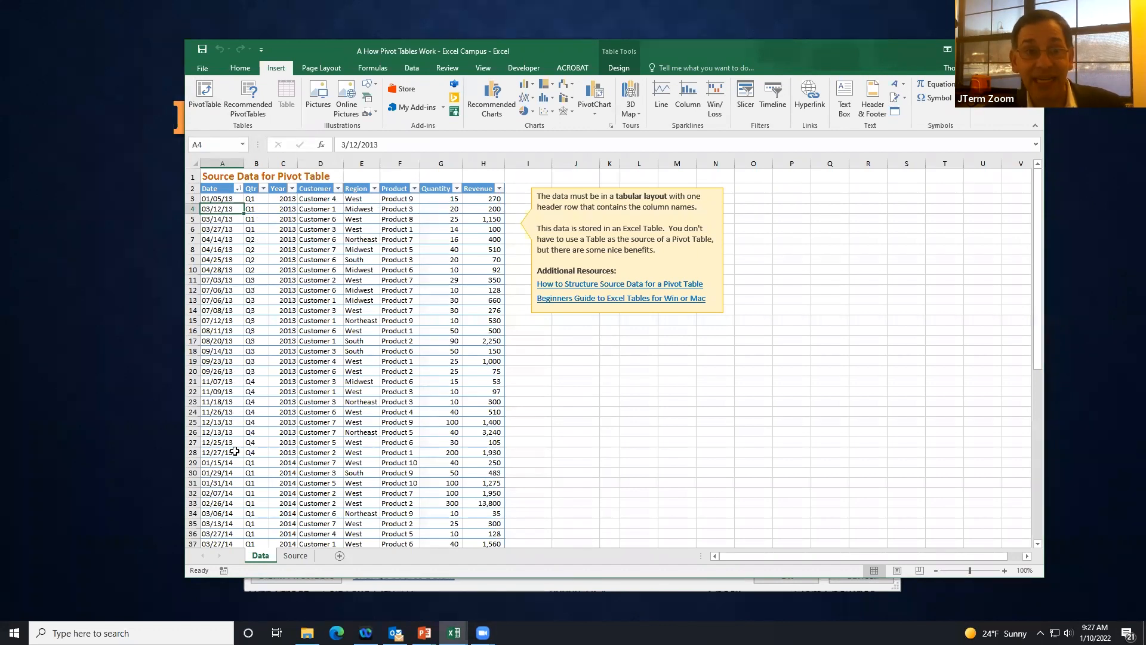
click(527, 213)
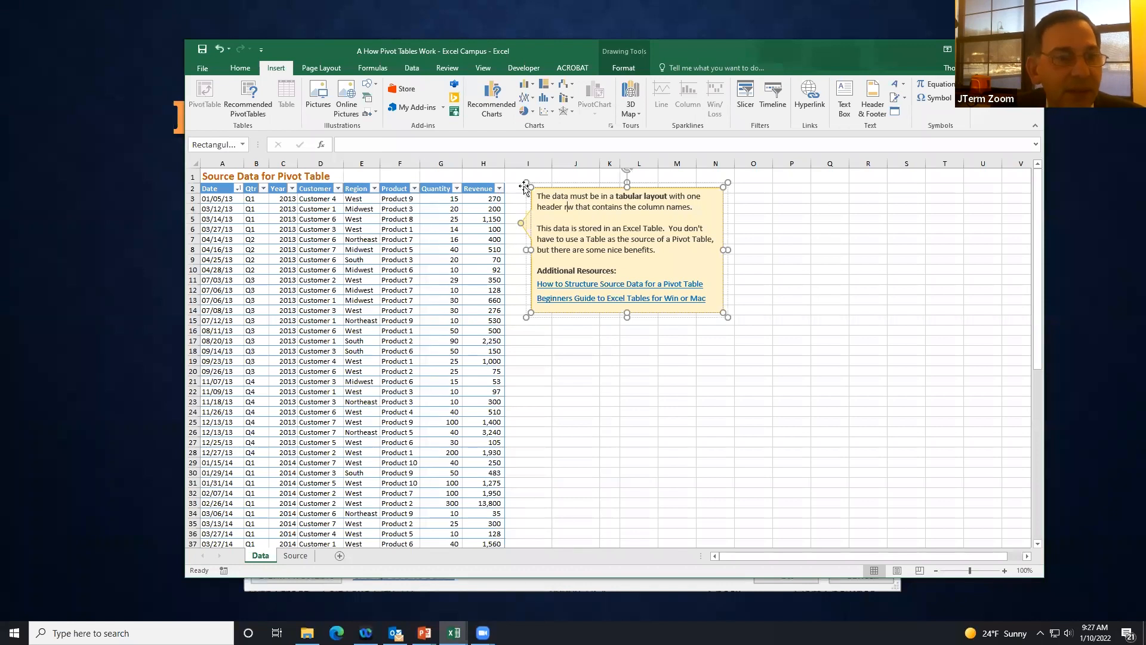
key(Delete)
Step: Inspect the empty cells beside and below the source data table, highlighting A72:I80, and return to the table's Date column
drag(570, 188, 643, 353)
scroll(614, 358, down, 20)
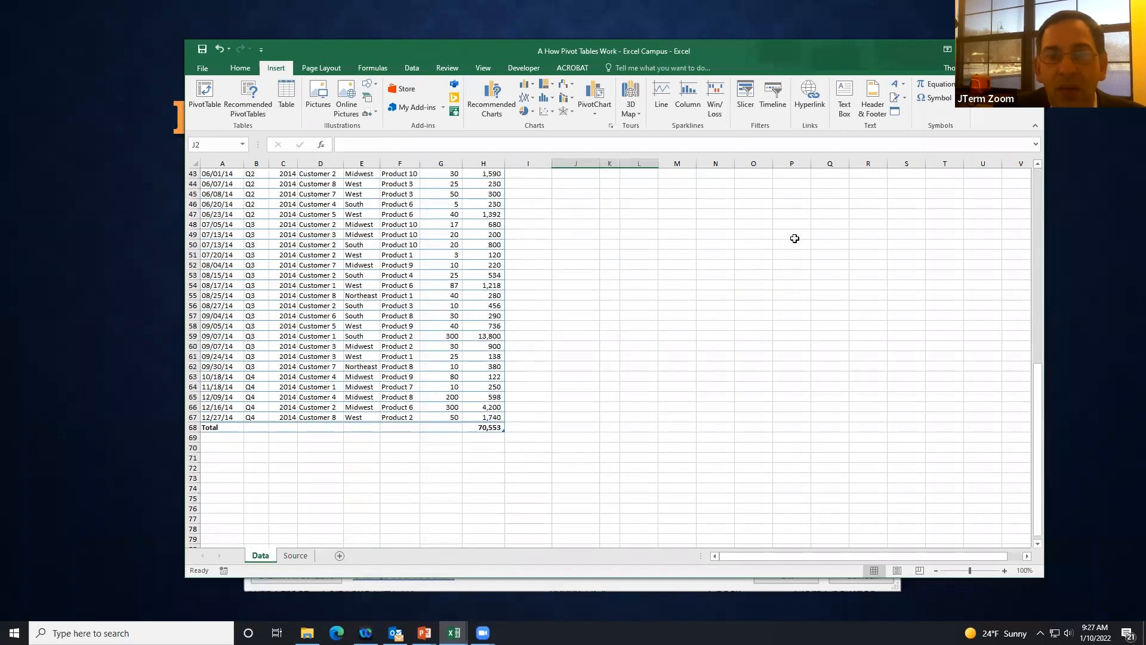
scroll(537, 388, down, 3)
scroll(324, 366, up, 6)
drag(215, 346, 532, 424)
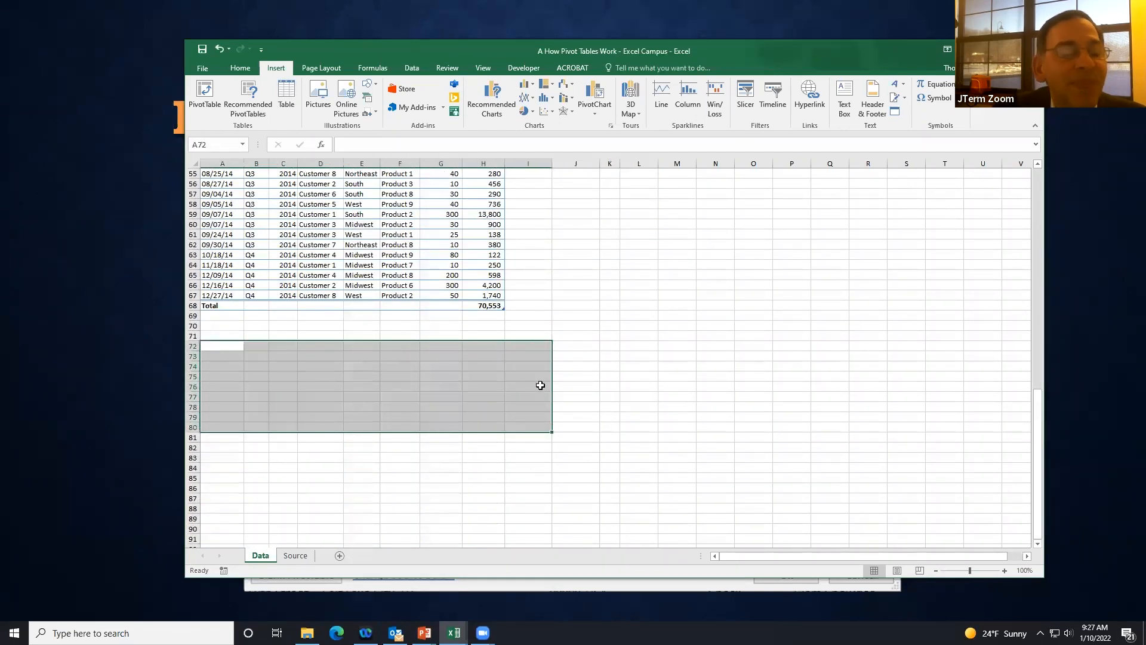
scroll(529, 399, up, 18)
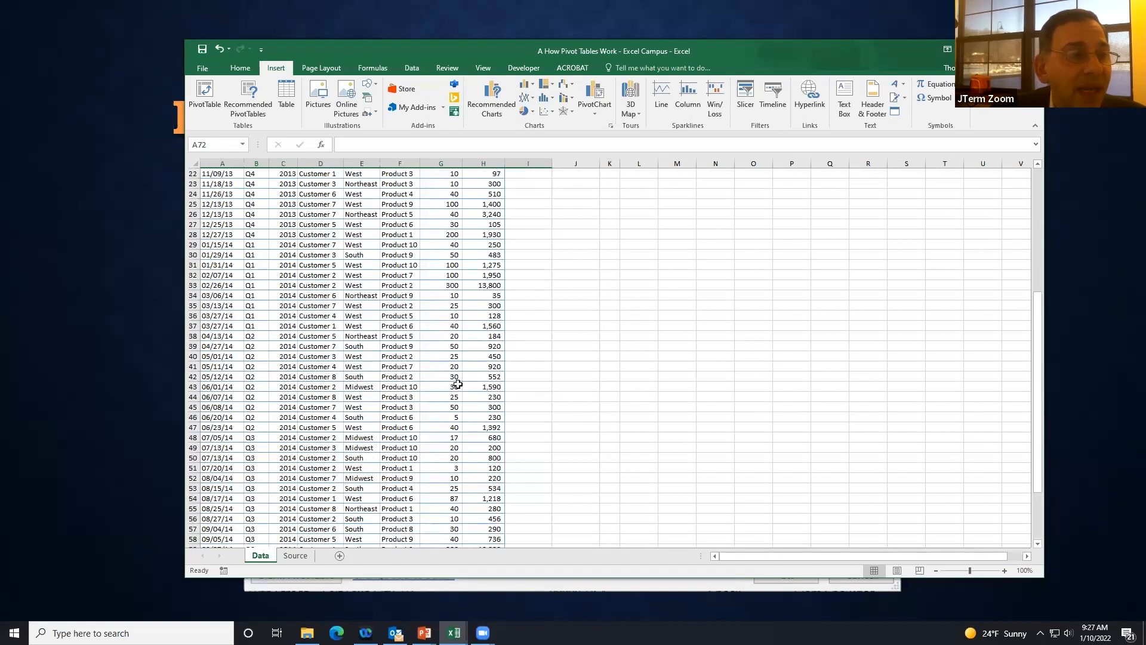
click(224, 239)
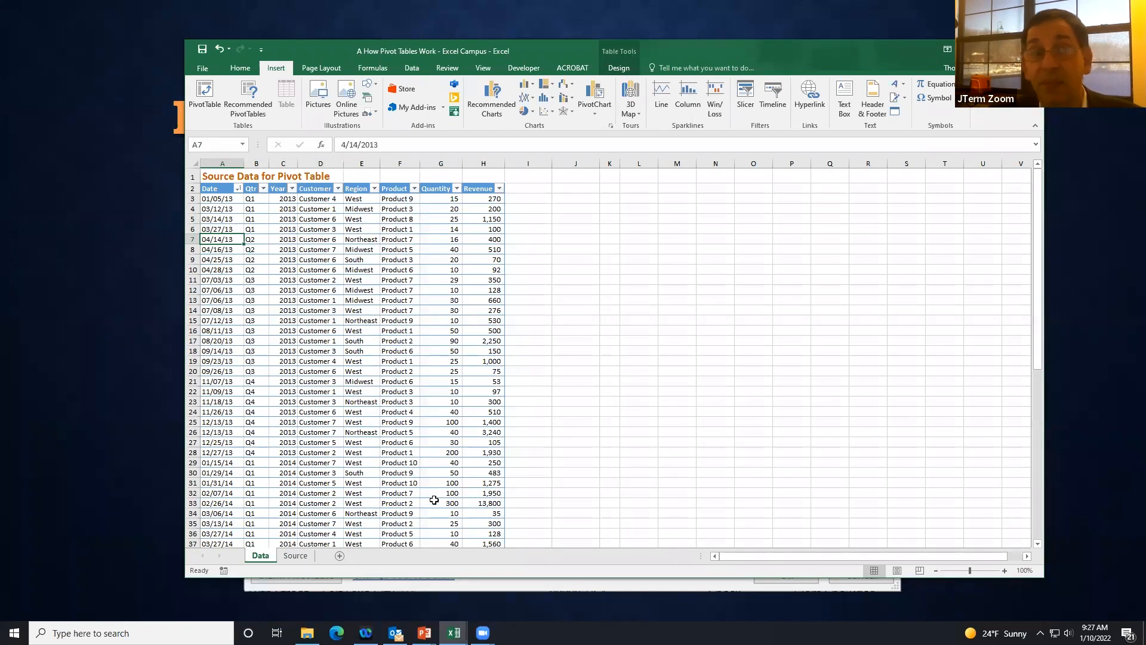
click(625, 225)
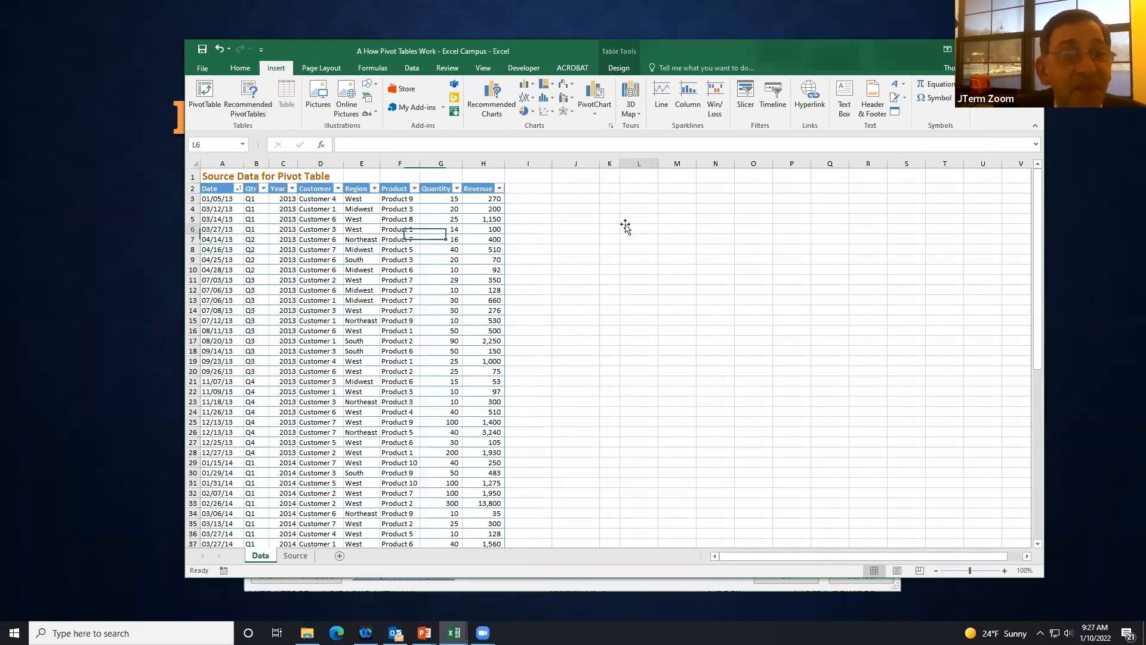
click(204, 94)
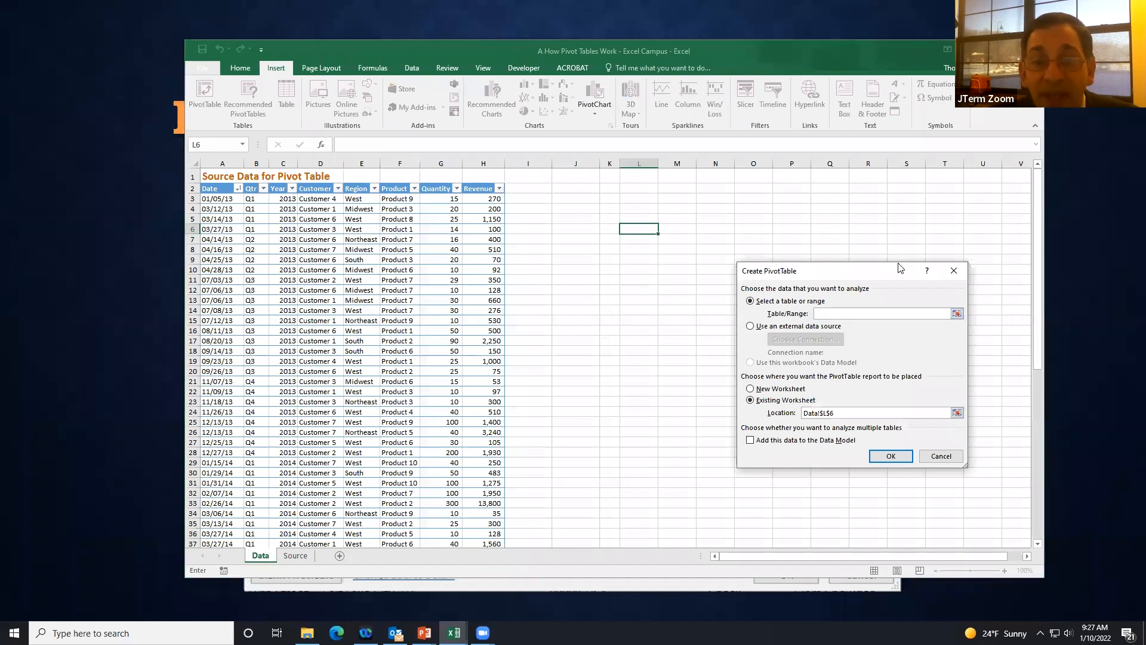
click(941, 457)
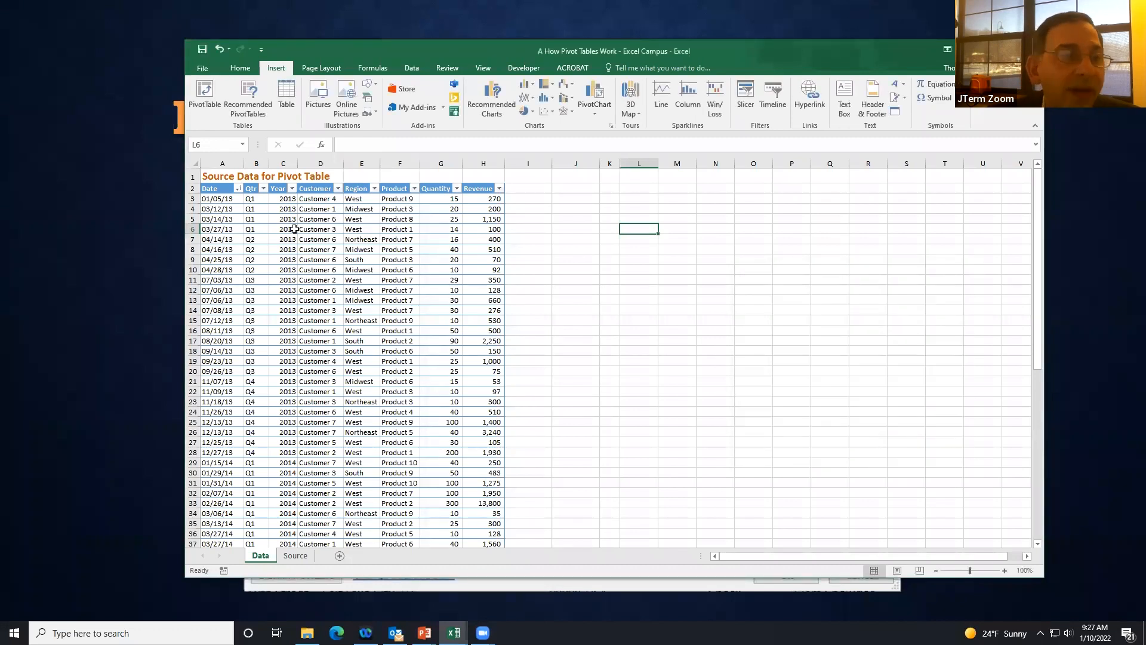
Step: Create a PivotTable from Table1 on a new worksheet, starting from a cell inside the data table
click(216, 219)
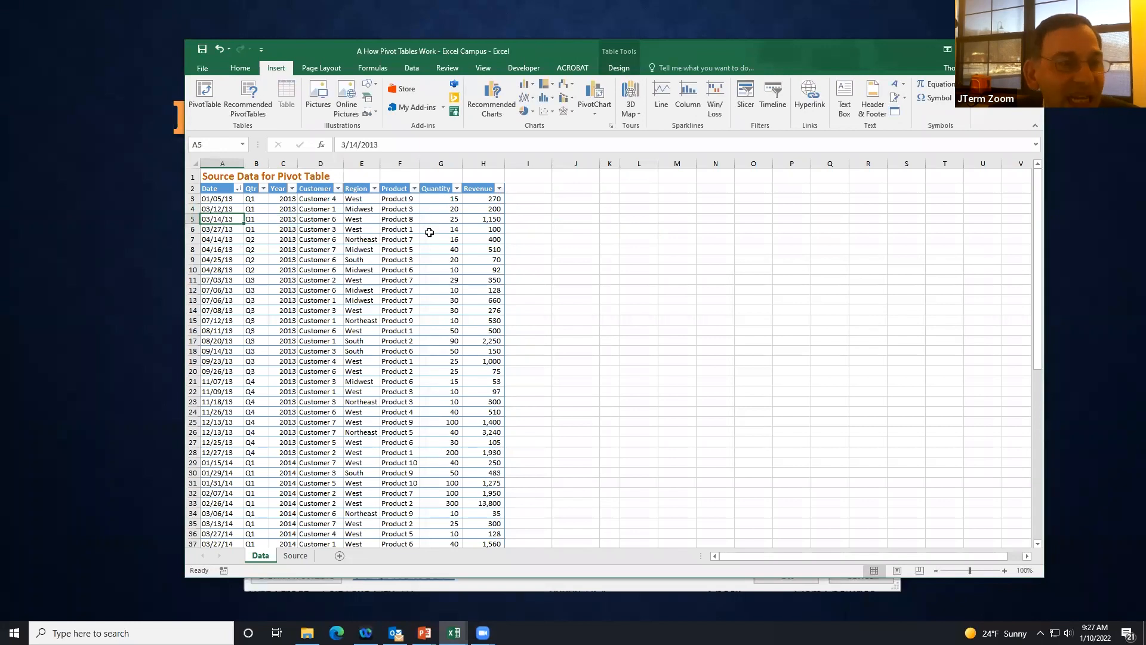
click(213, 90)
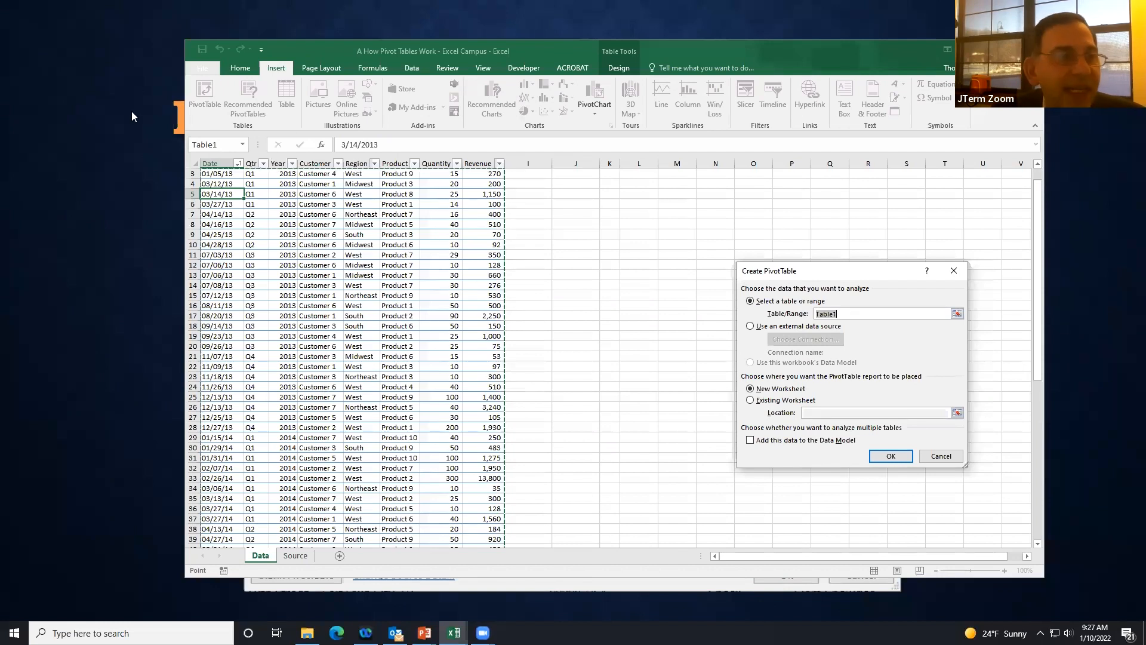
click(900, 457)
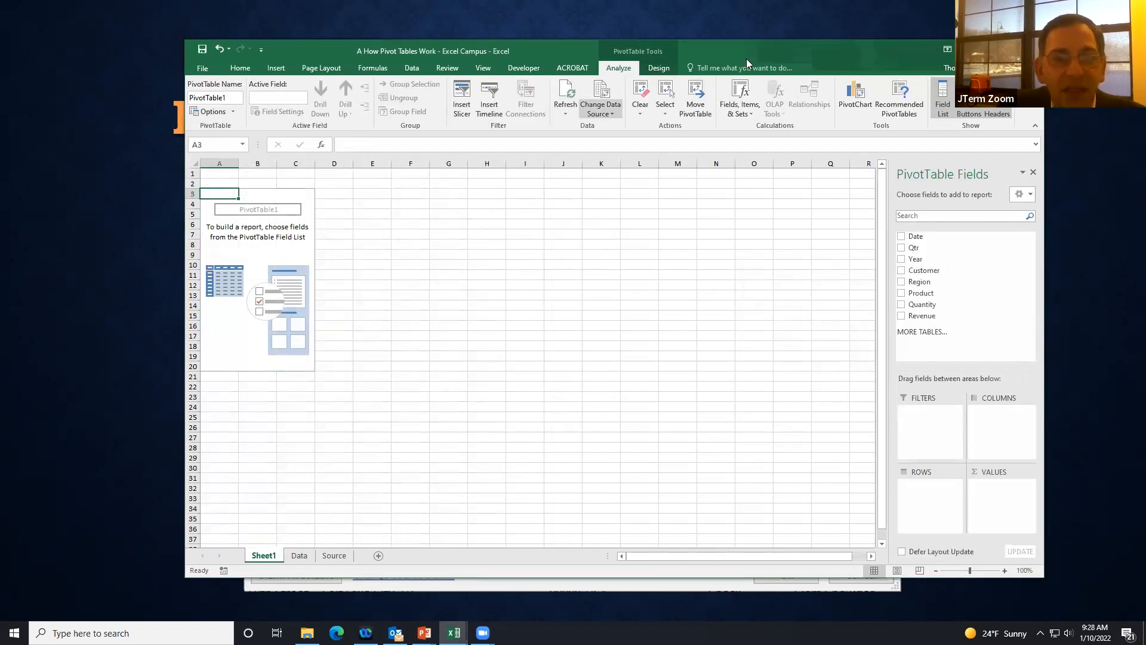
Step: Place the Region field in the PivotTable's rows and the Revenue field in its values
drag(747, 58, 678, 60)
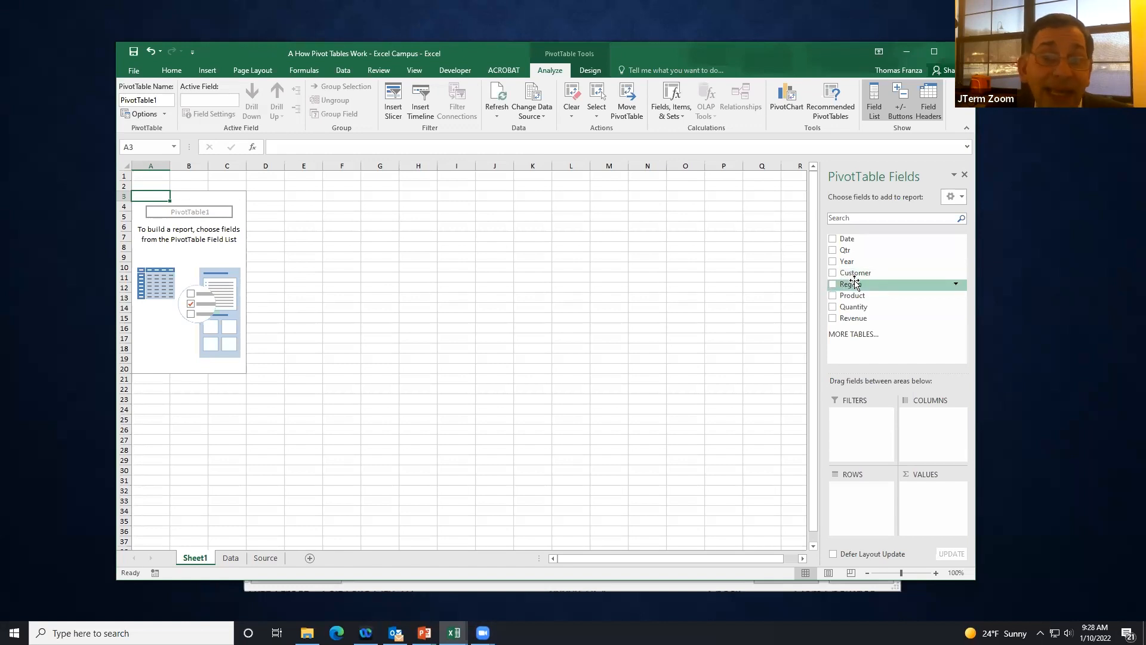
drag(852, 287, 855, 490)
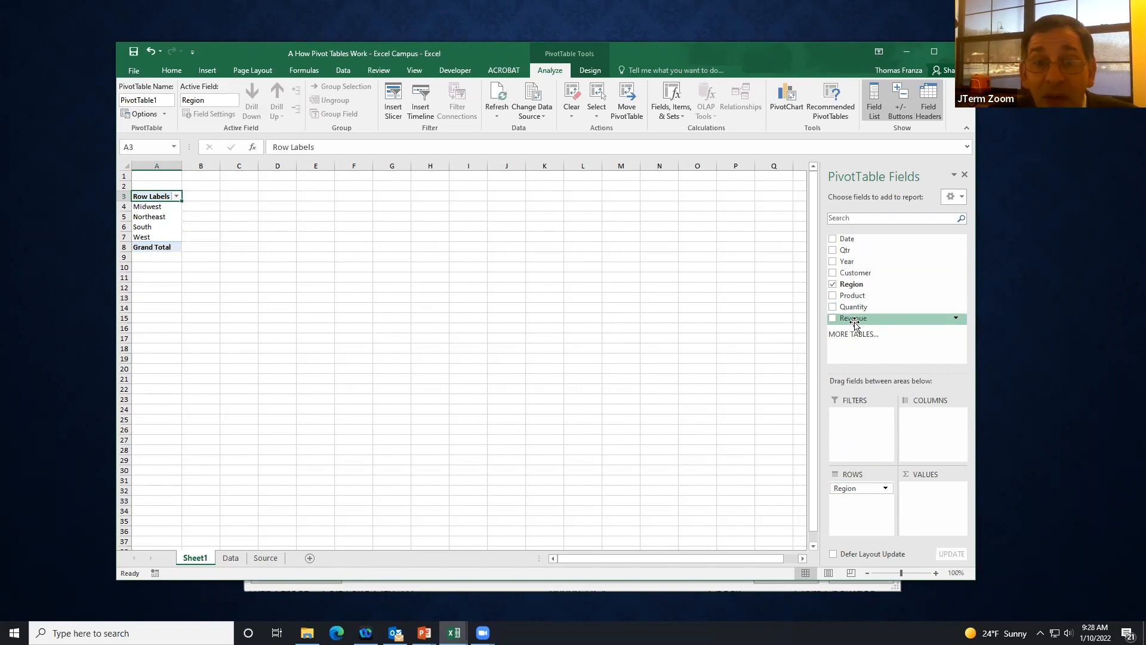
drag(854, 321, 917, 496)
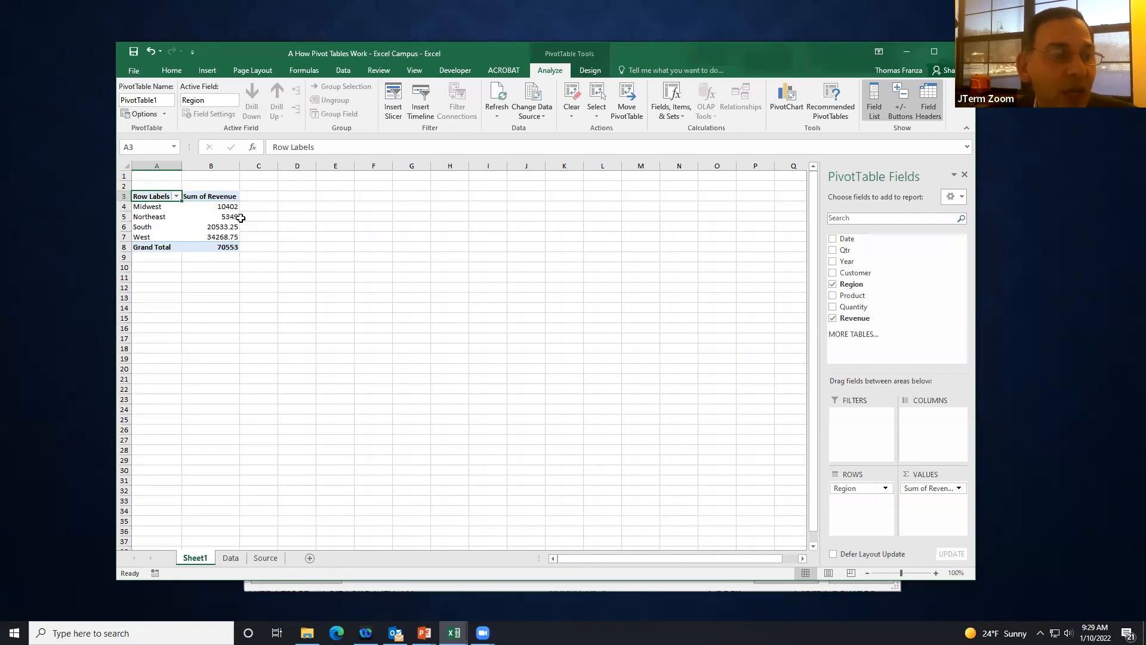
Step: Filter the Region column on the Data sheet to Midwest only and select the visible Revenue values to check their sum
click(231, 558)
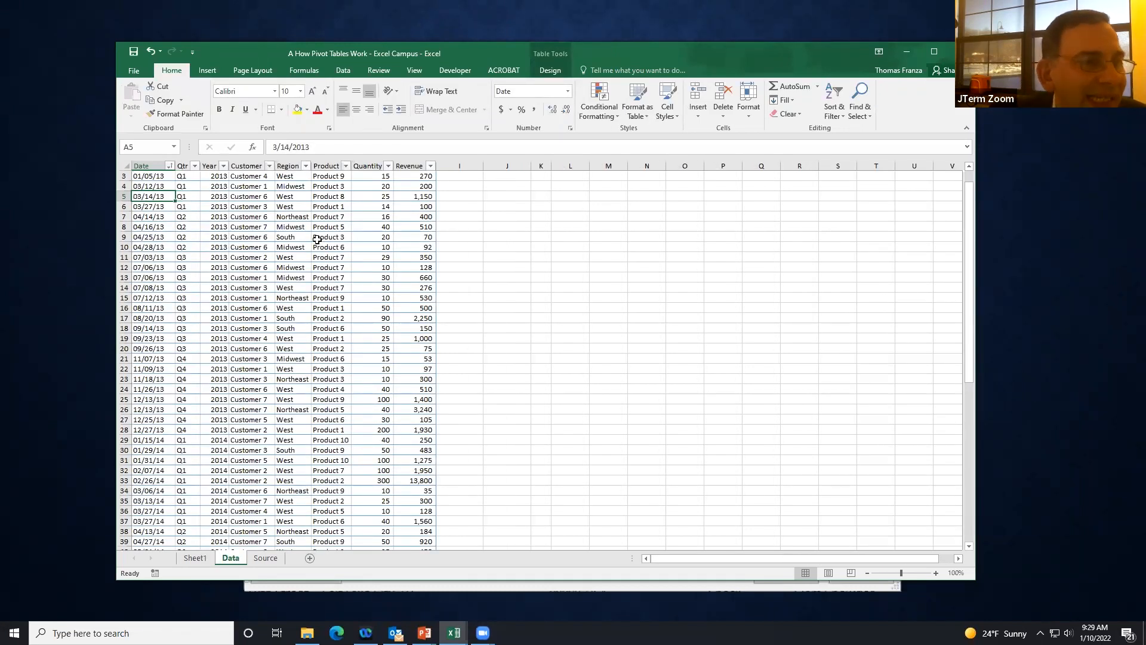
click(306, 167)
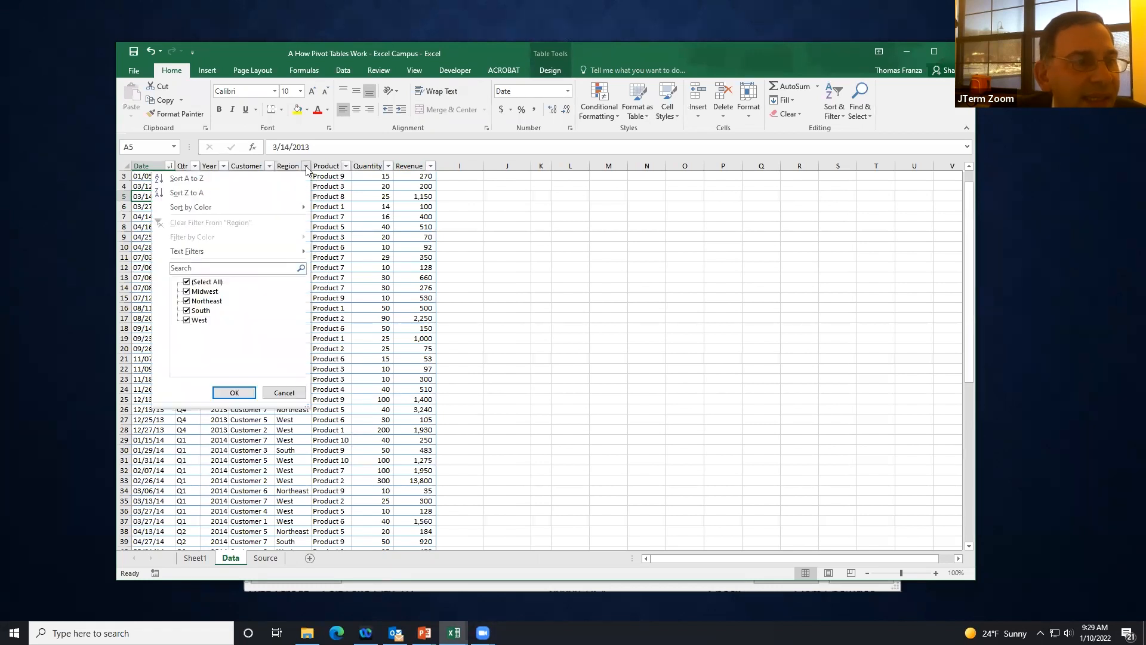
click(187, 282)
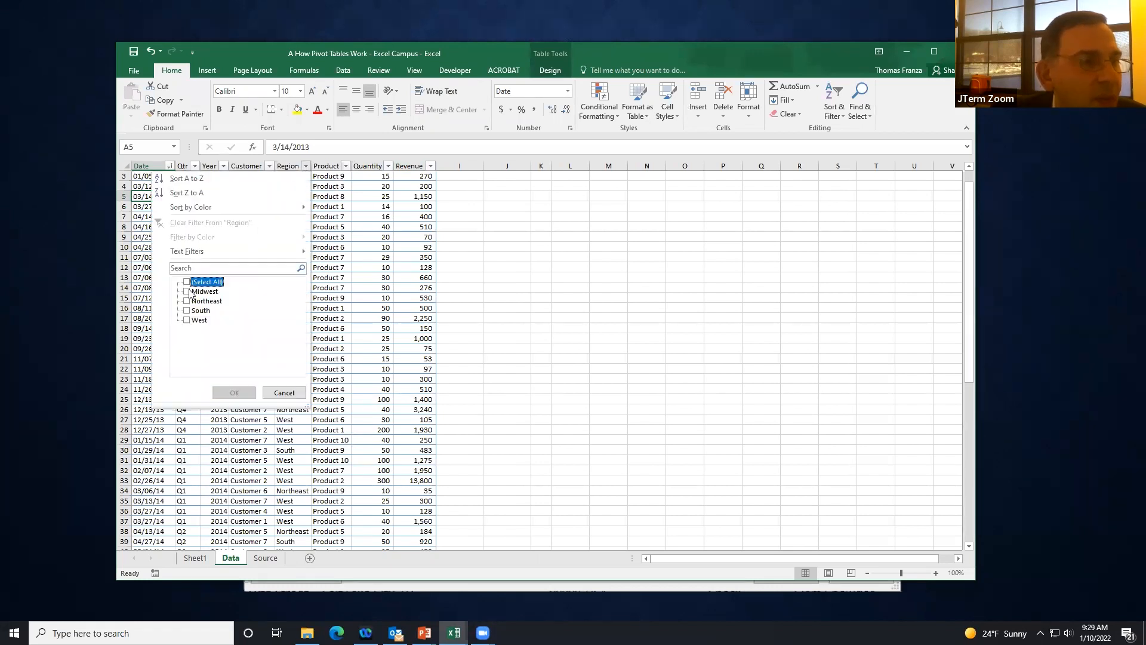
click(189, 292)
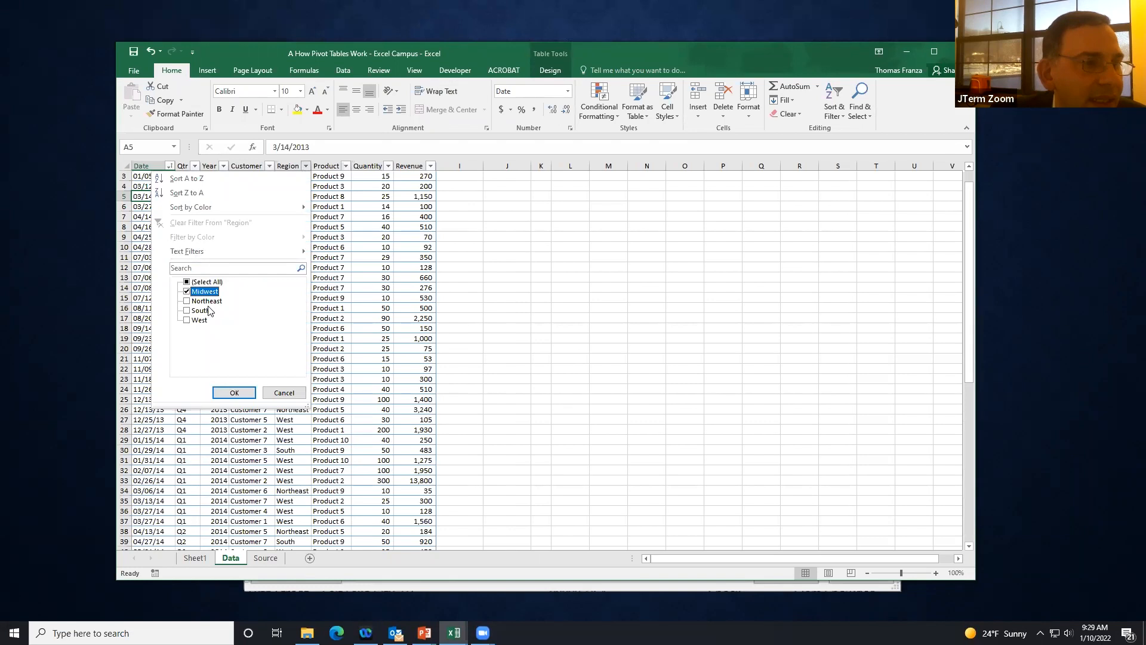
click(235, 393)
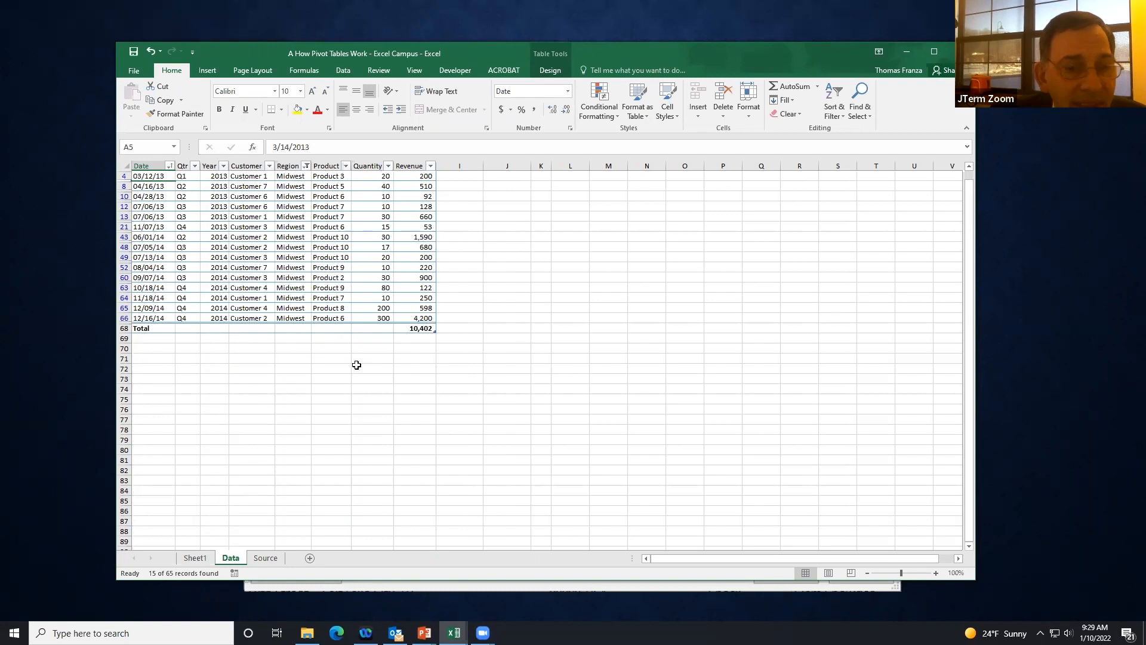
drag(422, 176, 421, 319)
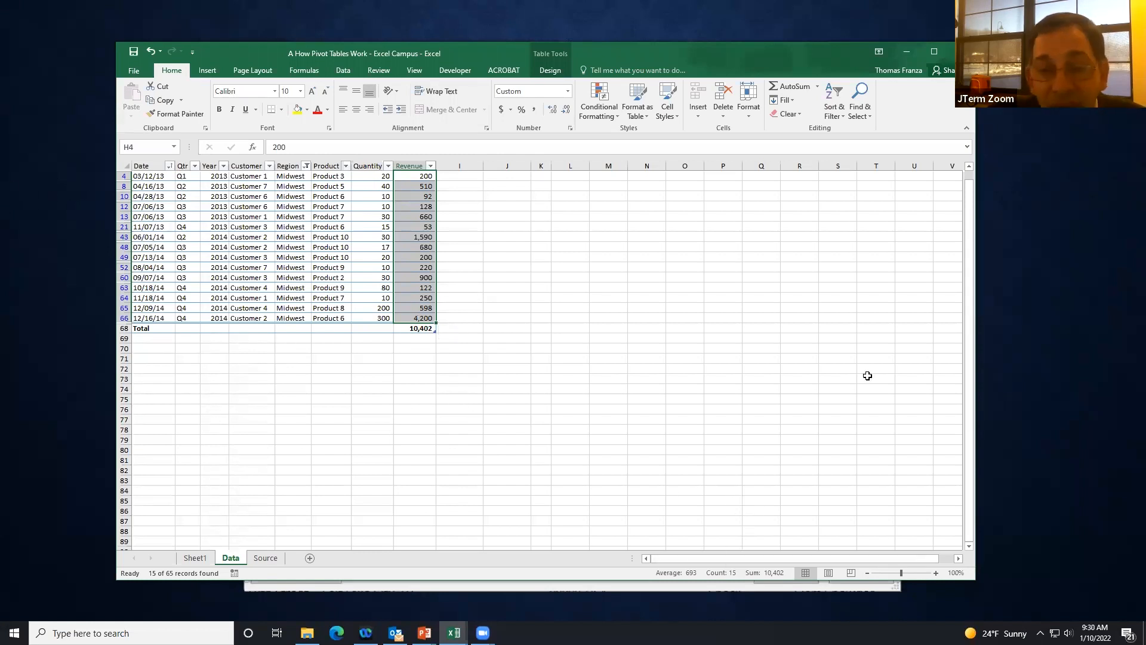
Step: Remove the Midwest filter from the Region column so the Data sheet includes all regions again
click(430, 166)
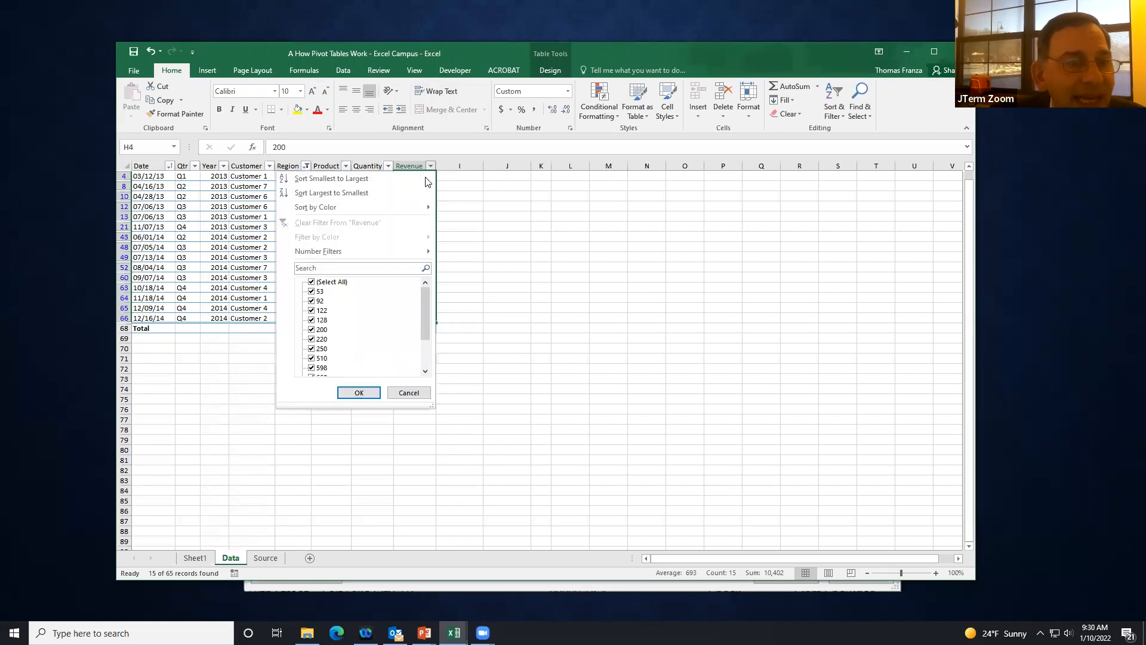
click(481, 198)
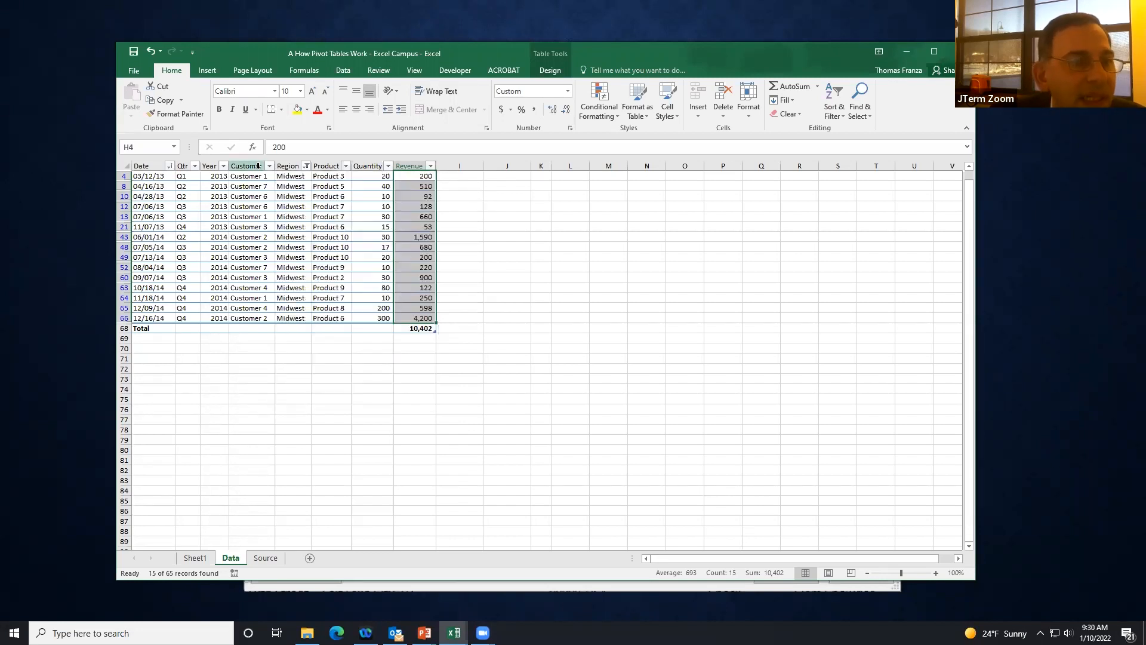
click(306, 166)
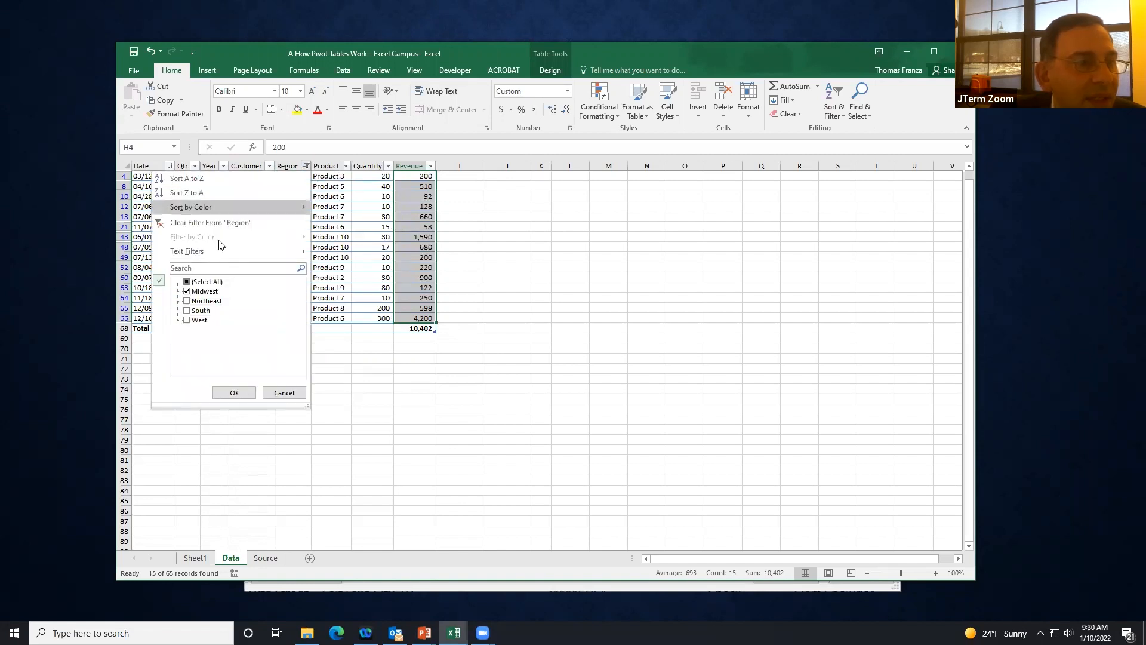
click(206, 282)
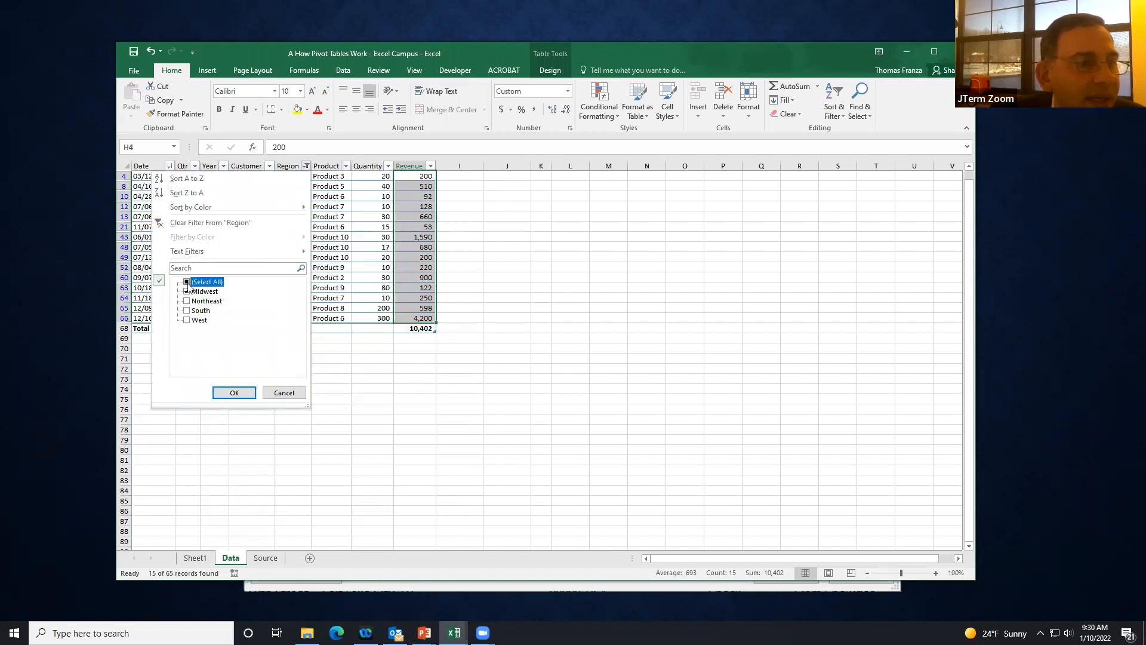
click(234, 393)
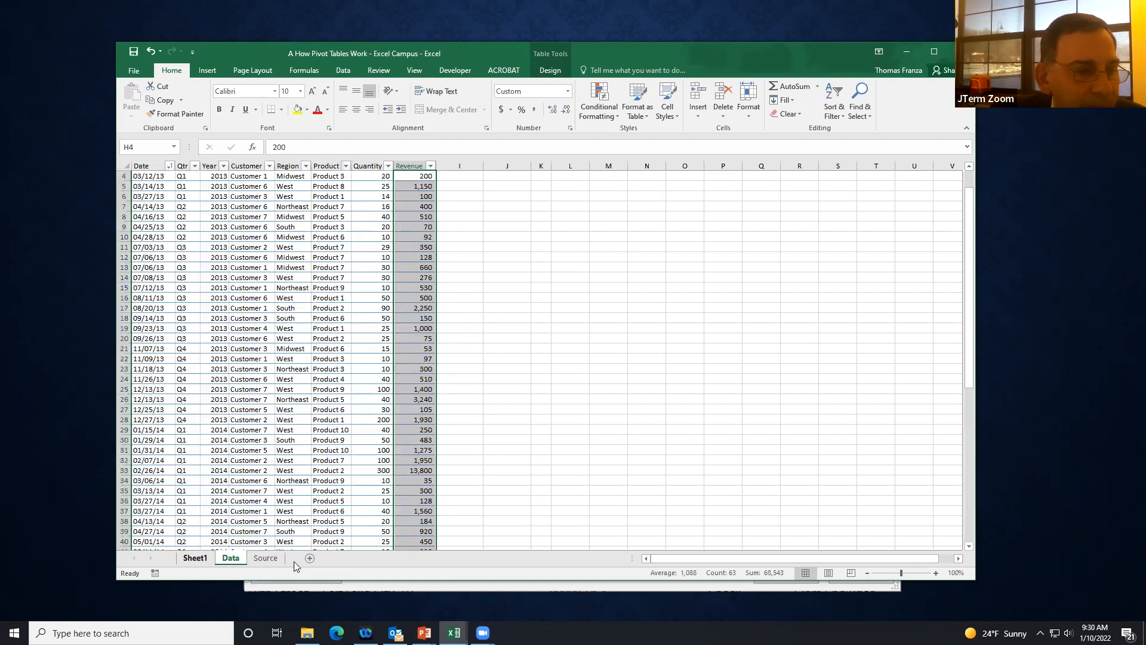
Step: Add the Qtr field to the columns of the PivotTable on Sheet1
click(187, 562)
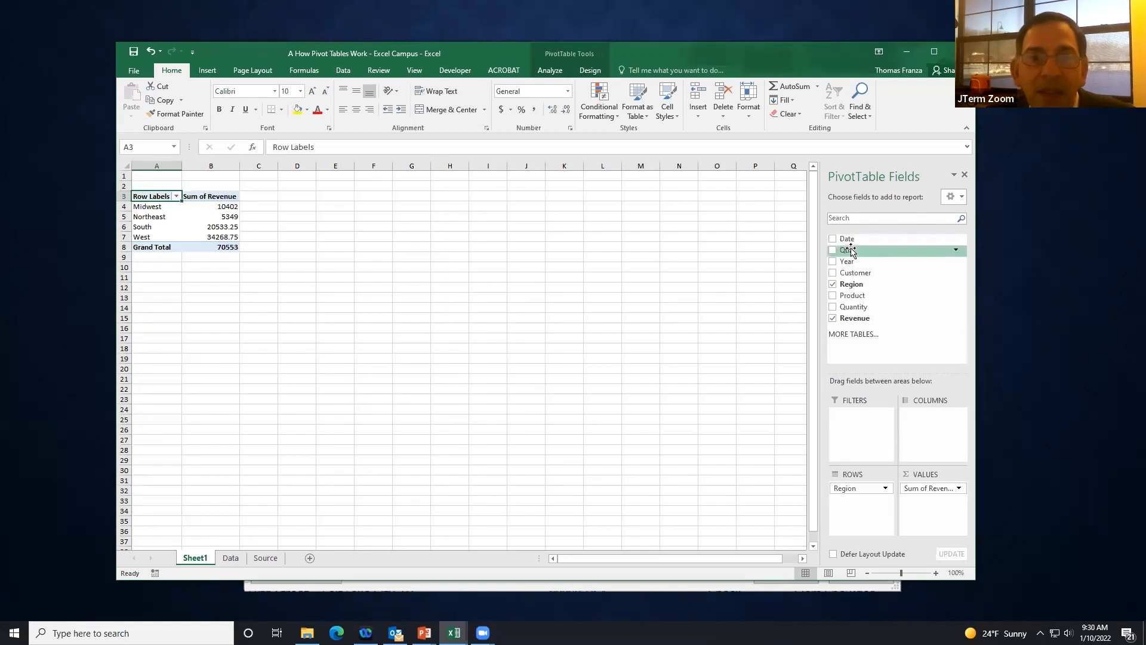
drag(846, 253, 916, 418)
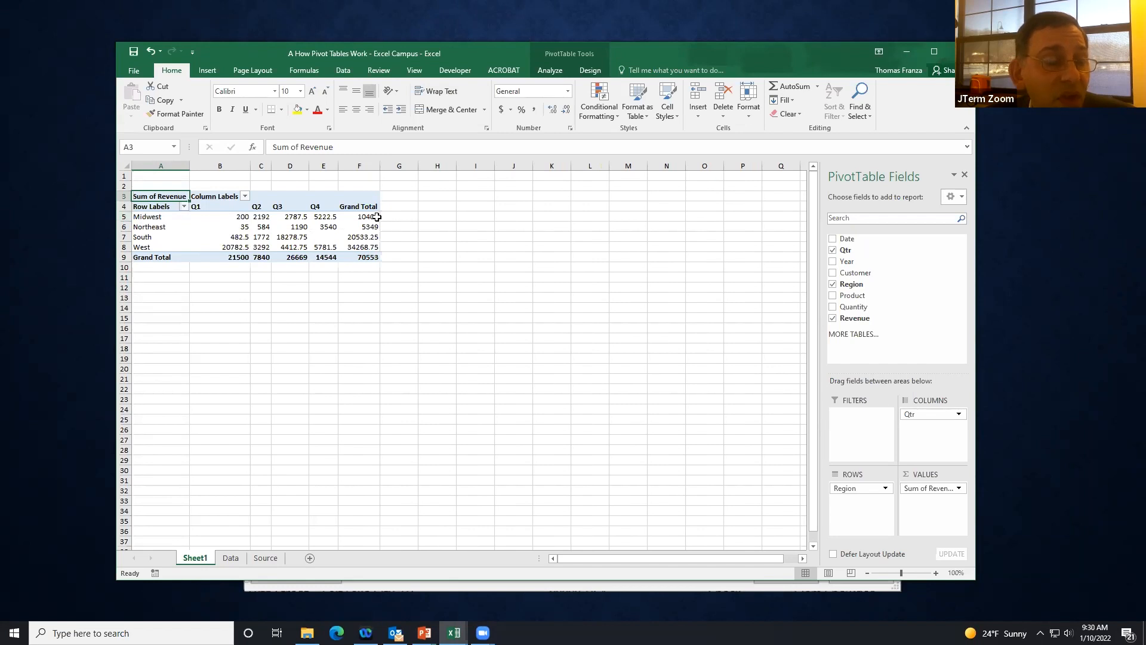
mouse_move(377, 217)
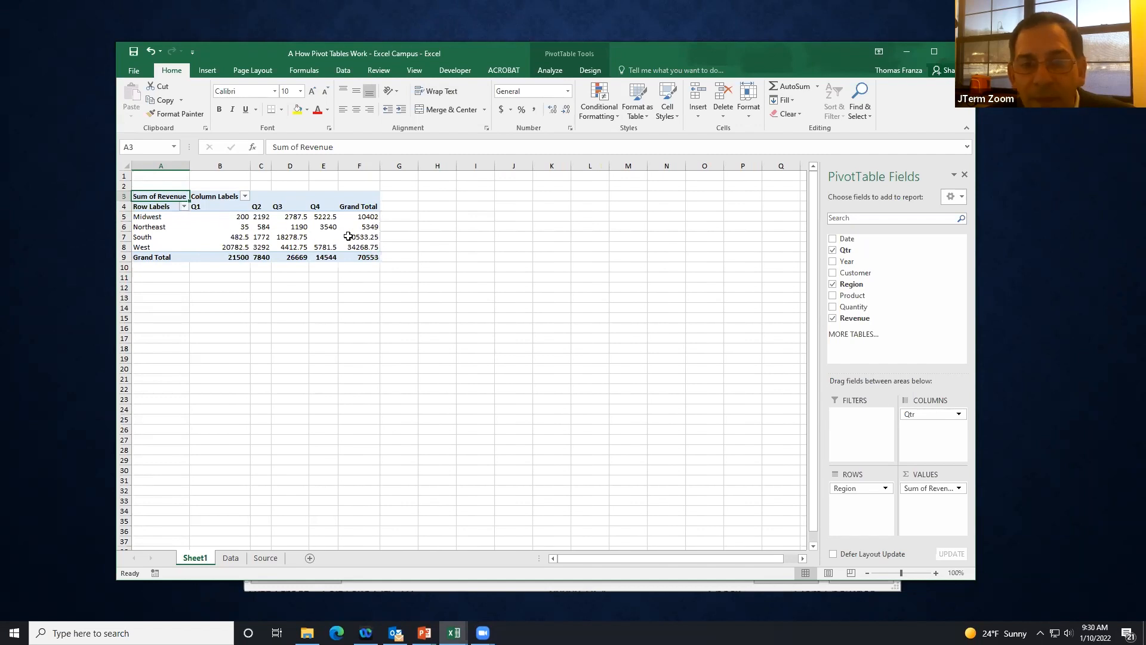
mouse_move(356, 236)
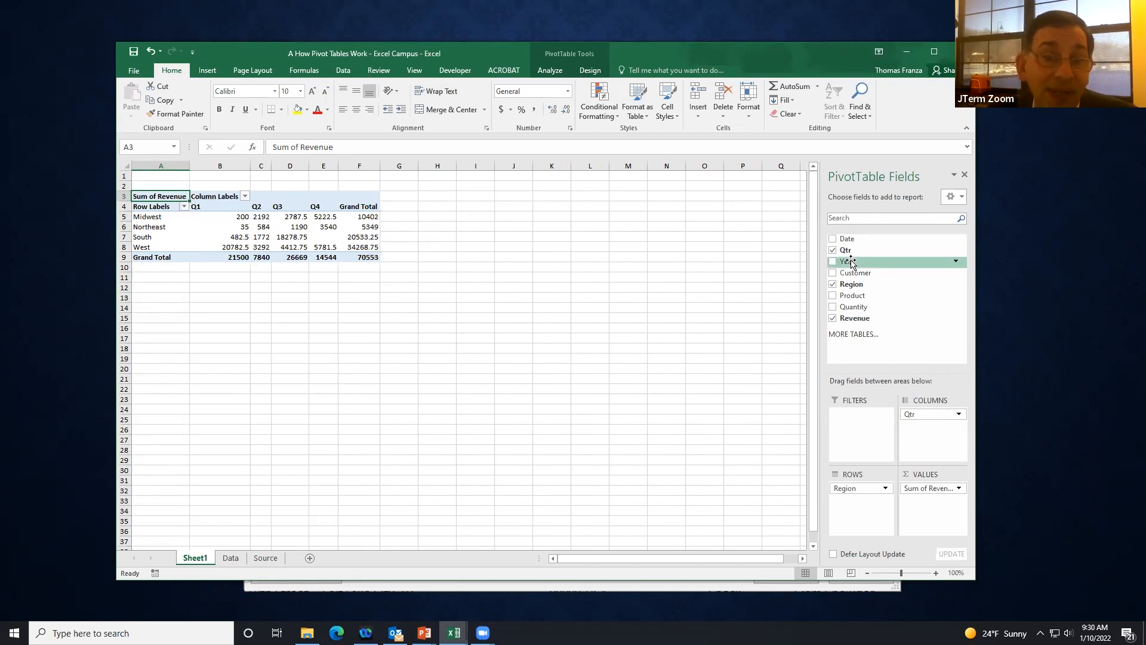
Step: Add the Year field to the PivotTable's filters and filter the report to 2014
drag(851, 262, 847, 418)
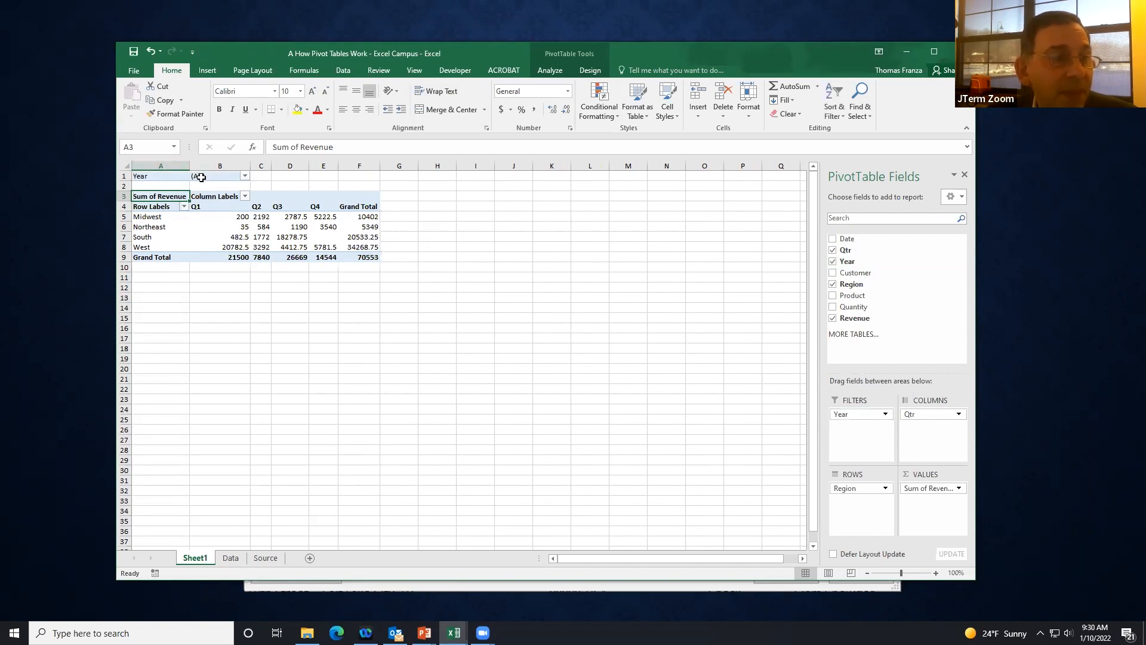
click(245, 177)
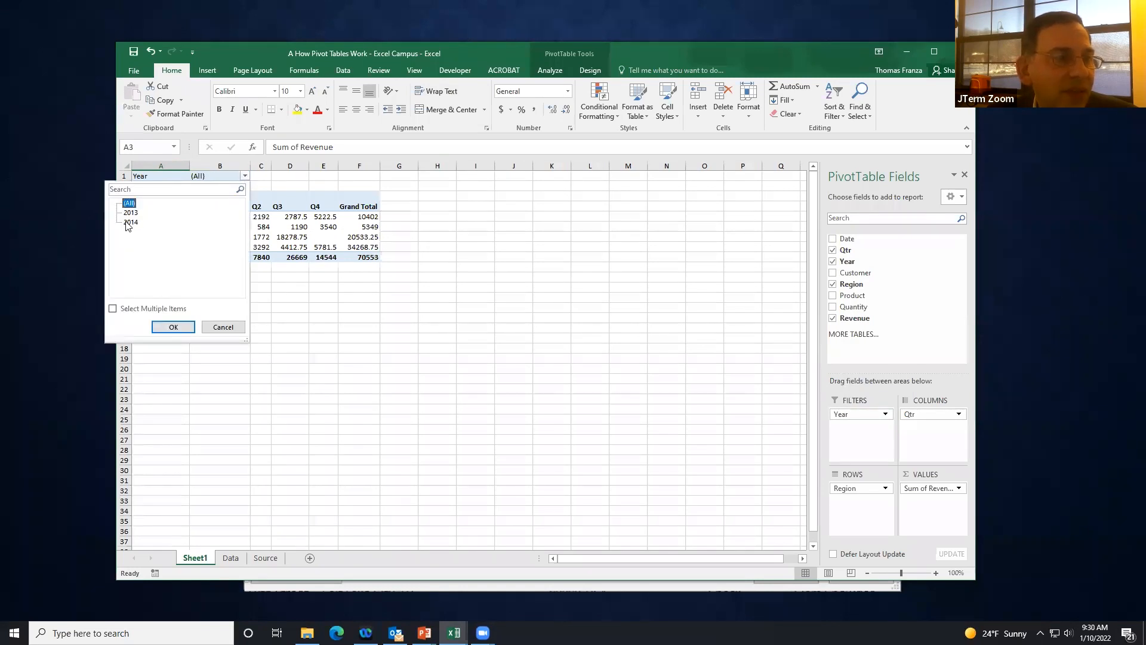
click(172, 327)
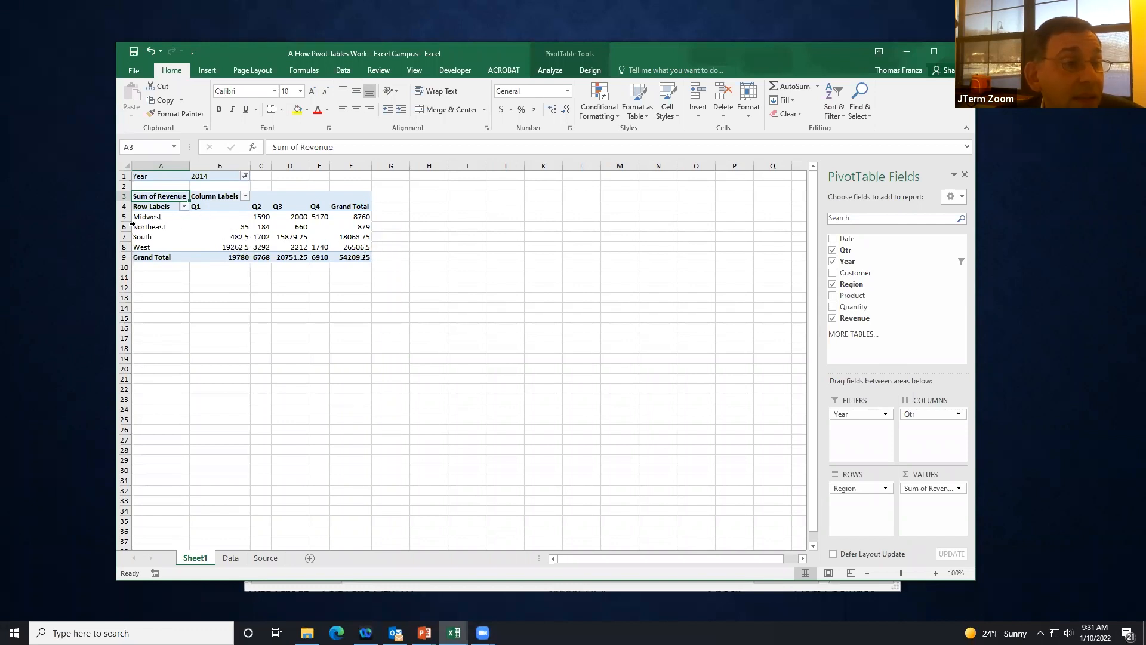
Step: Format the PivotTable's Sum of Revenue values as Currency with the $ symbol and 0 decimal places
click(213, 217)
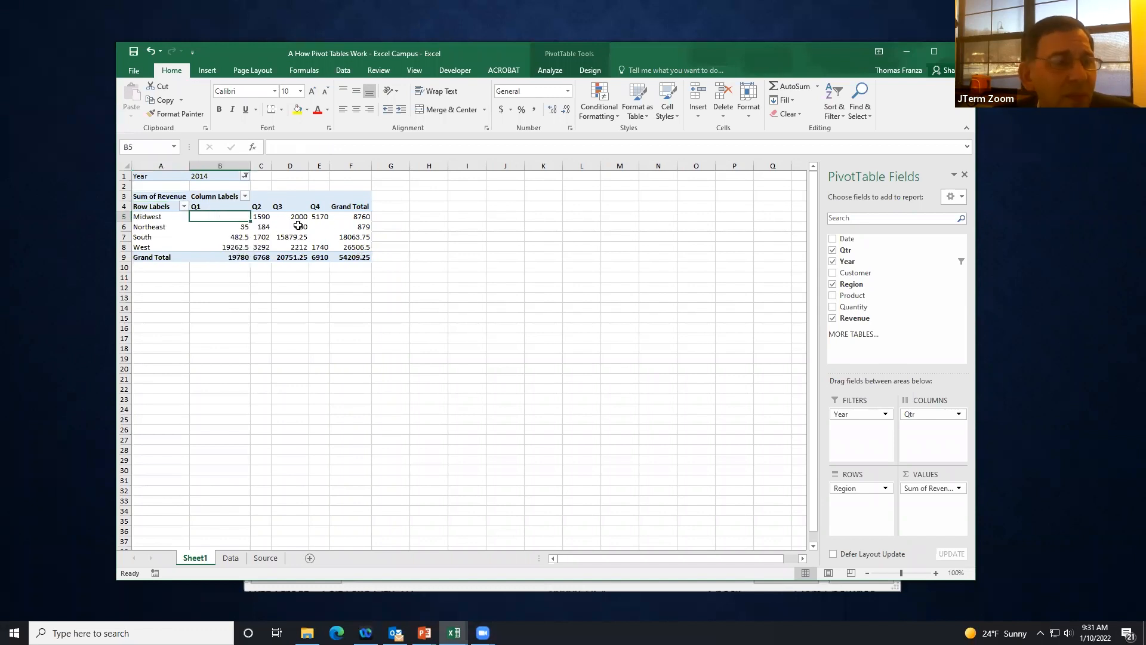
right_click(299, 230)
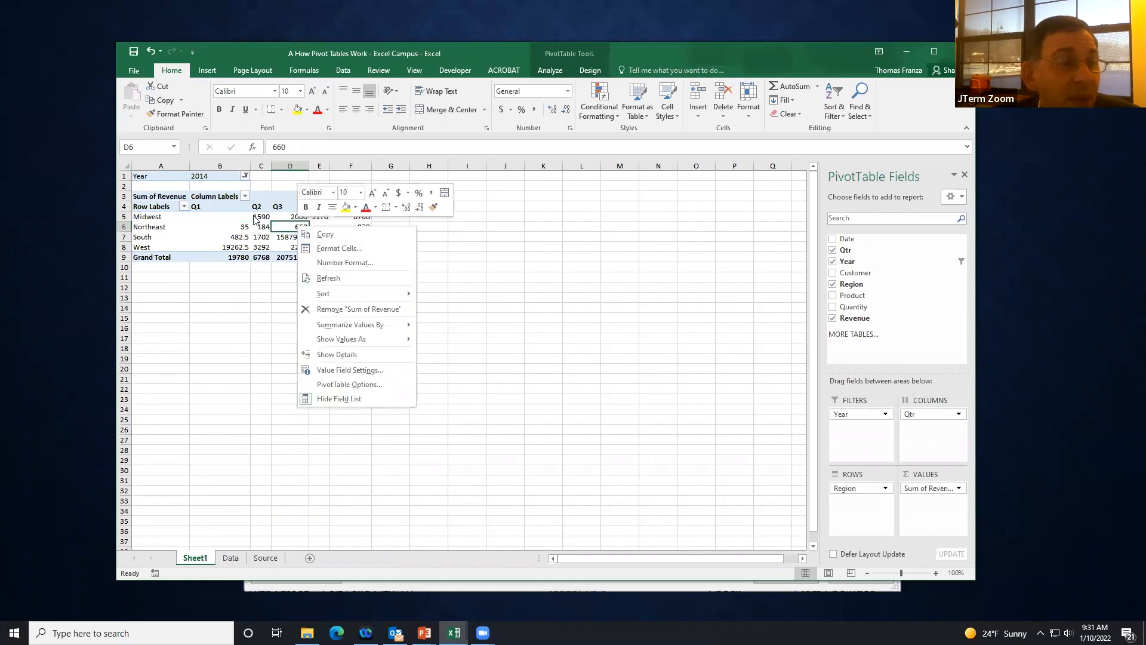
click(345, 370)
click(267, 446)
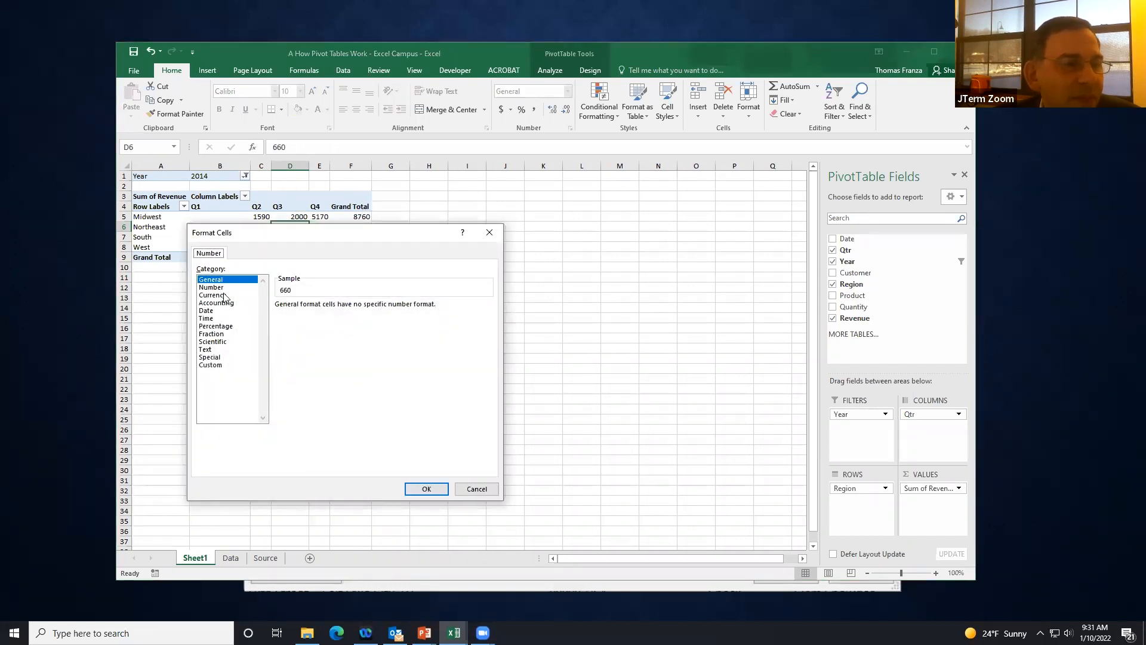
click(224, 294)
click(356, 309)
click(356, 308)
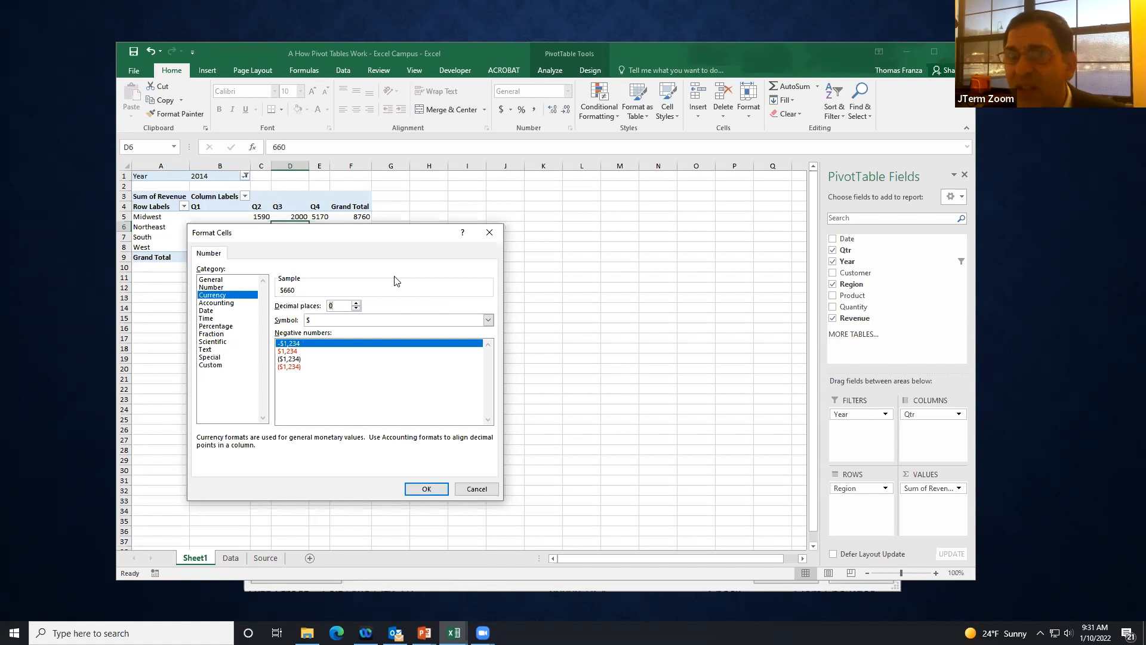
click(427, 489)
click(377, 447)
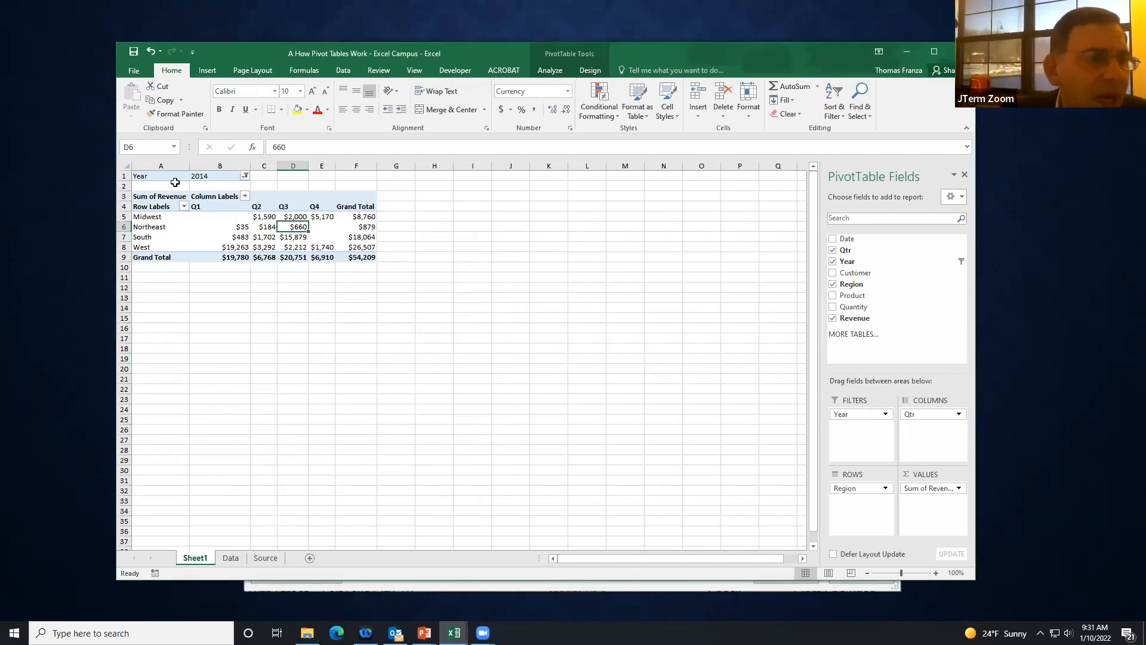
Step: Set the whole sheet's font size to 14 and autofit the column widths to their contents
click(129, 166)
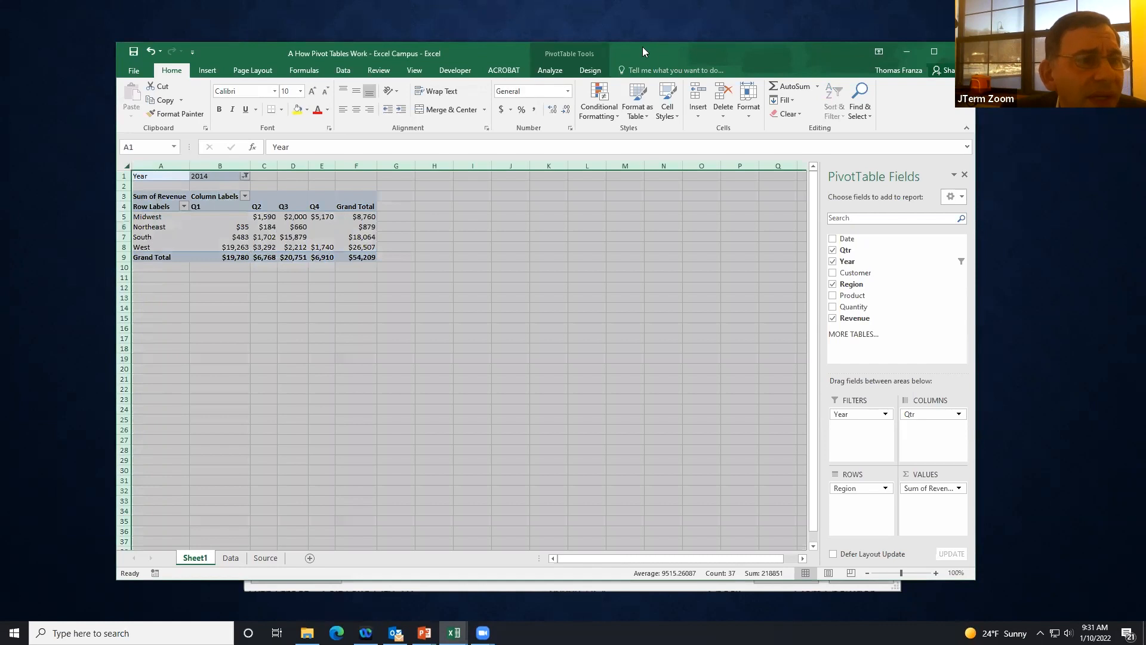
click(301, 91)
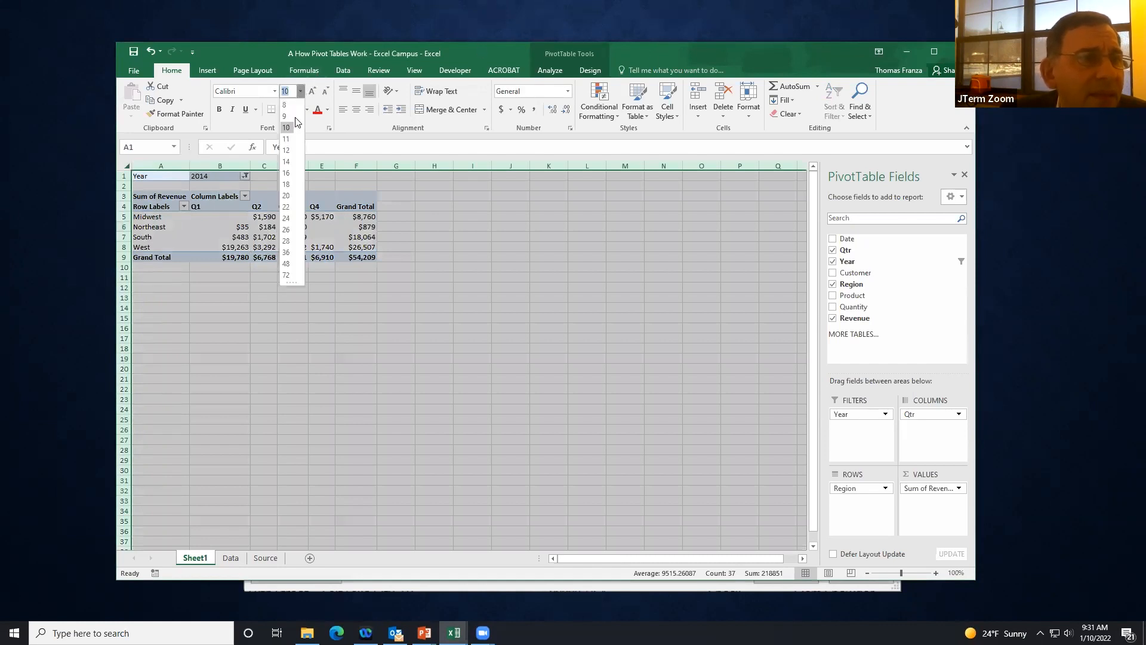
click(282, 162)
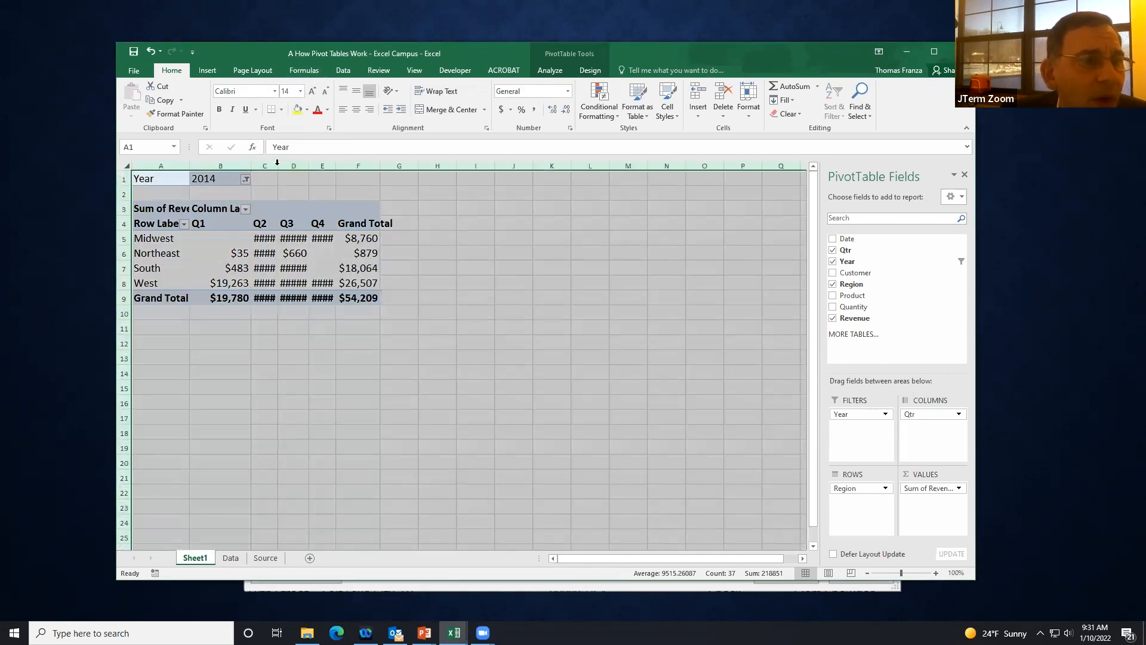
double_click(274, 161)
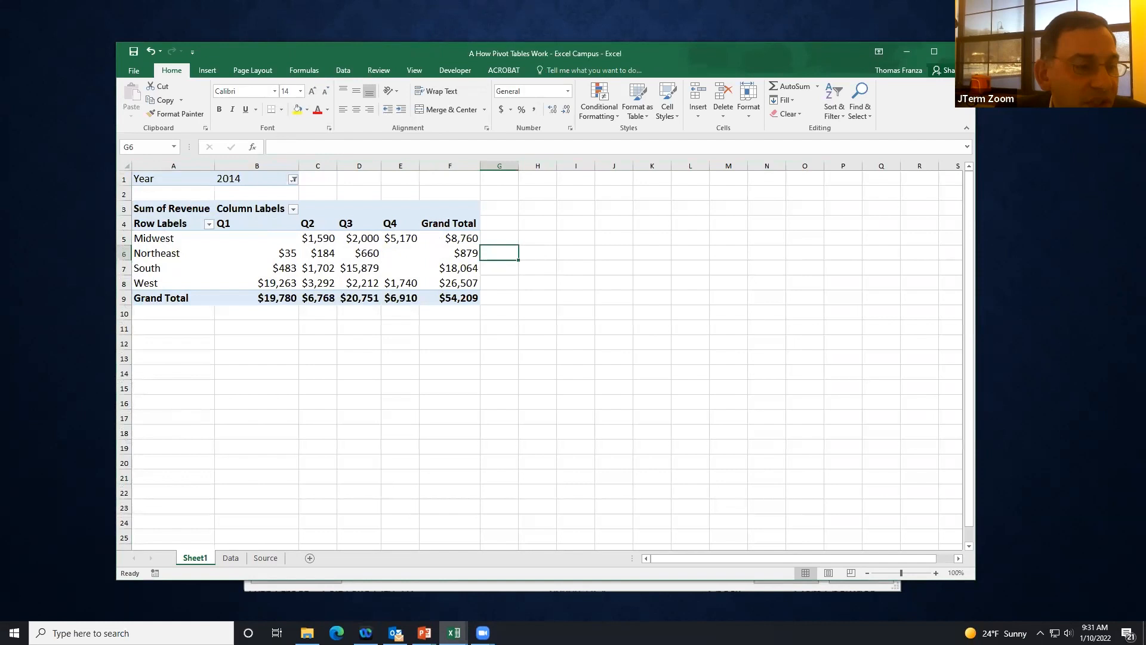
Step: Rename Sheet1 as RegionOverview
double_click(185, 561)
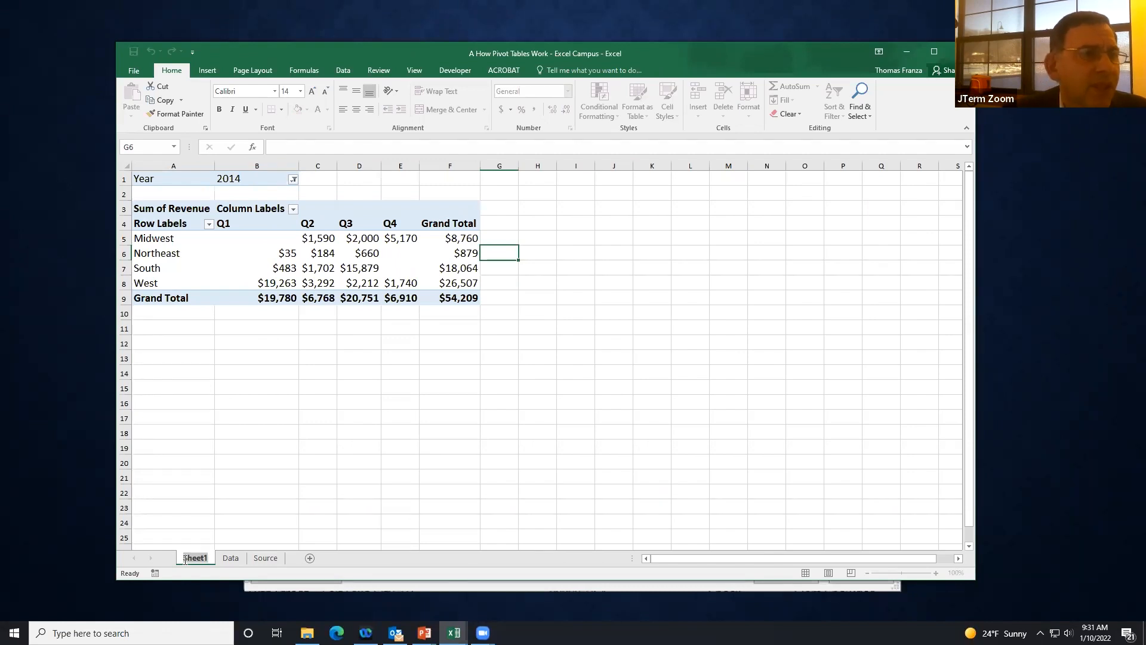
text(Re)
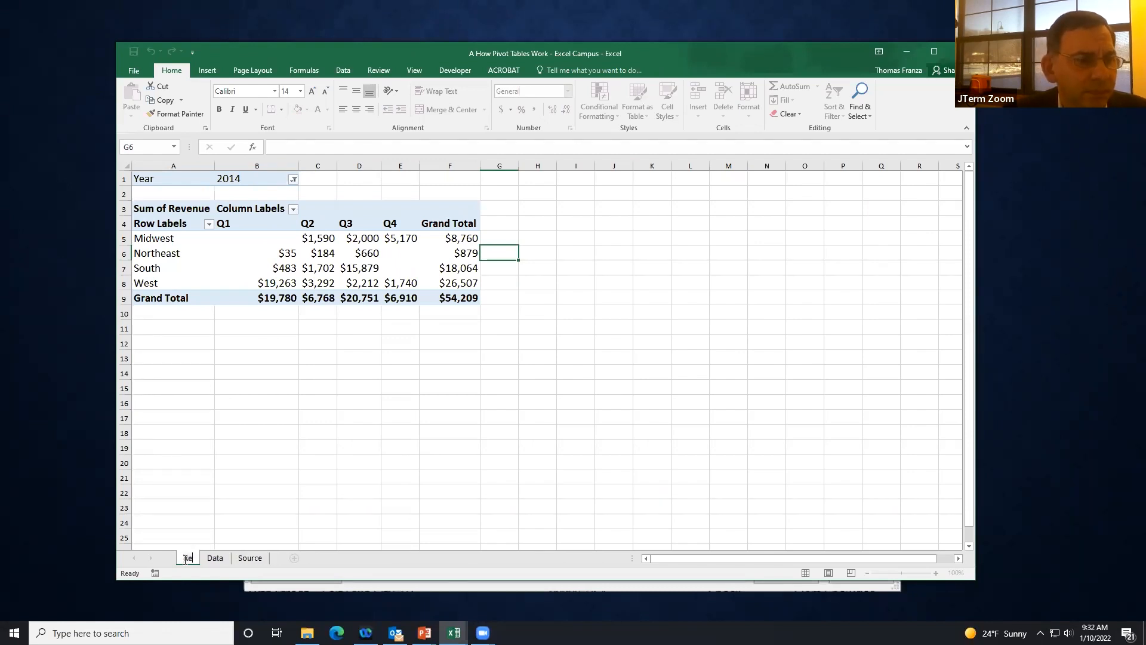
text(gionO)
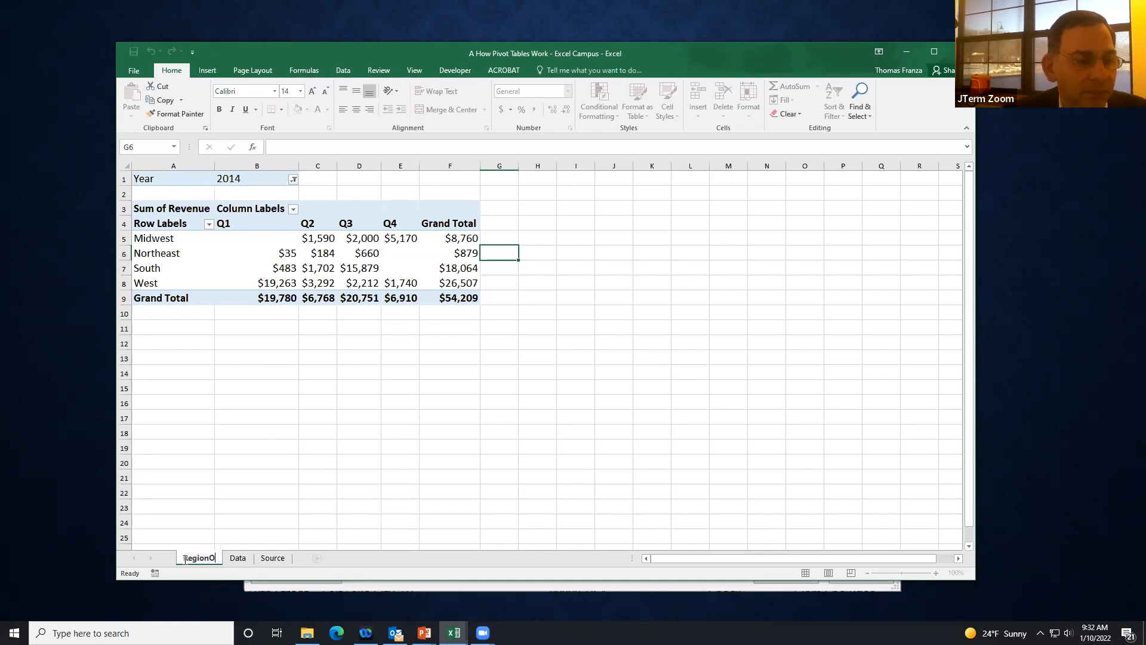
text(verview)
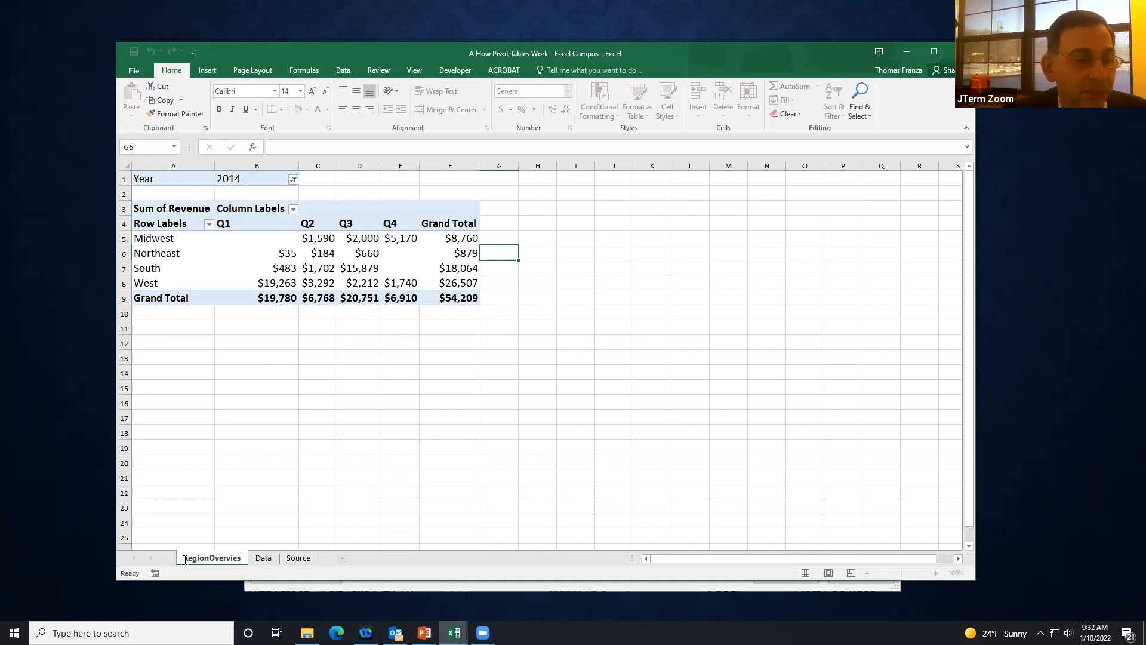
key(Return)
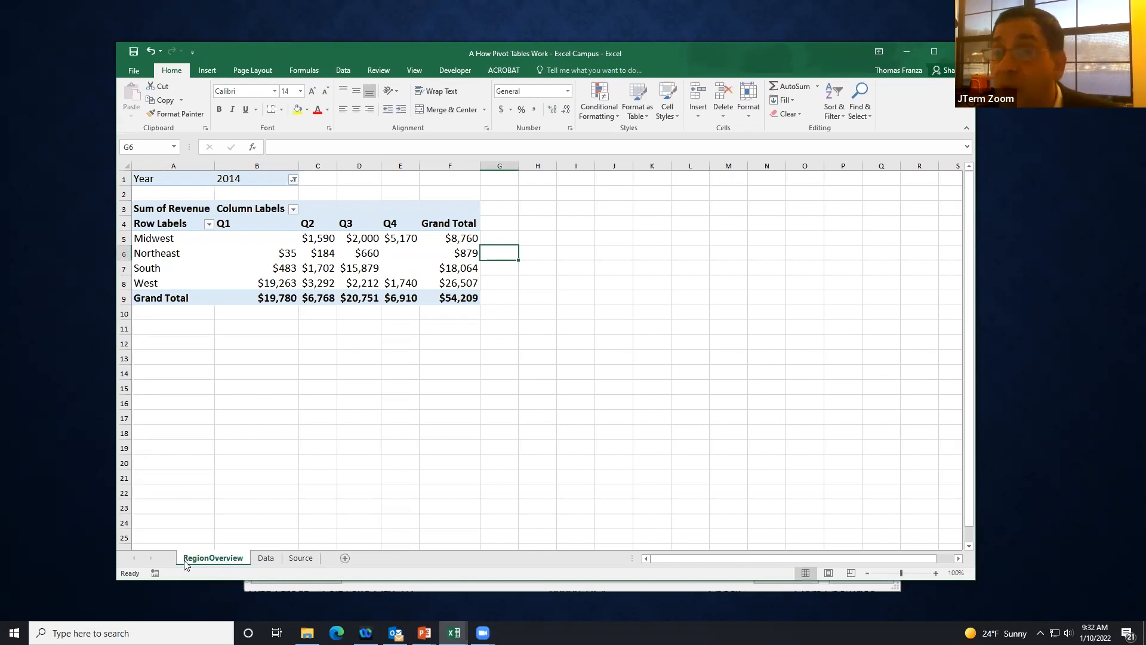
Step: Compare the source records on the Data sheet with the summary on the RegionOverview sheet
click(262, 555)
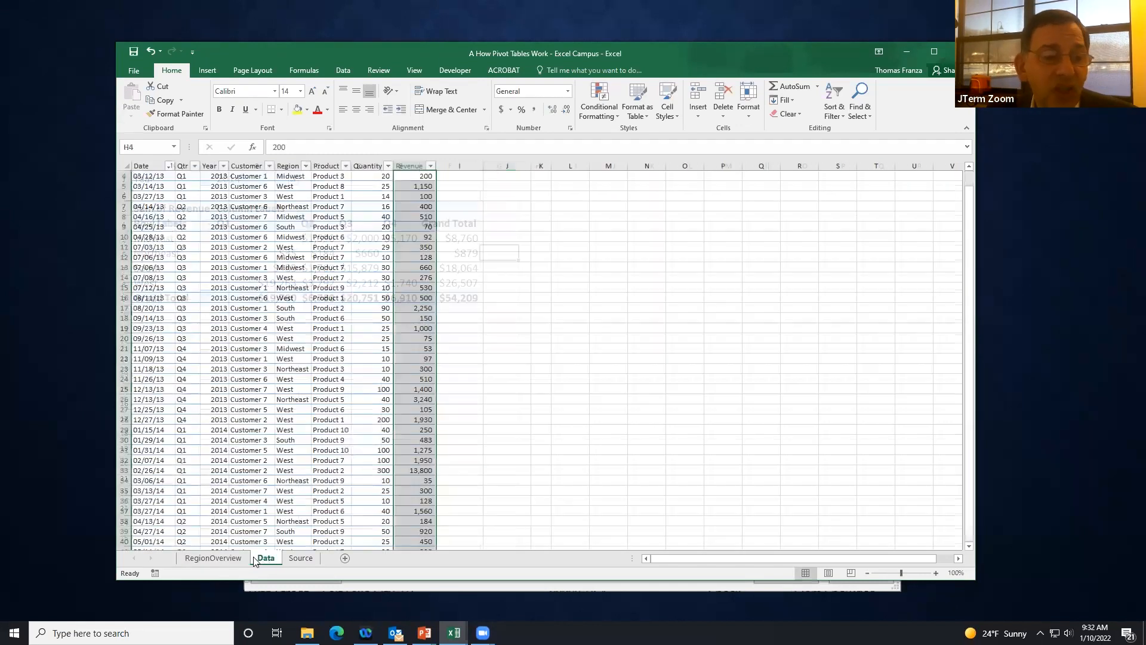
click(222, 555)
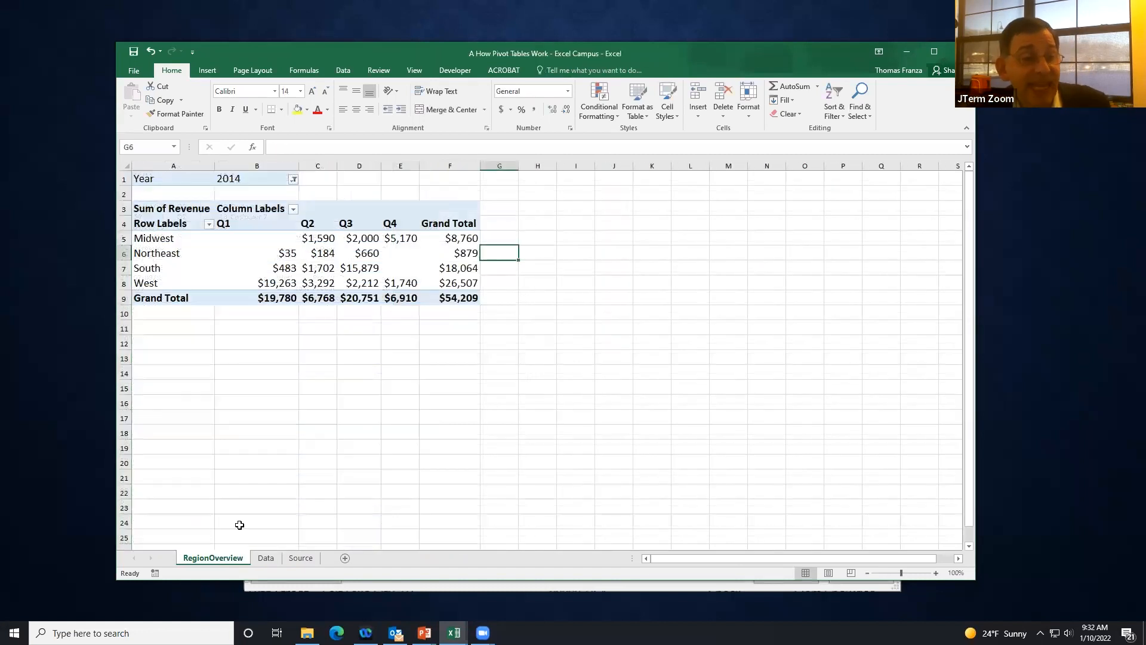
click(266, 558)
scroll(311, 306, down, 13)
scroll(311, 311, up, 4)
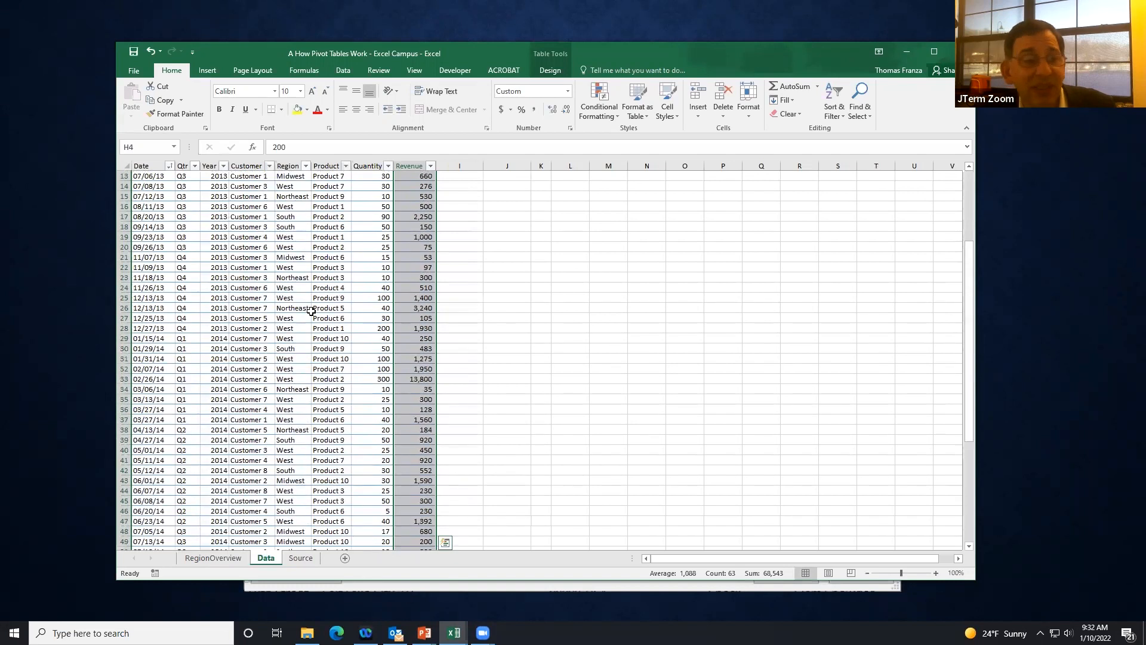
scroll(311, 311, up, 10)
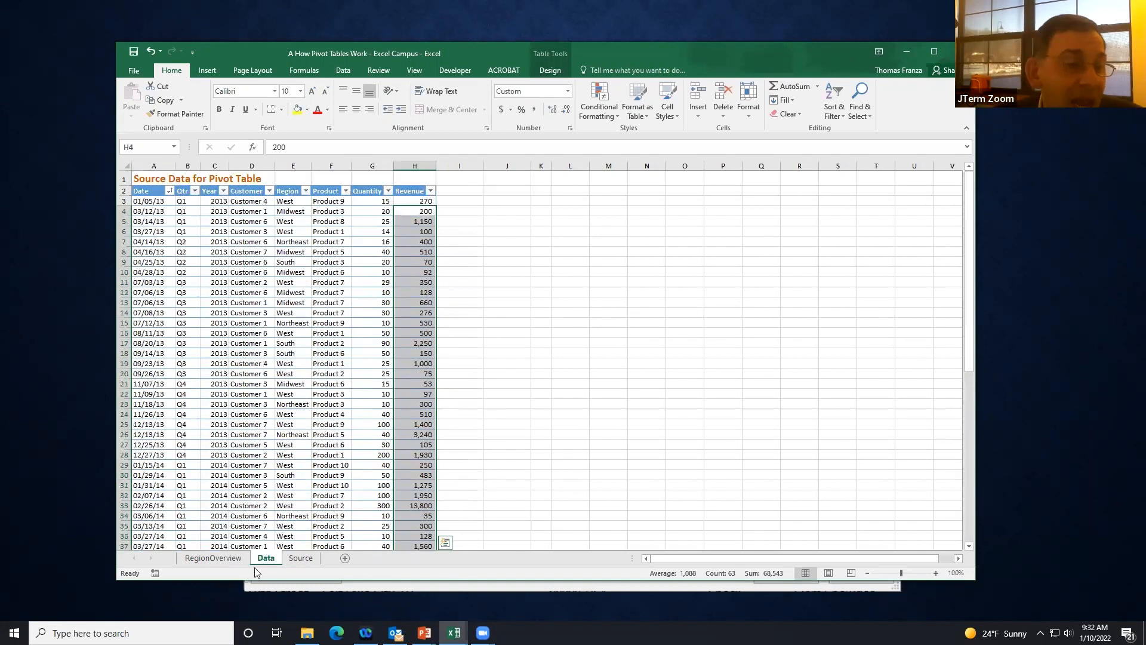
click(214, 559)
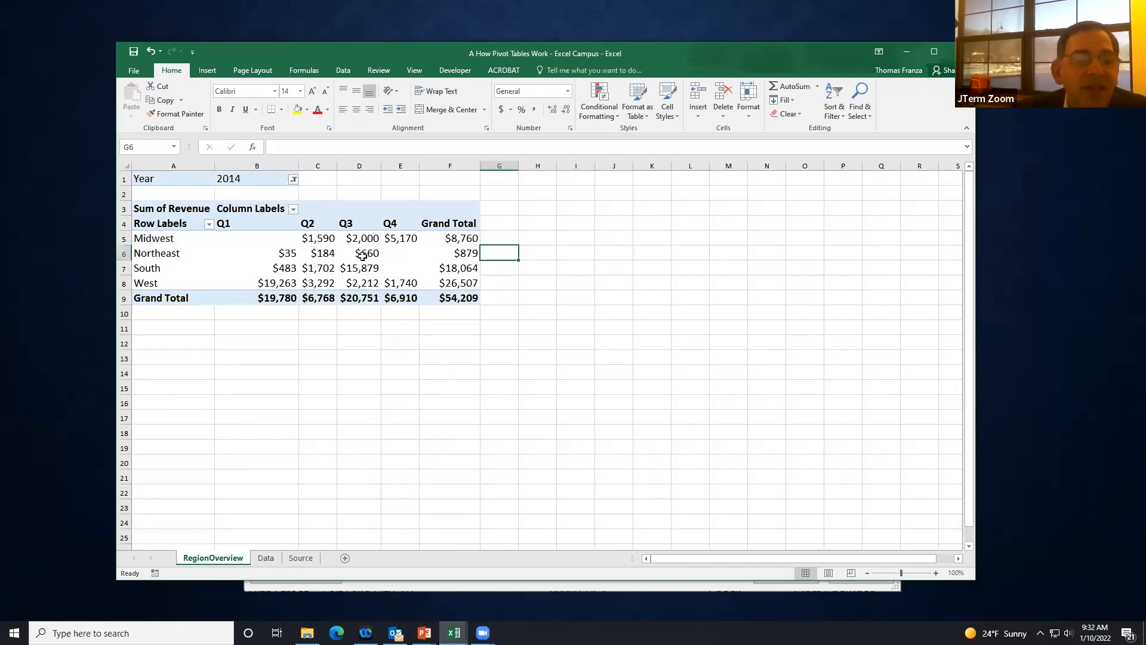
Step: Examine the PivotTable's empty region and quarter cells, the Q3 and Q2 grand totals and the West region's total
click(266, 239)
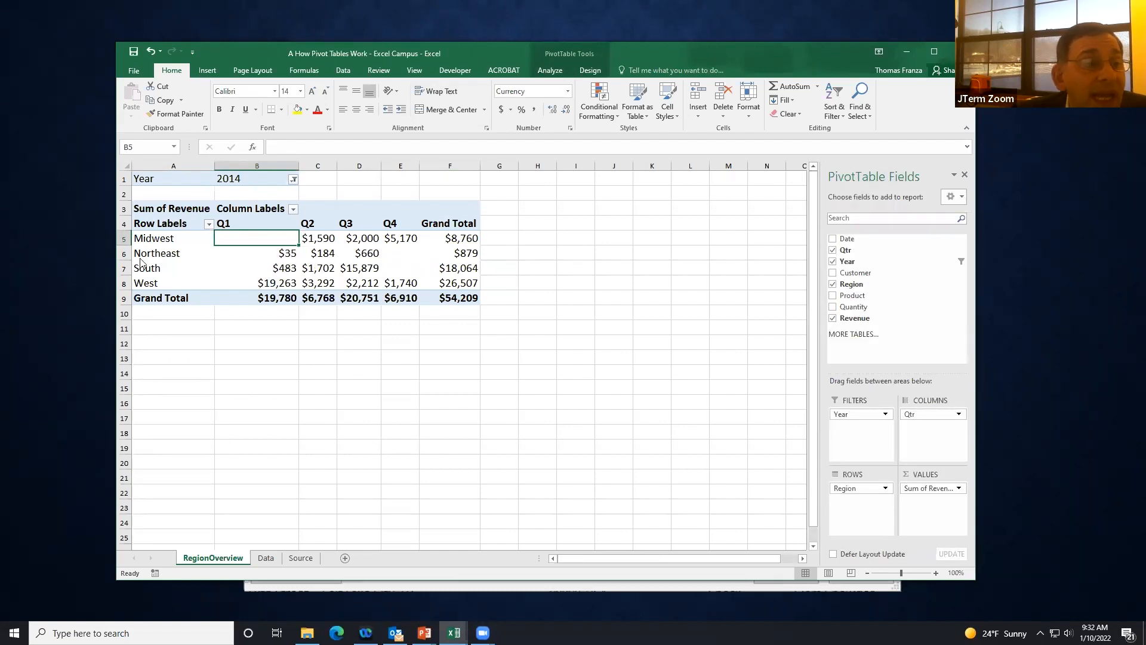
drag(412, 254, 413, 268)
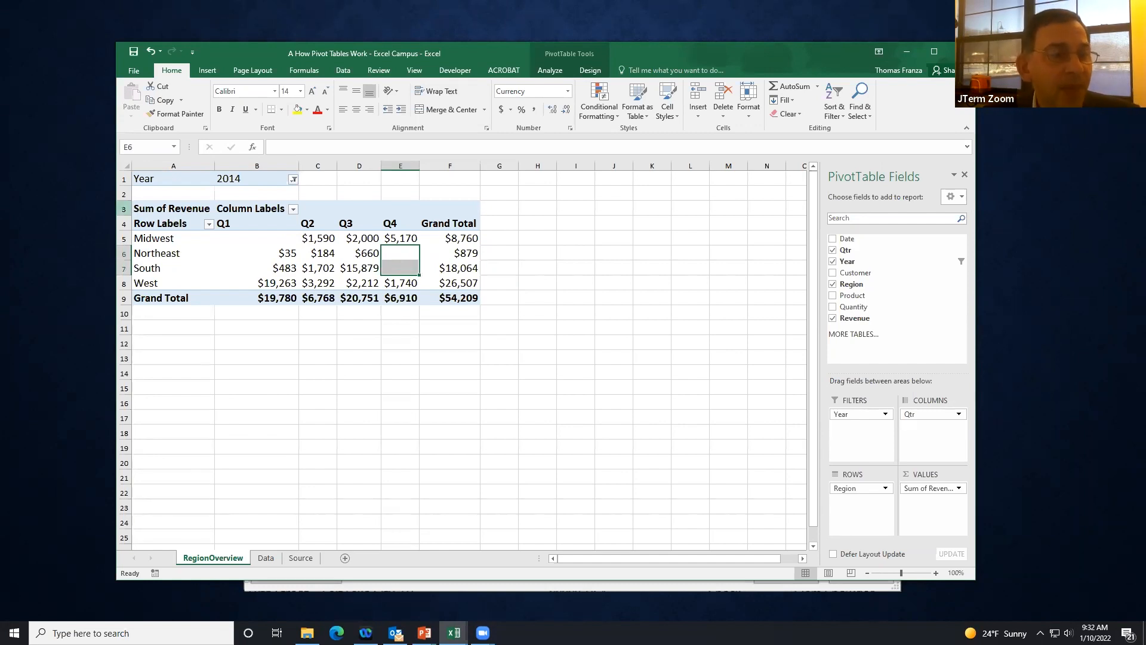
click(349, 297)
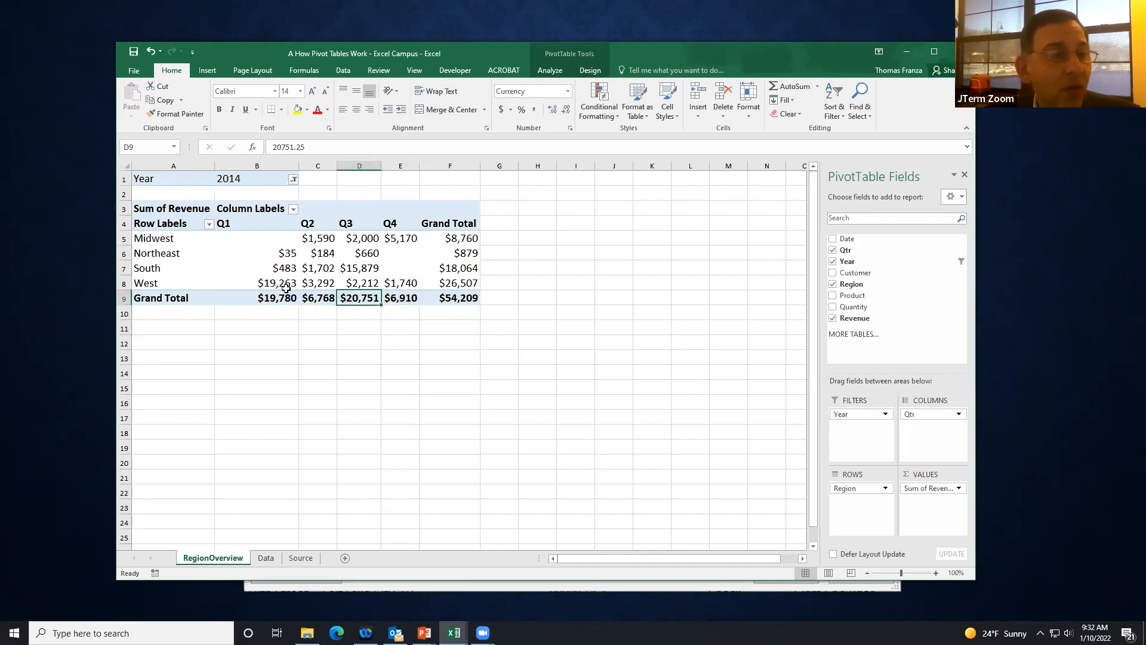
click(313, 296)
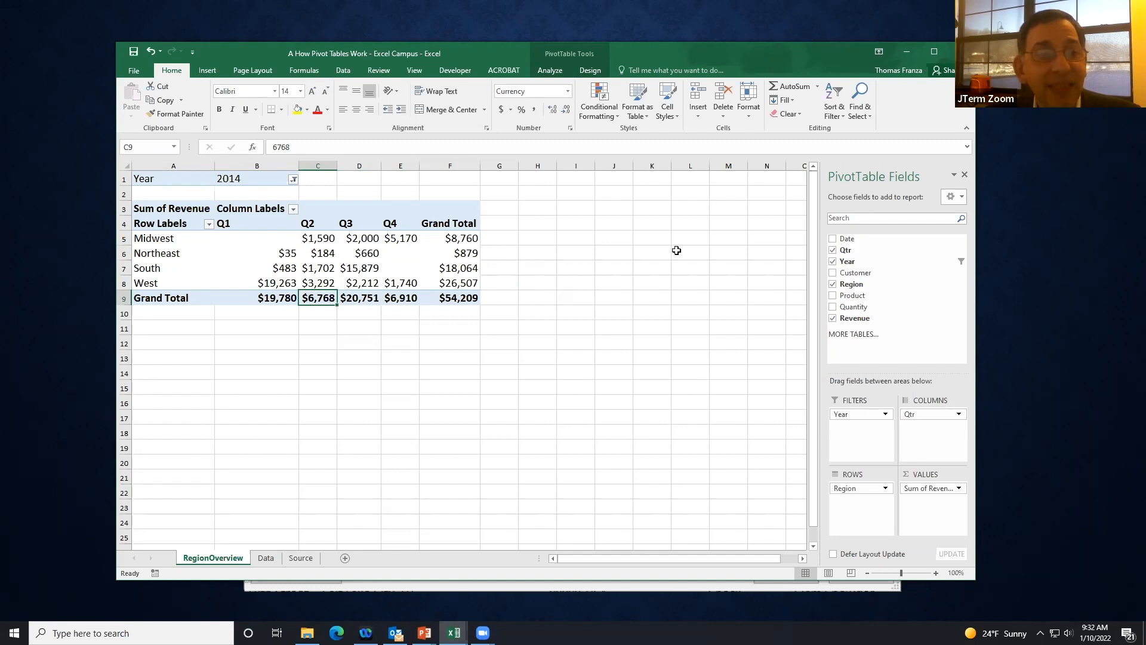
click(456, 284)
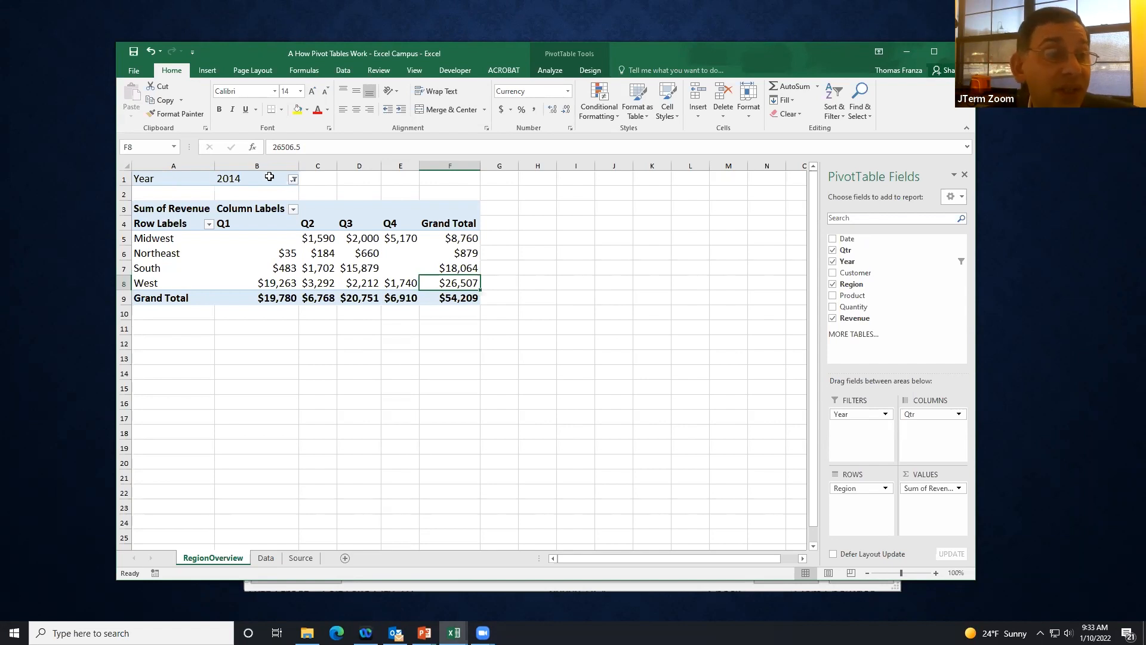
Step: Change the PivotTable's Year filter to 2013
click(294, 179)
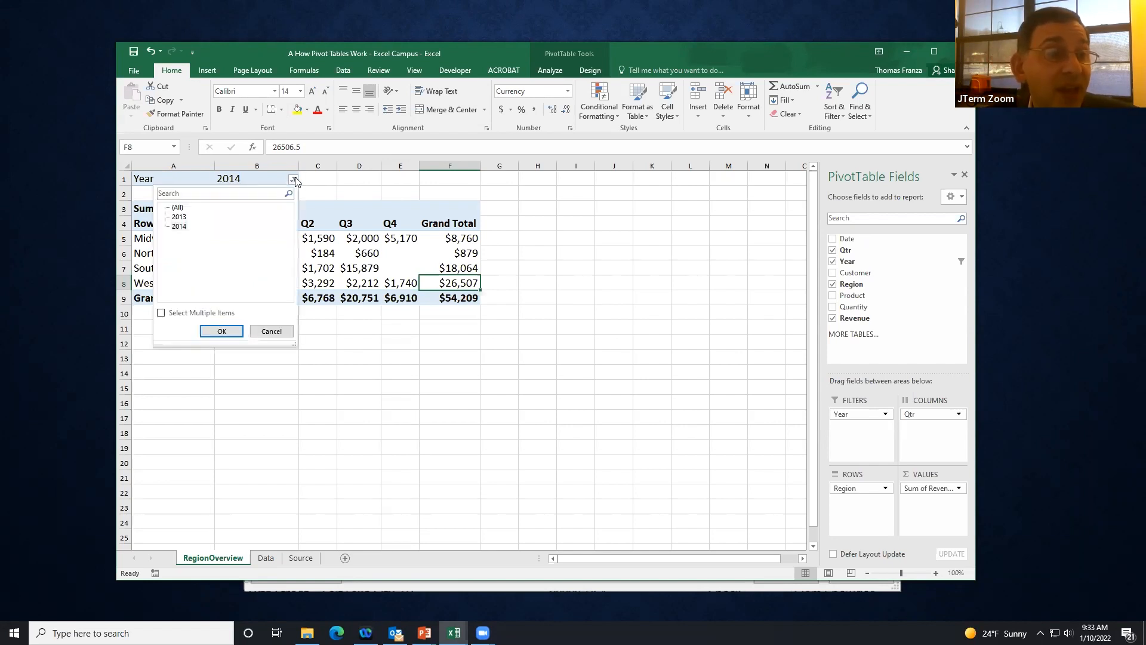
click(179, 217)
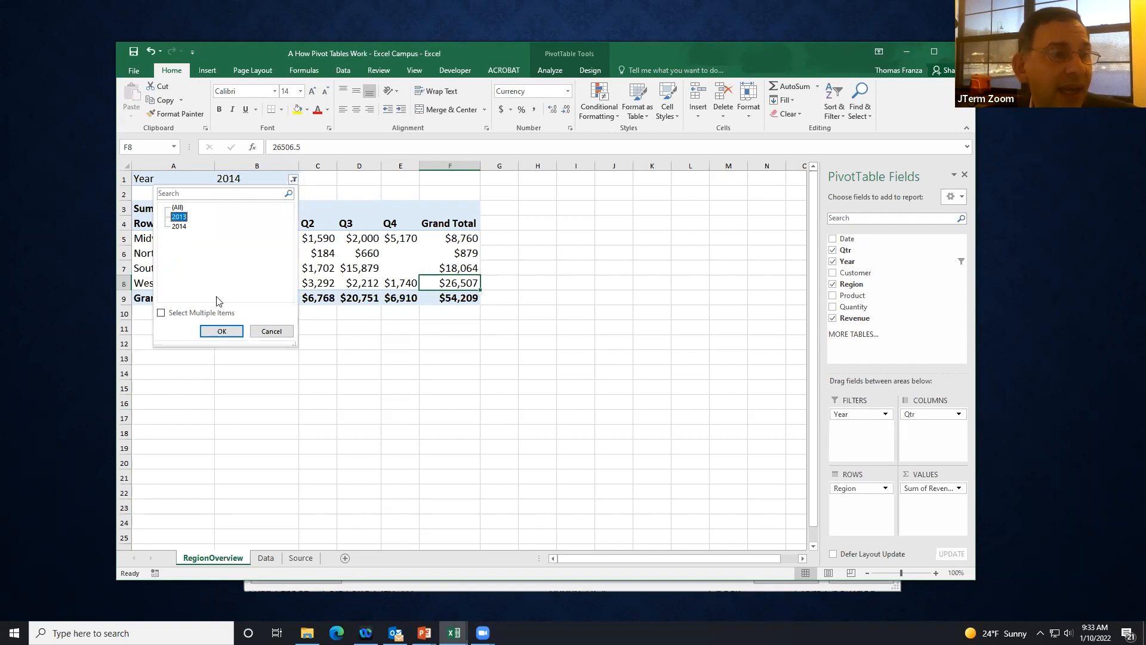
click(222, 331)
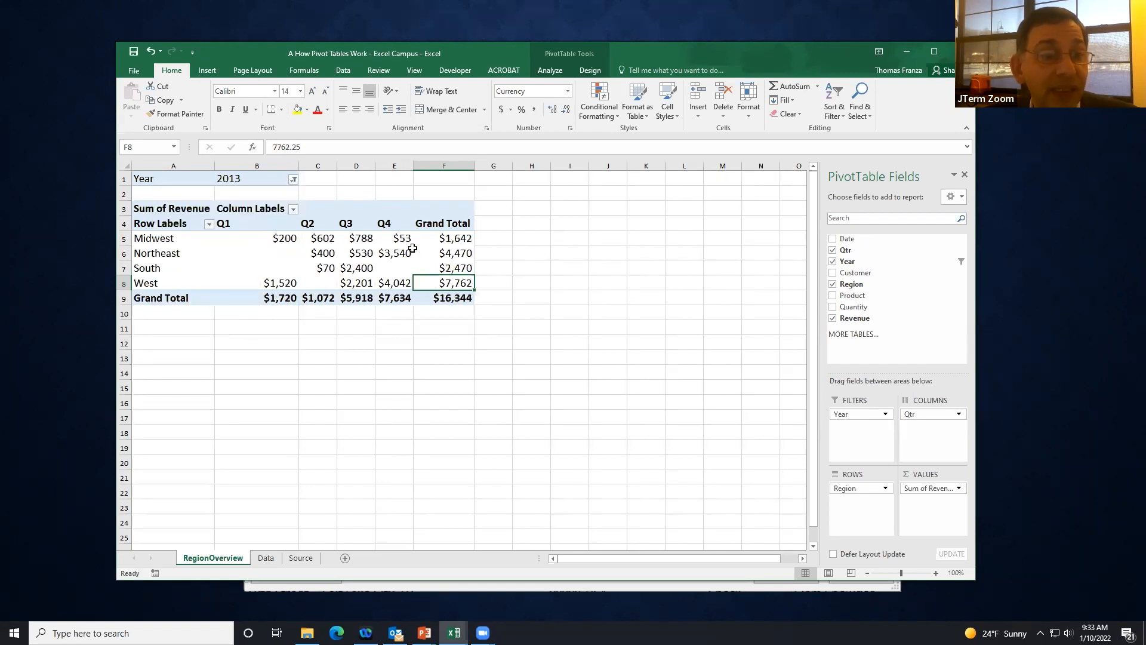
mouse_move(412, 249)
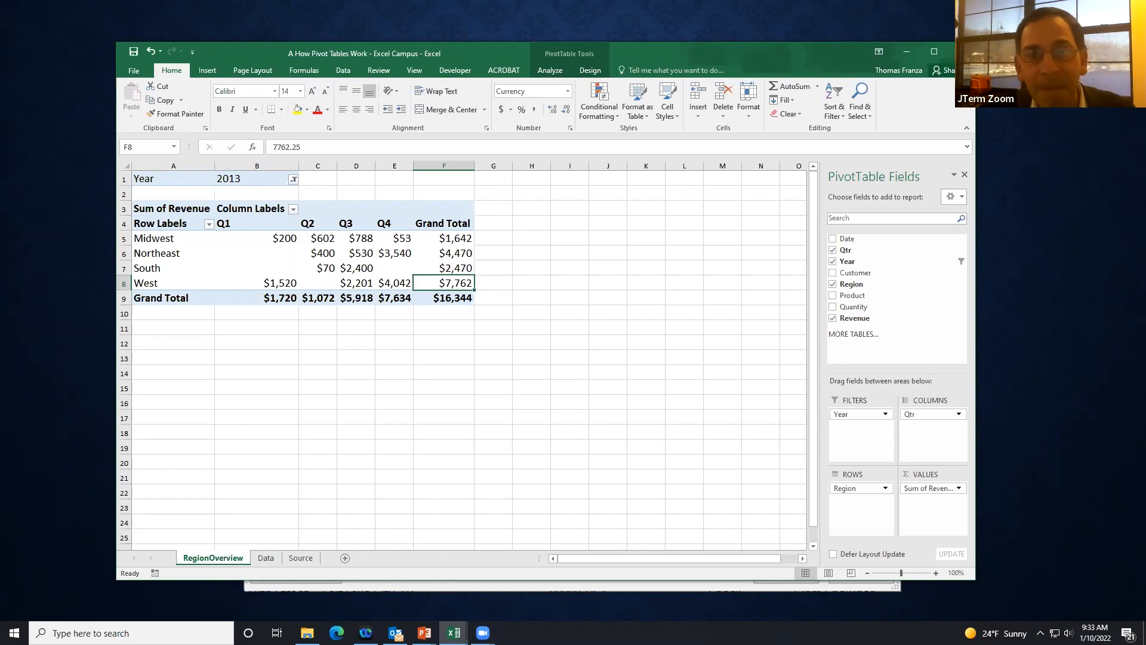
Step: Close the How Pivot Tables Work workbook without saving and bring the B Intro to Pivot Tables order data into view
click(952, 52)
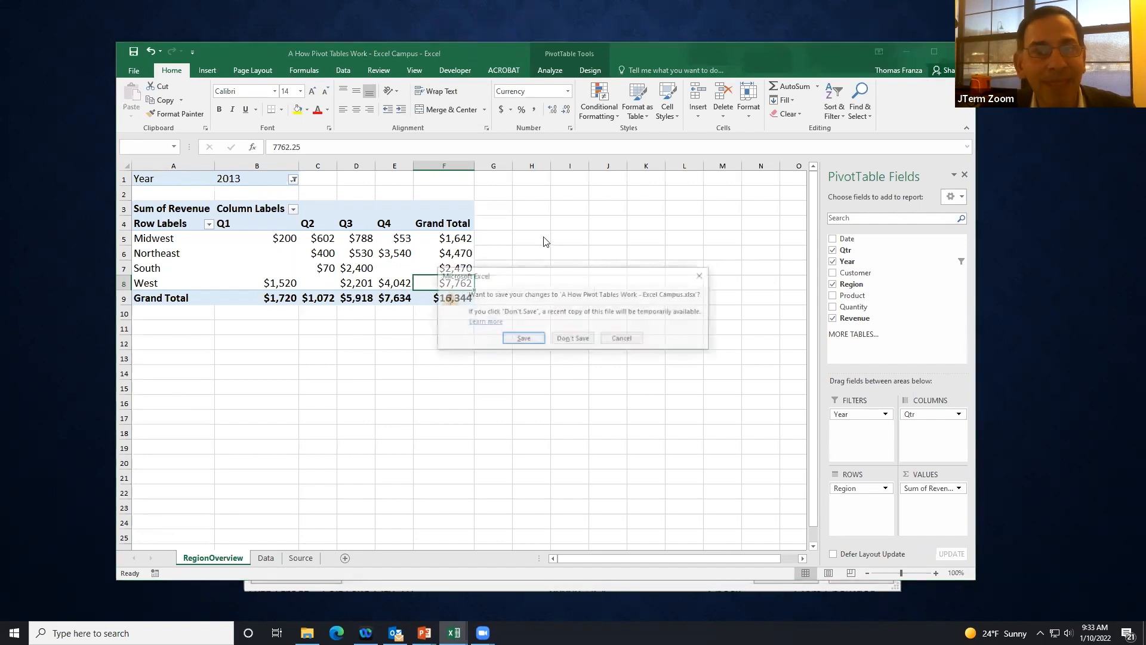
click(570, 339)
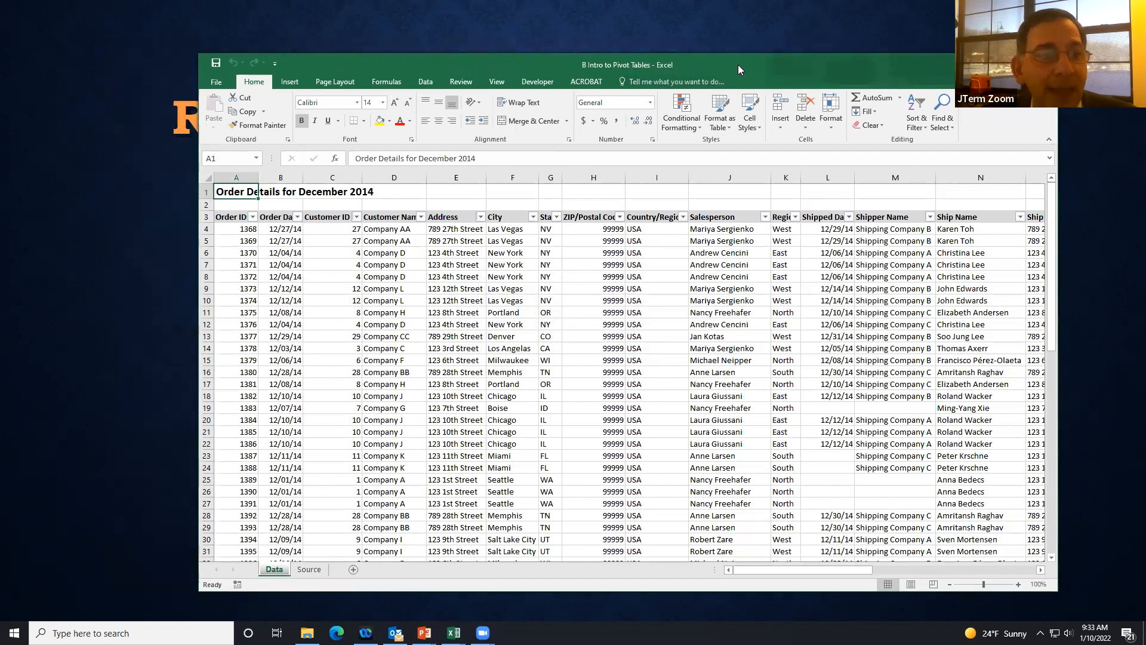
drag(742, 66, 676, 62)
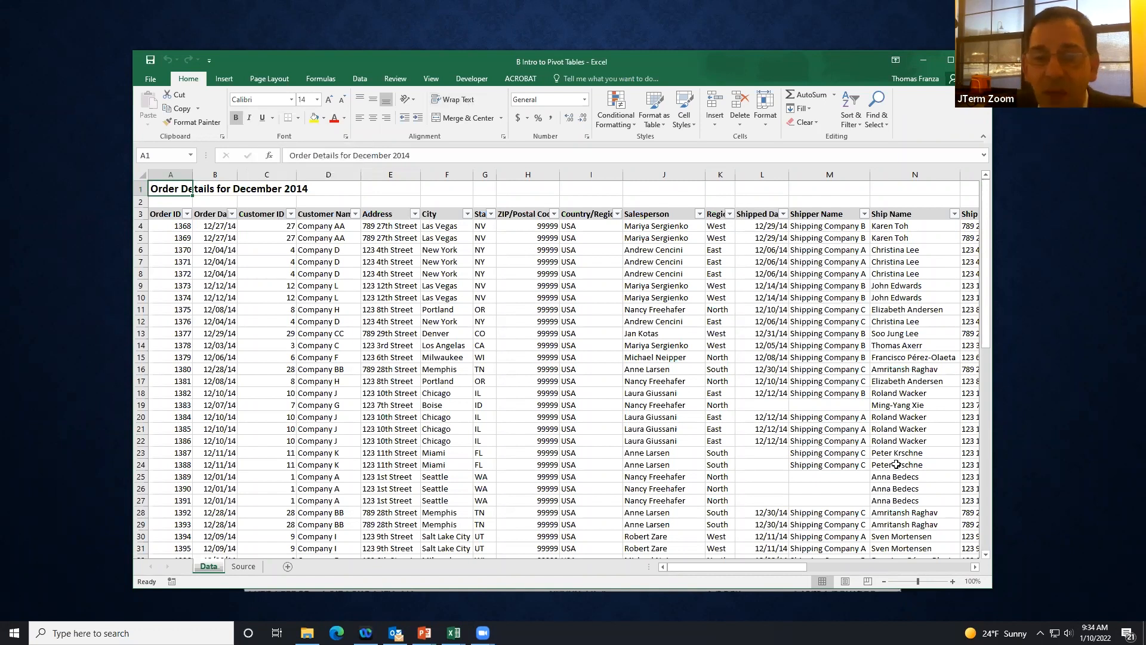
drag(787, 566, 687, 567)
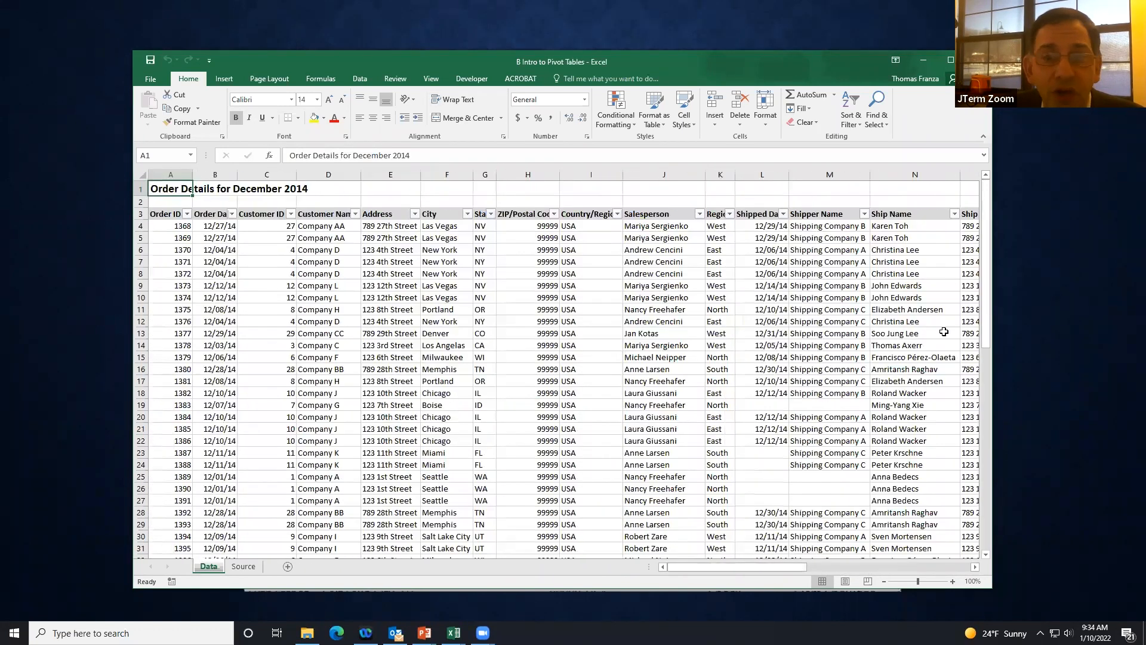
Step: Examine the December 2014 order records on the Data sheet across all columns from Order ID through Shipping Fee
drag(776, 567, 966, 567)
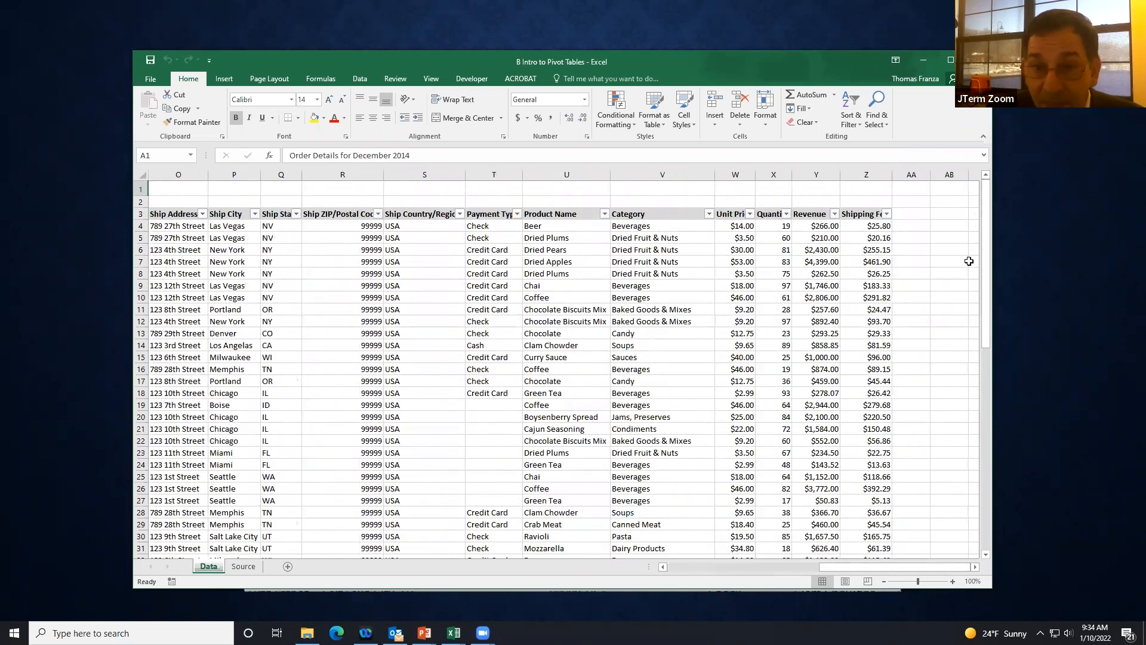
drag(869, 565, 714, 571)
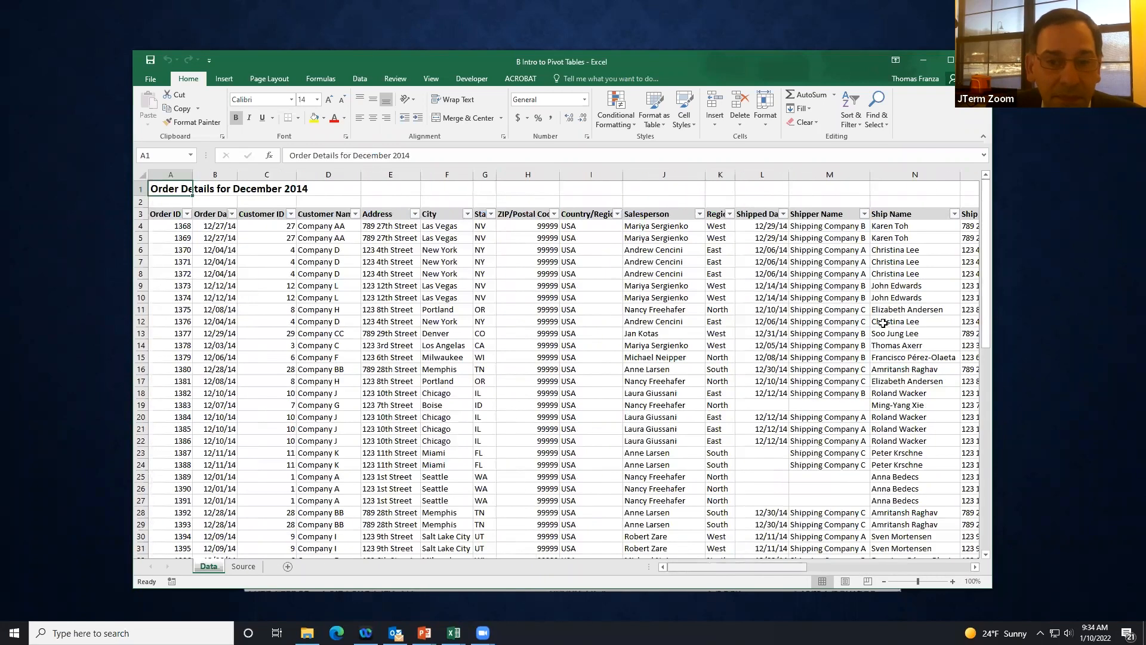
drag(993, 349, 994, 194)
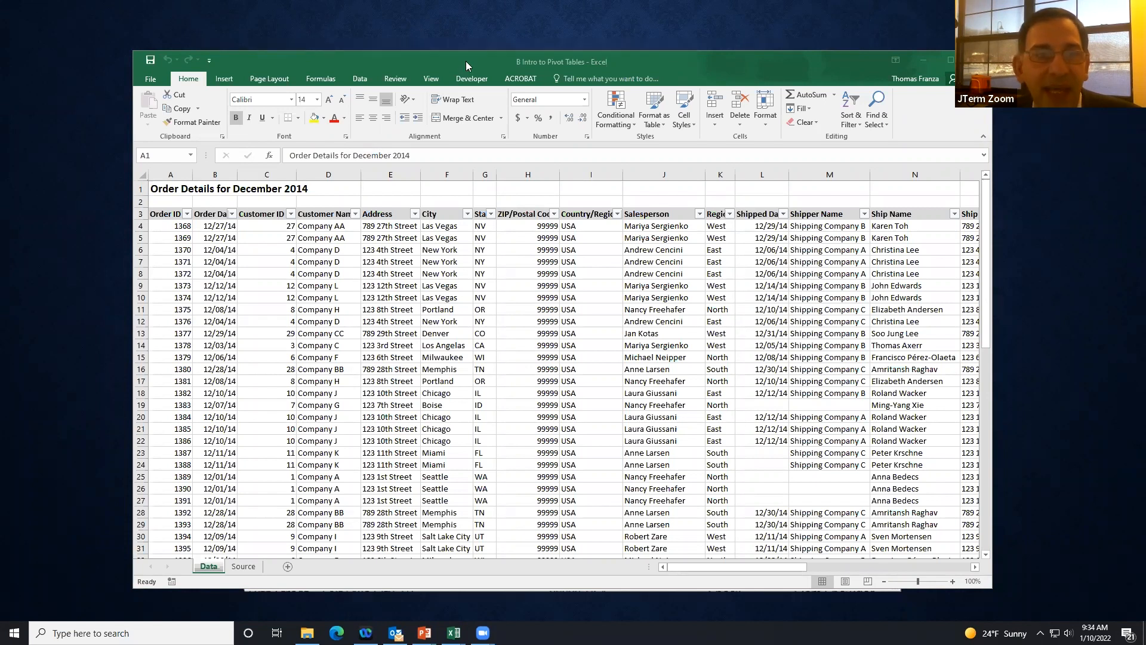
click(681, 61)
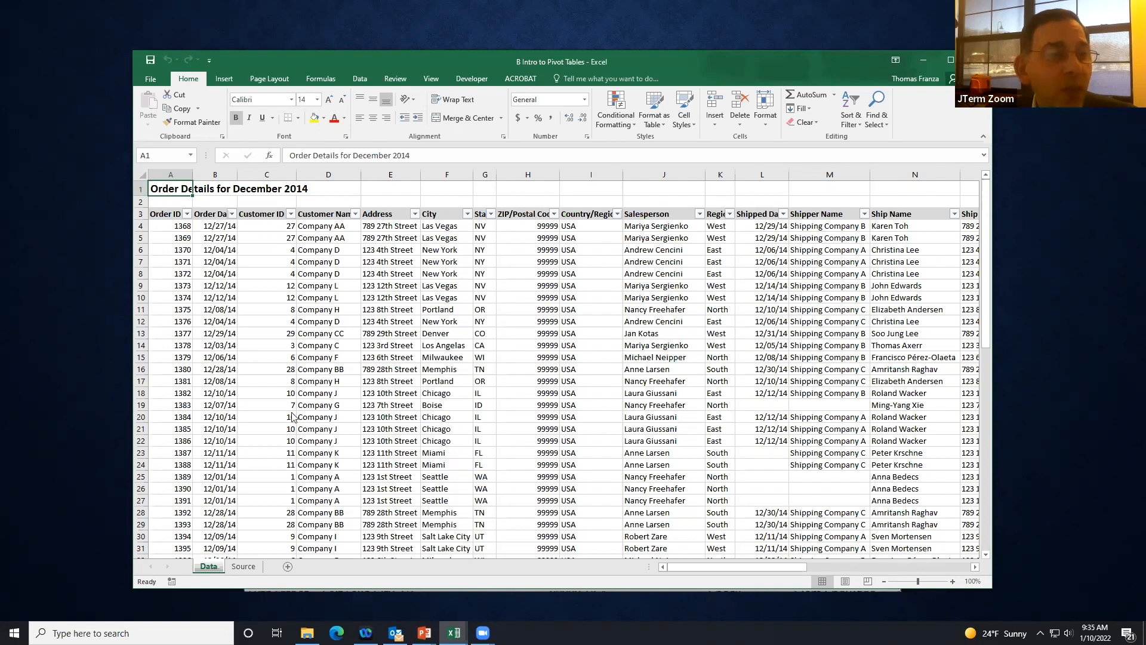
click(200, 591)
click(243, 571)
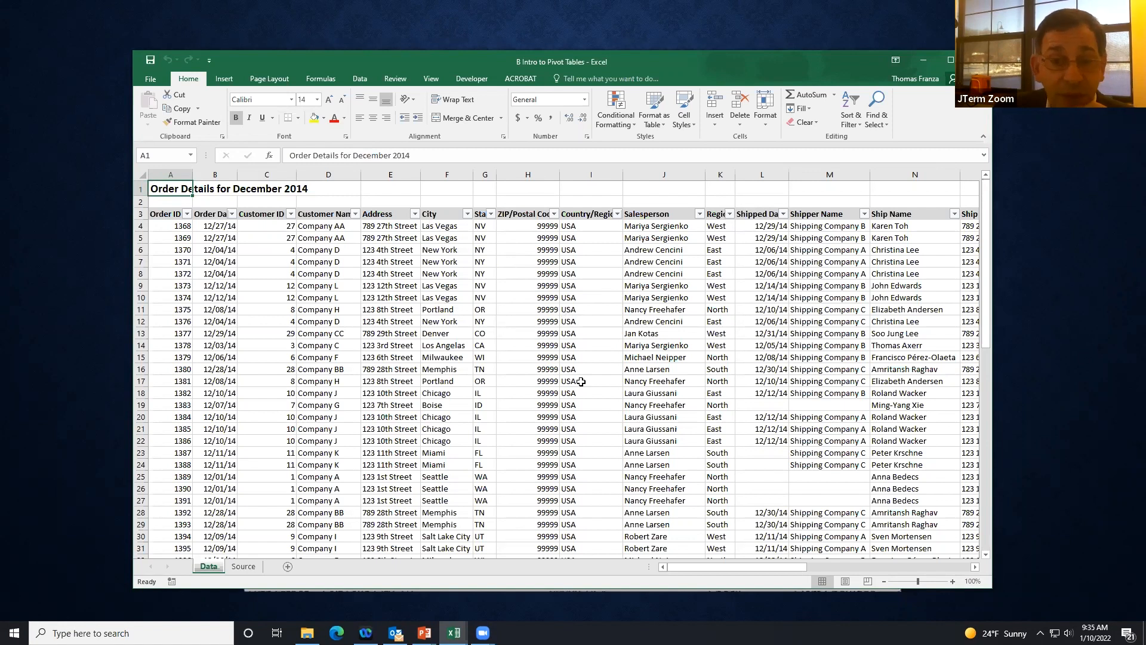
Step: Create a PivotTable on a new worksheet from the order data in Data!$A$3:$Z$68
click(545, 319)
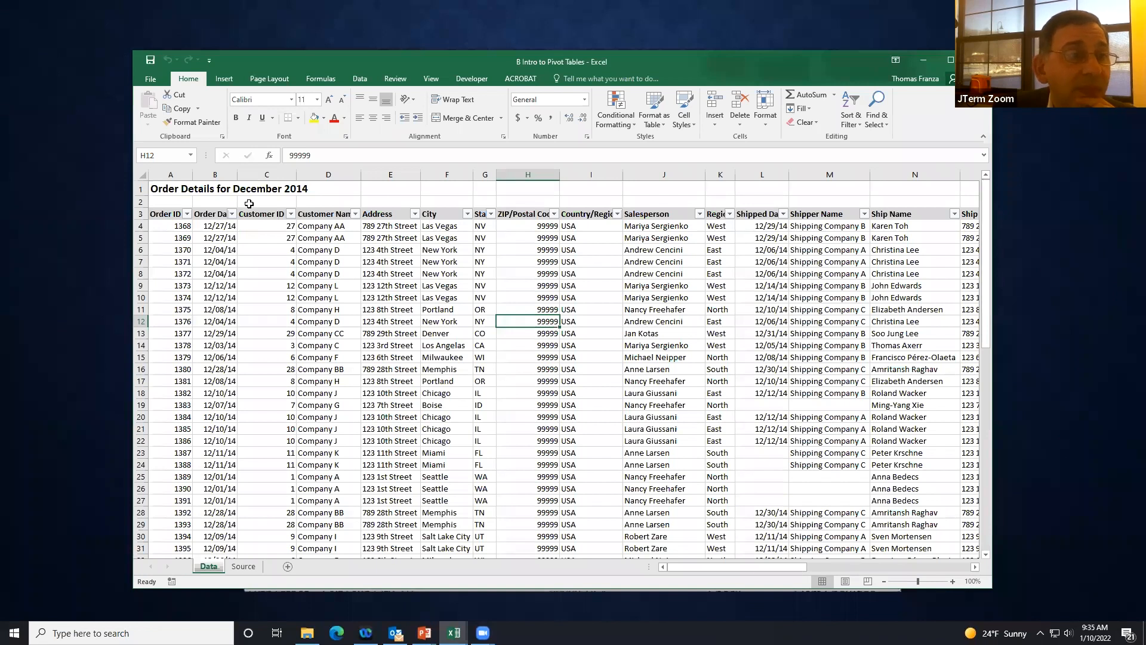
click(224, 81)
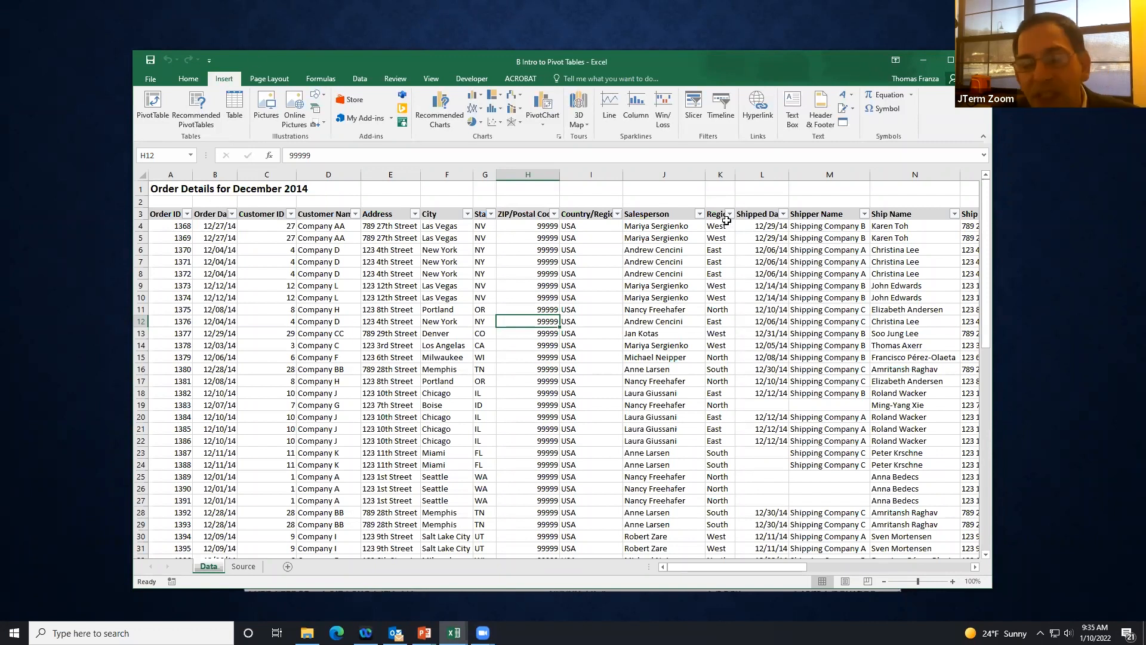
click(141, 106)
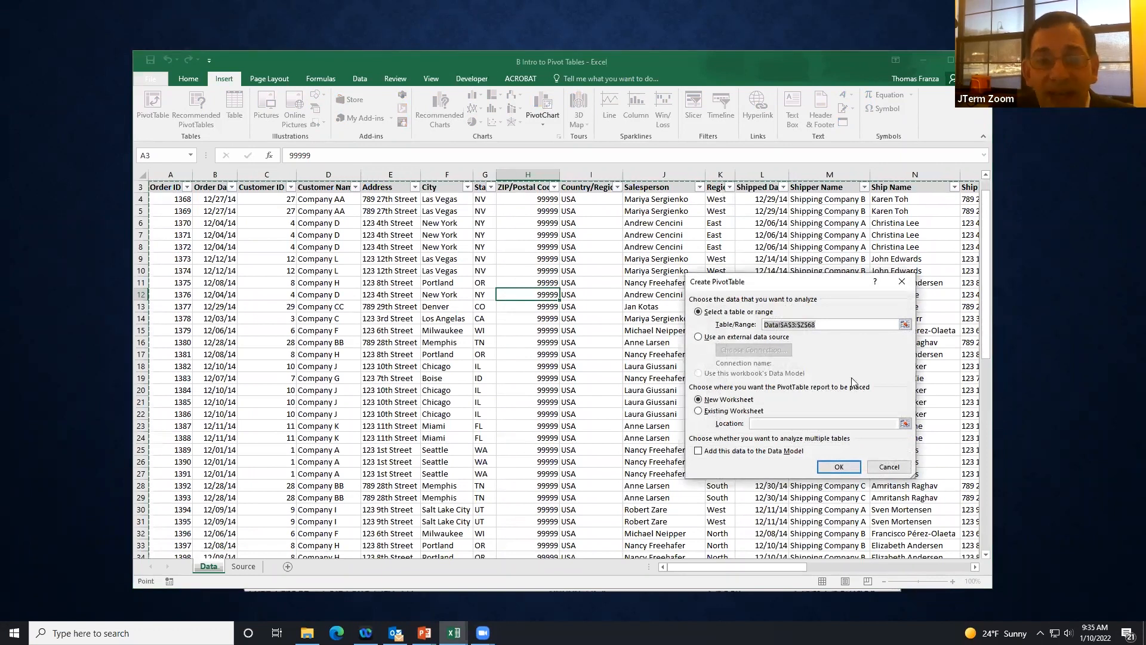
click(838, 468)
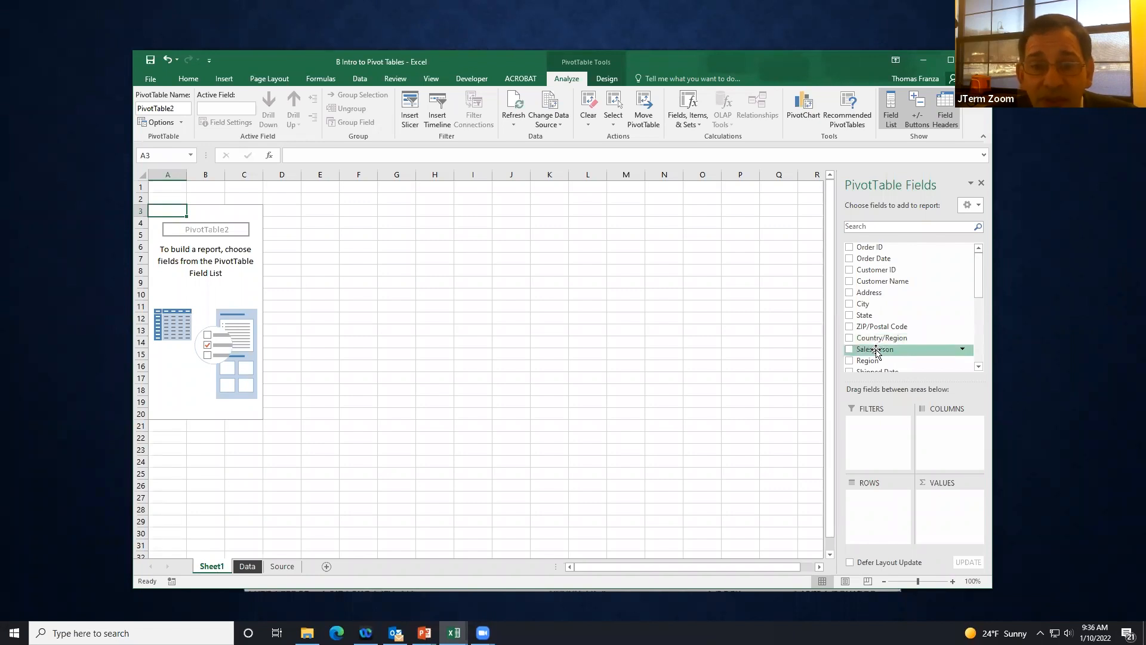
Step: Lay out the PivotTable with Salesperson as rows and the sum of Revenue as values
drag(875, 352, 872, 509)
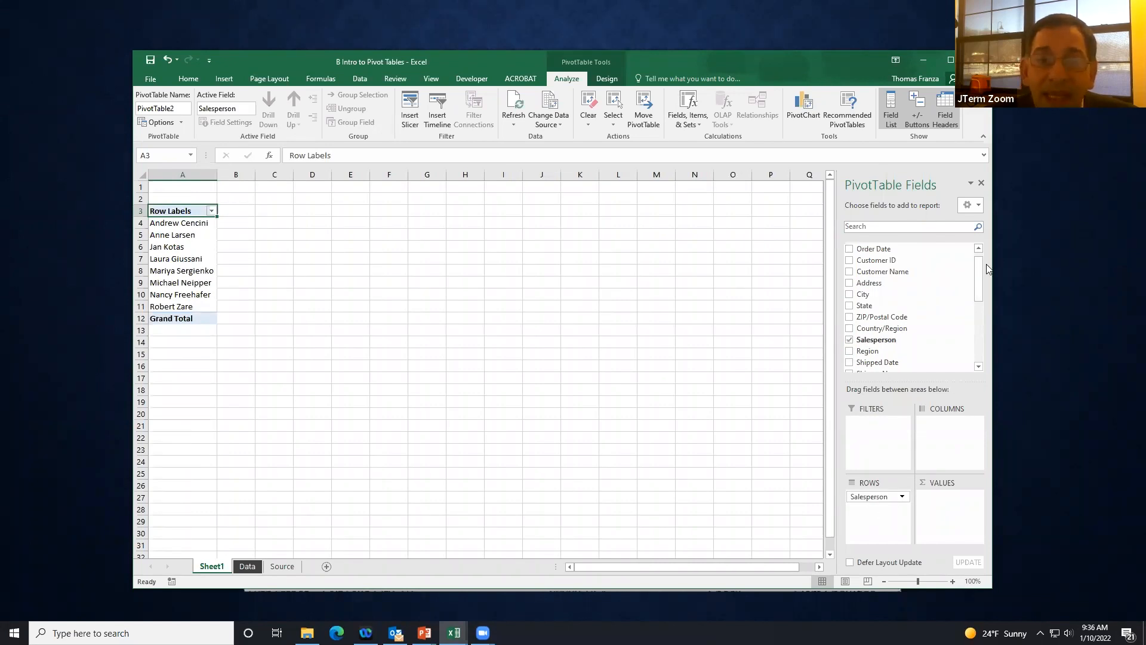
drag(978, 265, 977, 319)
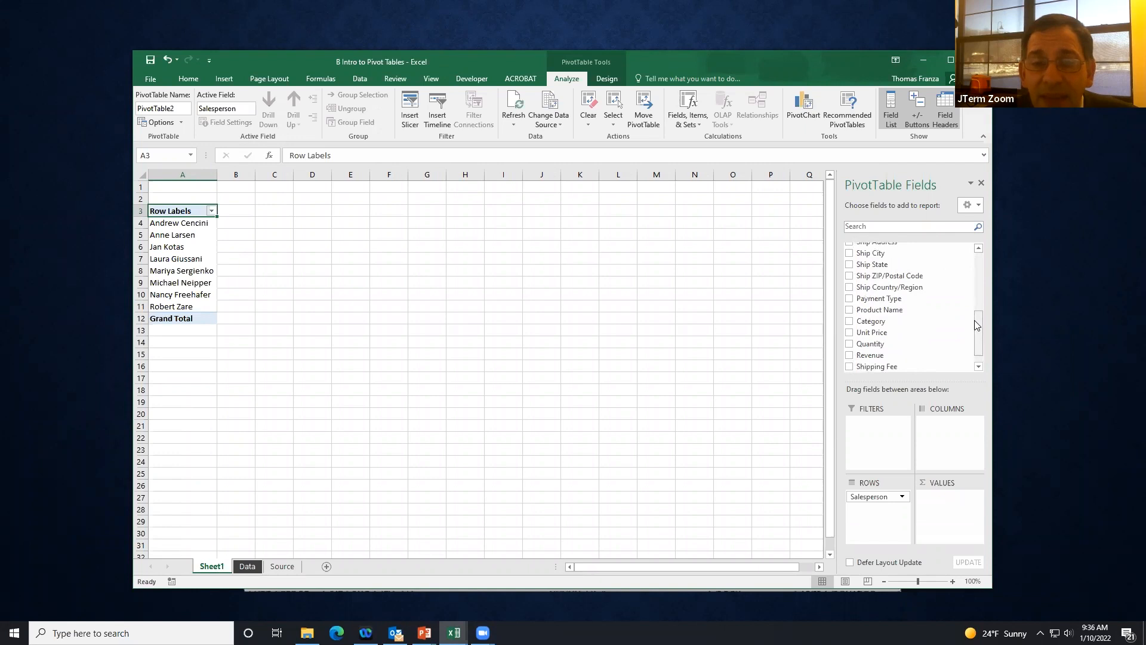
drag(869, 358, 964, 524)
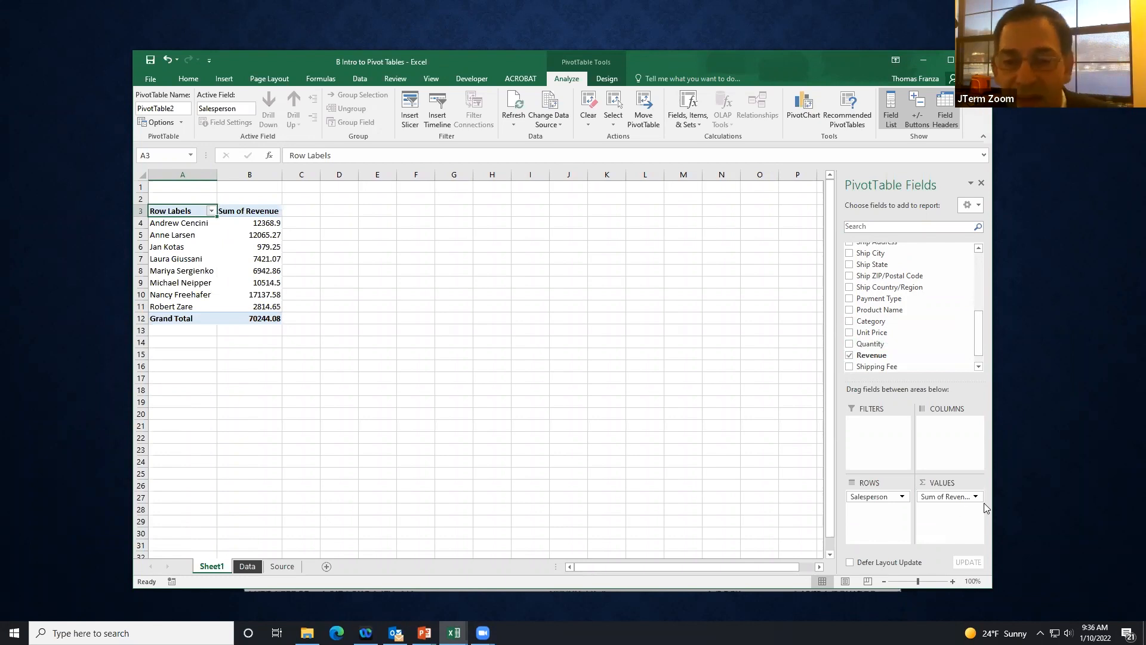
Step: Review the summary functions available in the Sum of Revenue value field settings, leaving the settings as they are
click(960, 499)
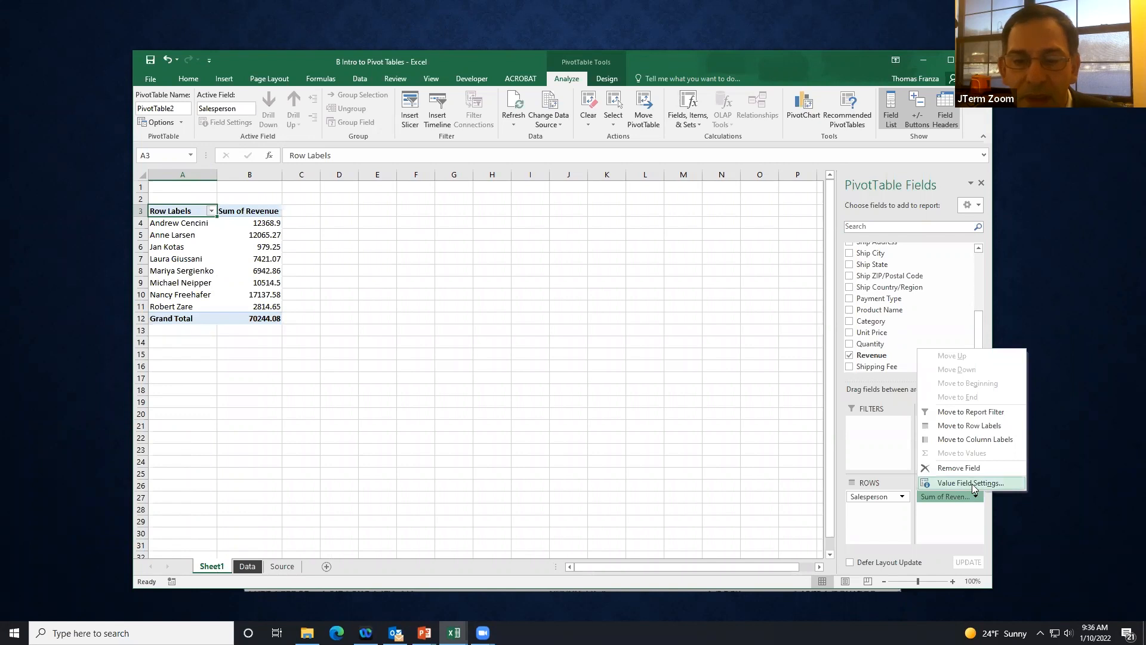
click(971, 482)
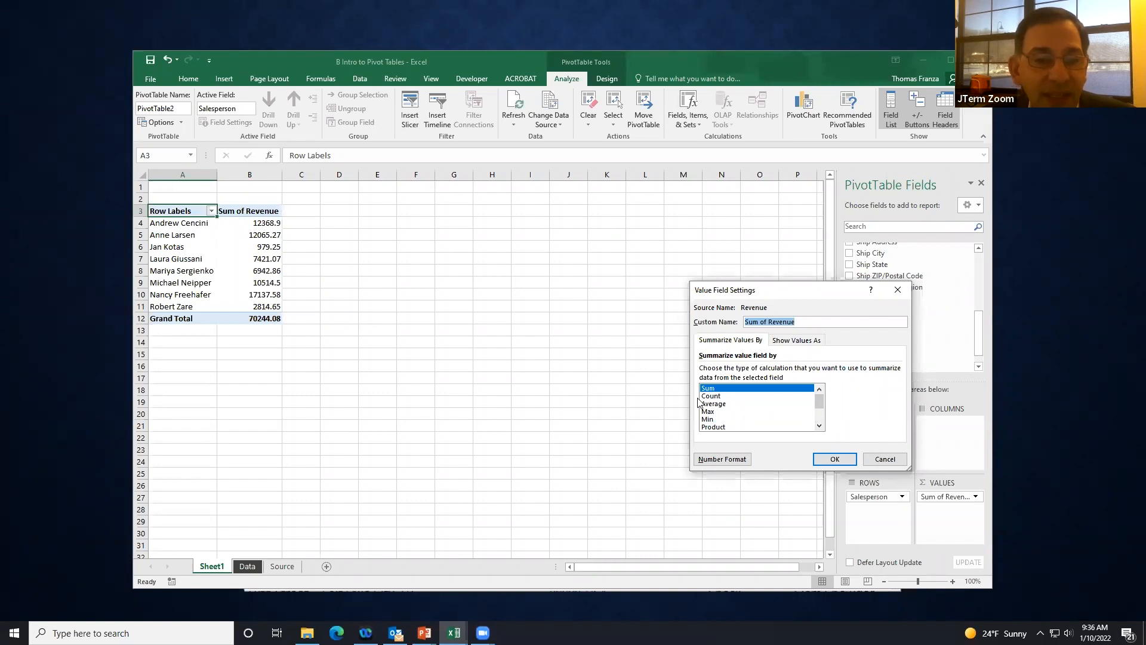
drag(819, 404, 819, 416)
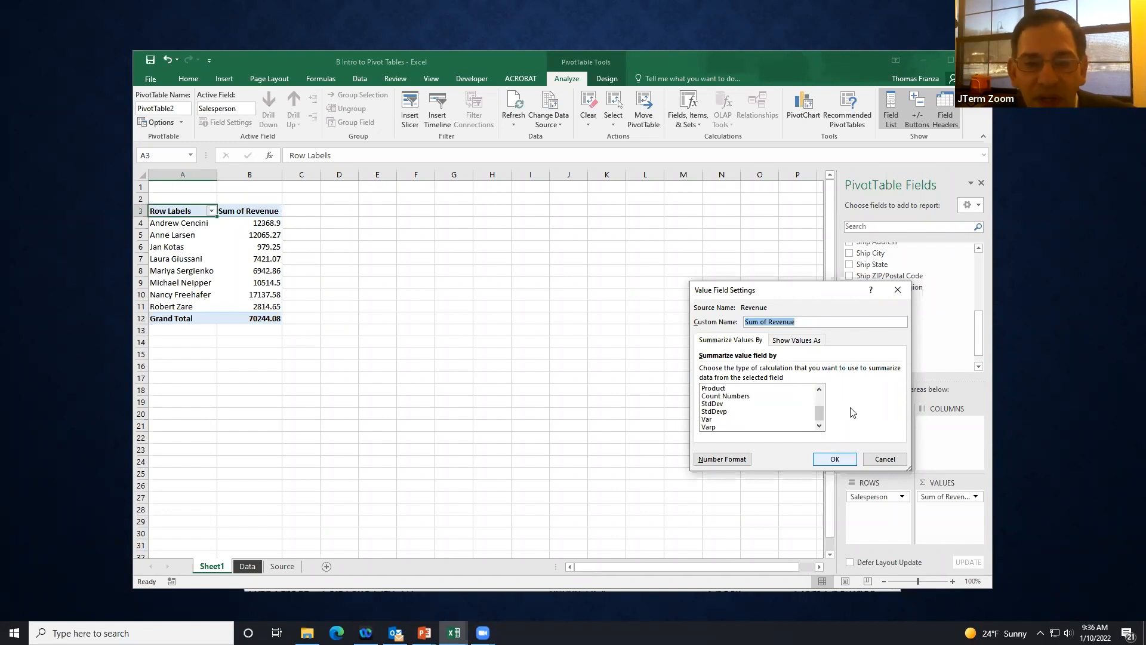
drag(821, 406, 820, 388)
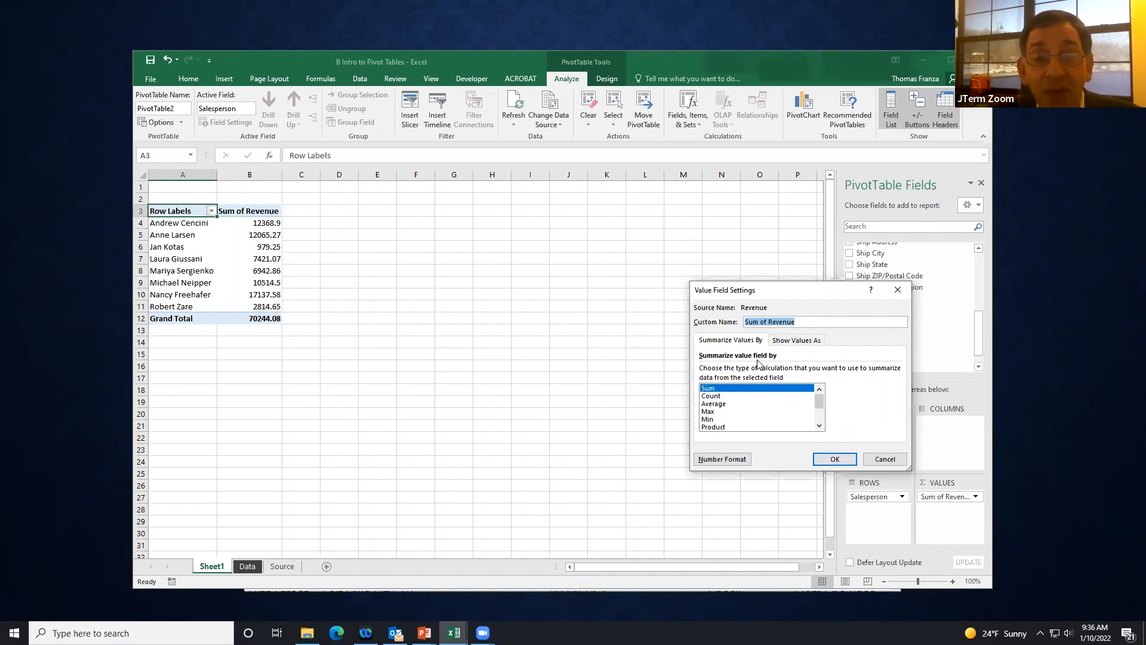
click(884, 459)
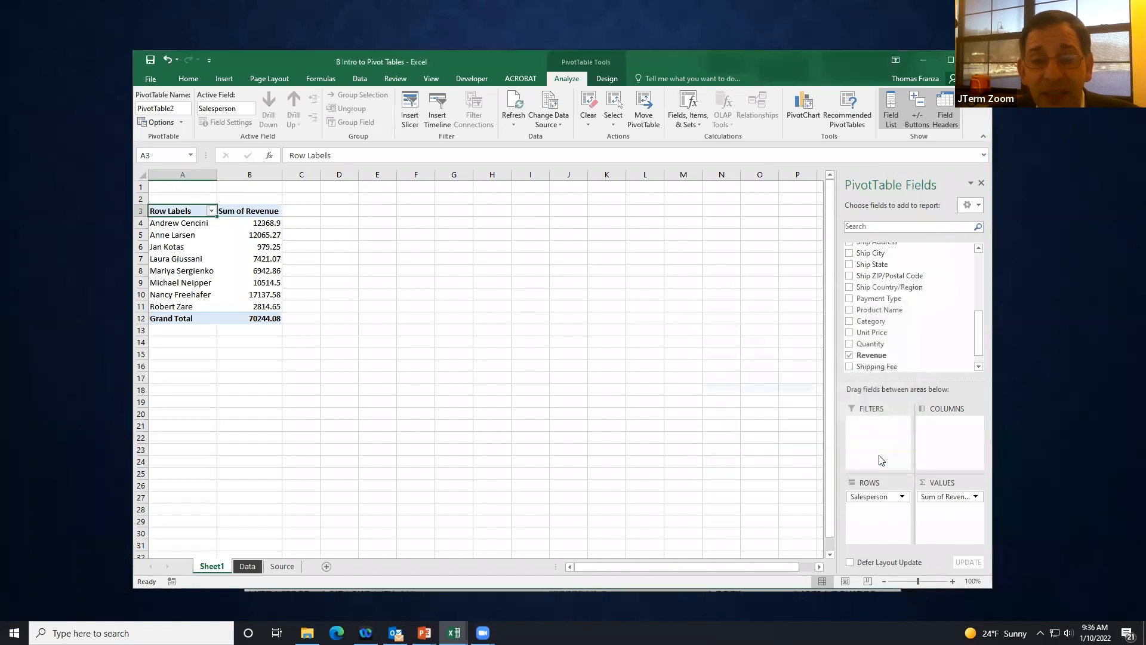
click(976, 497)
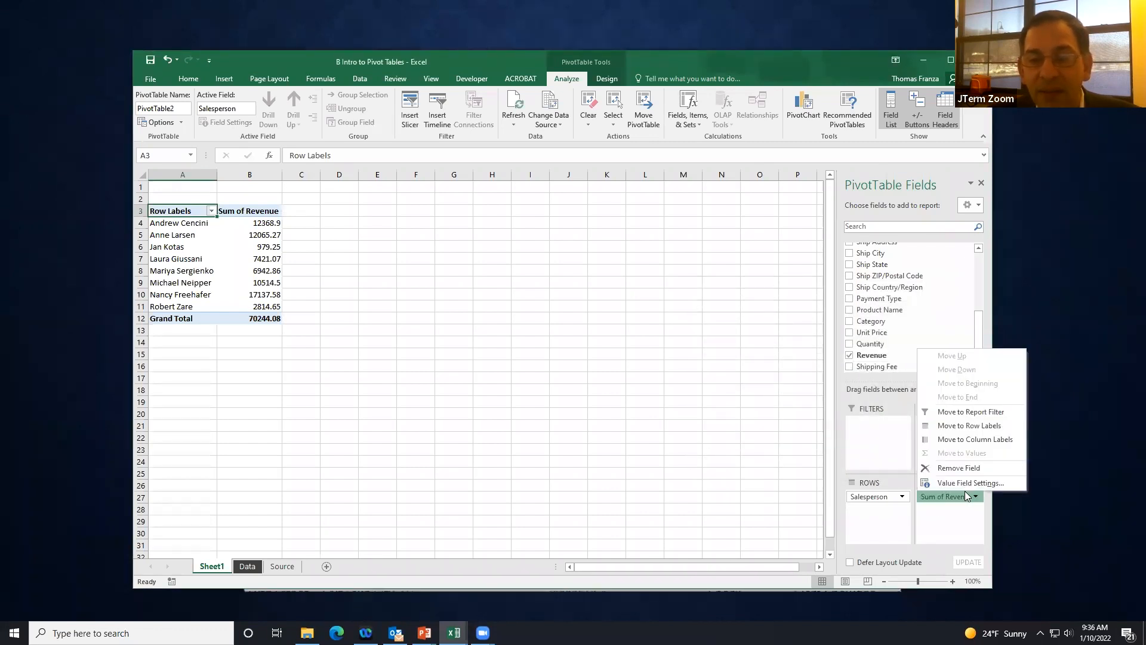
click(967, 484)
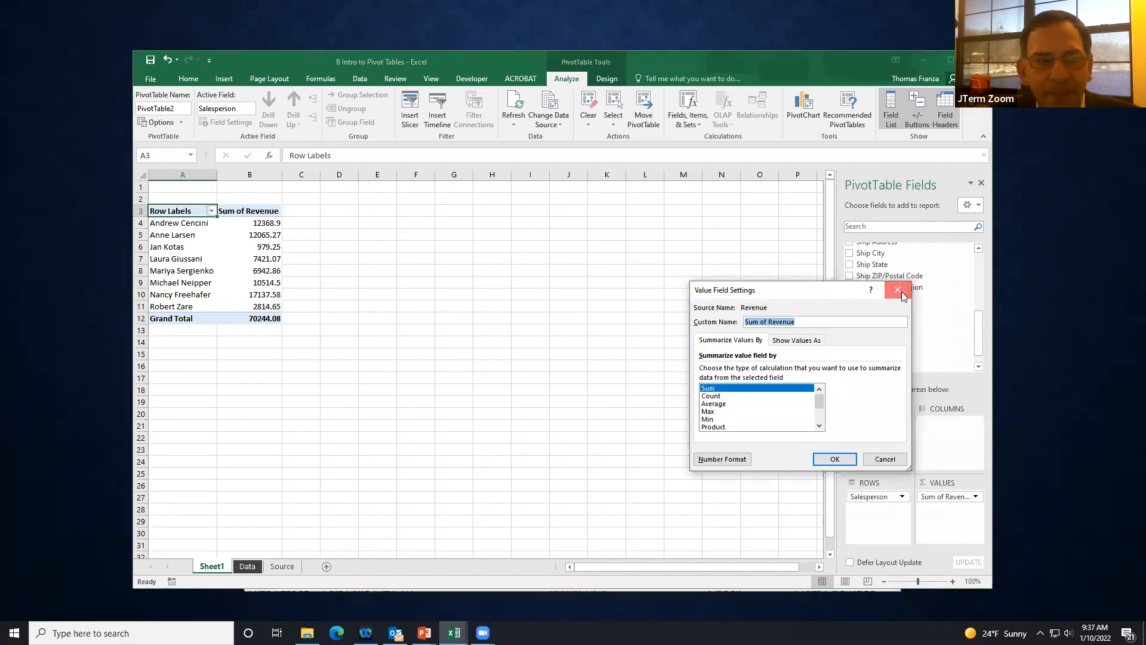
click(900, 290)
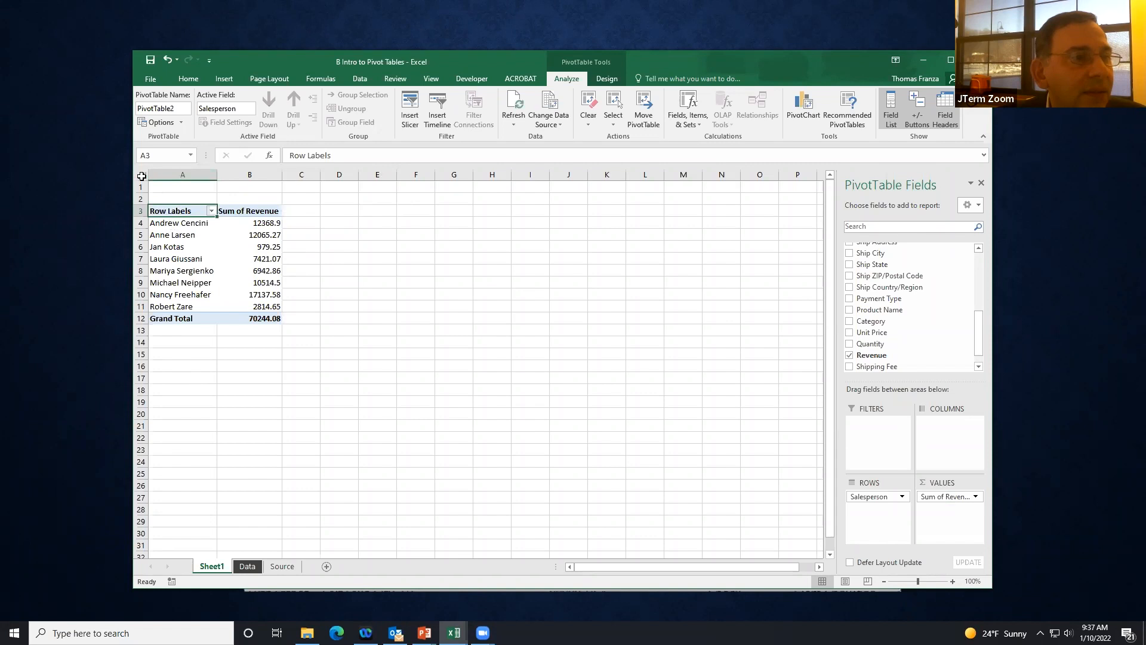
Step: Enlarge the font of the whole PivotTable sheet to 12 points and slightly widen column A
click(142, 175)
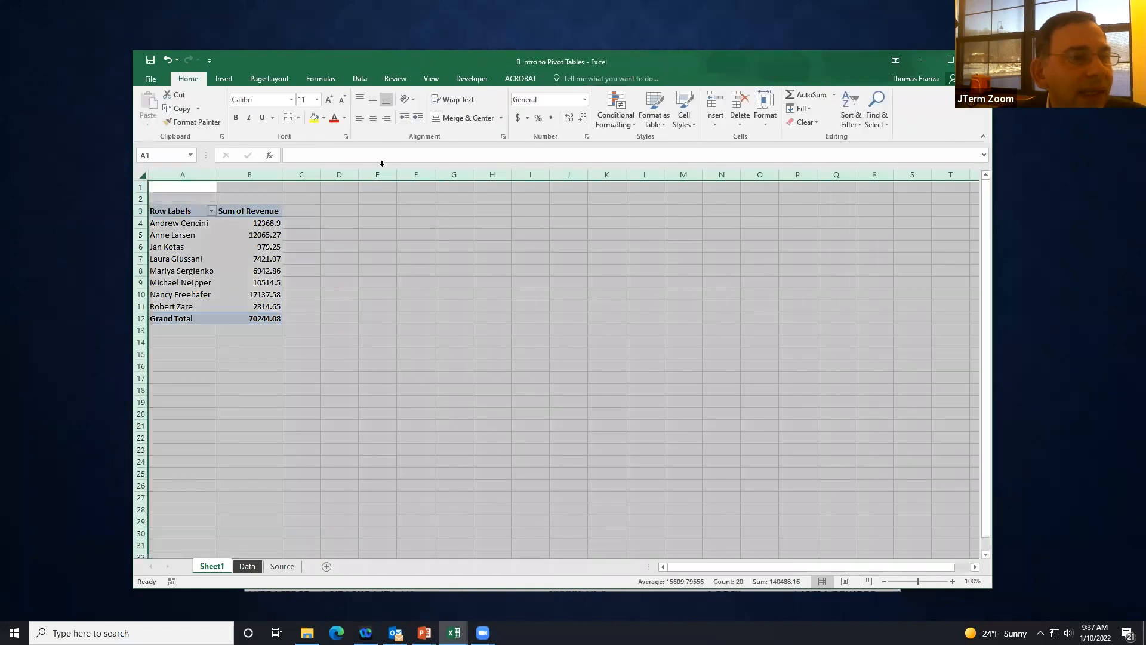
click(330, 100)
click(353, 248)
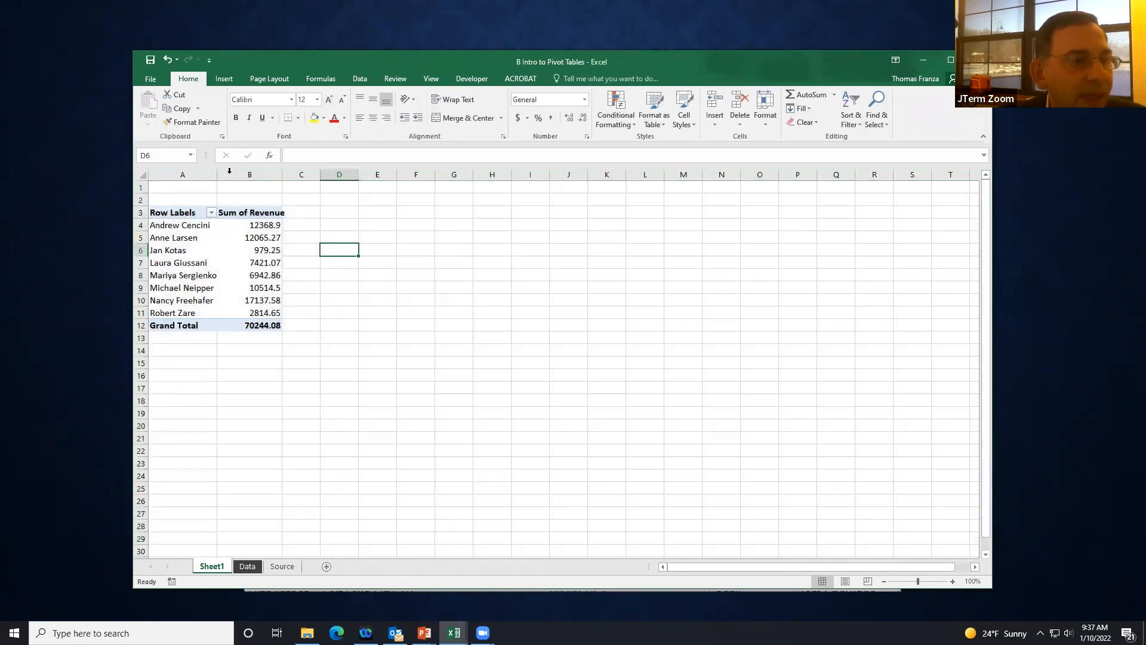
drag(214, 170, 218, 170)
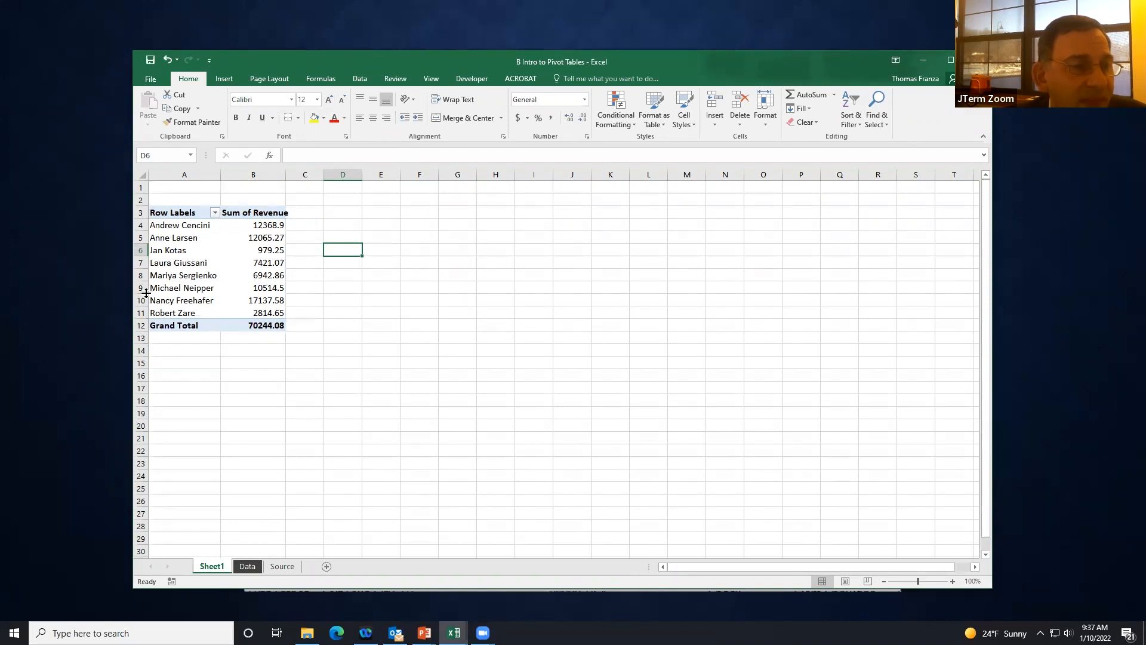
Step: Format the Sum of Revenue values as Currency with no decimal places through the value field's number format
click(269, 235)
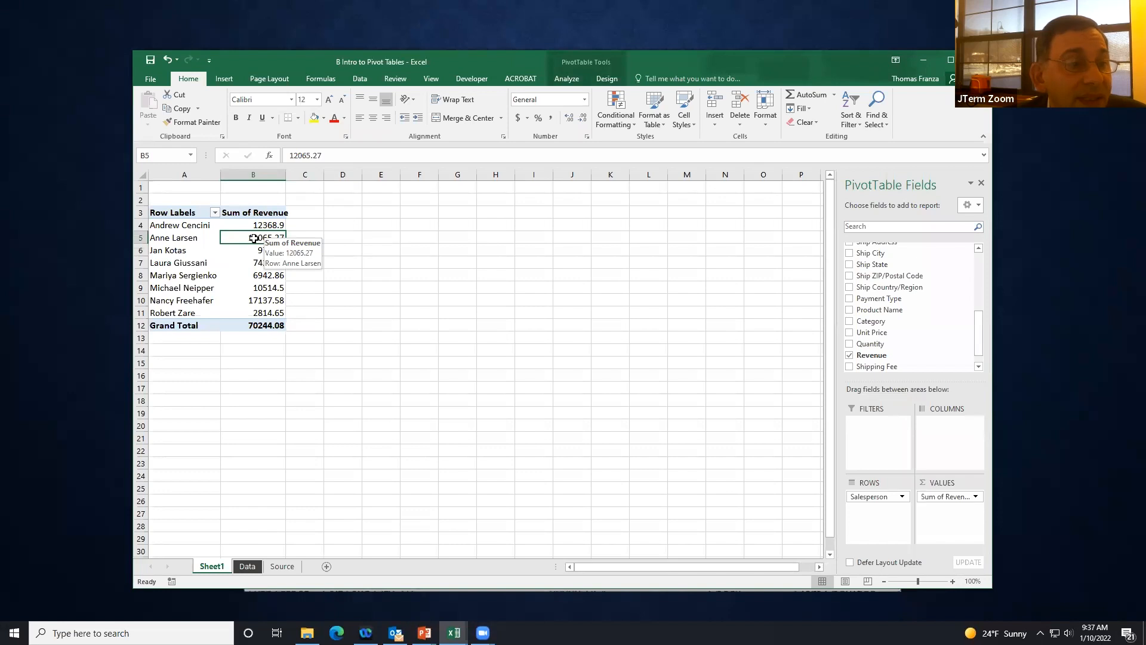
right_click(249, 239)
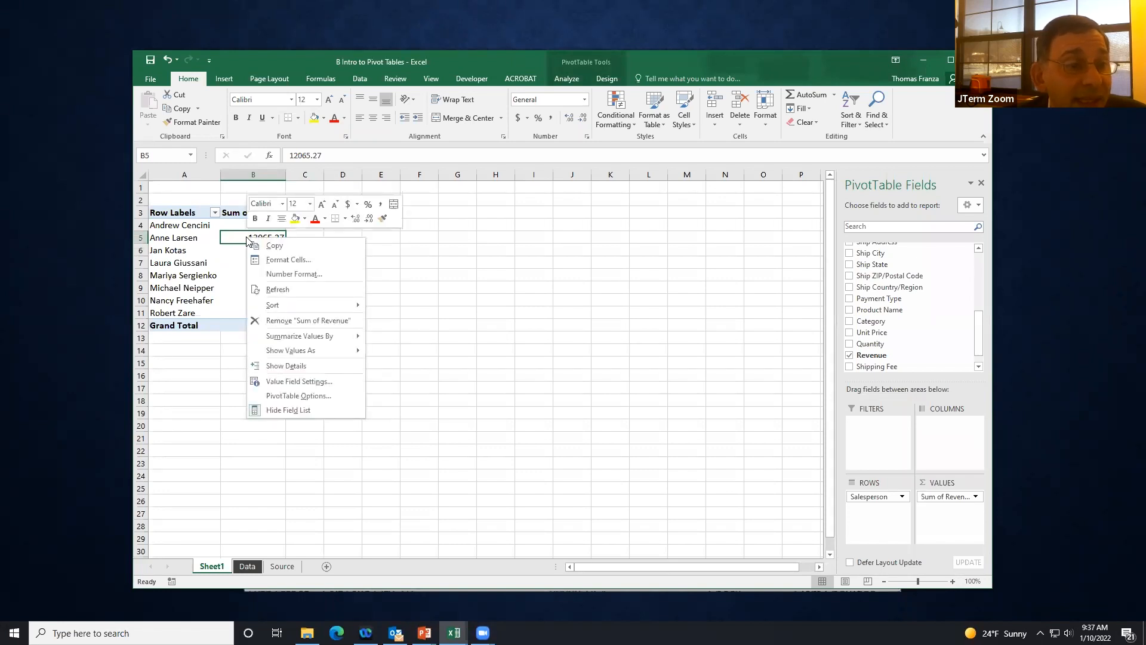
click(294, 382)
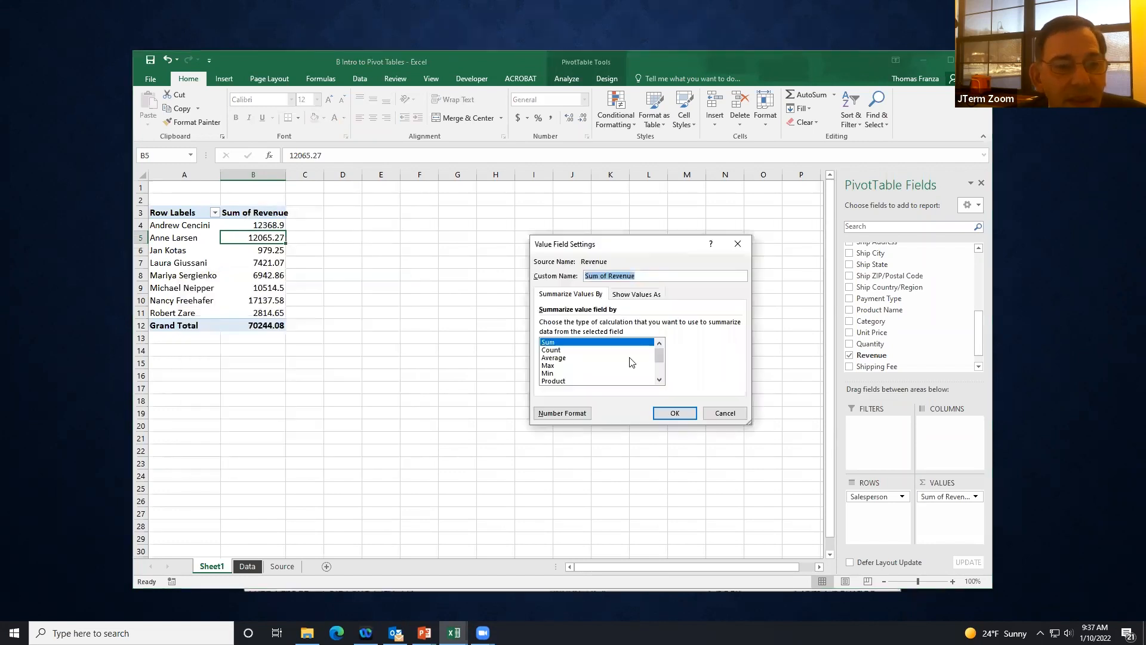
click(561, 413)
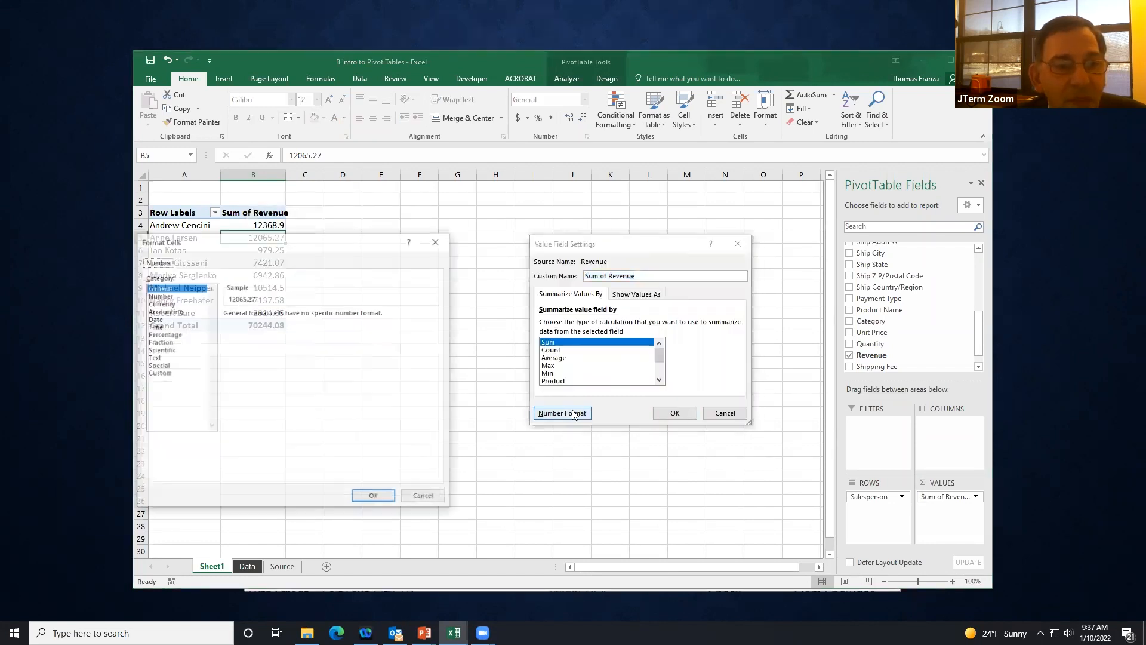
click(171, 304)
click(304, 317)
click(304, 317)
click(375, 498)
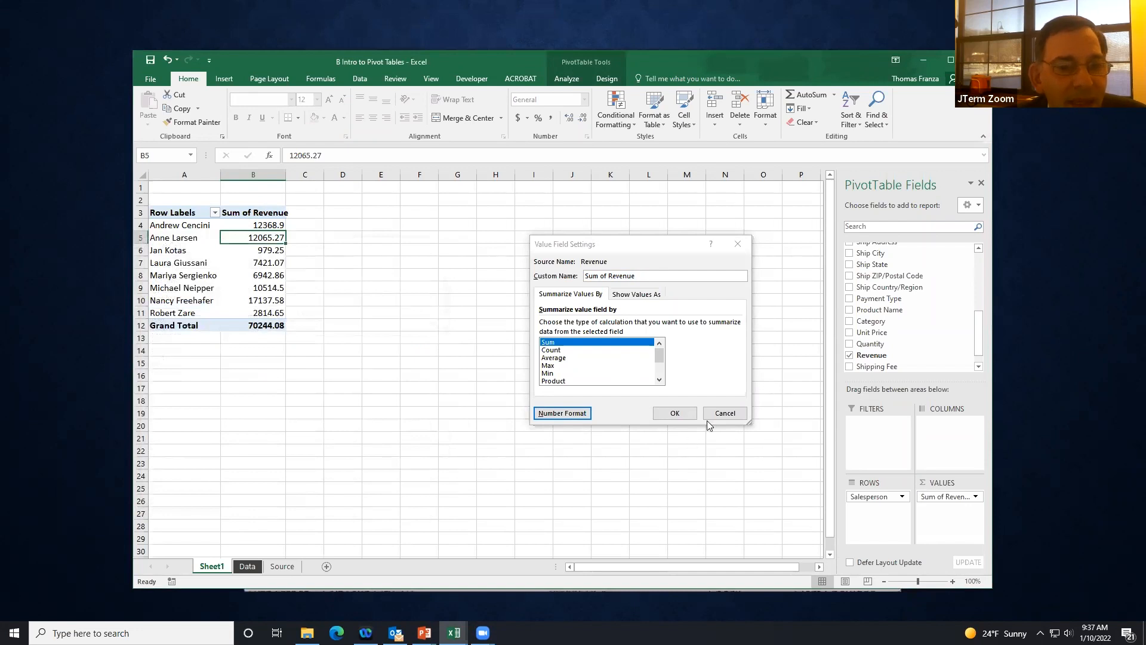
click(675, 413)
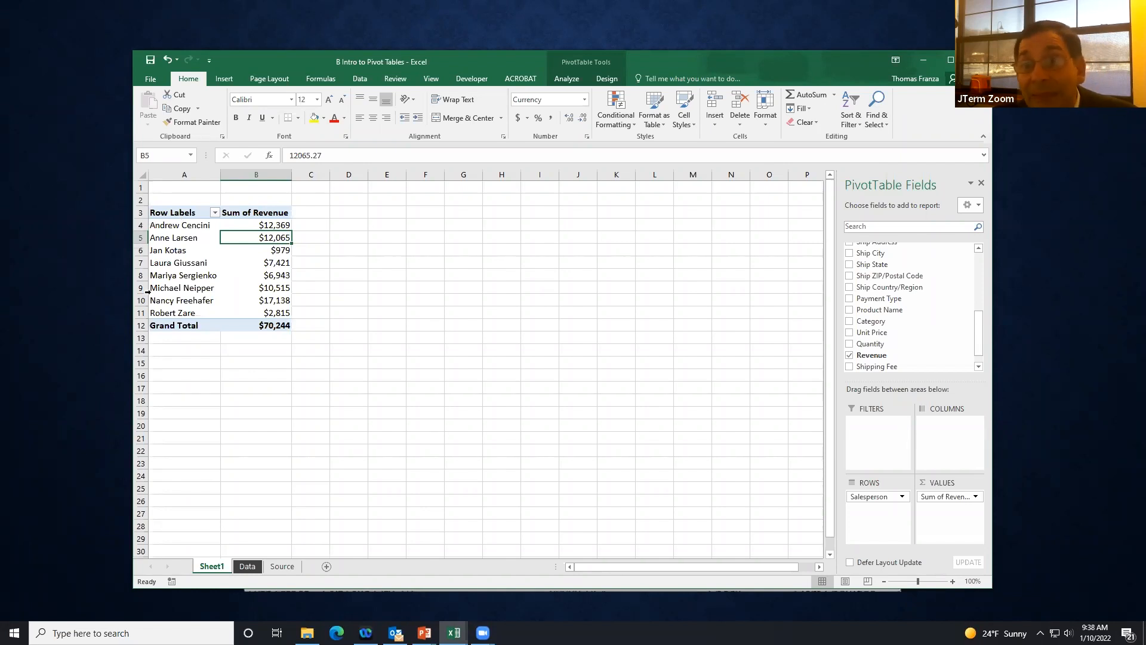
Step: Sort the salespeople by Sum of Revenue from largest to smallest
right_click(244, 229)
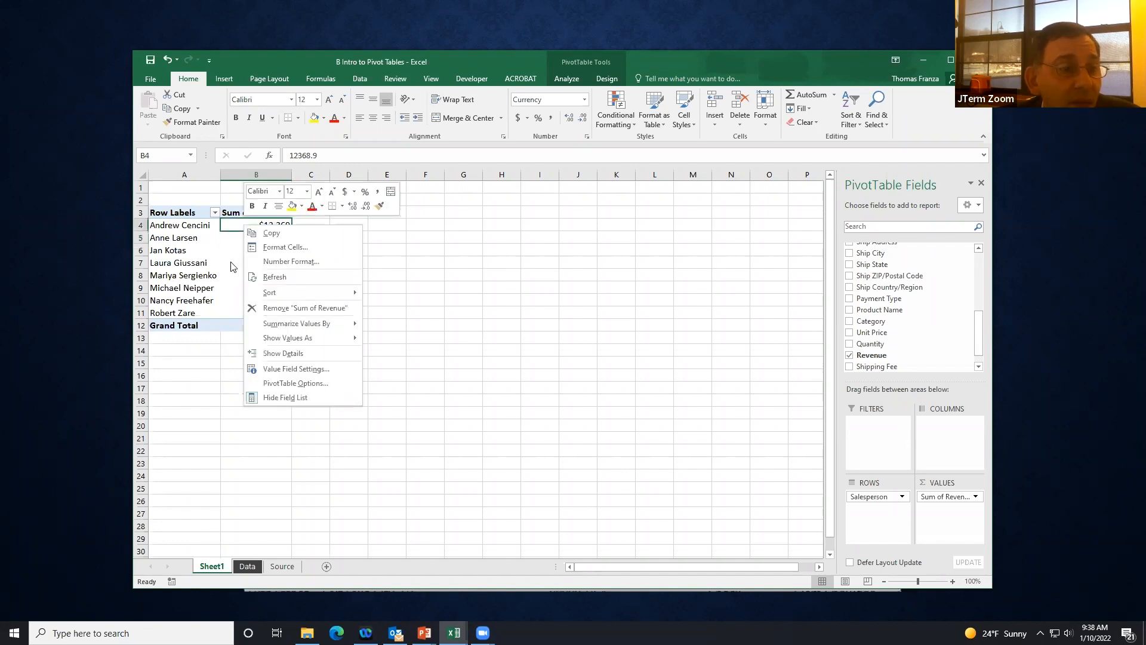
mouse_move(325, 295)
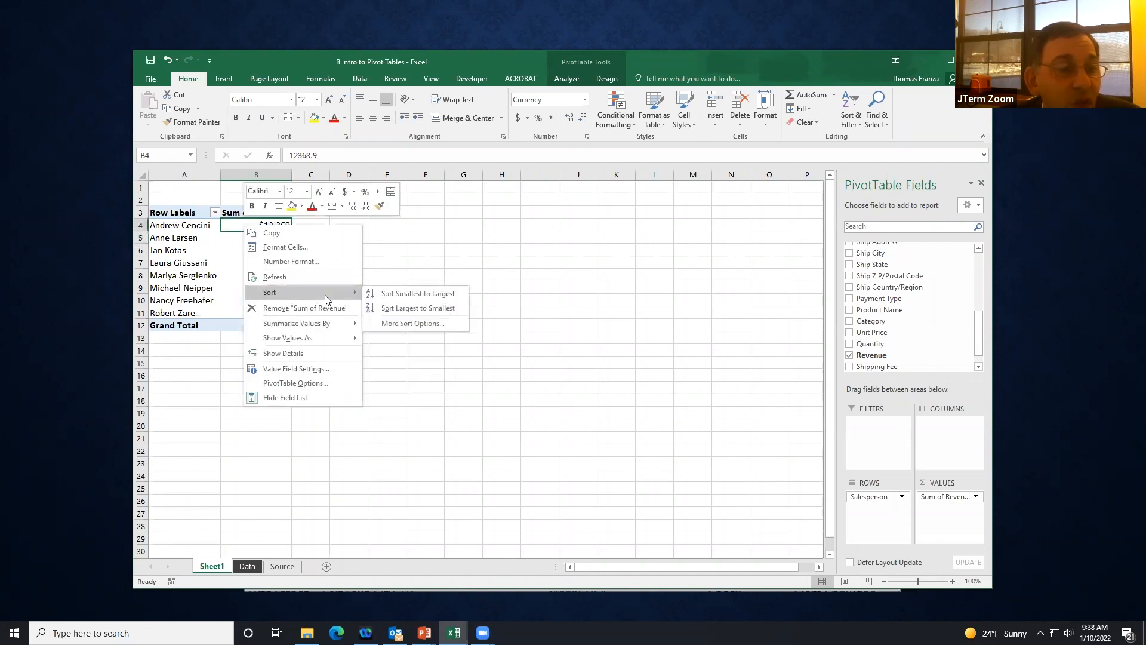
click(428, 312)
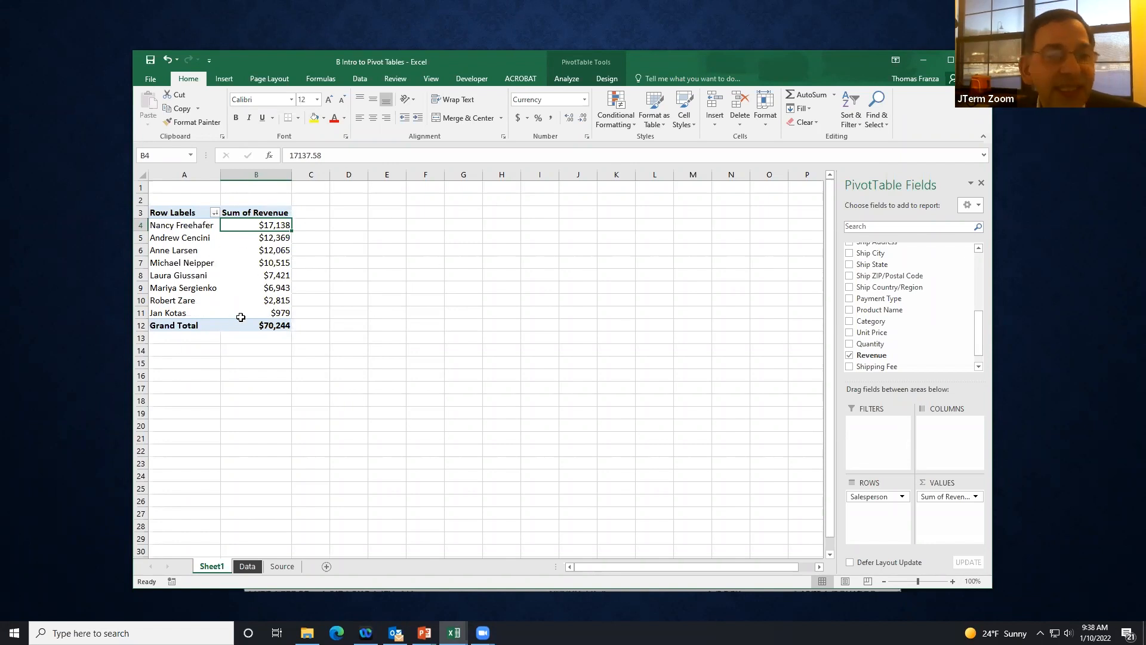
Step: Insert a Clustered Bar PivotChart based on the revenue-by-salesperson PivotTable
mouse_move(241, 317)
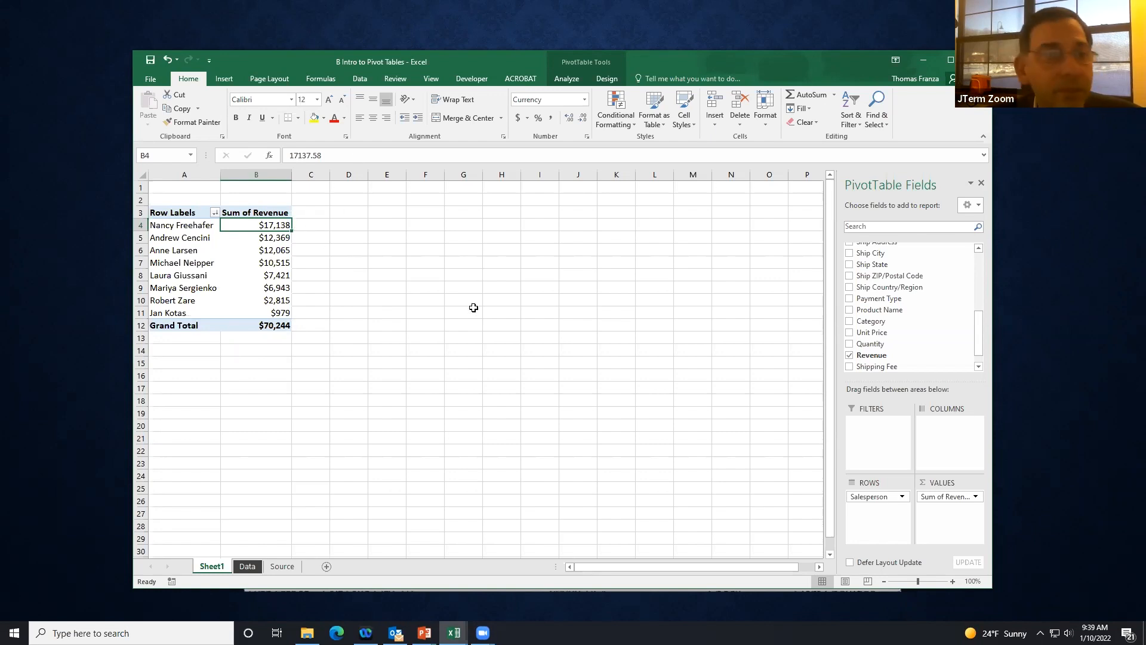
mouse_move(233, 269)
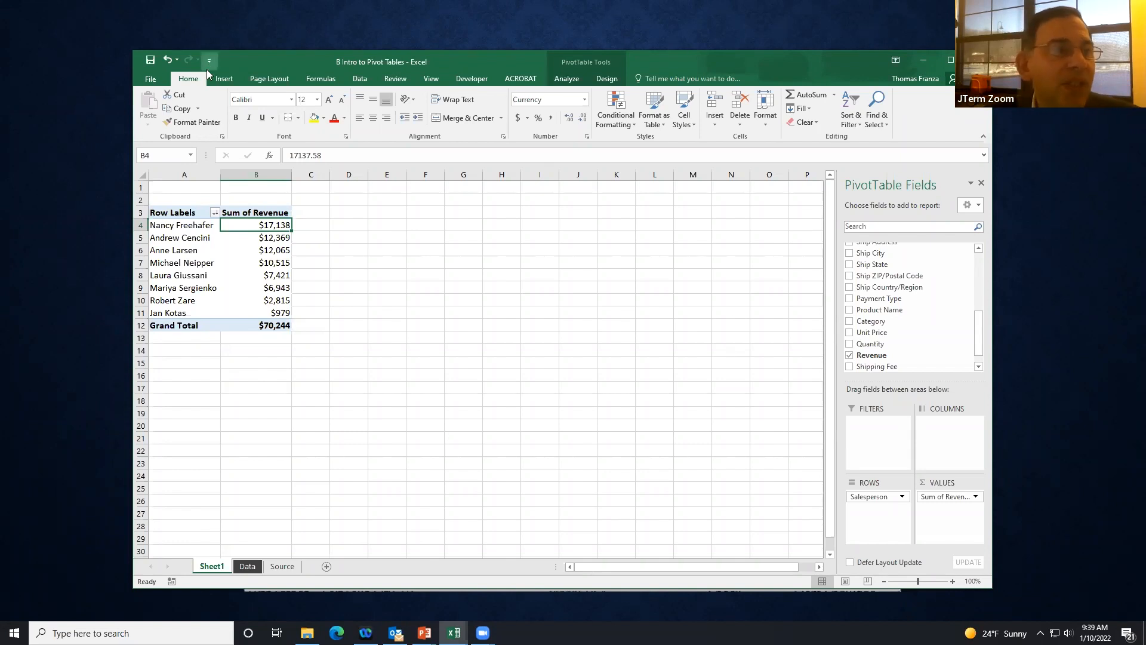
click(566, 79)
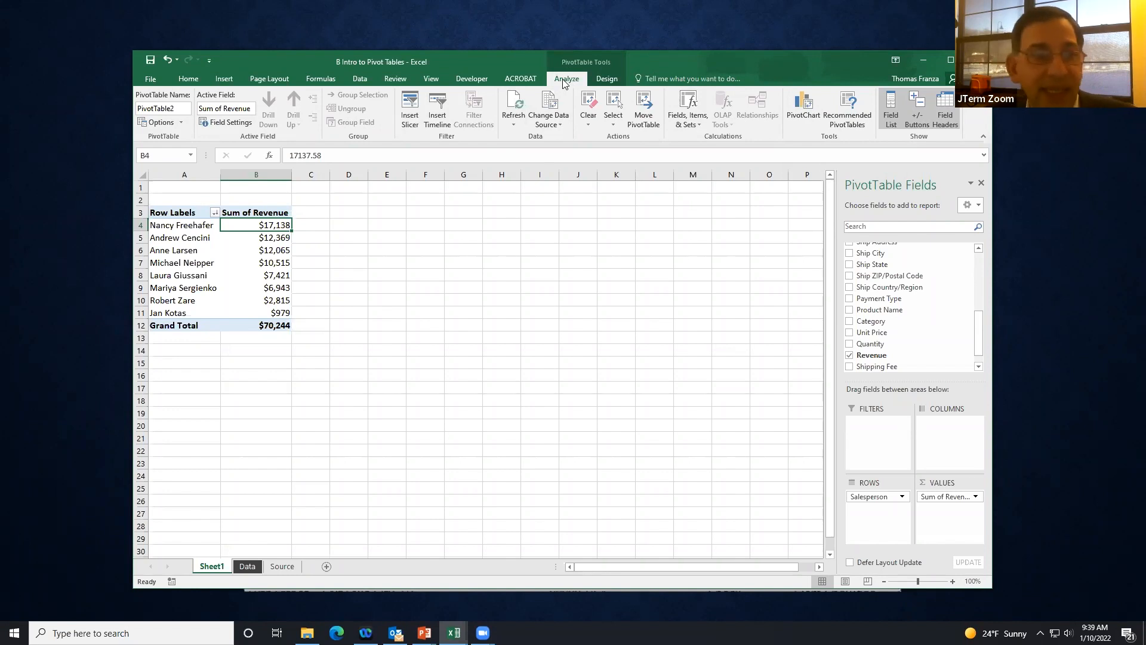
click(801, 101)
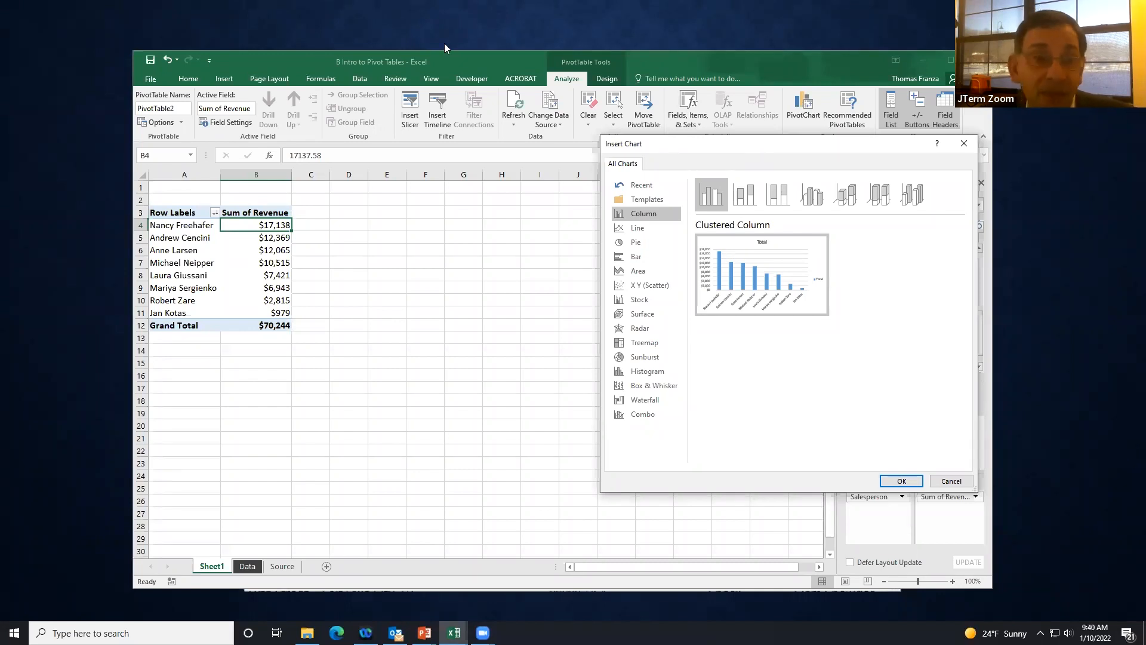
click(645, 259)
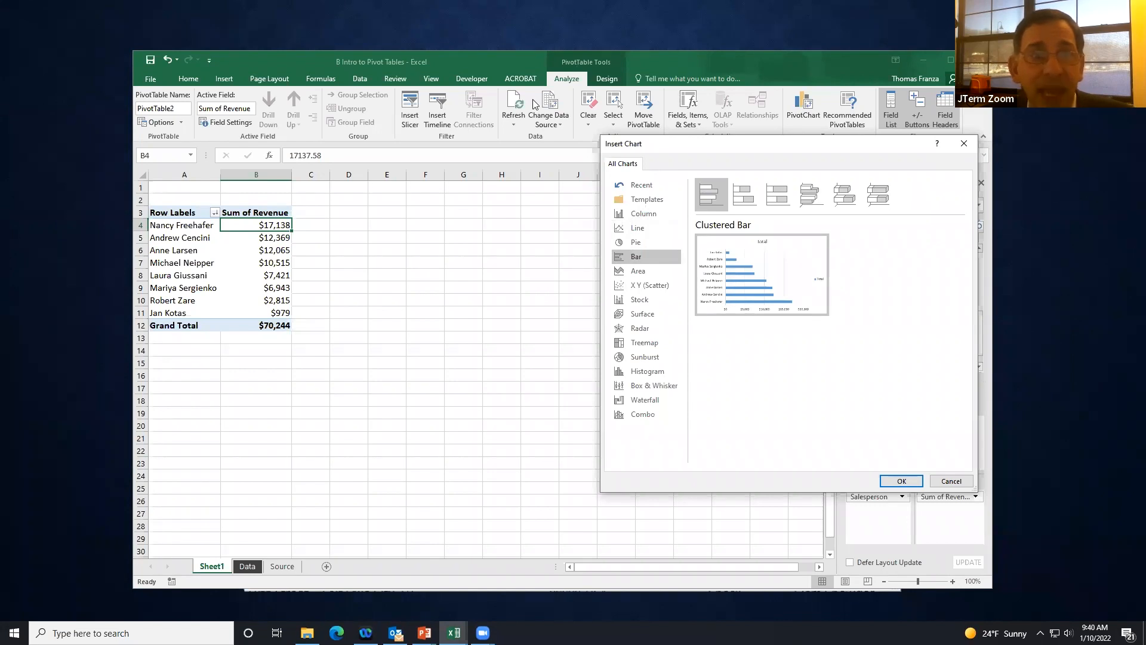
click(902, 481)
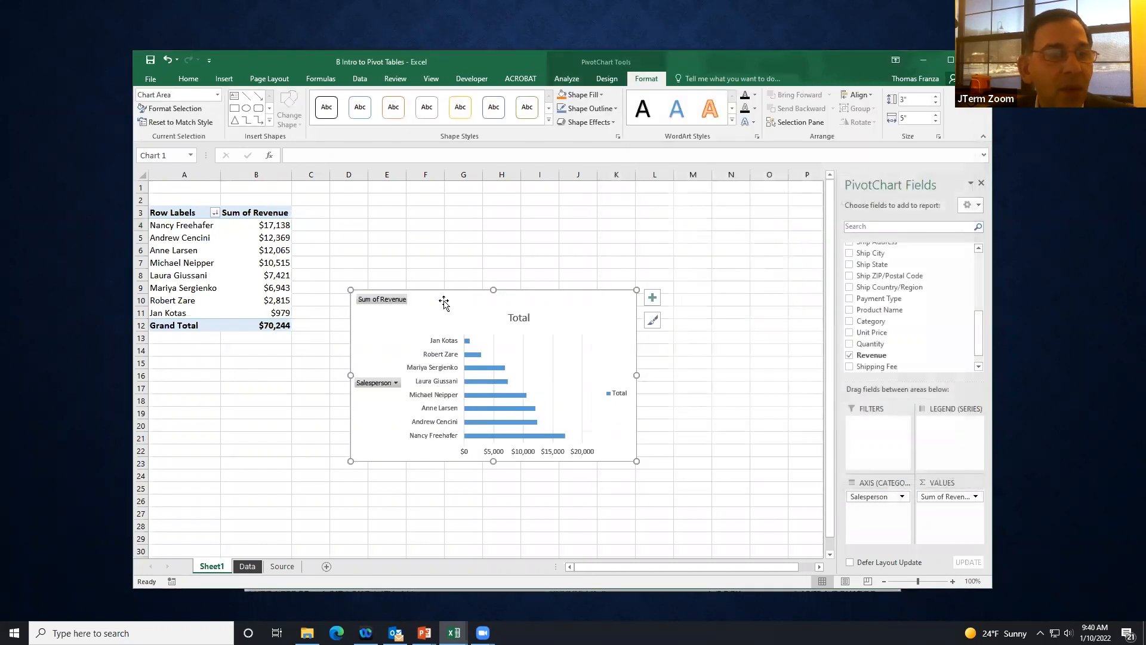
Step: Move the PivotChart up beside the PivotTable and place a copy of it directly below the original
drag(477, 303, 461, 229)
right_click(461, 224)
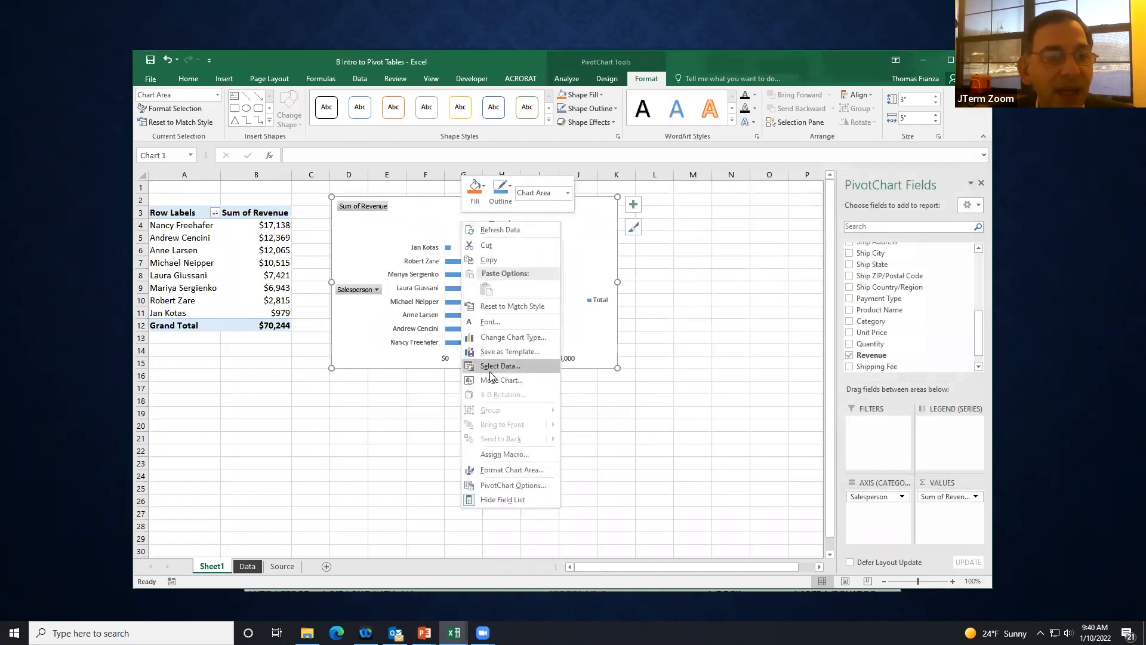
click(500, 259)
click(364, 428)
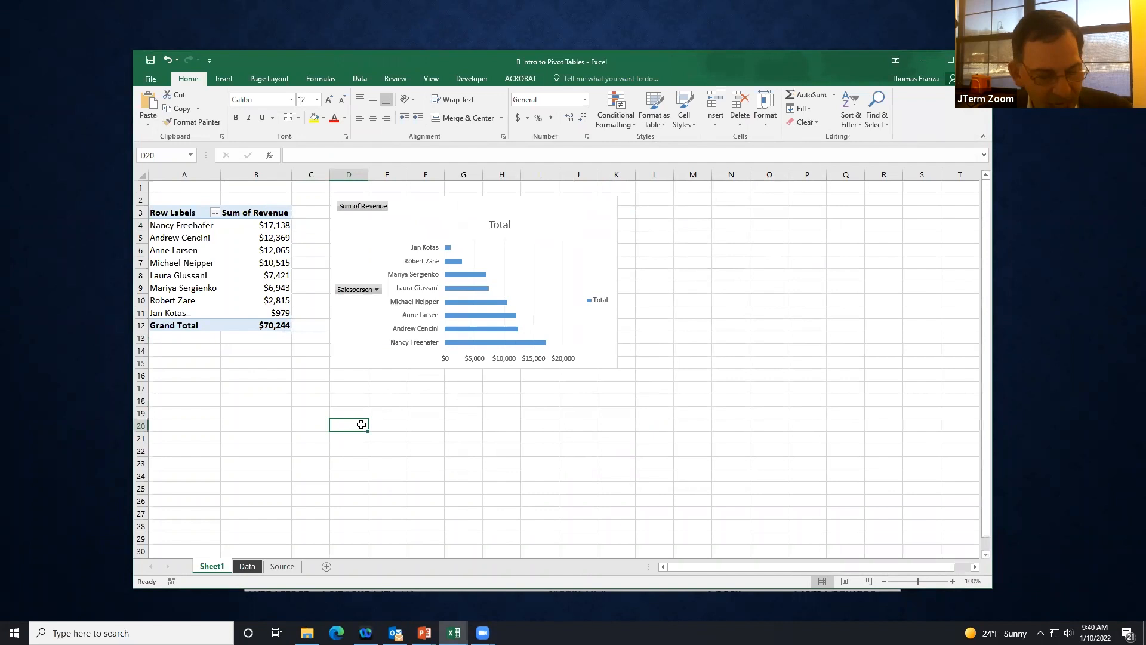
key(ctrl+v)
drag(425, 421, 426, 390)
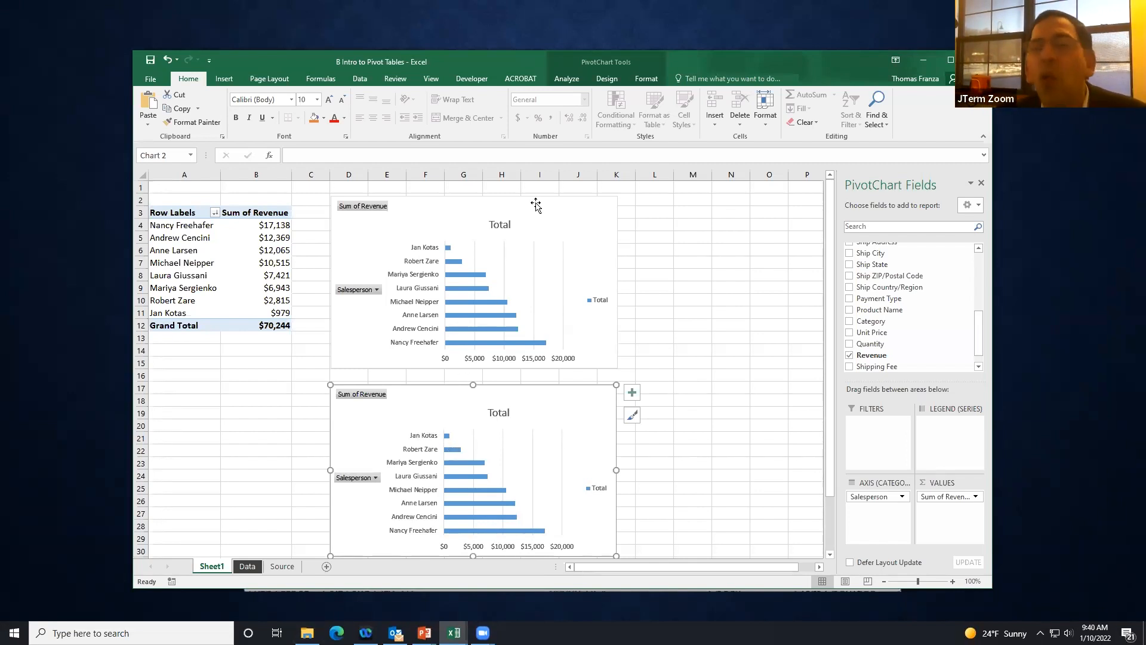
Step: Hide all field buttons on the upper PivotChart
click(592, 206)
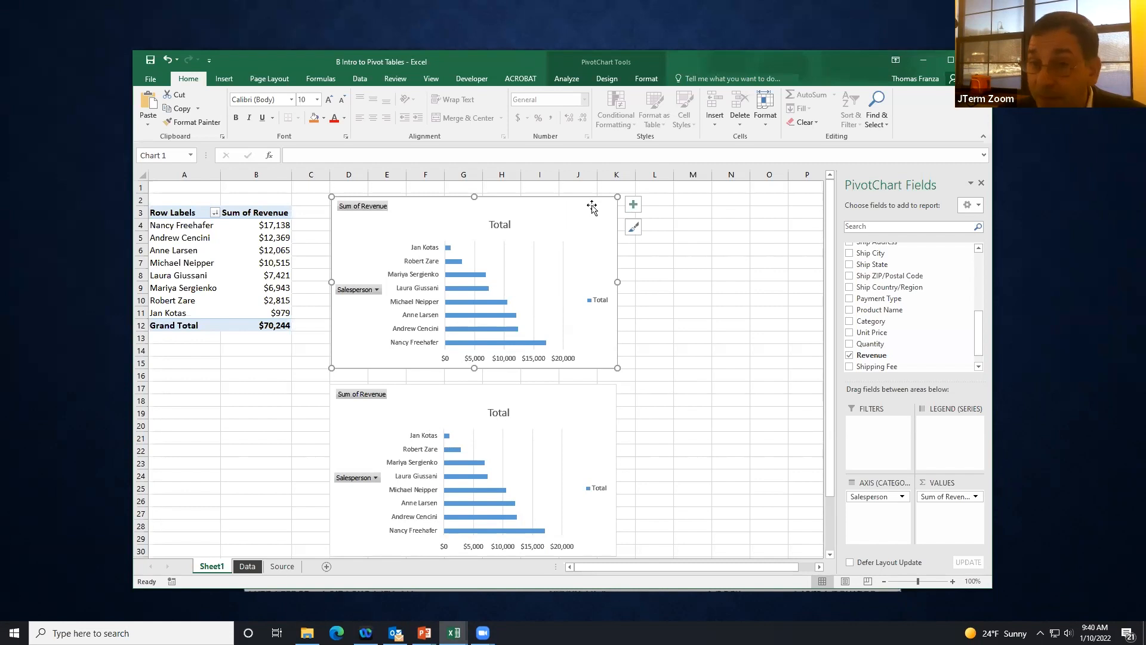
click(377, 290)
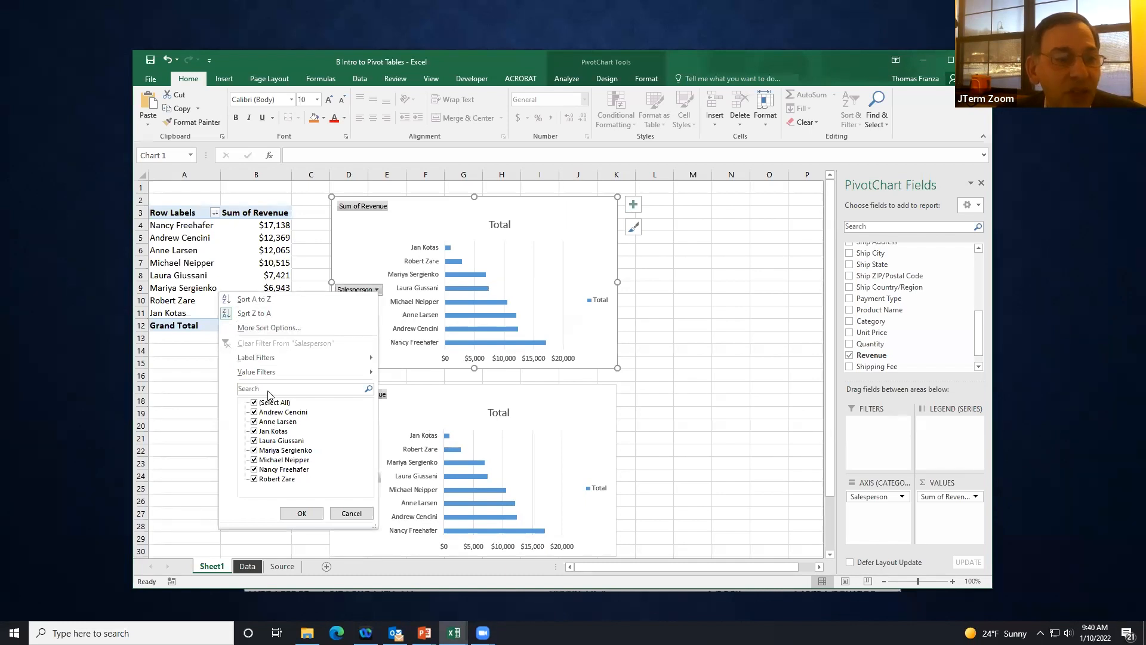
click(679, 260)
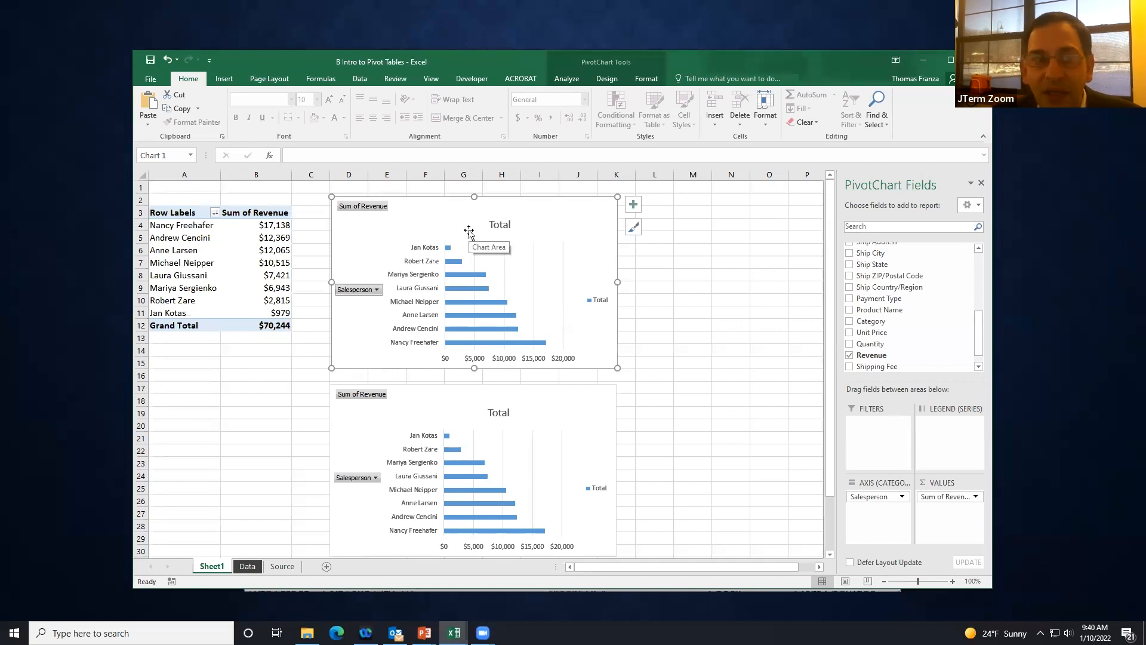
right_click(355, 290)
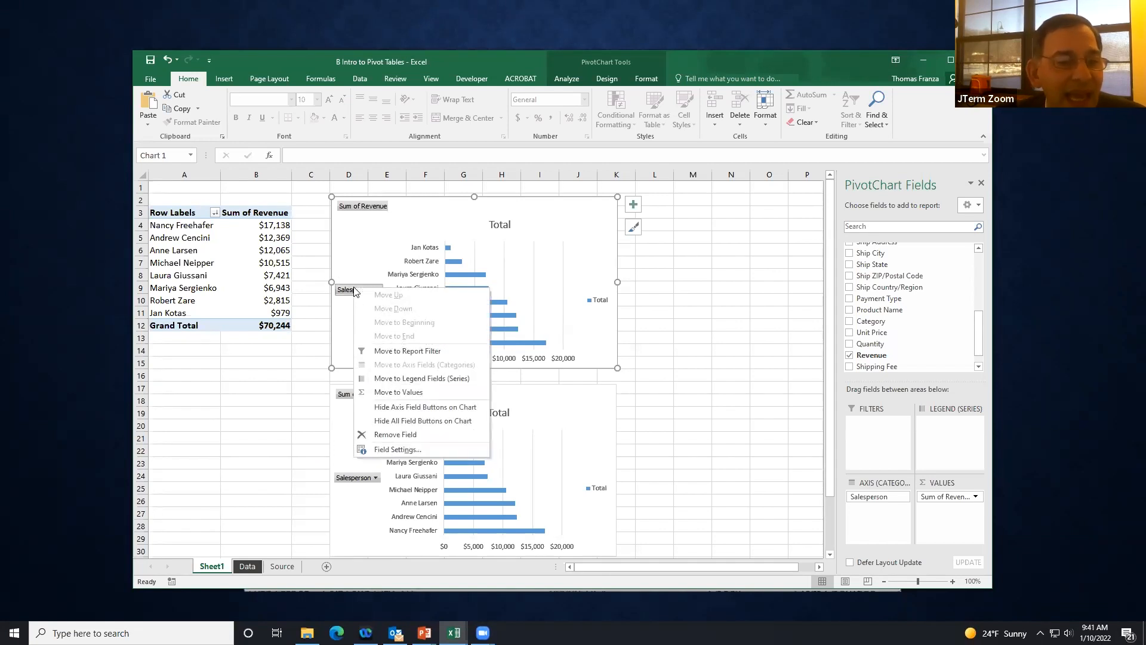
click(427, 421)
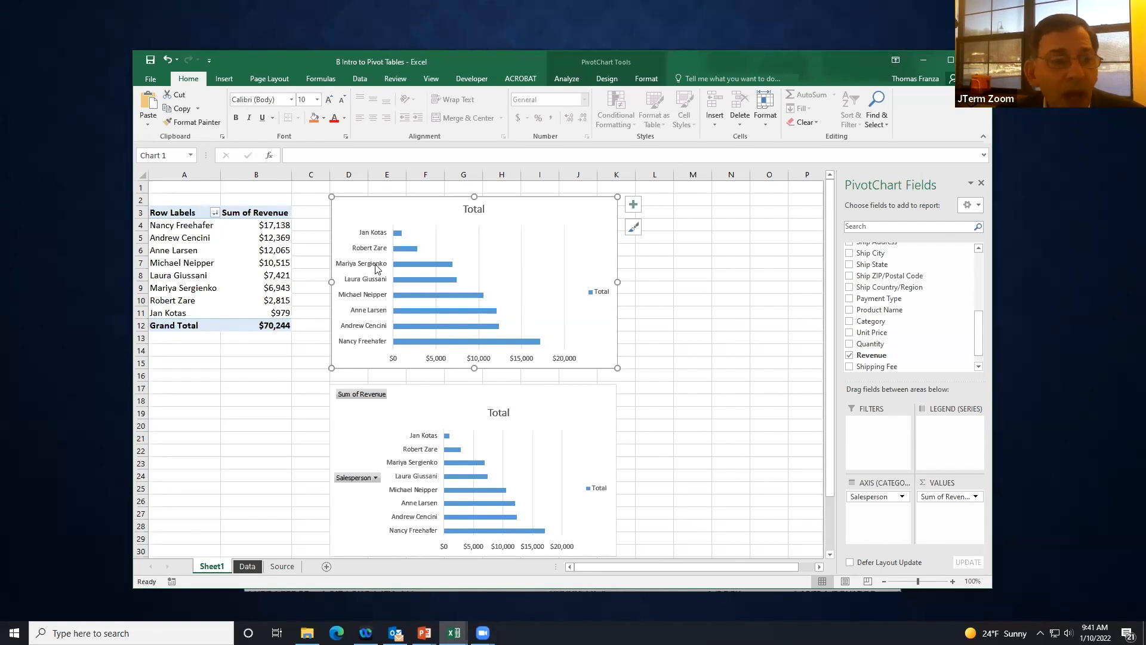
Step: Format the upper chart's salesperson axis to show its categories in reverse order
click(375, 281)
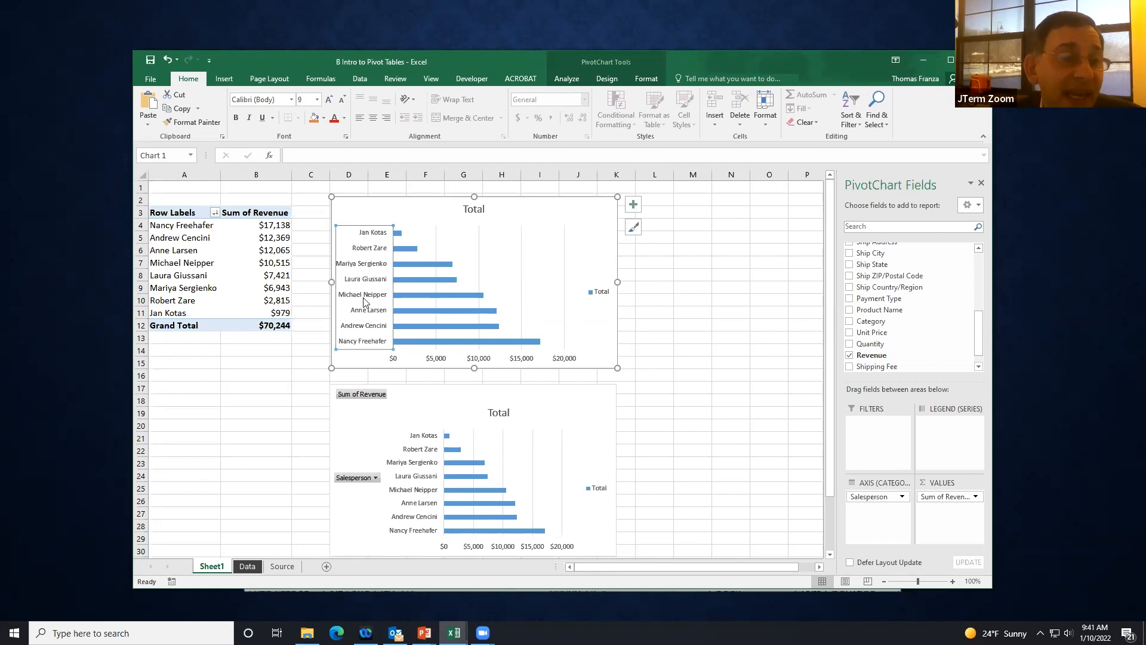
right_click(371, 285)
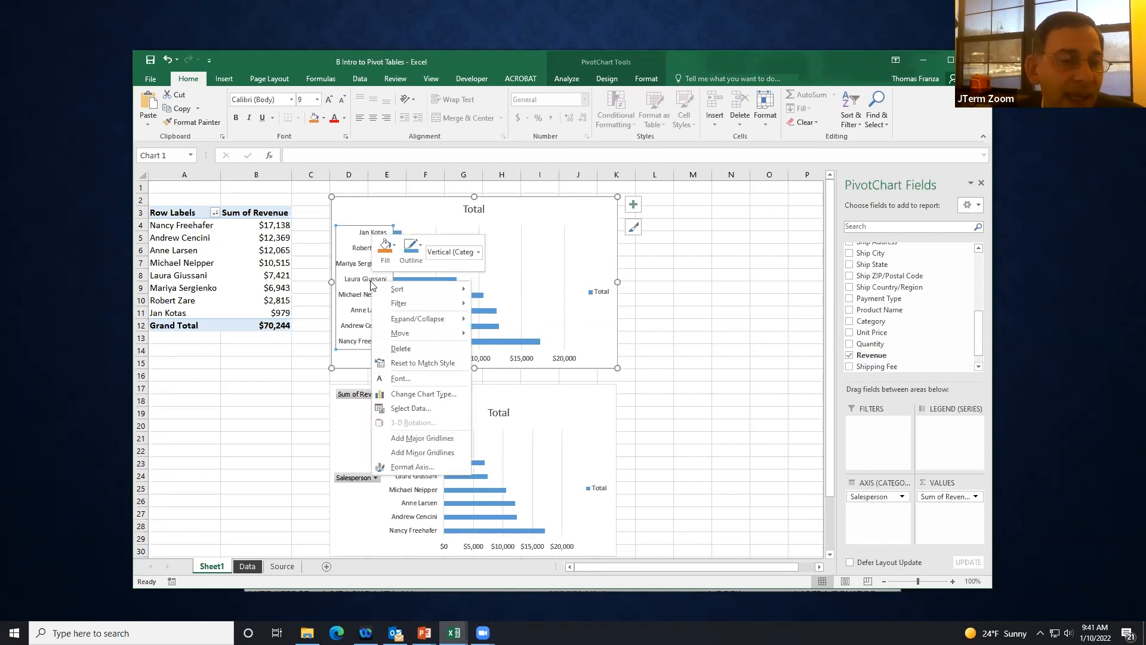
click(416, 467)
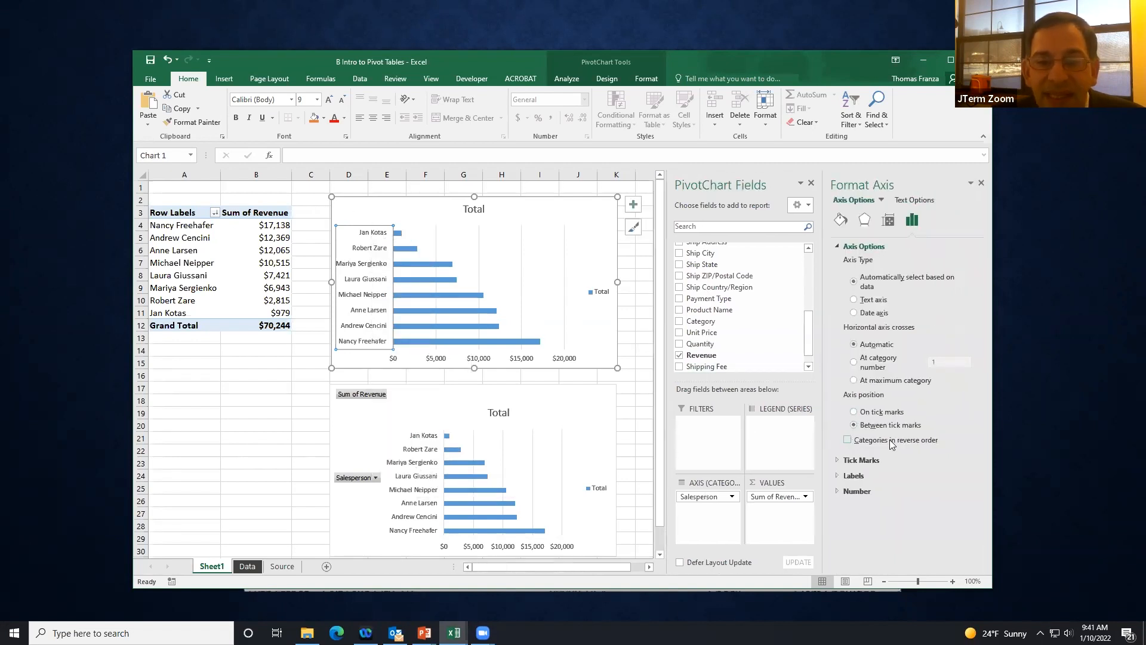
click(848, 441)
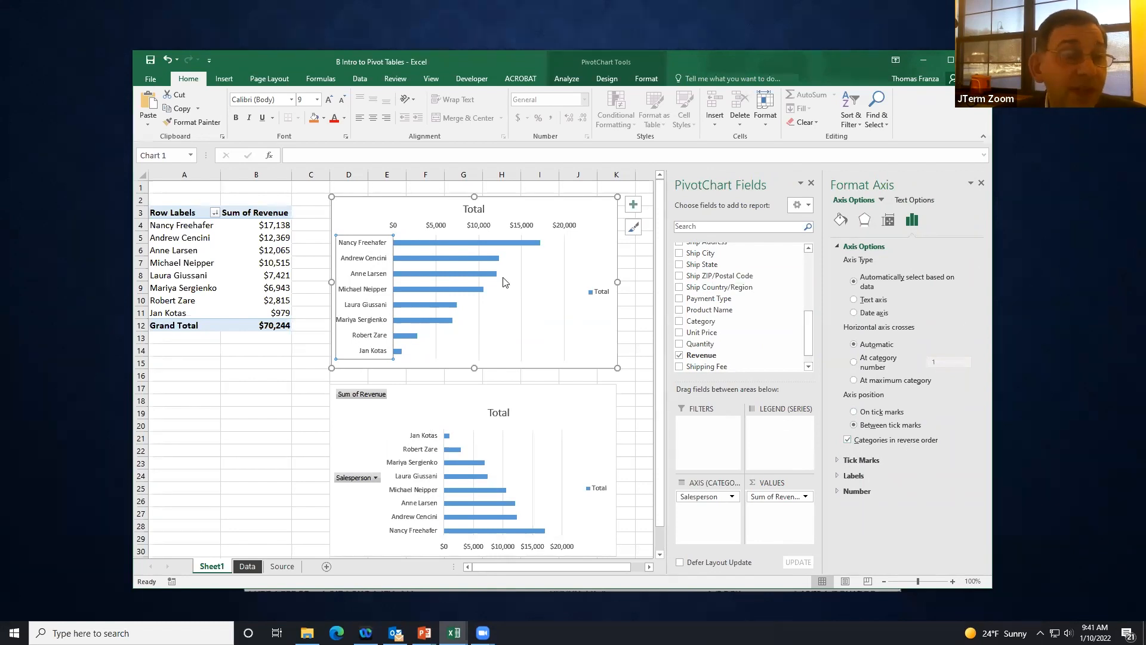
click(981, 184)
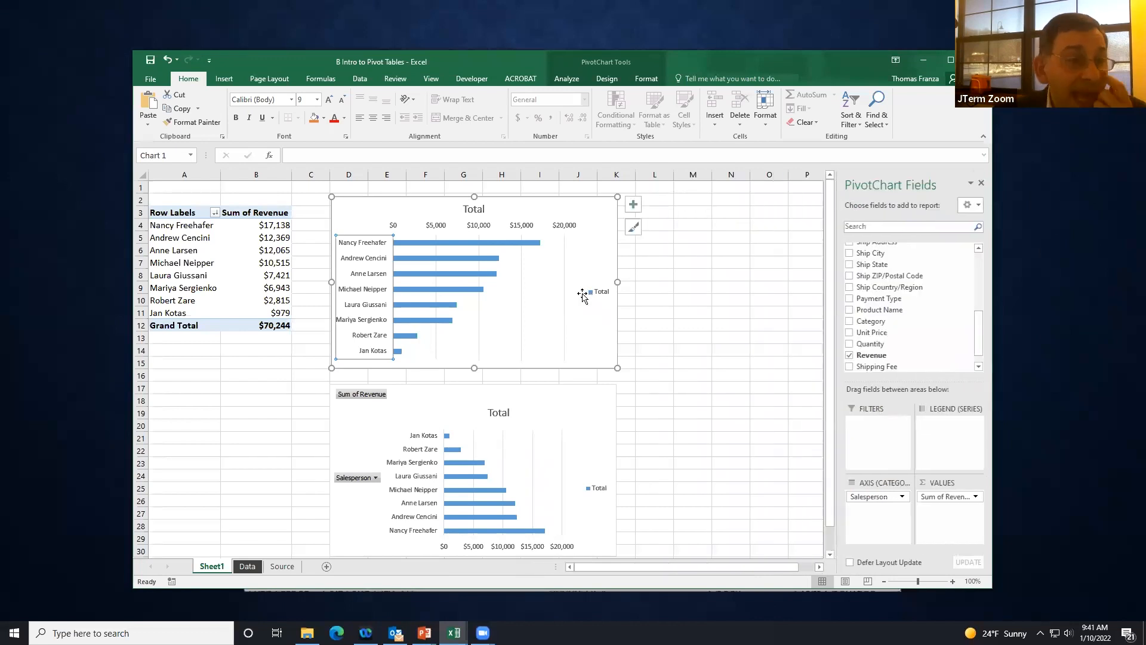
Step: Delete the dollar value axis and the Total legend from the upper chart
click(428, 216)
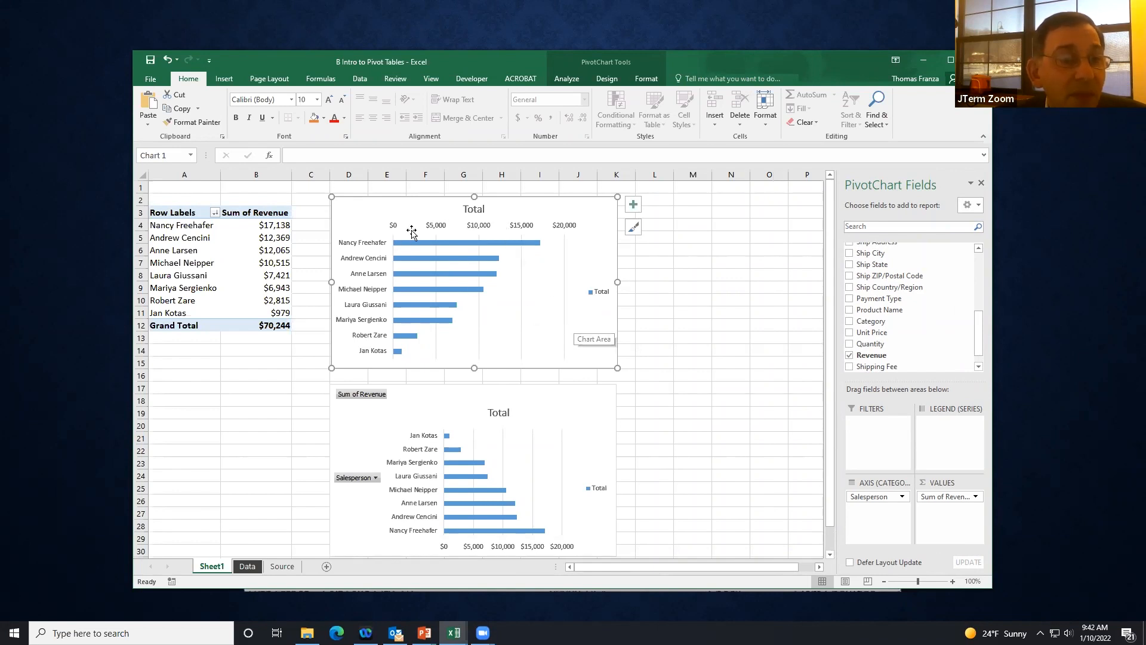
click(439, 226)
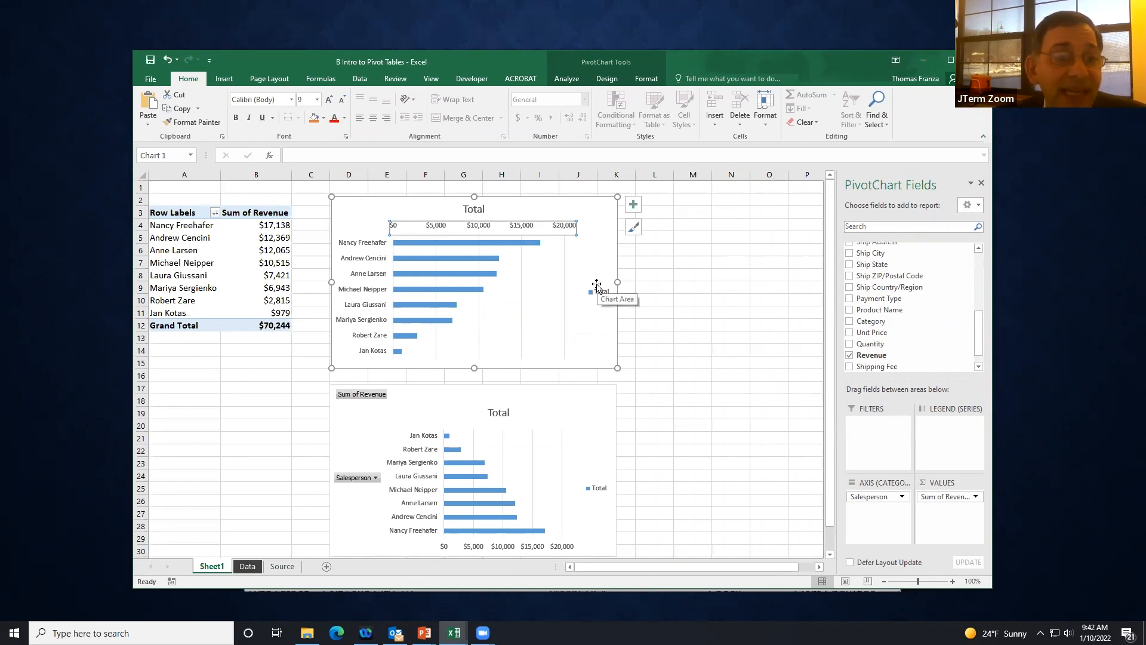
key(Delete)
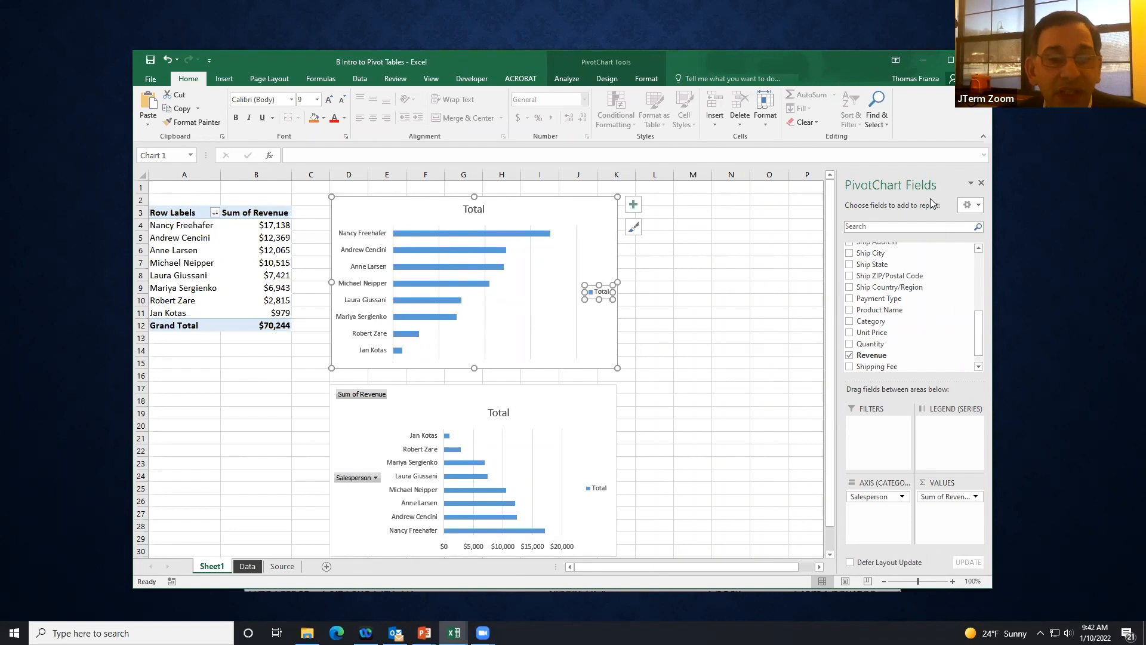
key(Delete)
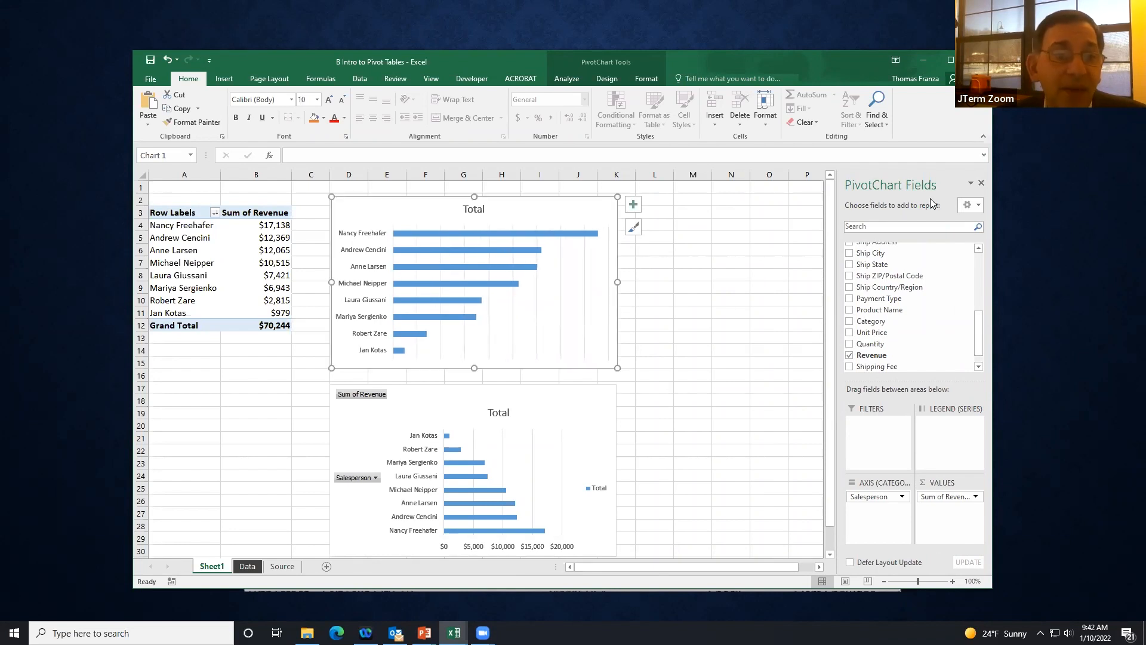
Step: Remove the vertical gridlines from the upper chart's plot area
click(584, 265)
click(585, 266)
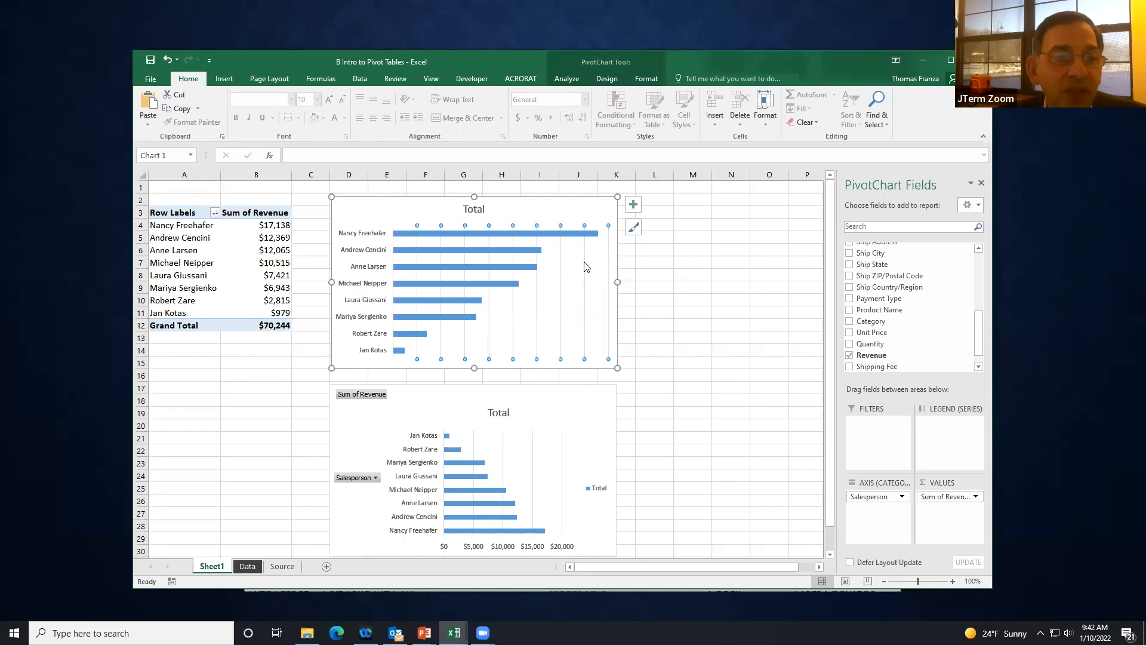
click(577, 207)
click(561, 276)
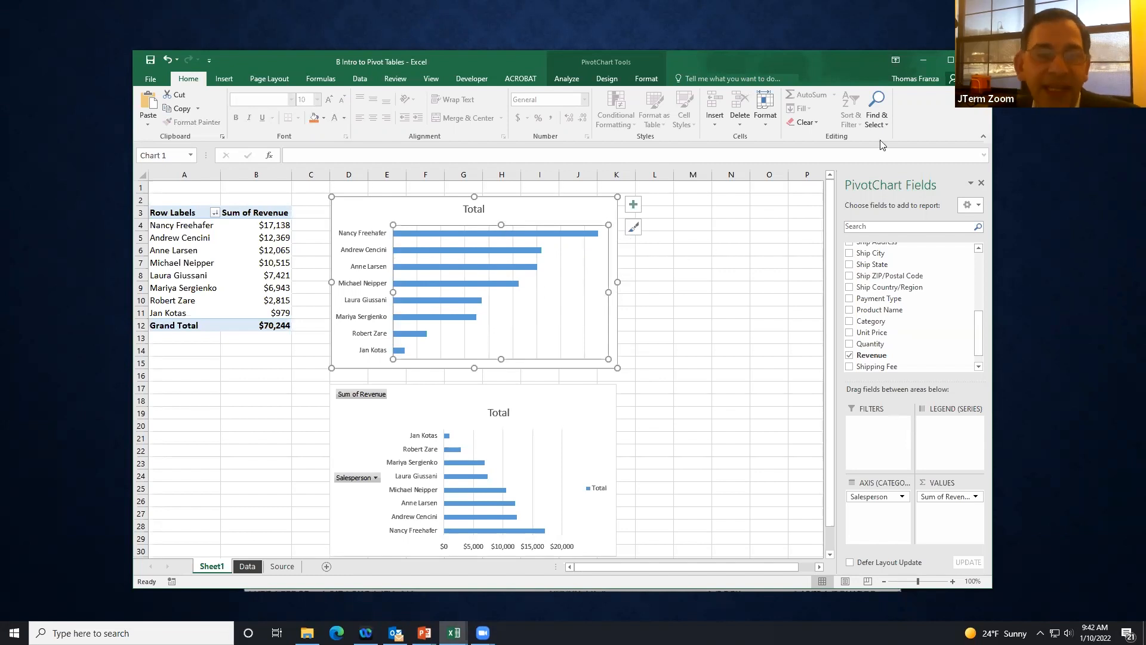
click(561, 287)
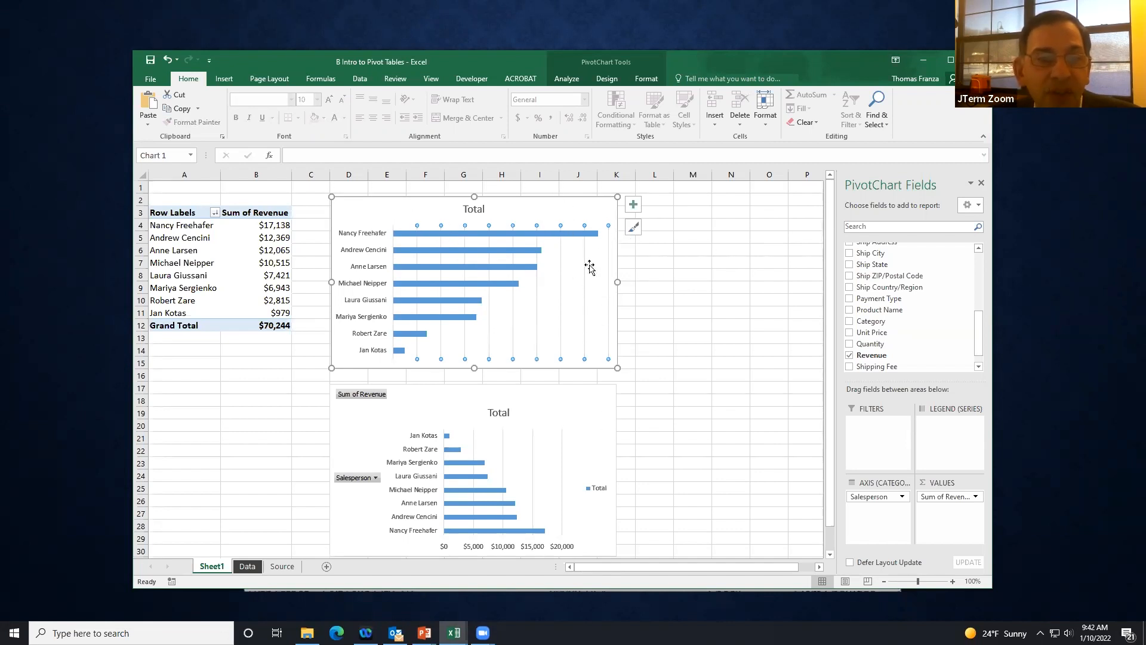
key(Delete)
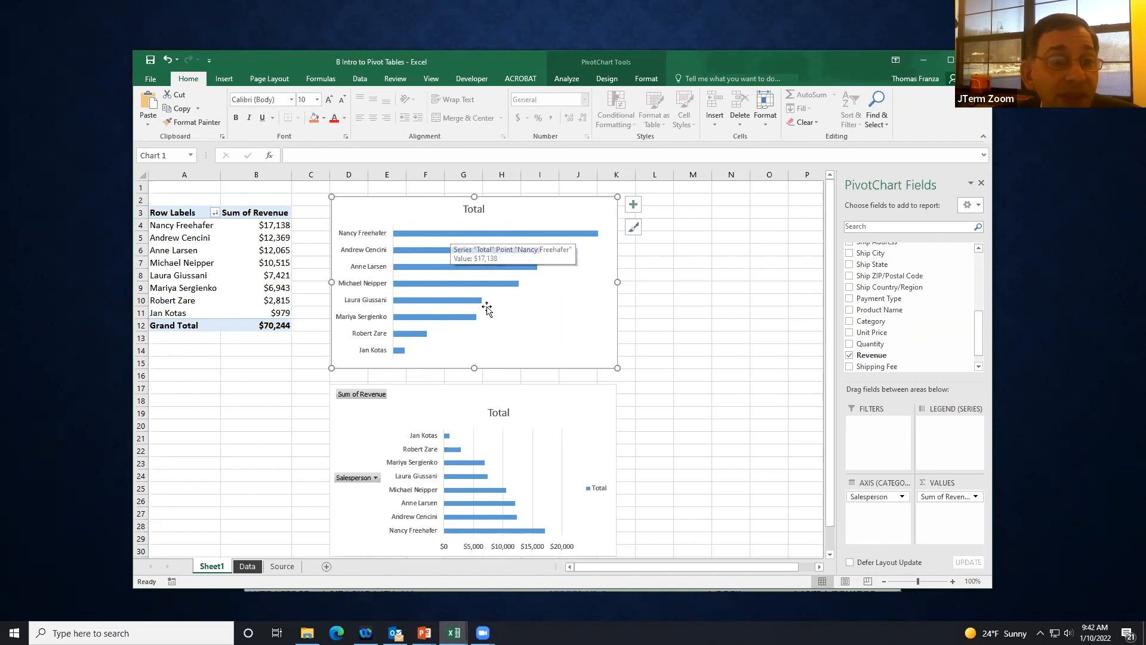
Step: Add data labels with the revenue values to the bars of the upper chart
right_click(461, 233)
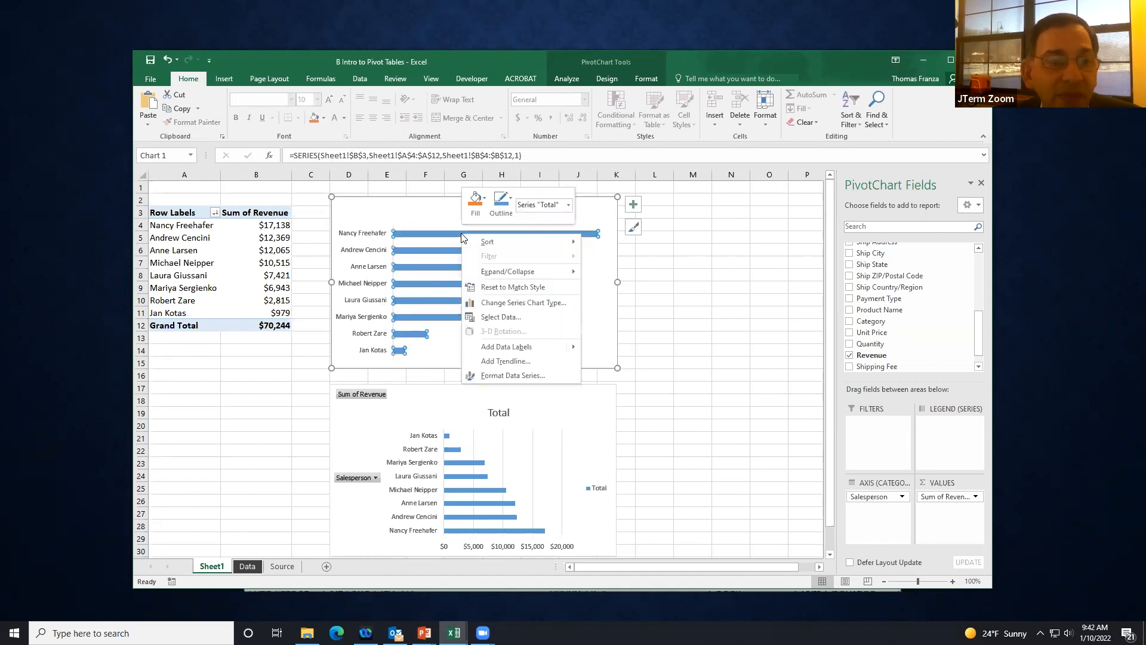
click(634, 205)
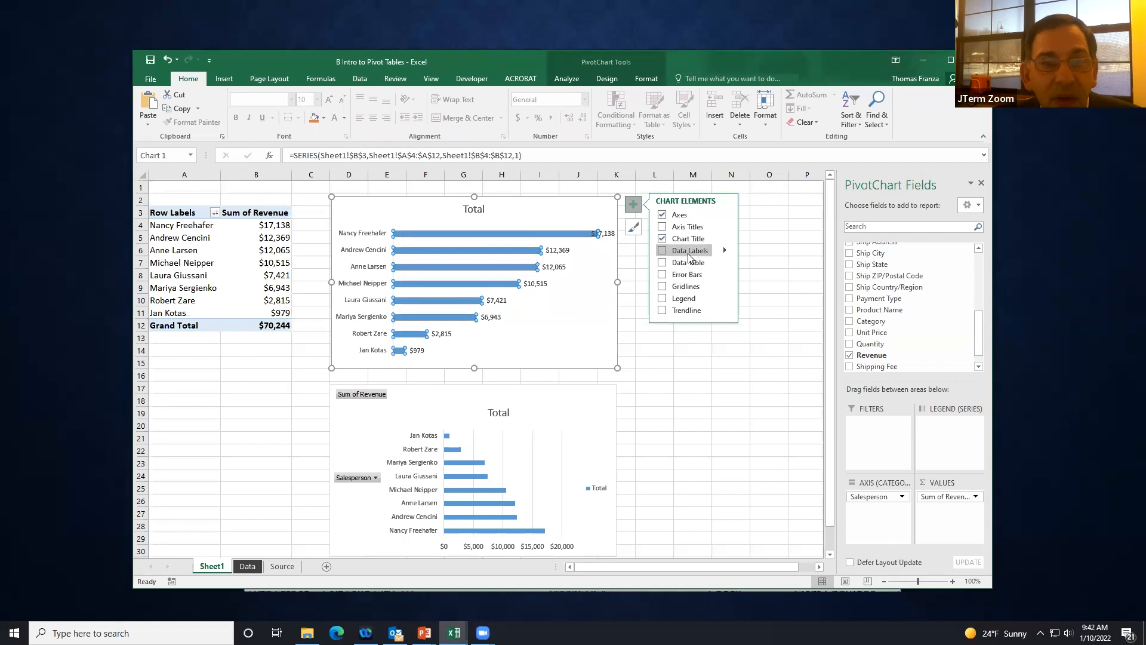
click(631, 206)
right_click(528, 239)
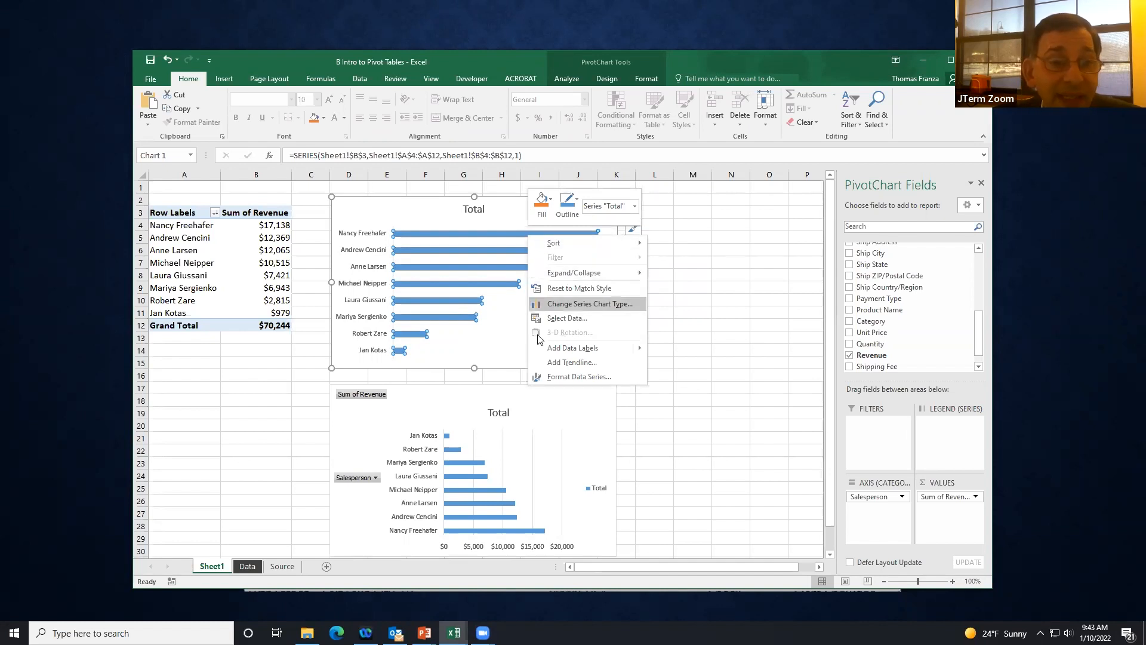
mouse_move(546, 350)
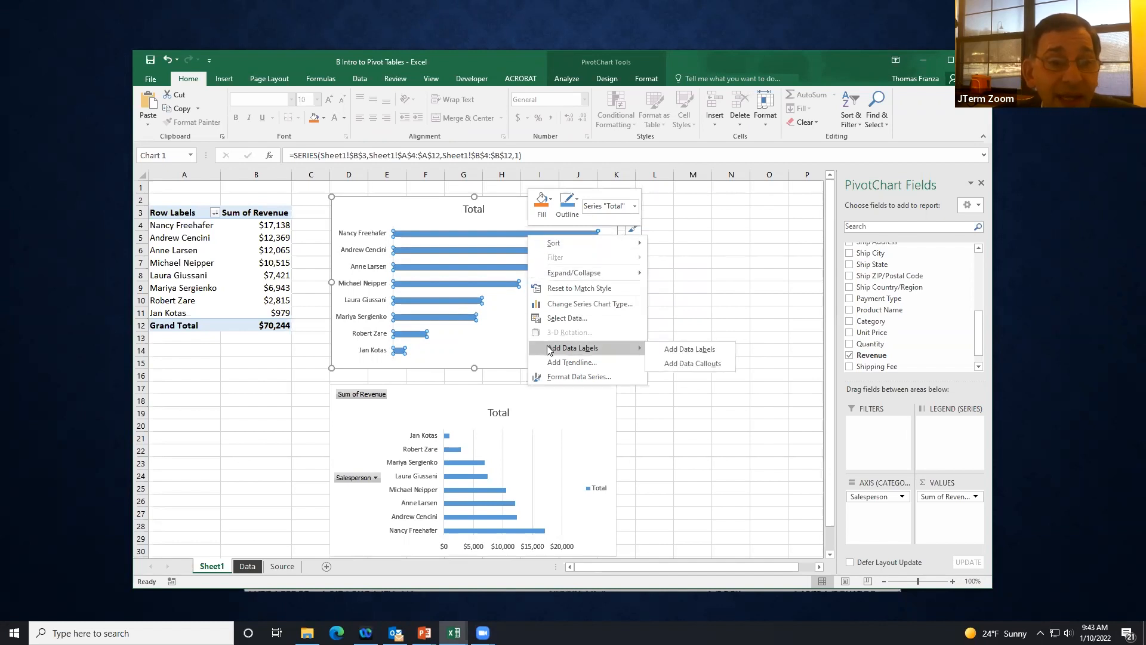
click(679, 349)
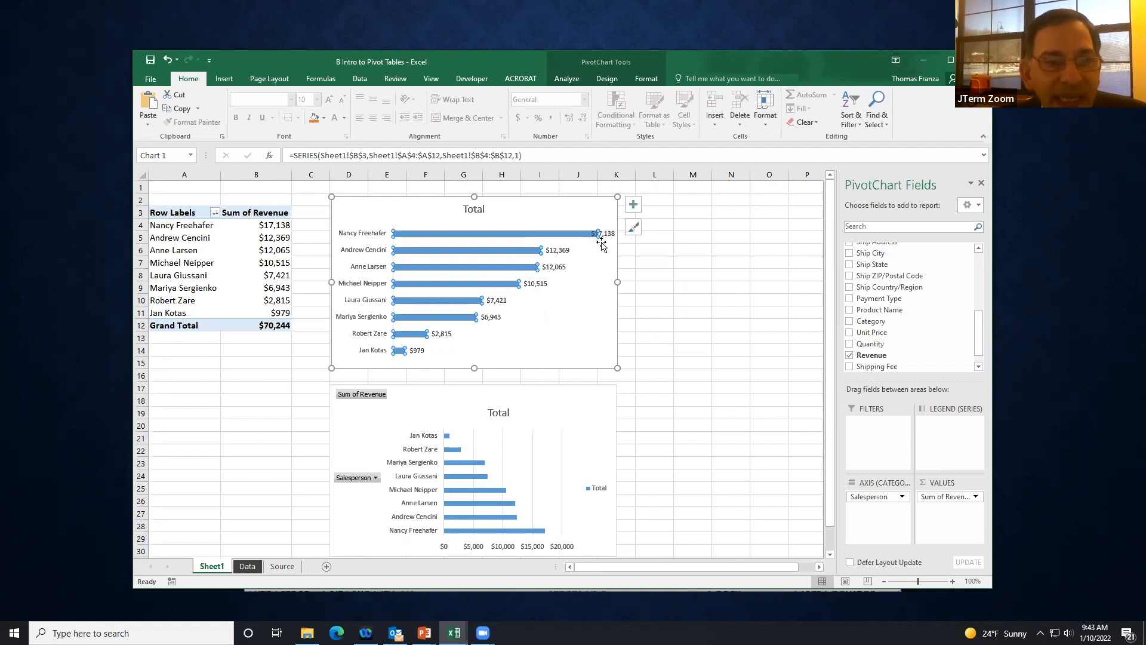
Step: Narrow the upper chart slightly from its right edge, ending in column J
click(589, 273)
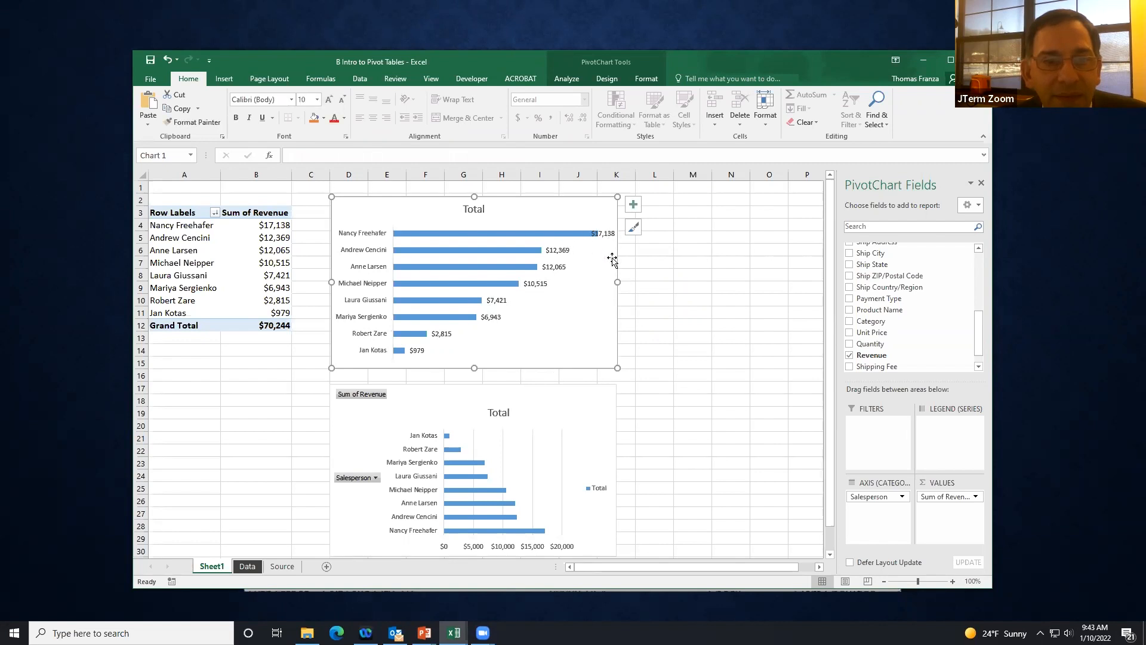
drag(613, 284, 589, 282)
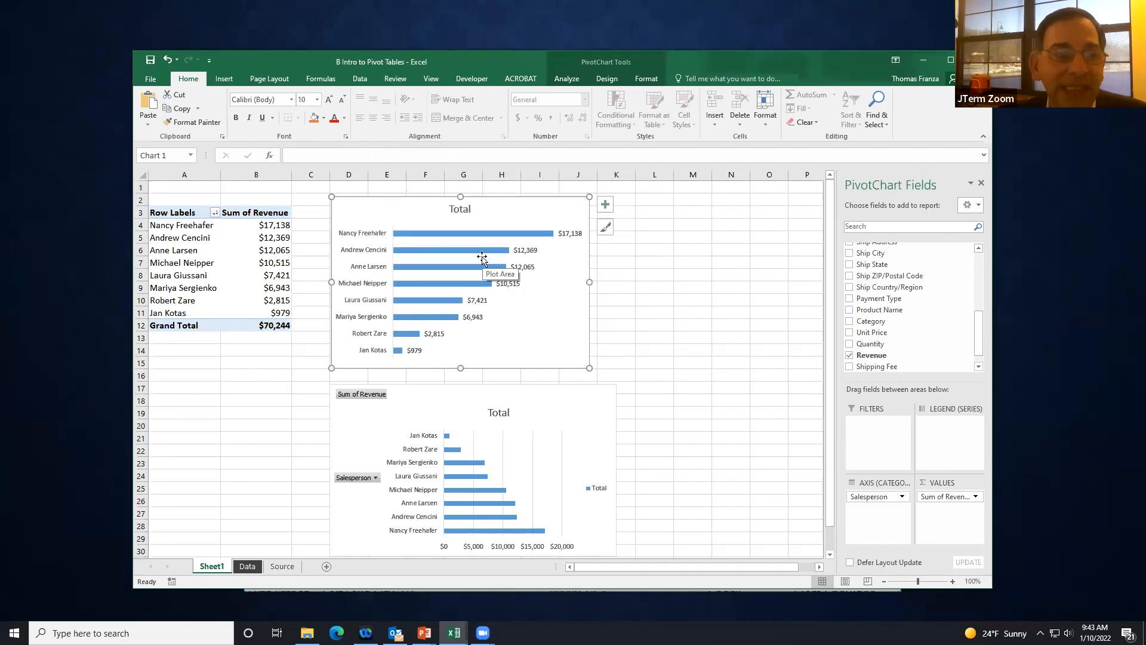
mouse_move(538, 234)
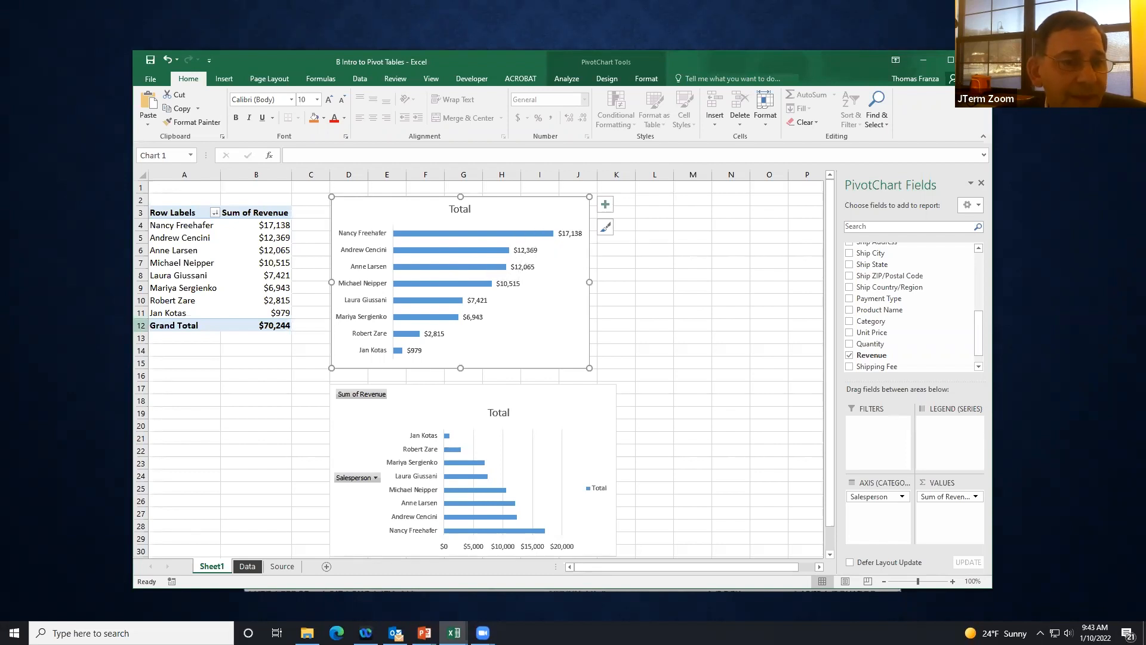
Step: Thicken the bars of the upper chart by setting the data series gap width to 68%, and close the formatting pane
click(463, 232)
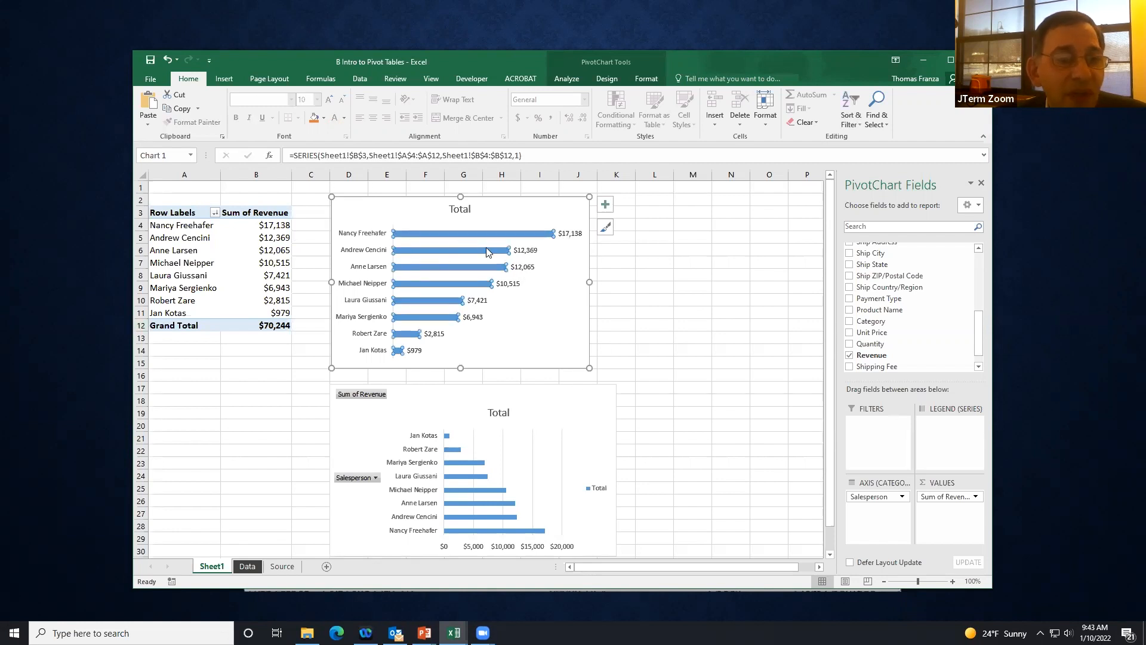
right_click(444, 237)
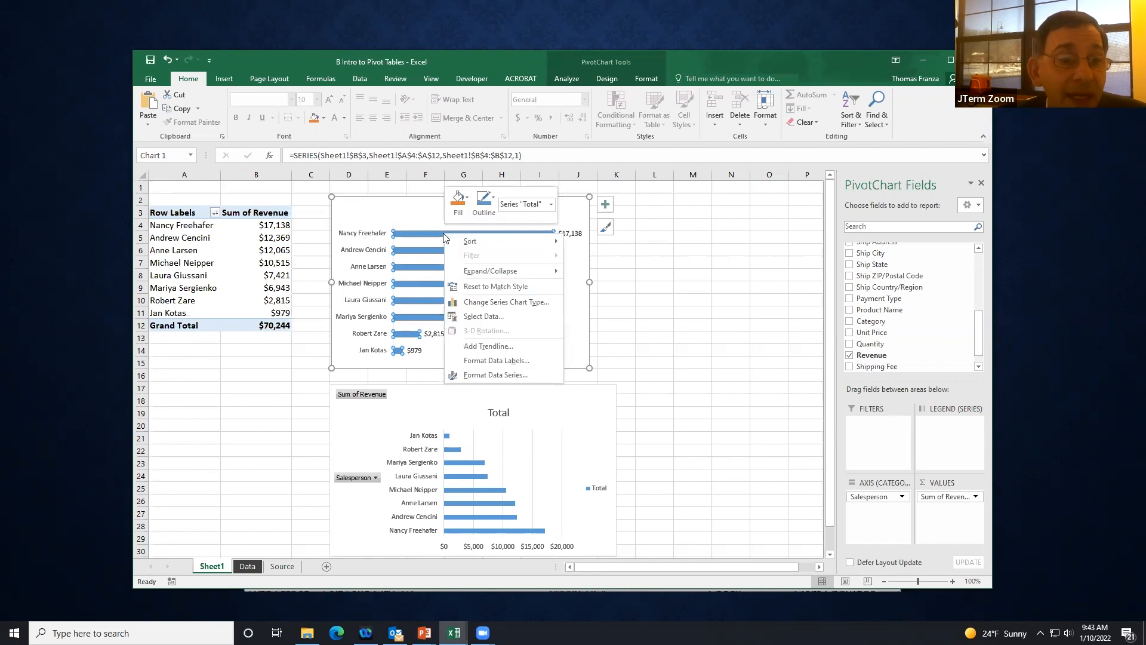
click(478, 375)
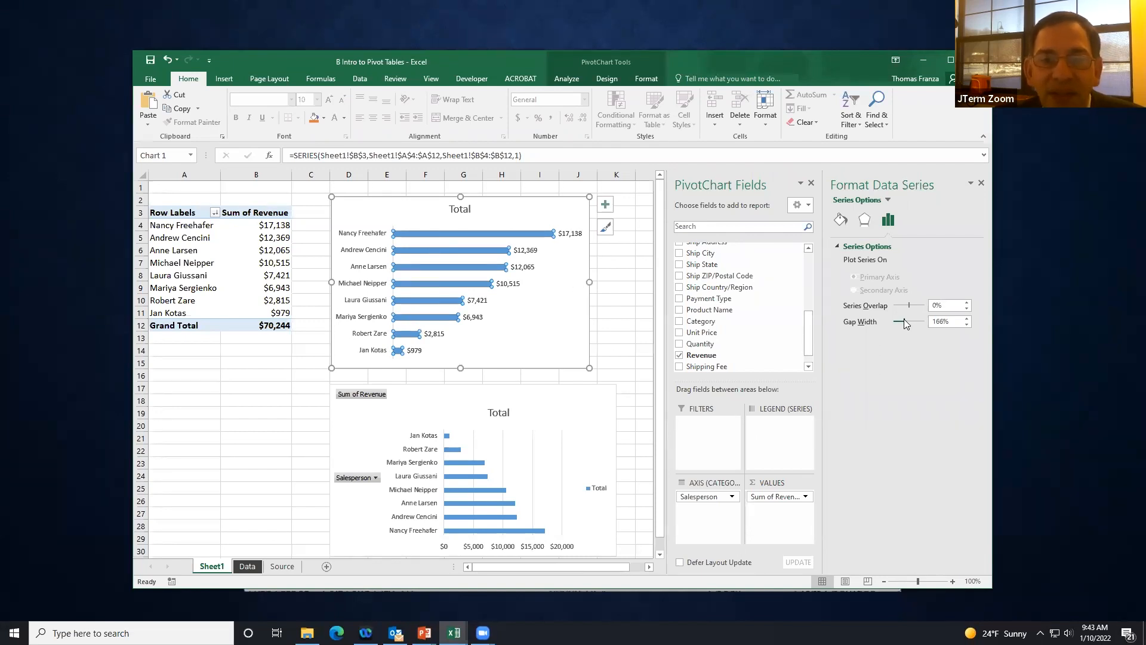
drag(901, 323, 899, 323)
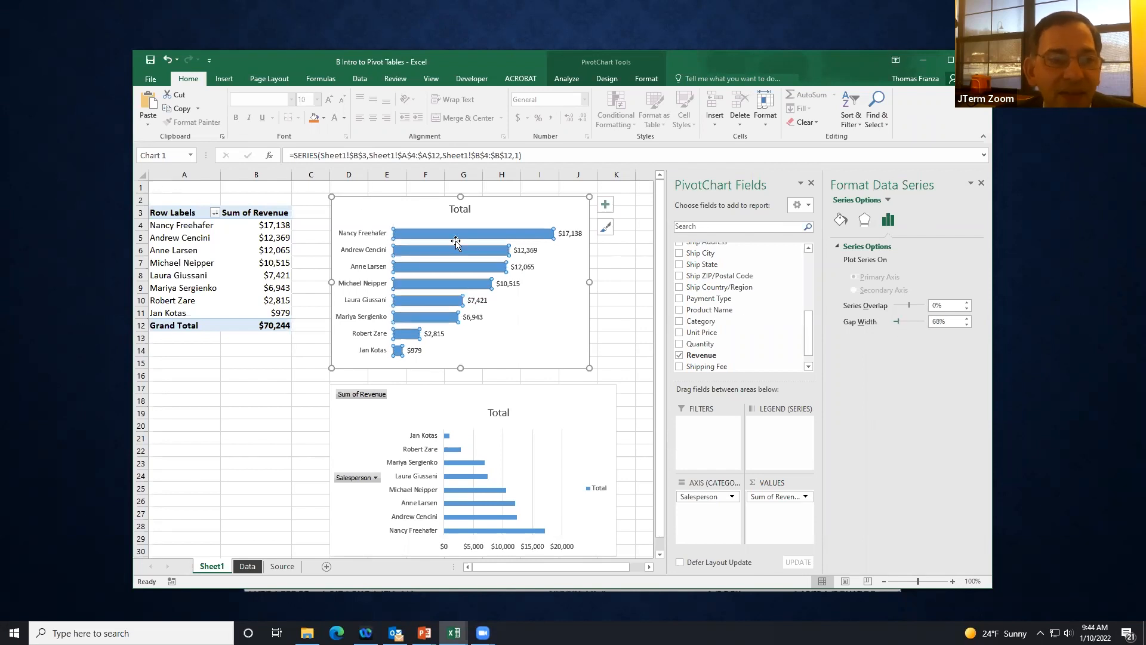
mouse_move(478, 234)
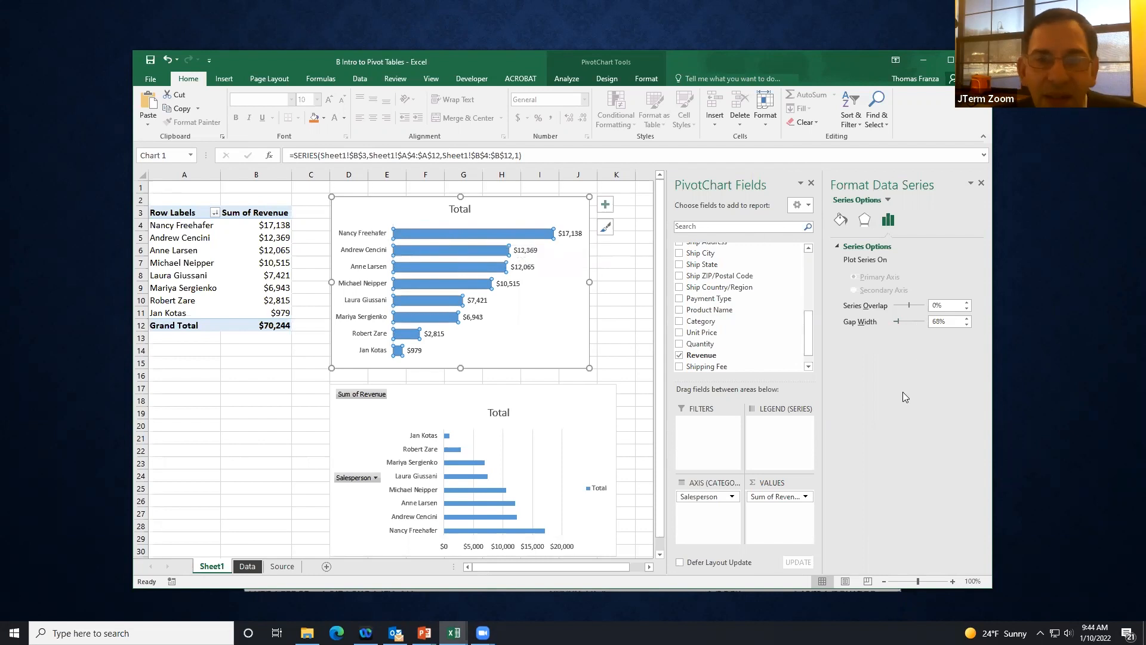
click(981, 183)
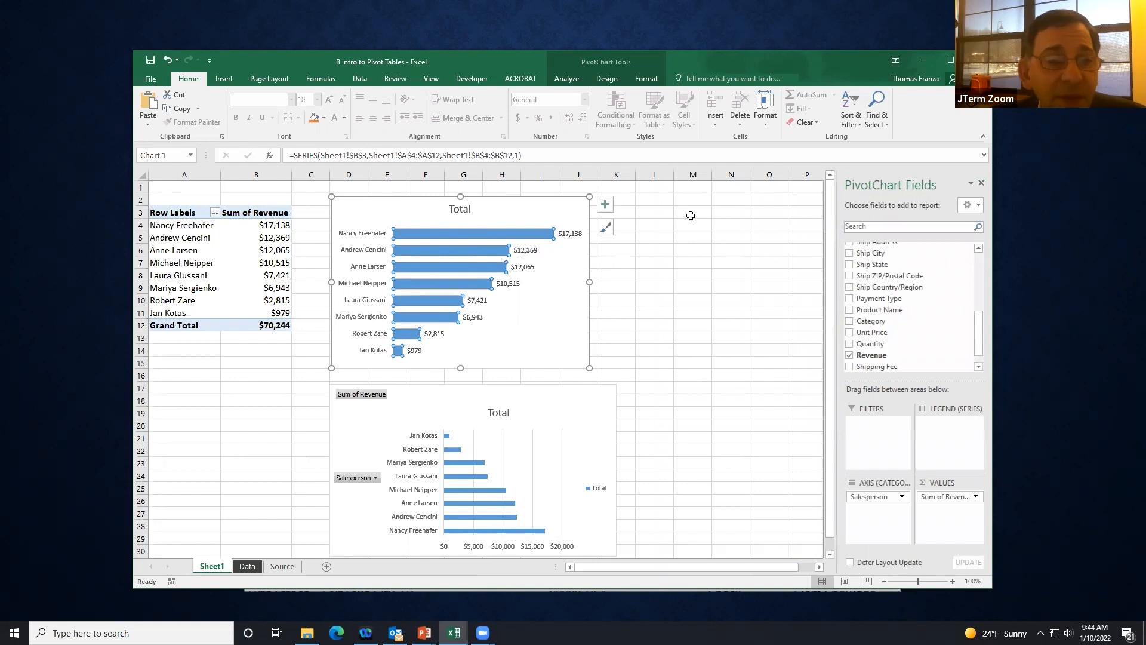
Step: Retitle the upper chart "Revenue by Rep for Dec 2014"
click(460, 209)
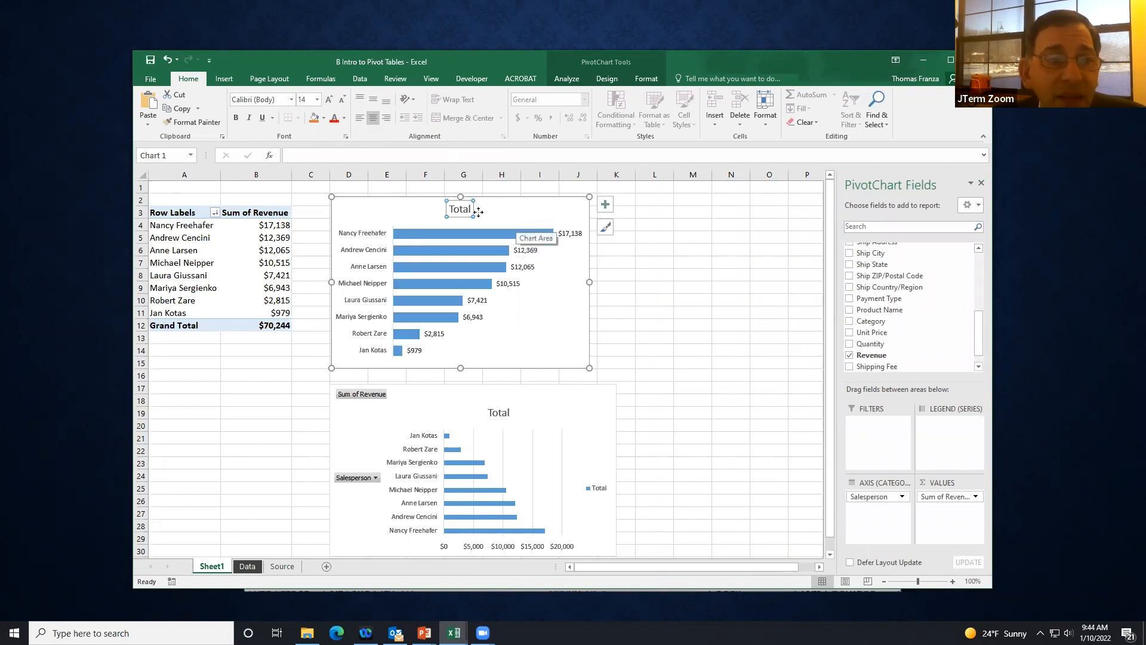
drag(452, 208, 475, 207)
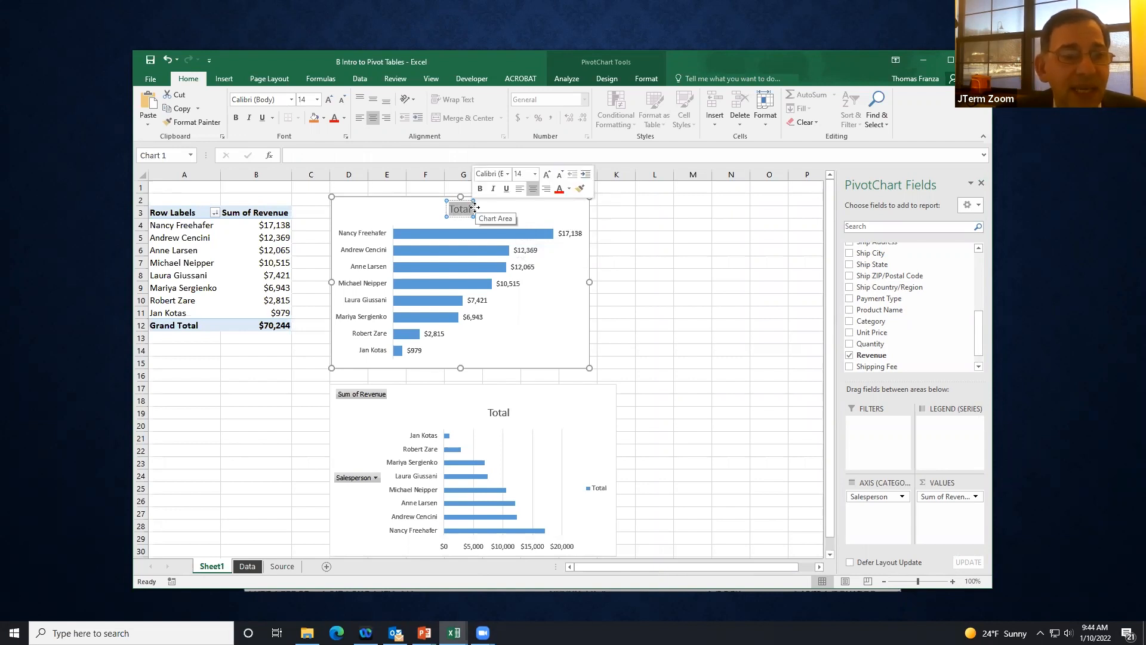
text(Reven)
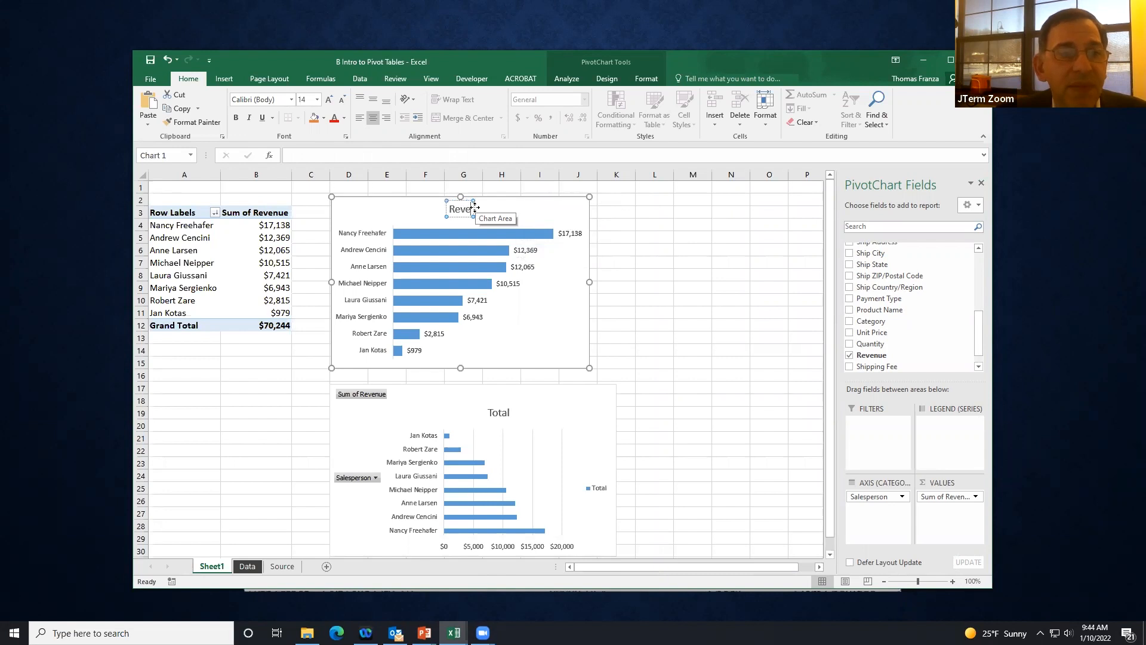
text(ue by)
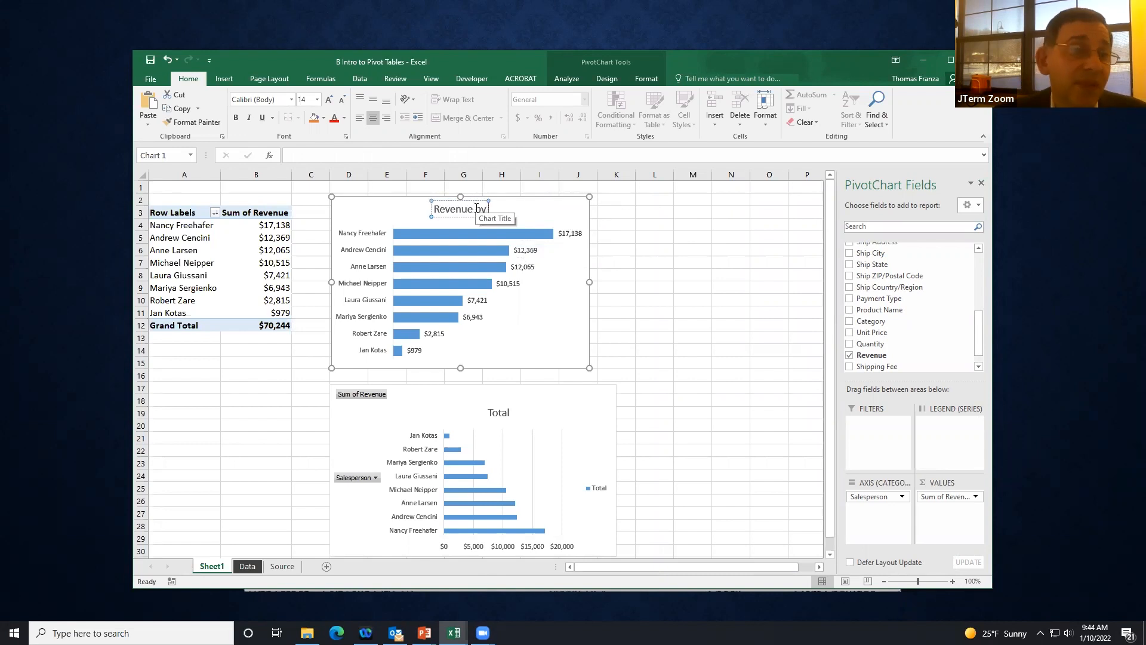
text( Sales)
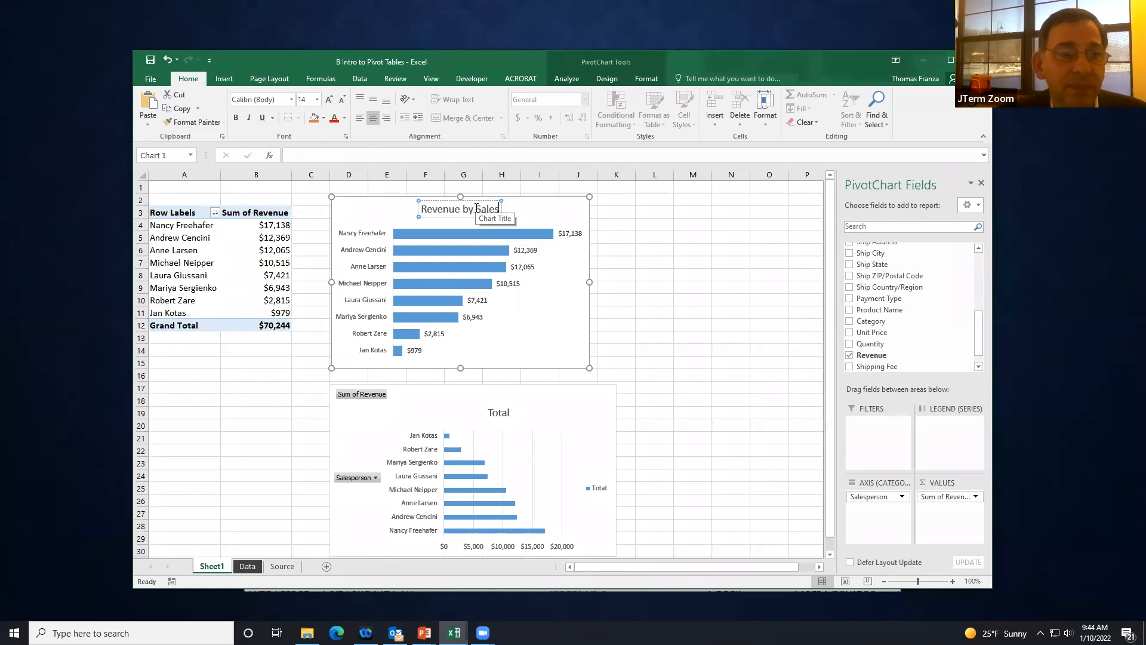
text(Rep)
key(BackSpace)
key(BackSpace)
key(BackSpace)
key(BackSpace)
key(BackSpace)
key(BackSpace)
key(BackSpace)
key(BackSpace)
text(Rep)
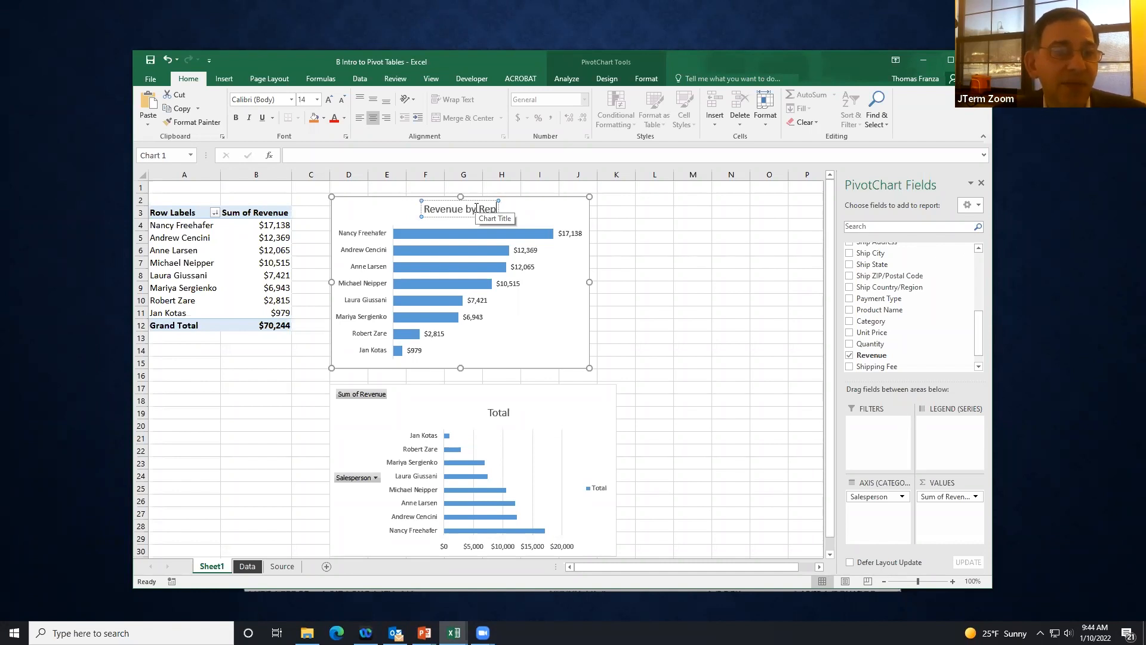
text( for D)
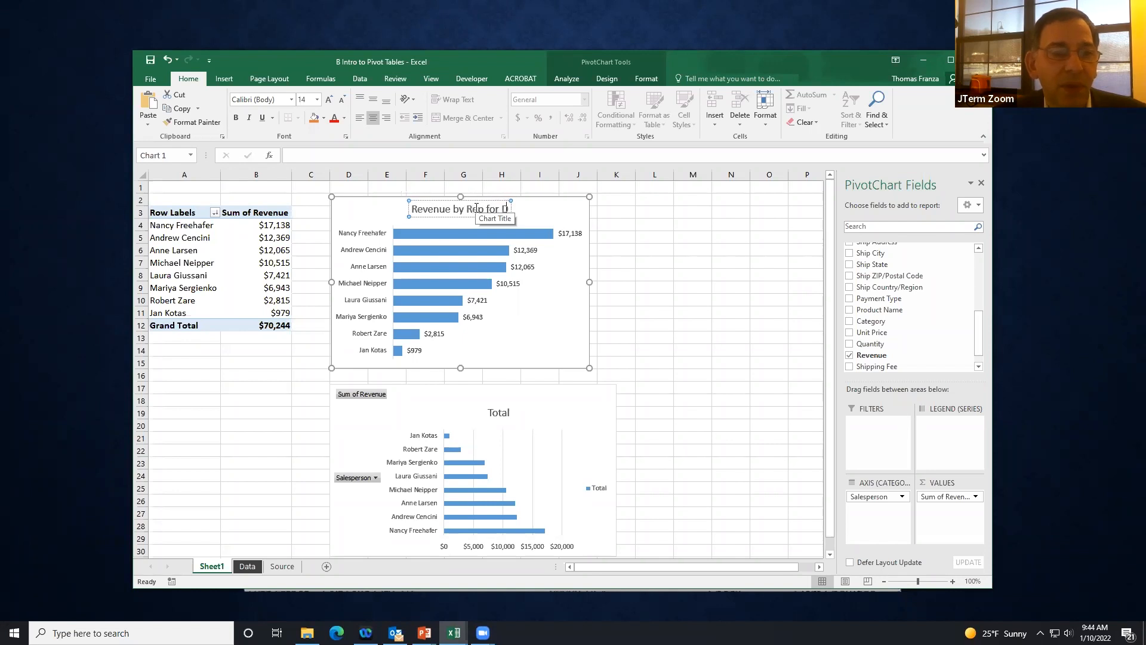
text(ec 201)
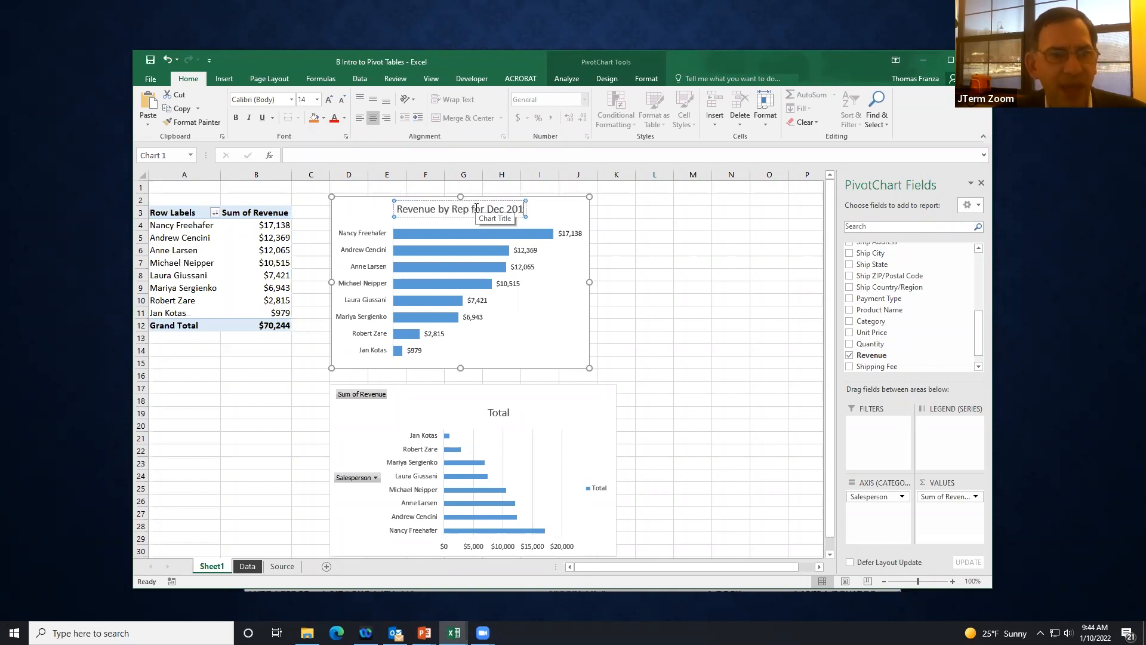
text(4)
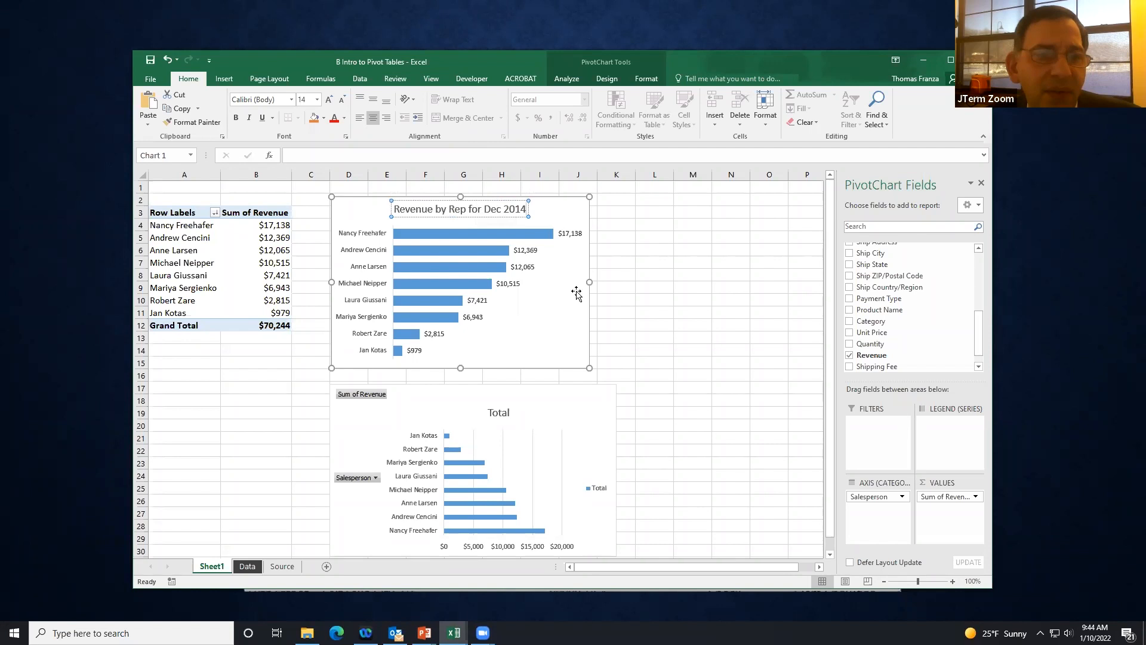
click(615, 240)
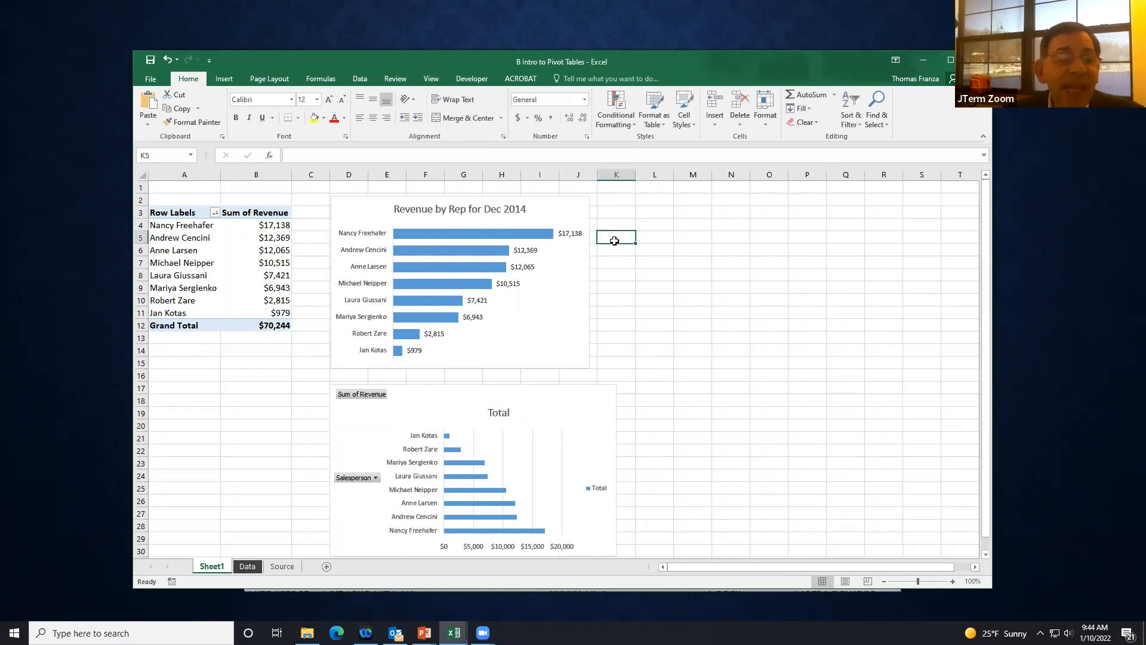
Step: Move the lower, unformatted chart up beside the retitled chart, starting in column K, and close the chart's field list
scroll(619, 250, down, 1)
scroll(619, 250, up, 1)
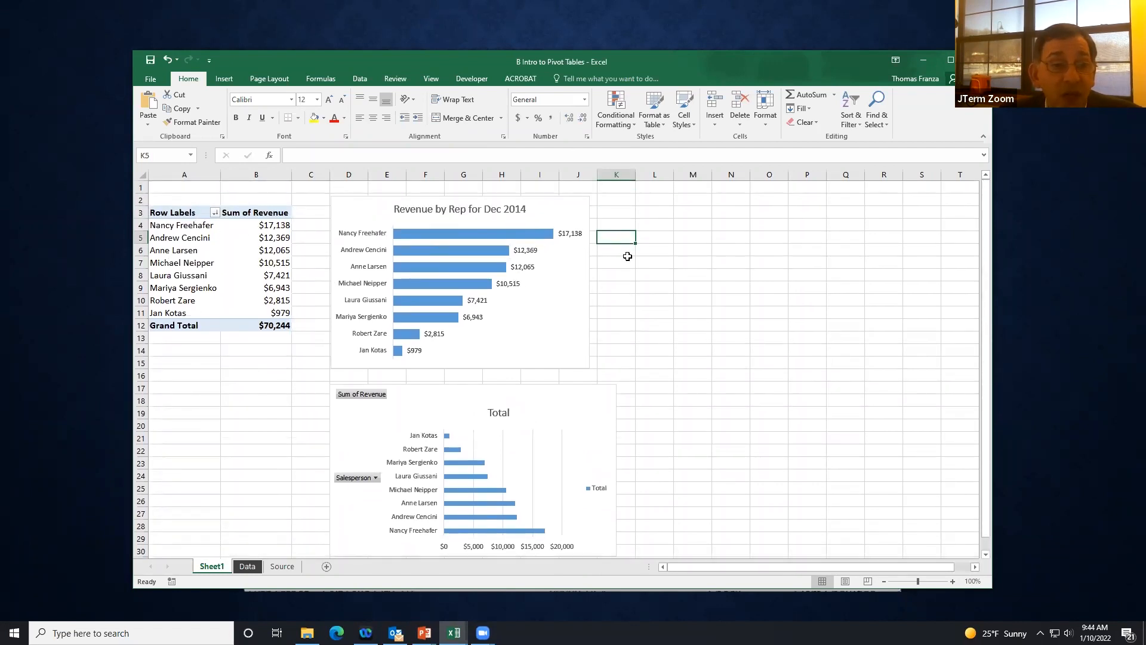
scroll(618, 298, down, 1)
scroll(573, 342, up, 1)
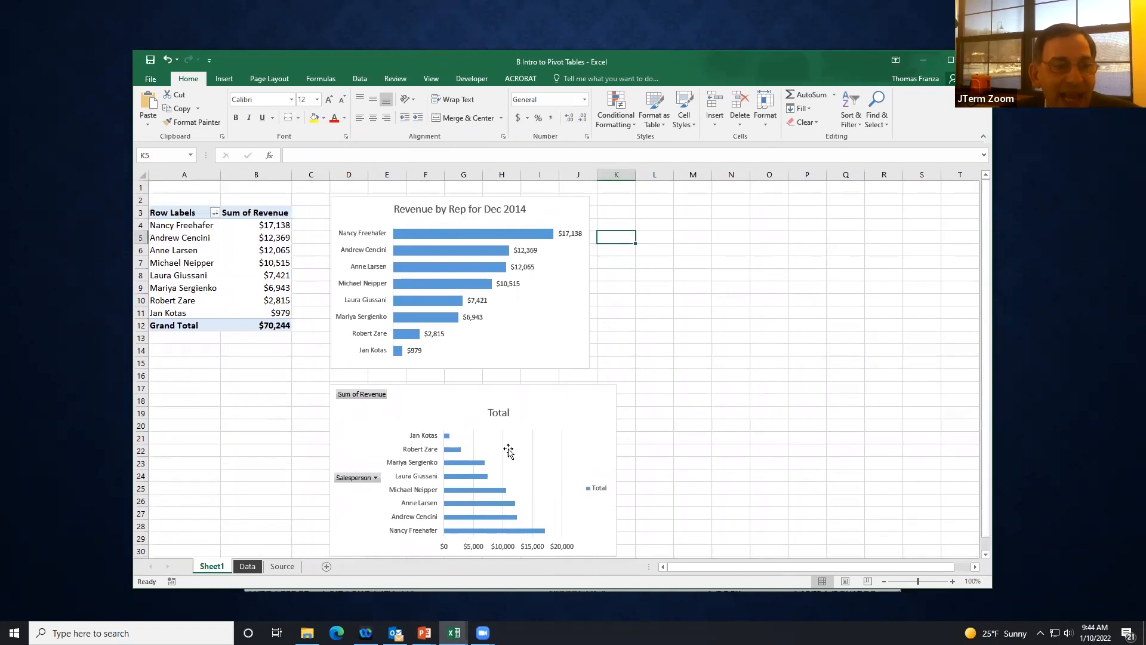
drag(388, 441, 679, 224)
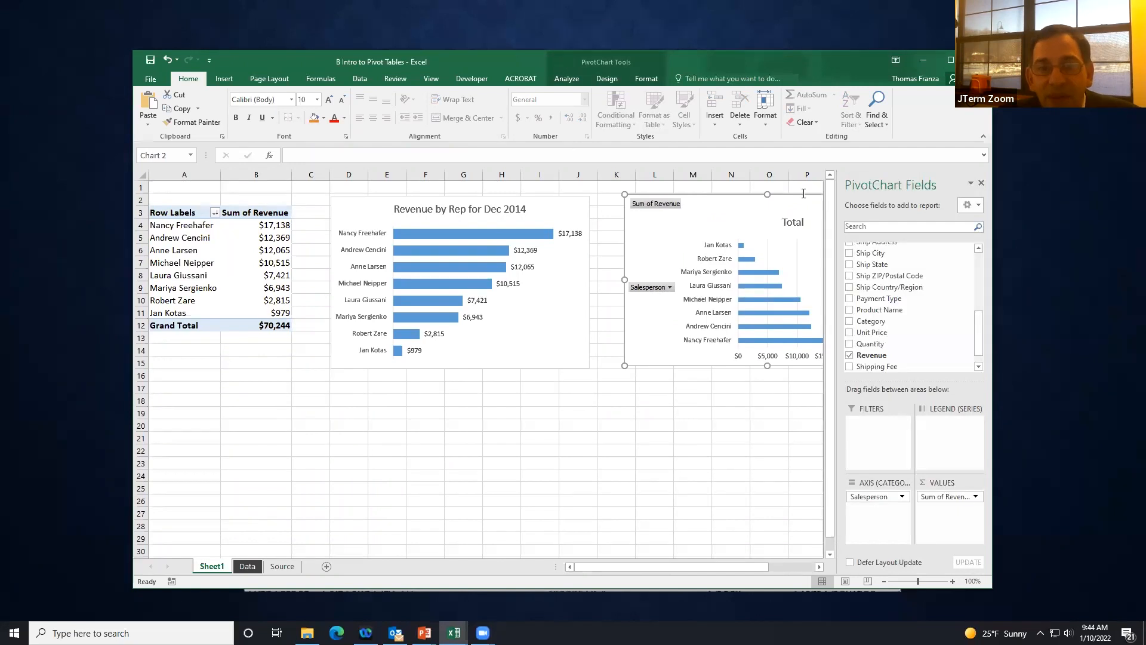
click(981, 183)
mouse_move(776, 310)
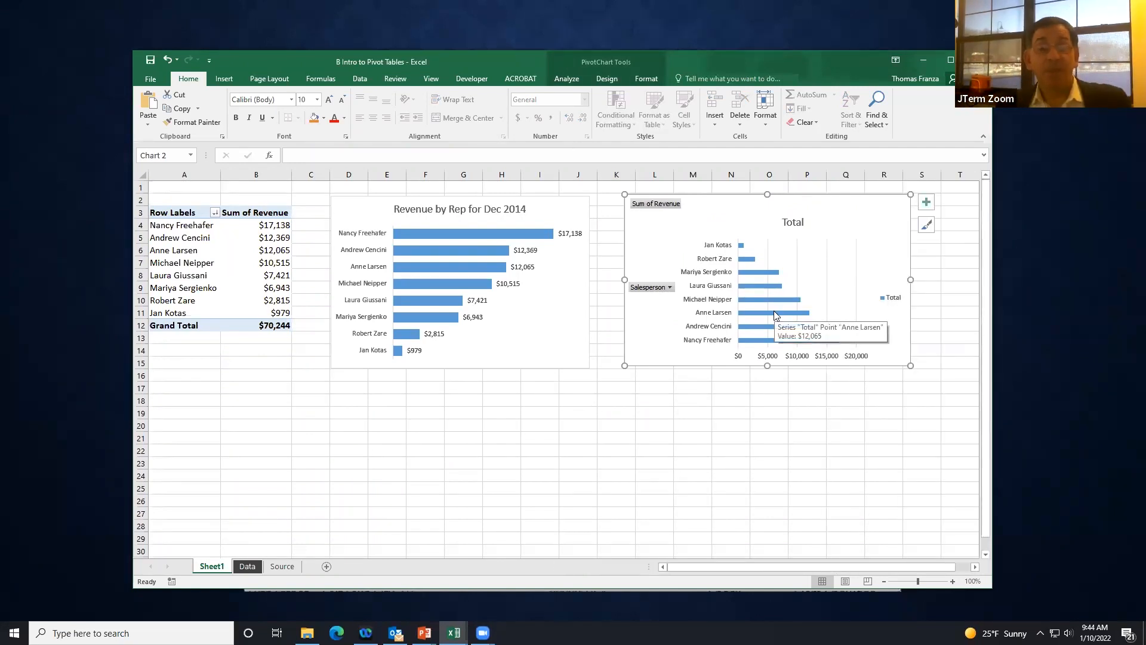
Step: Compare the retitled revenue chart with the unformatted chart and the pivot table
click(543, 273)
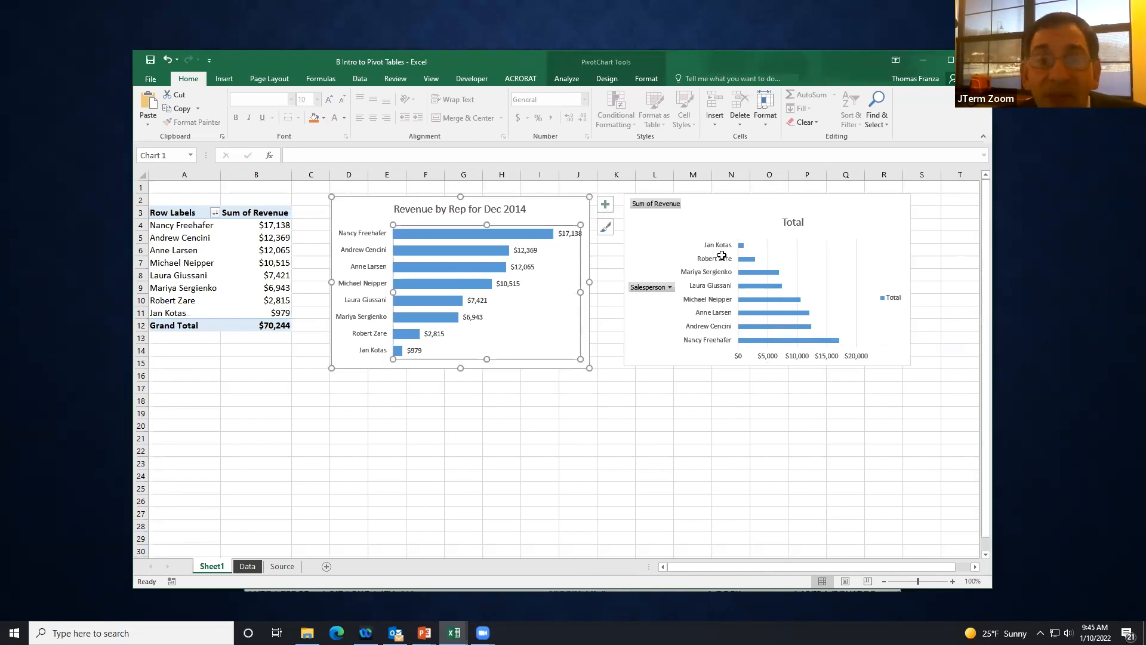
click(865, 206)
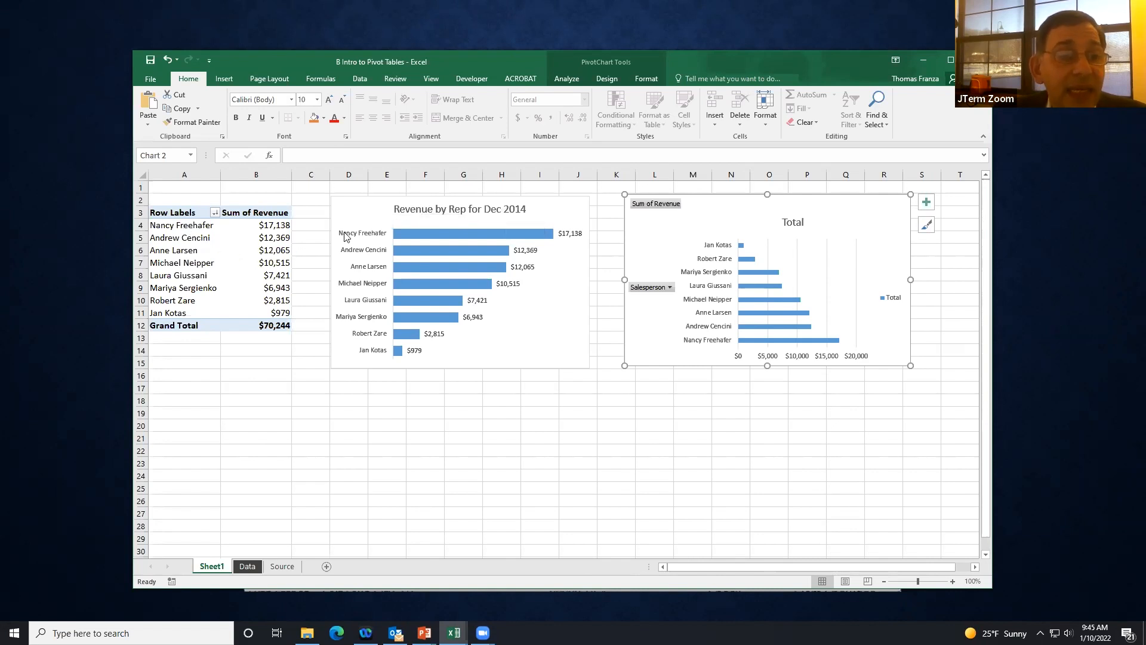
mouse_move(246, 227)
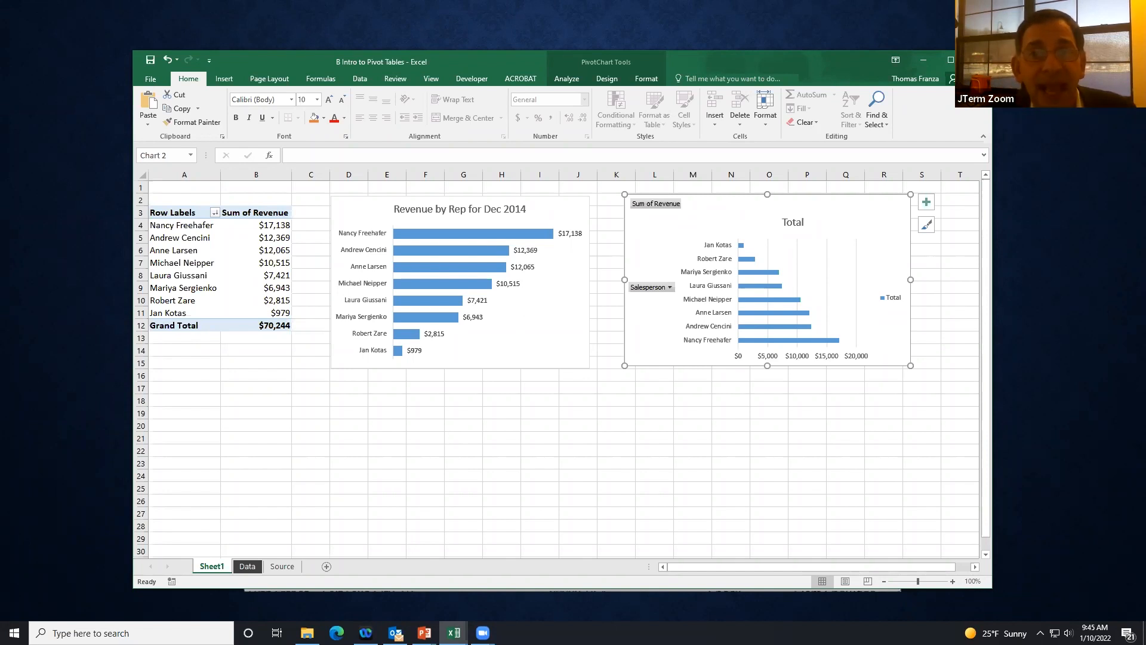
Step: Close the B Intro to Pivot Tables workbook without saving the changes
click(979, 60)
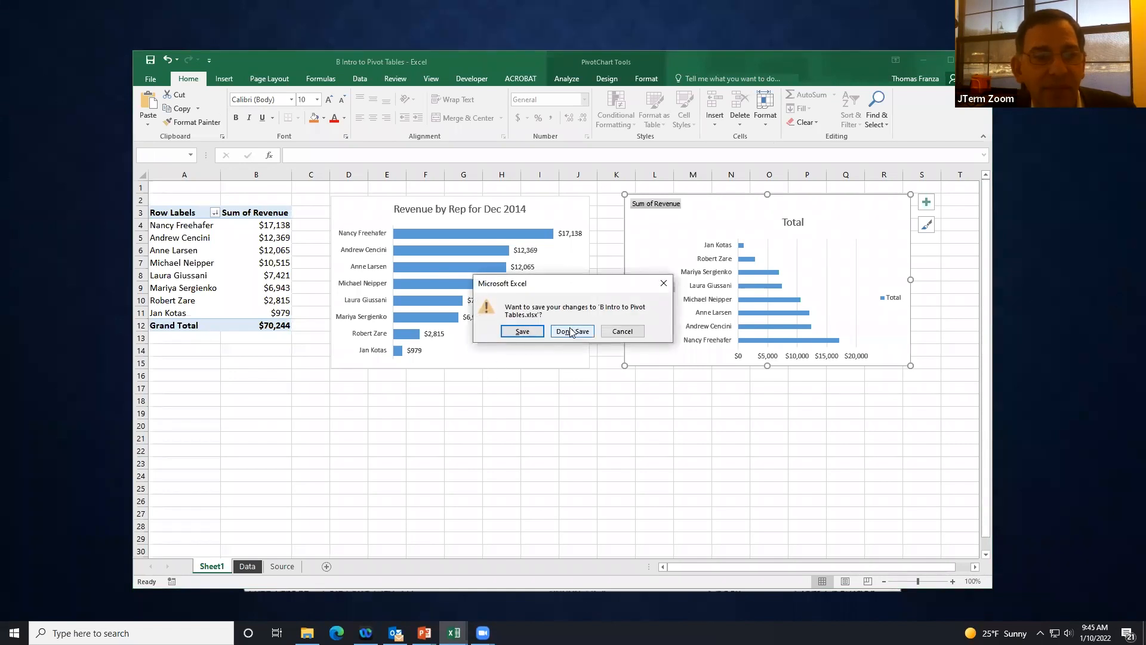
click(570, 329)
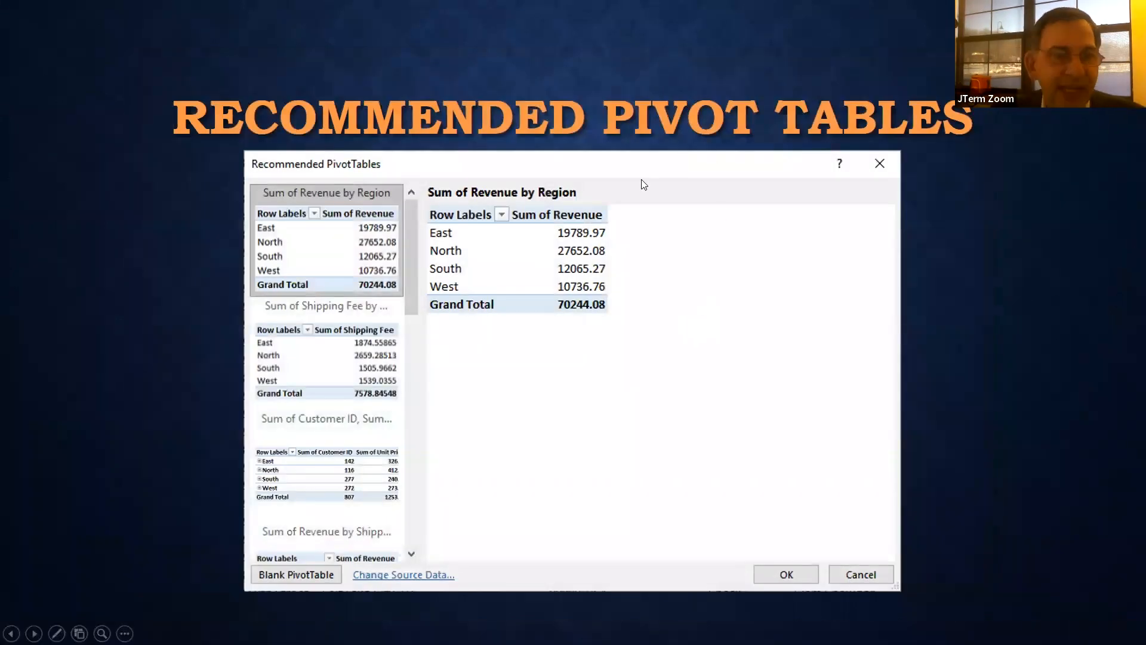
click(641, 173)
click(613, 291)
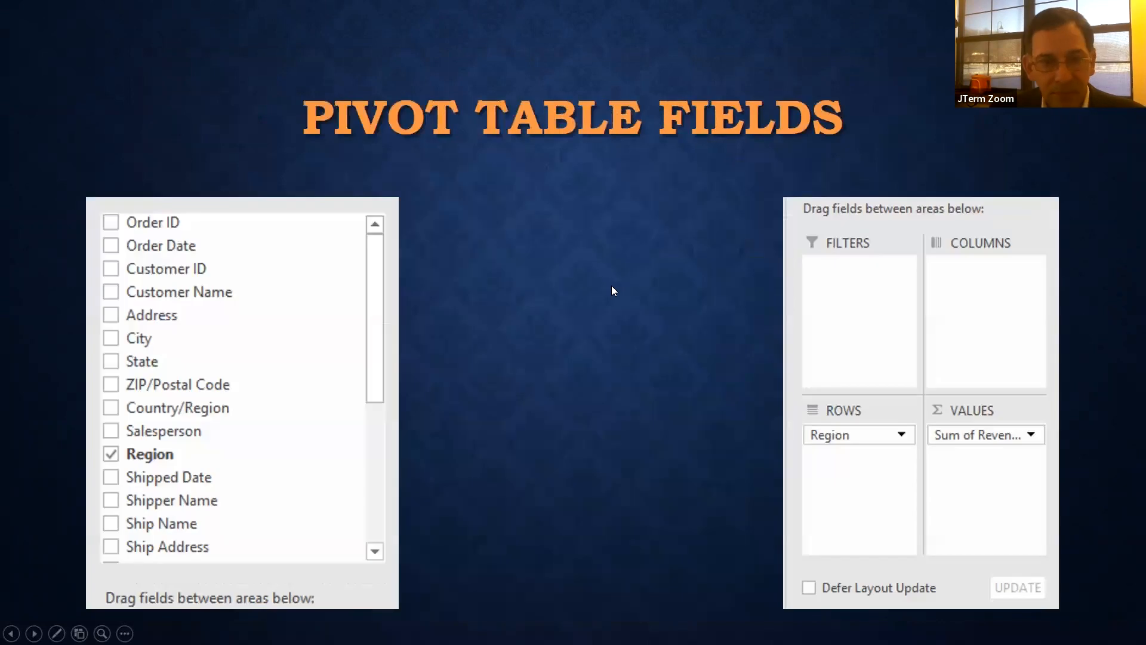
click(610, 289)
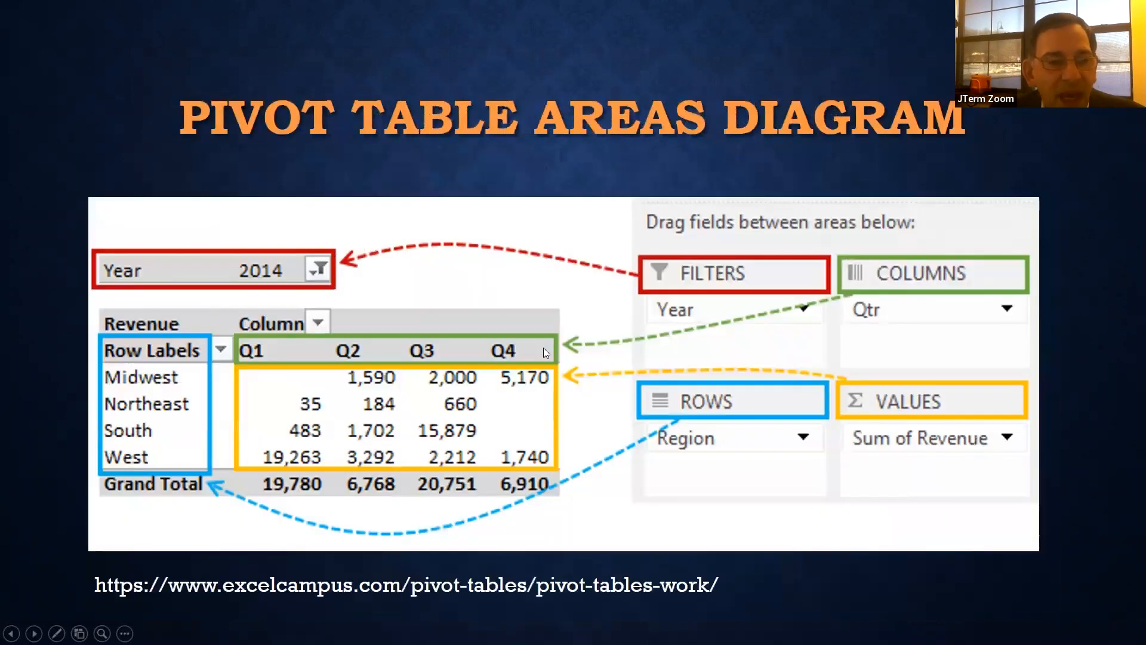
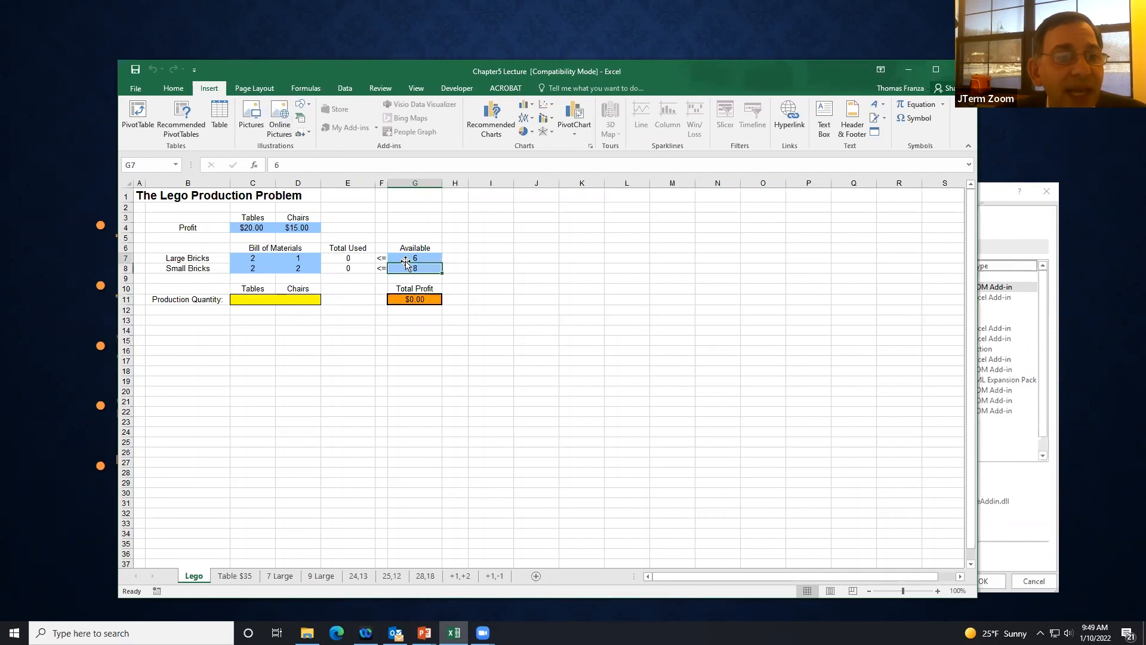
Step: Examine the Lego sheet's available bricks, the profit per table and chair, and the bill of materials in C7:D8
click(407, 270)
click(409, 259)
click(409, 268)
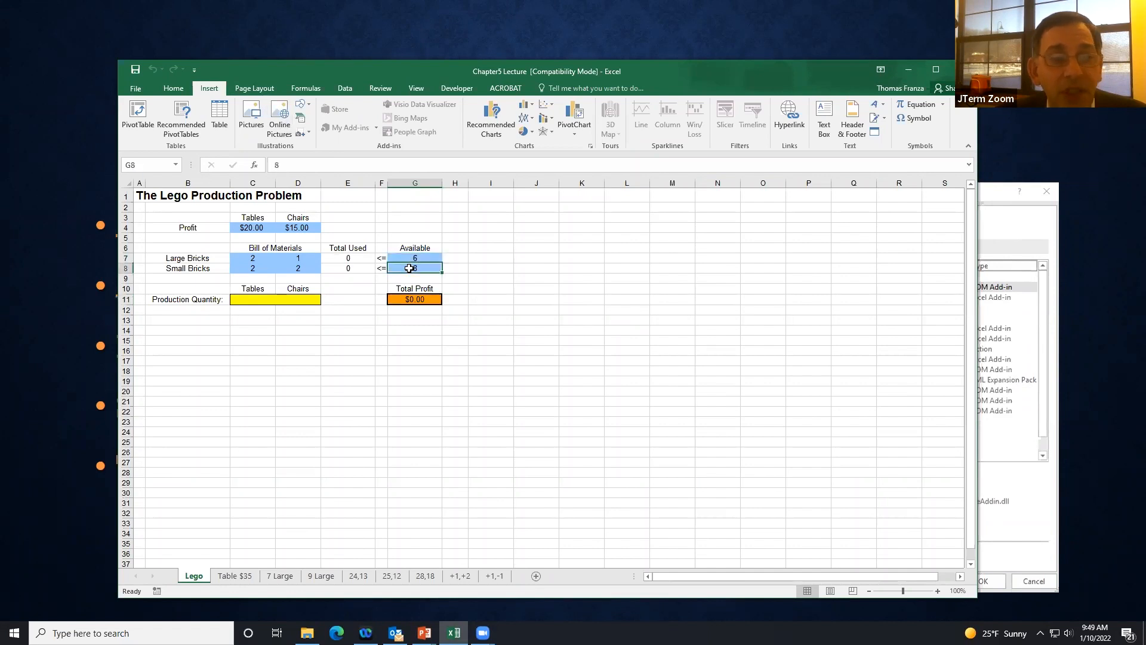
click(254, 227)
key(Right)
key(Right)
key(Left)
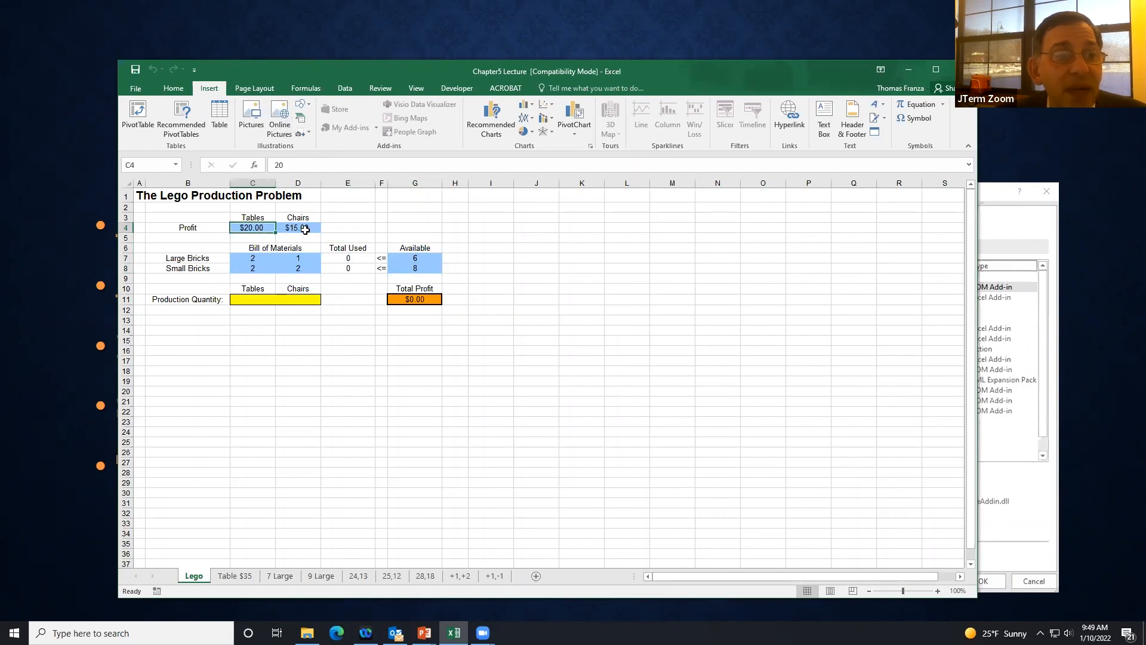
click(274, 258)
drag(274, 258, 298, 269)
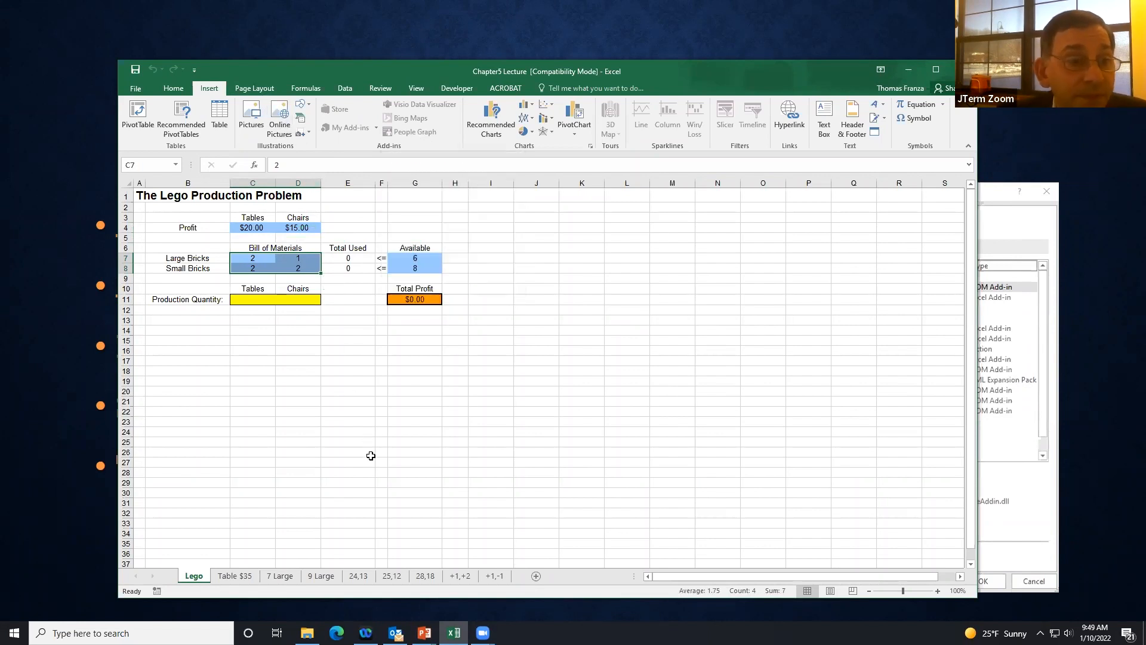
click(296, 373)
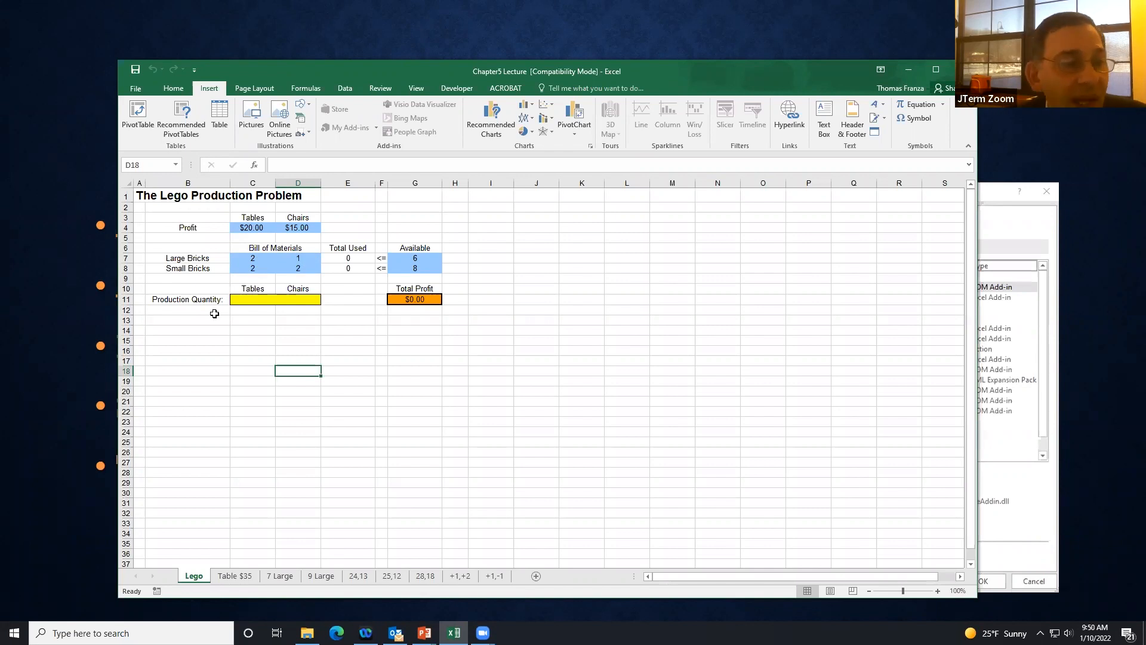
Step: Examine the production quantity cells C11:D11, the Total Used formulas and the Available limits for large and small bricks
drag(253, 299, 292, 299)
click(292, 299)
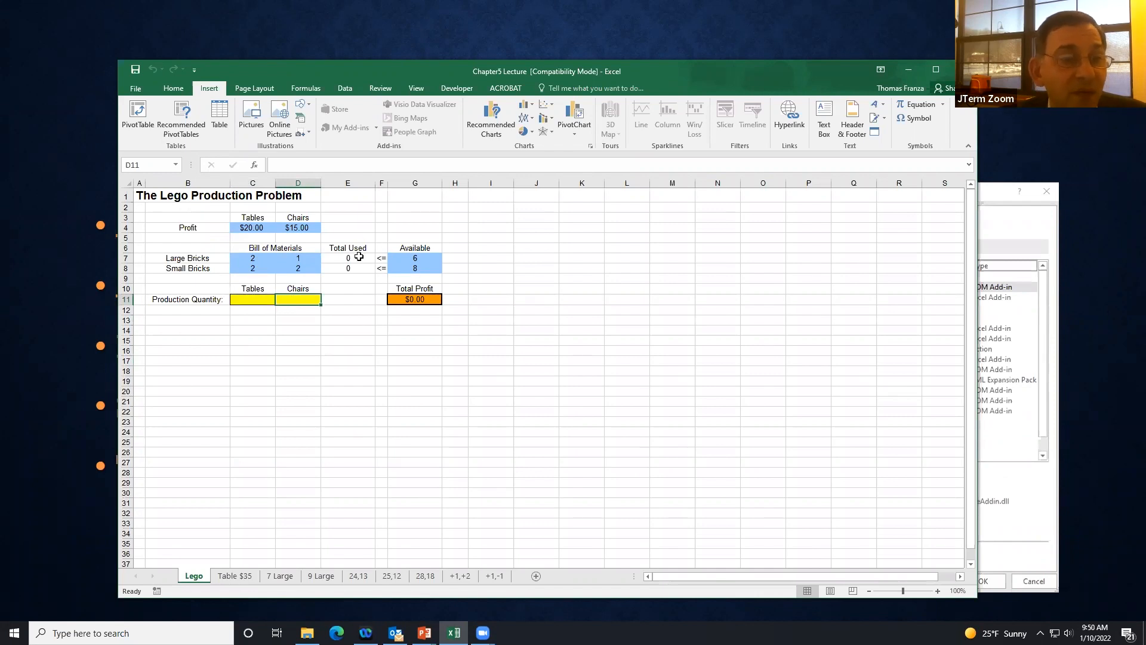
click(359, 257)
click(359, 266)
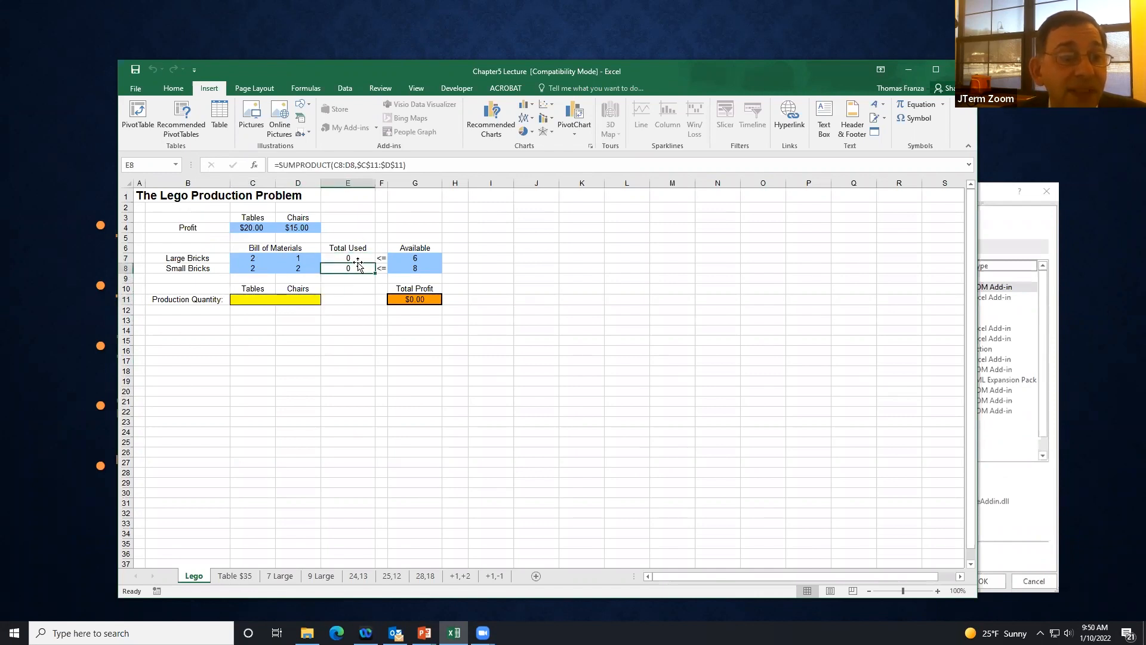
click(428, 258)
click(430, 270)
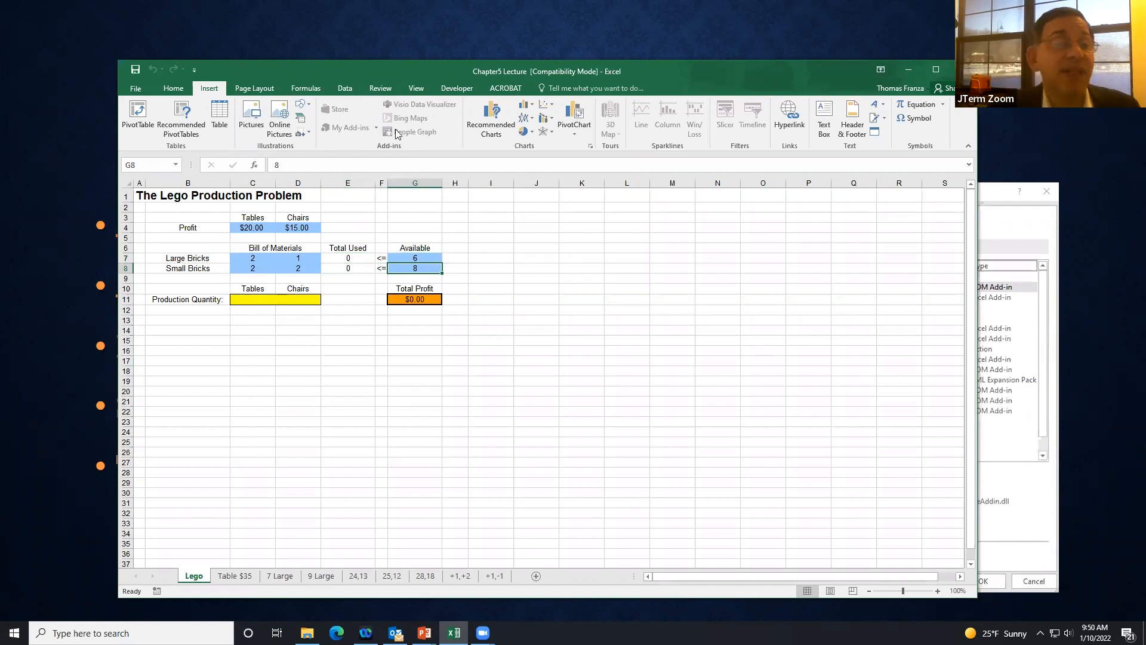
Step: Test a production quantity of 1 table in C11 of the Lego sheet, then clear the cell
click(248, 304)
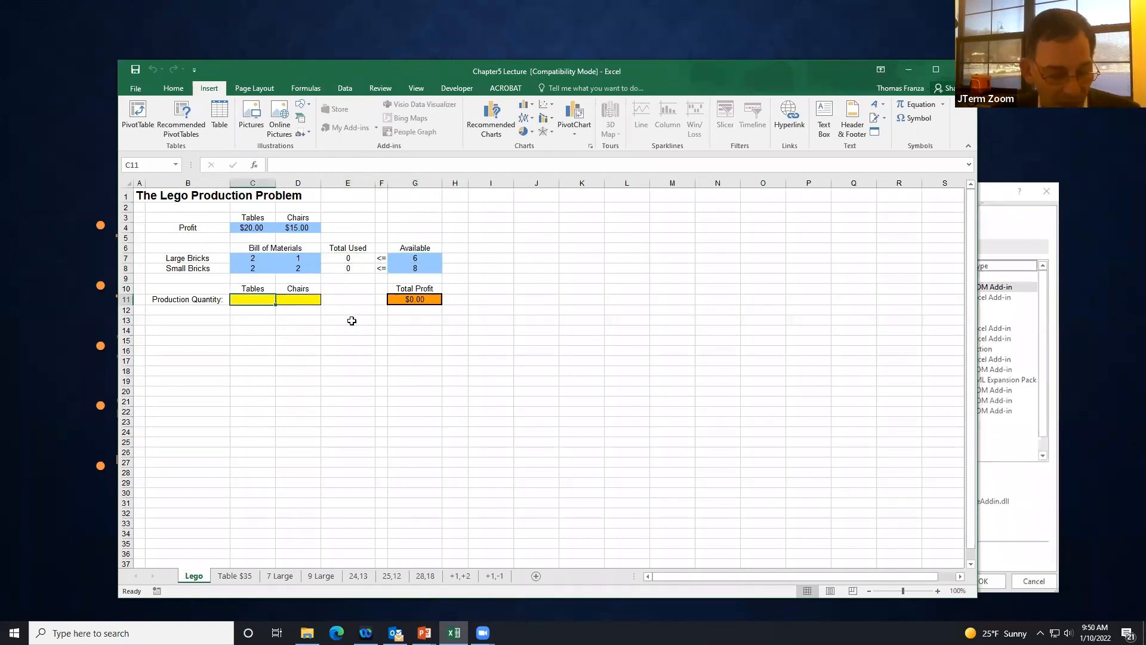
text(1)
key(Tab)
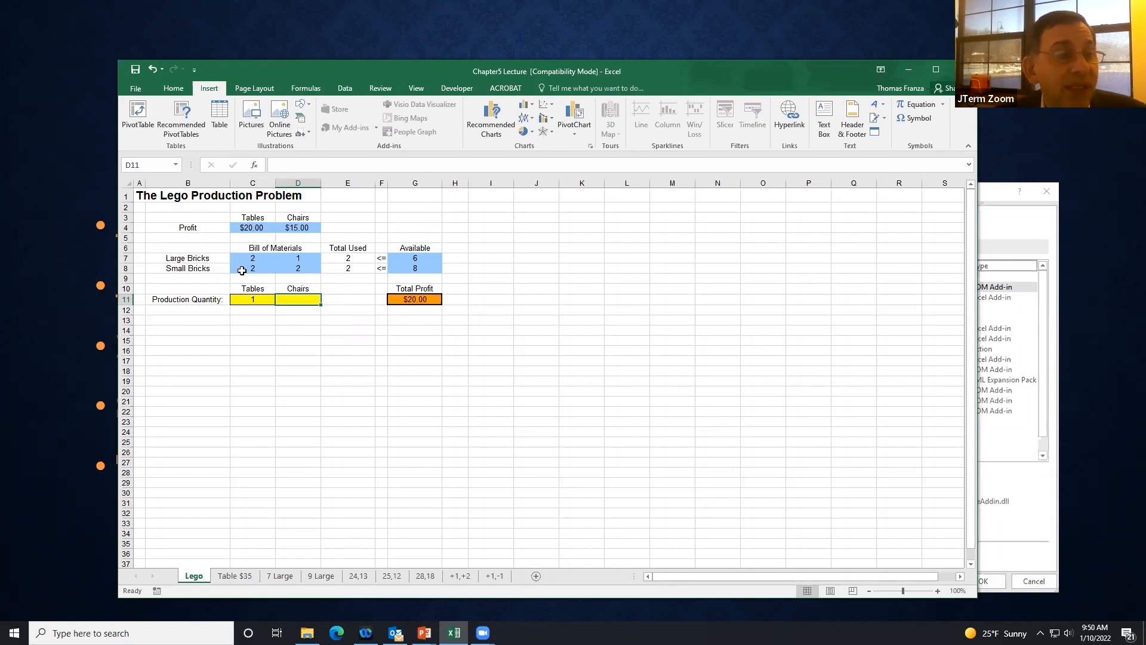
click(239, 299)
key(Delete)
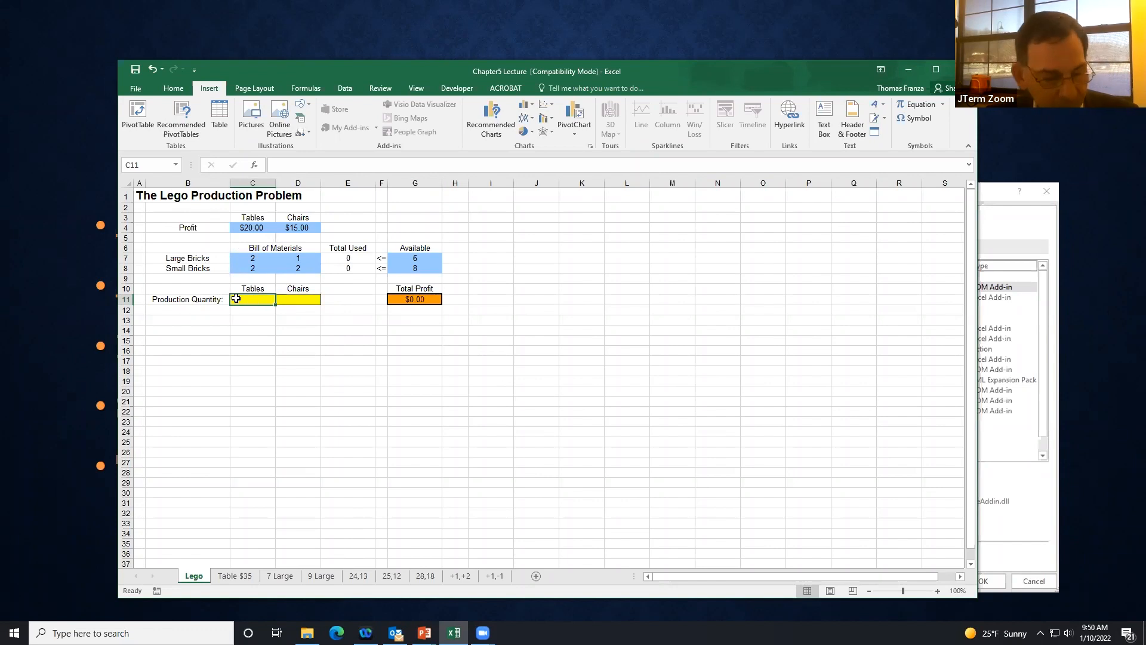
Step: Try production quantities of 1 chair in D11 and 1 table in C11
key(Tab)
text(1)
key(Tab)
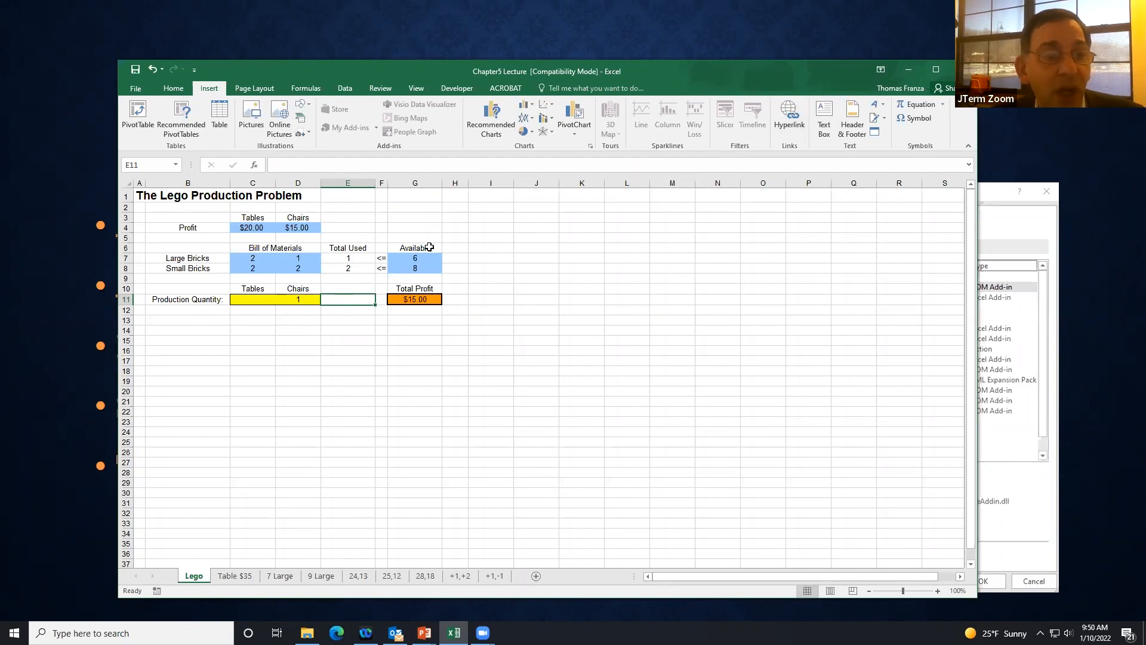
click(266, 299)
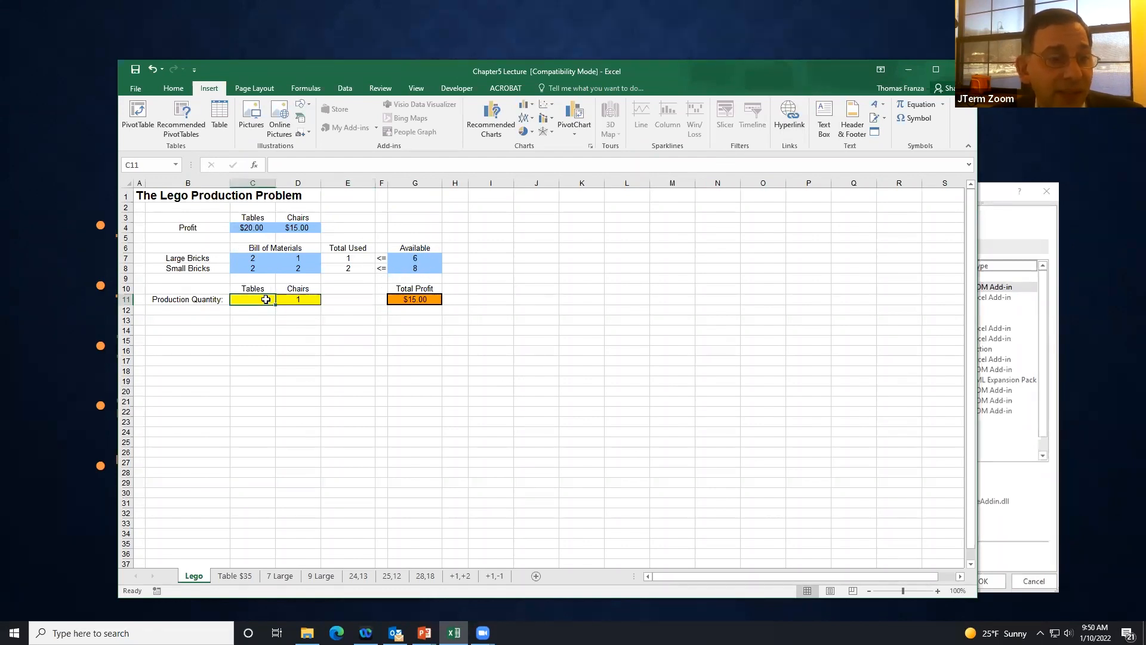
text(1)
key(Tab)
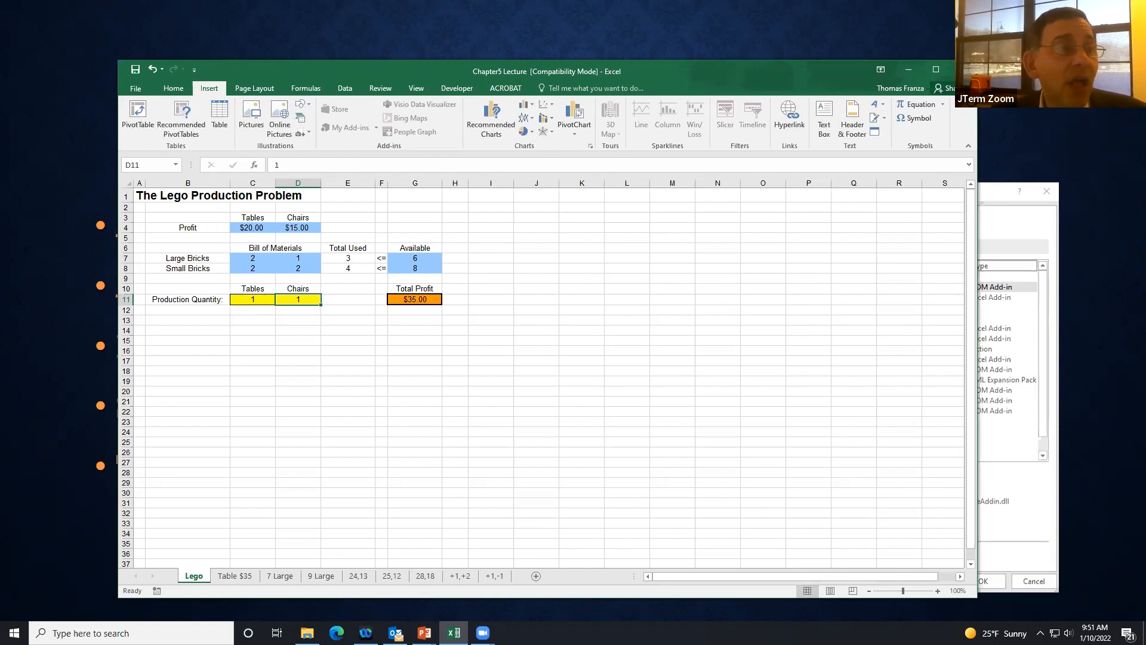
Step: Check the Solver Add-in's entry among the Excel add-ins in the program options, then cancel the options dialog
click(134, 86)
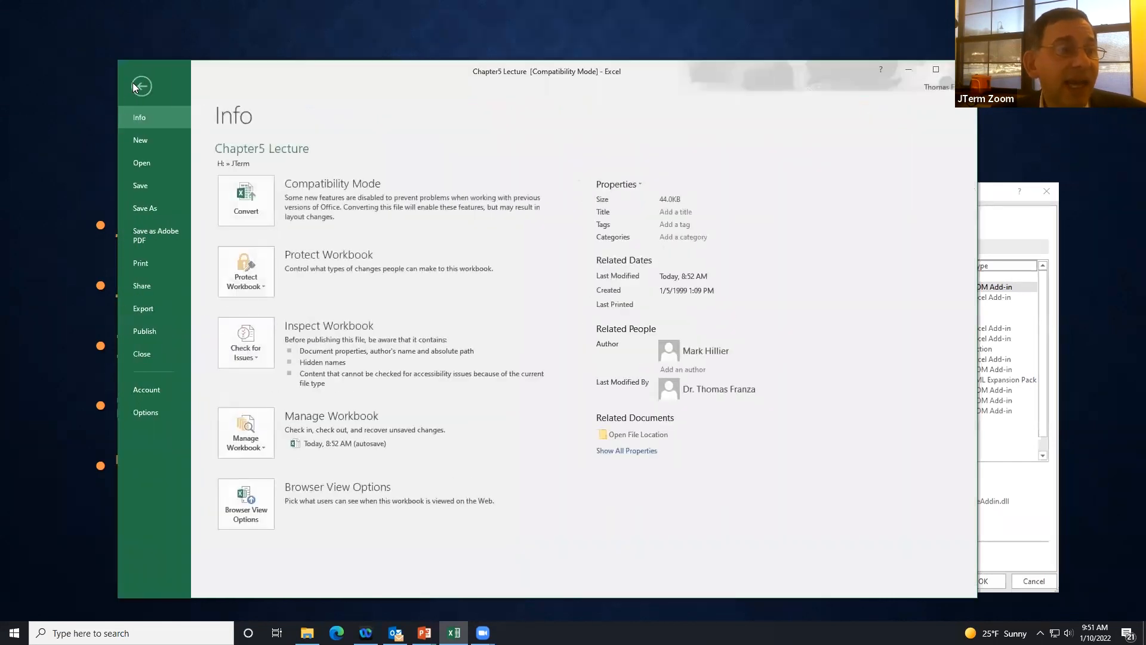
click(151, 415)
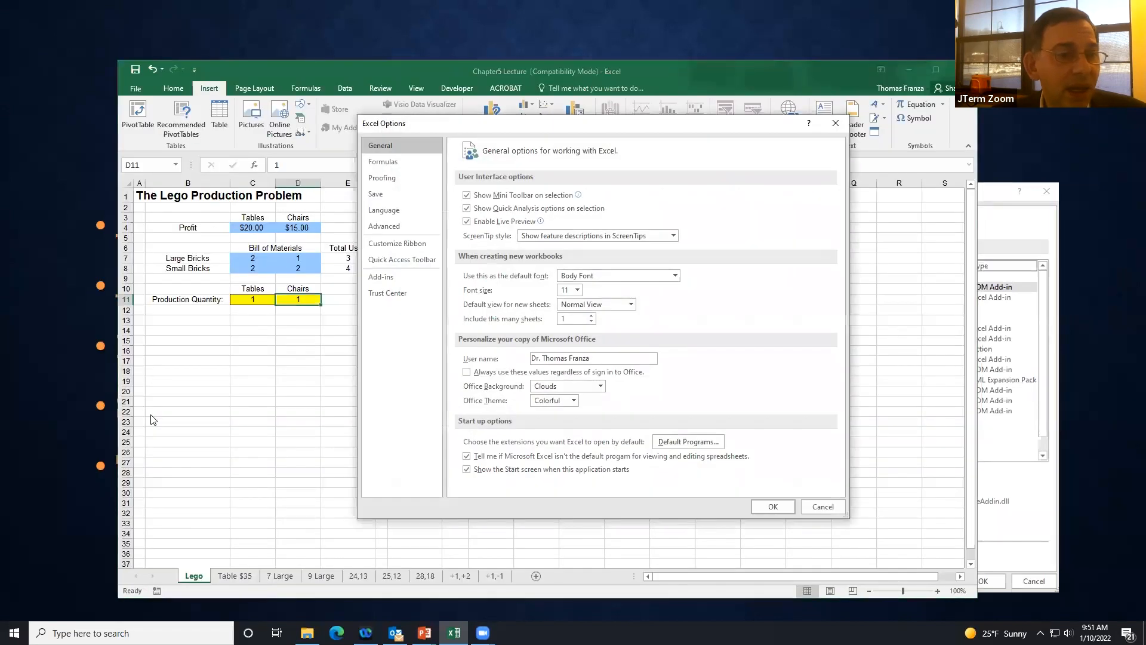
click(386, 279)
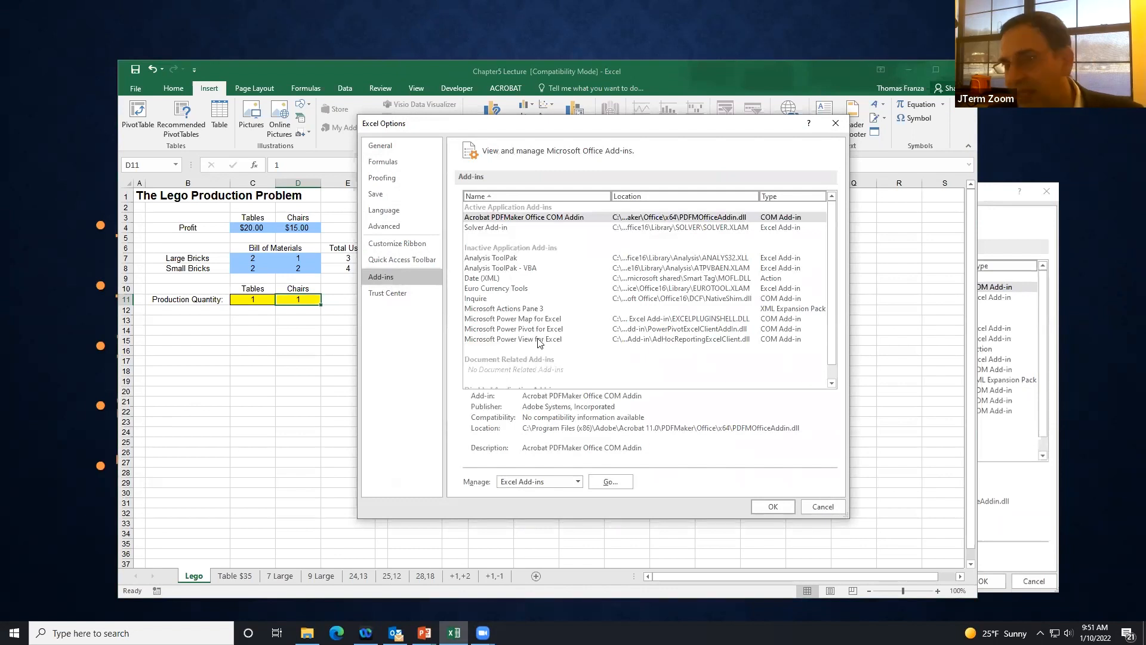
click(526, 228)
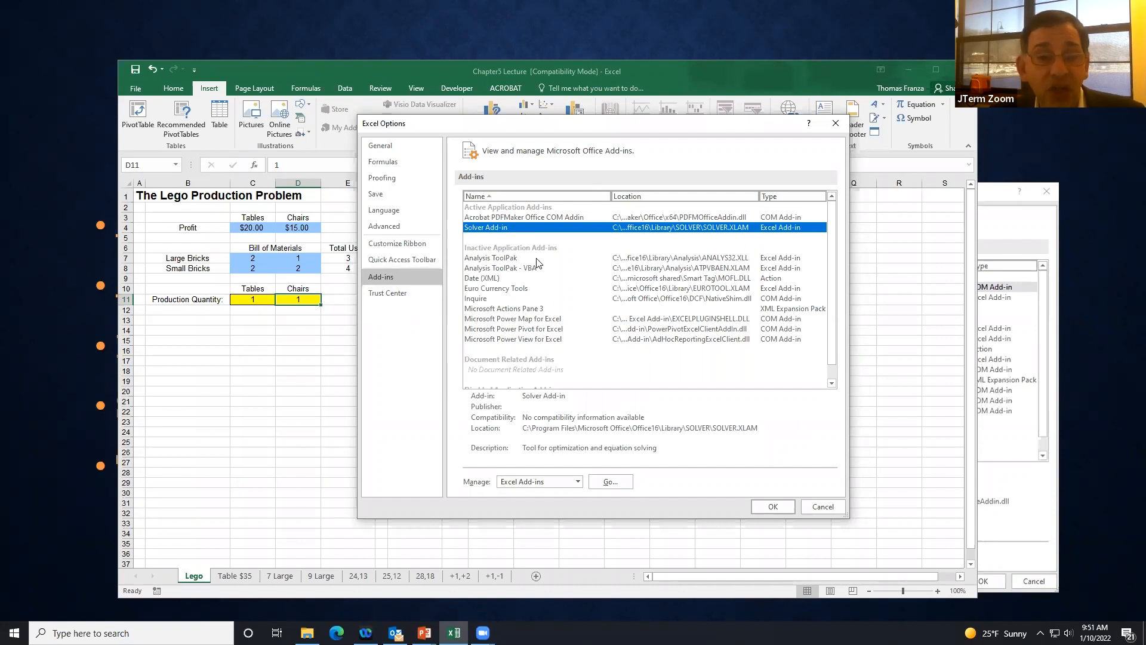
click(821, 507)
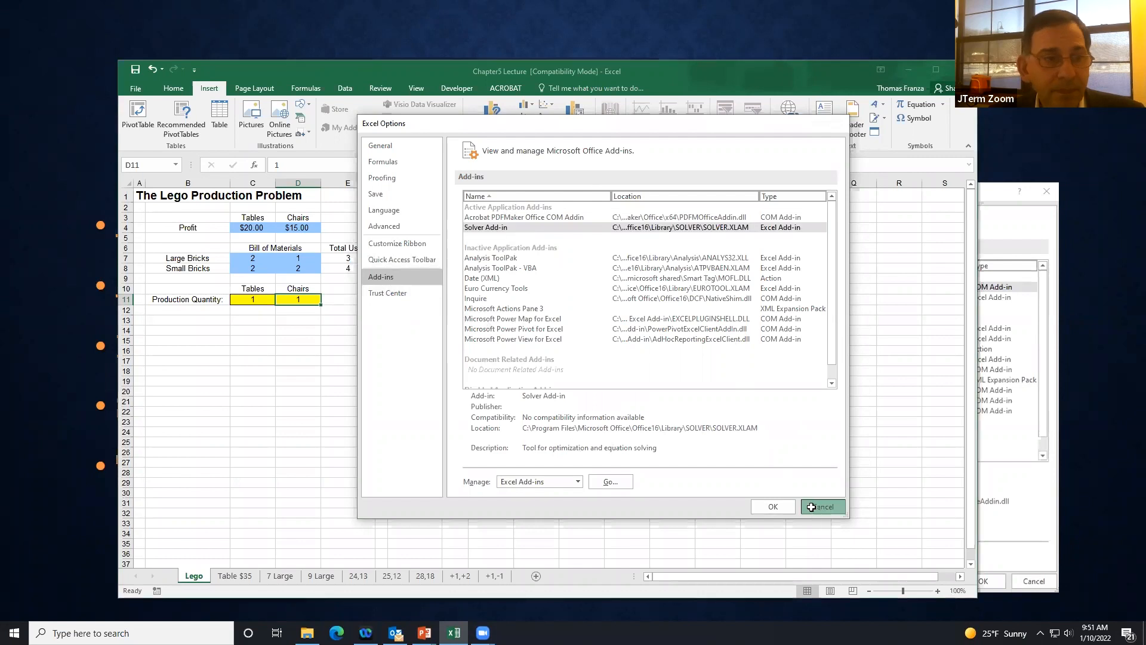
Step: Run Solver on the Lego sheet to maximize Total Profit in G11 with the existing Simplex LP setup, and keep the solution
click(412, 300)
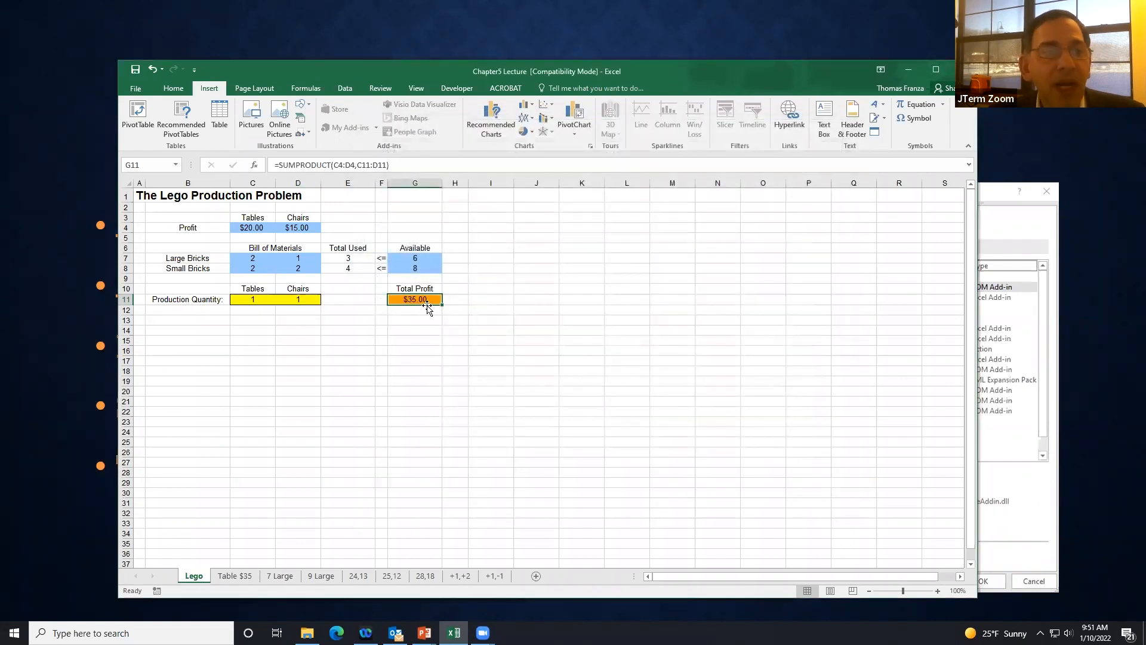
click(345, 89)
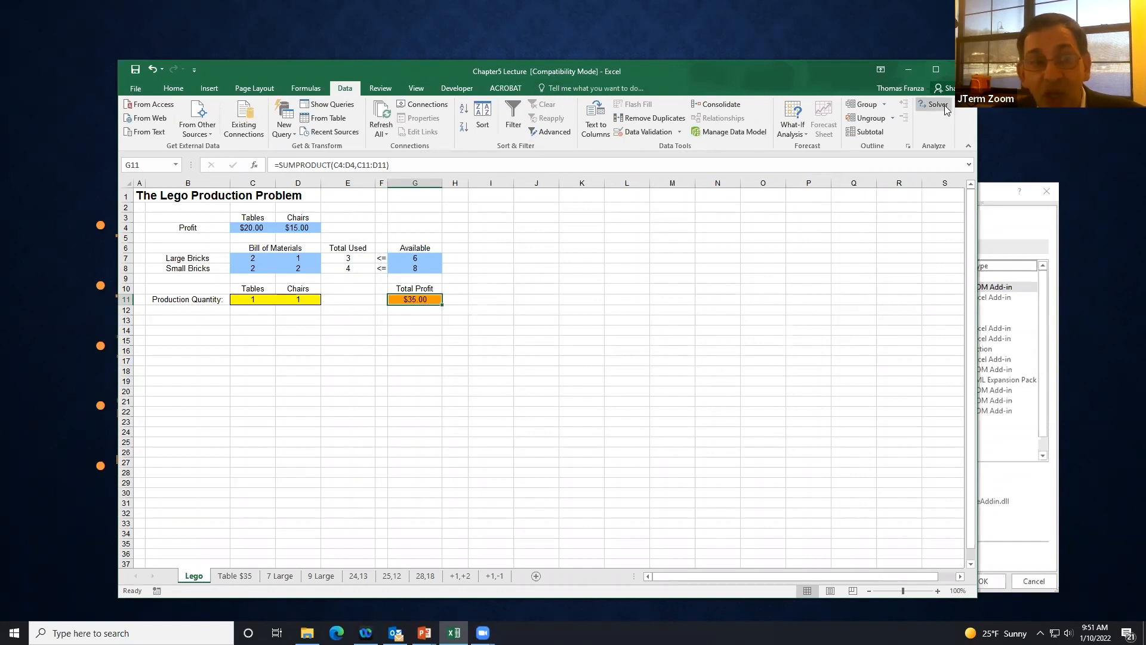
click(503, 318)
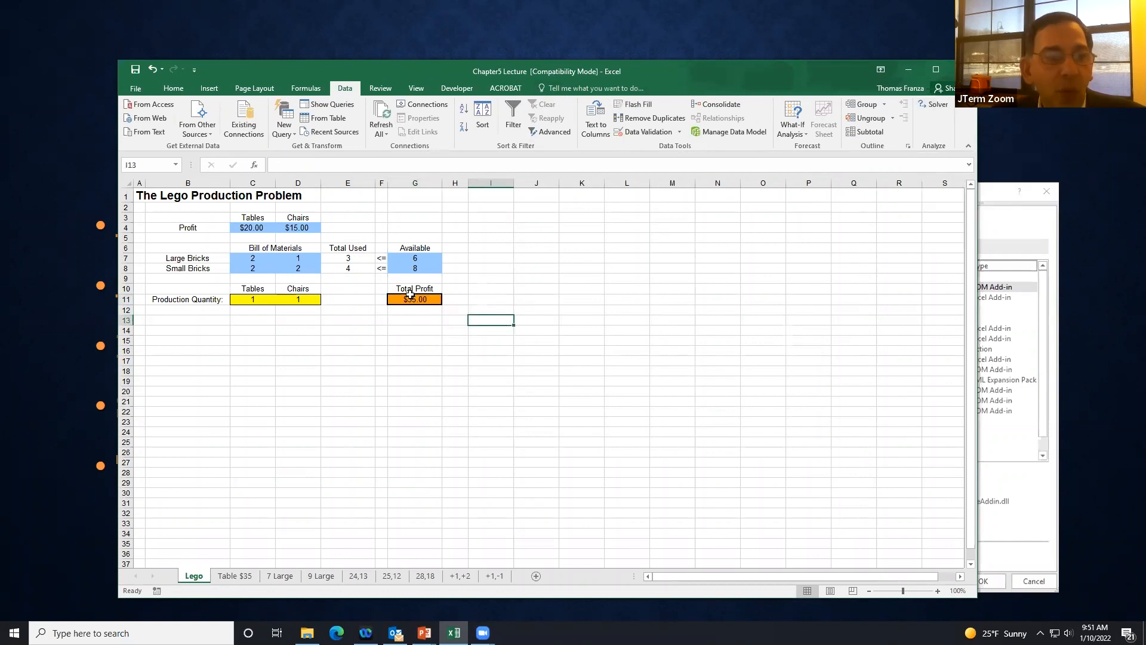
click(408, 298)
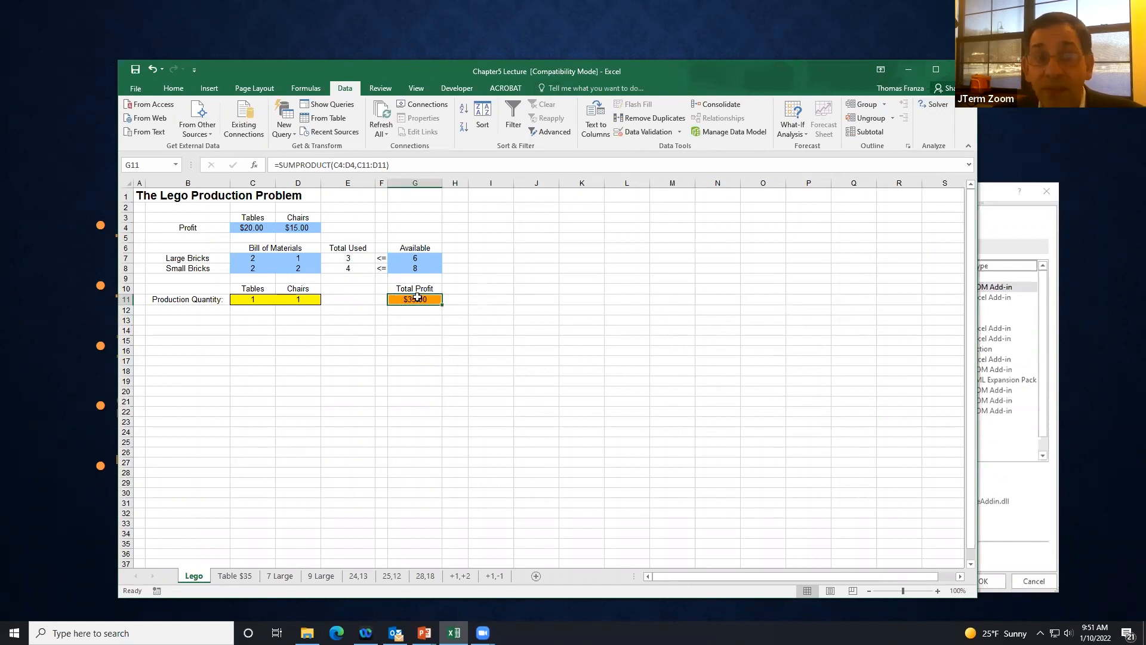
click(936, 104)
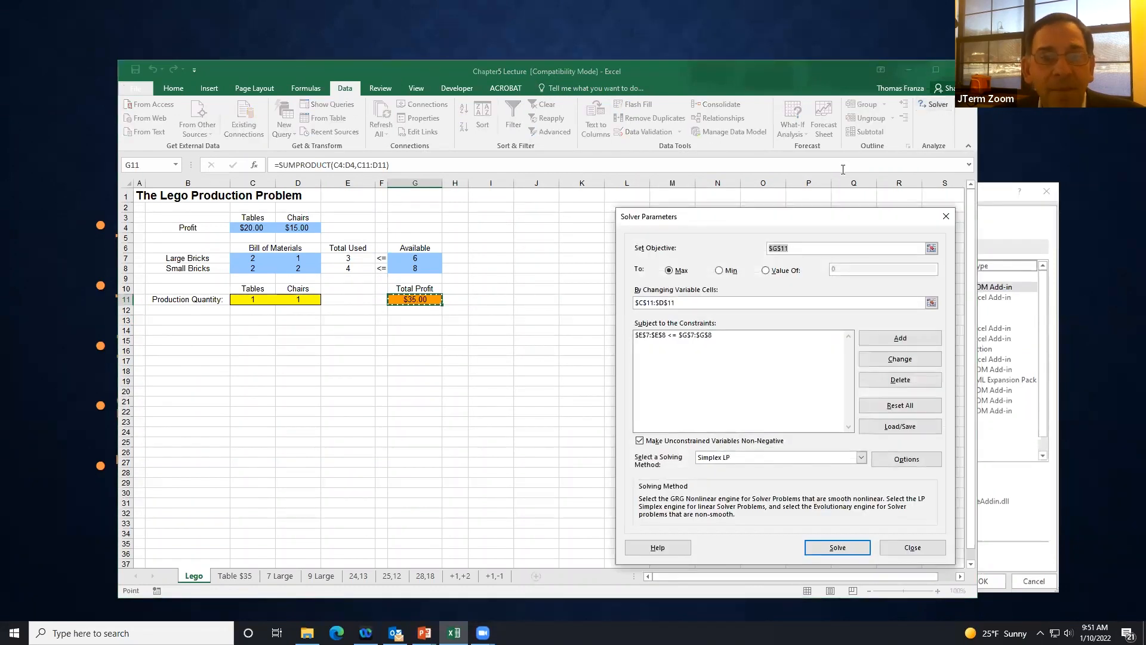
drag(821, 215, 873, 168)
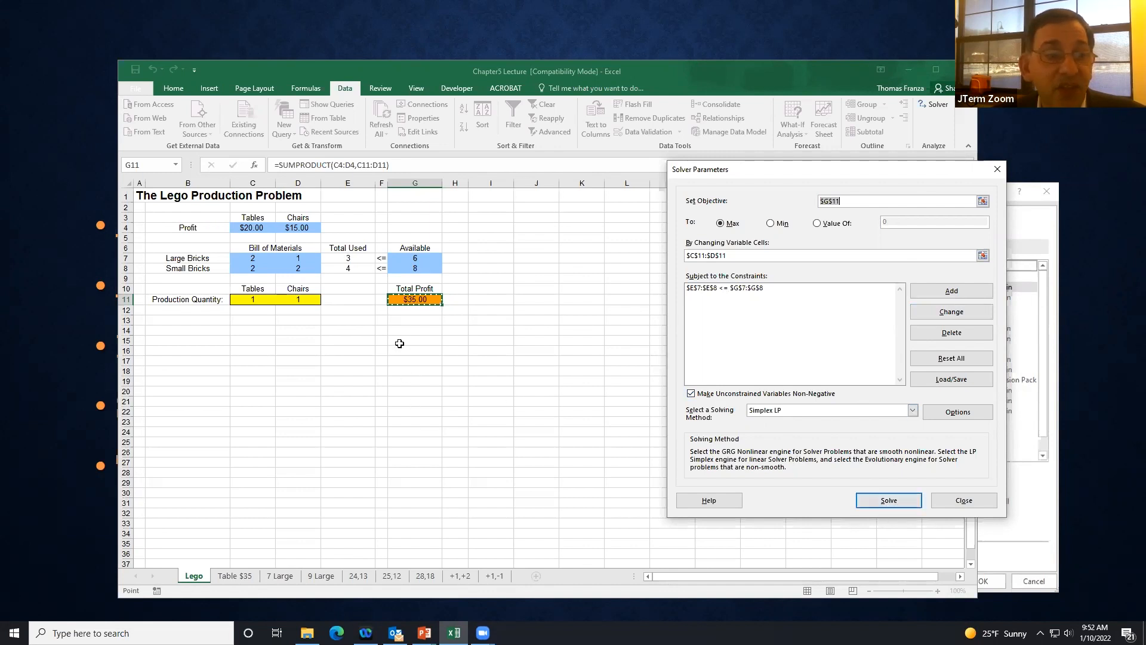
click(889, 502)
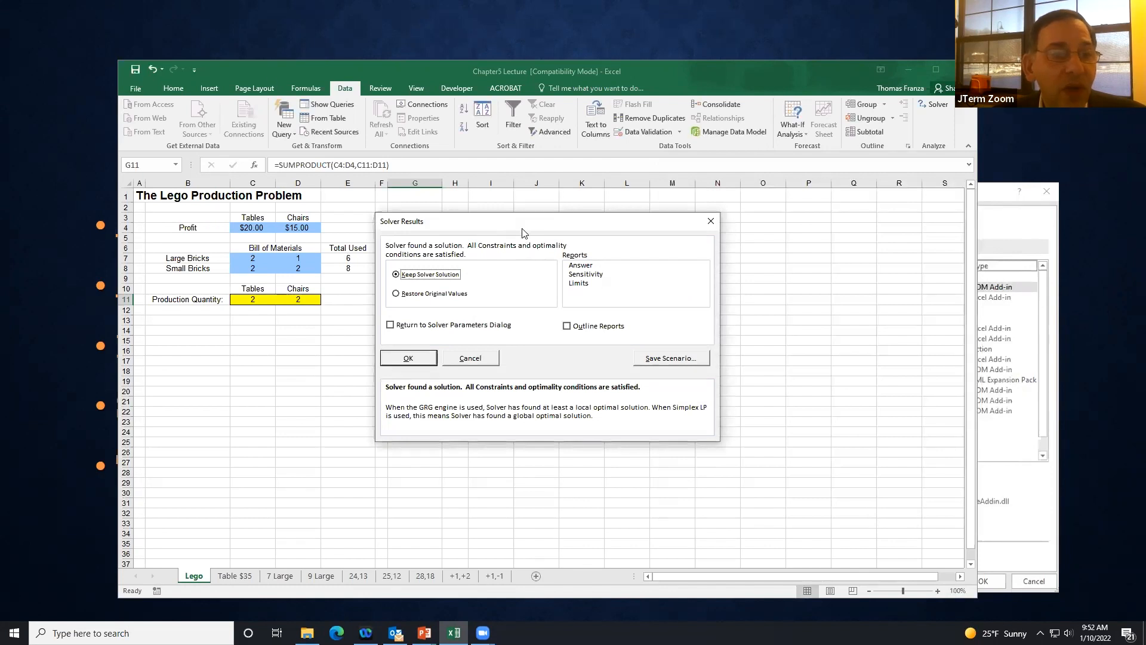
drag(627, 222, 823, 191)
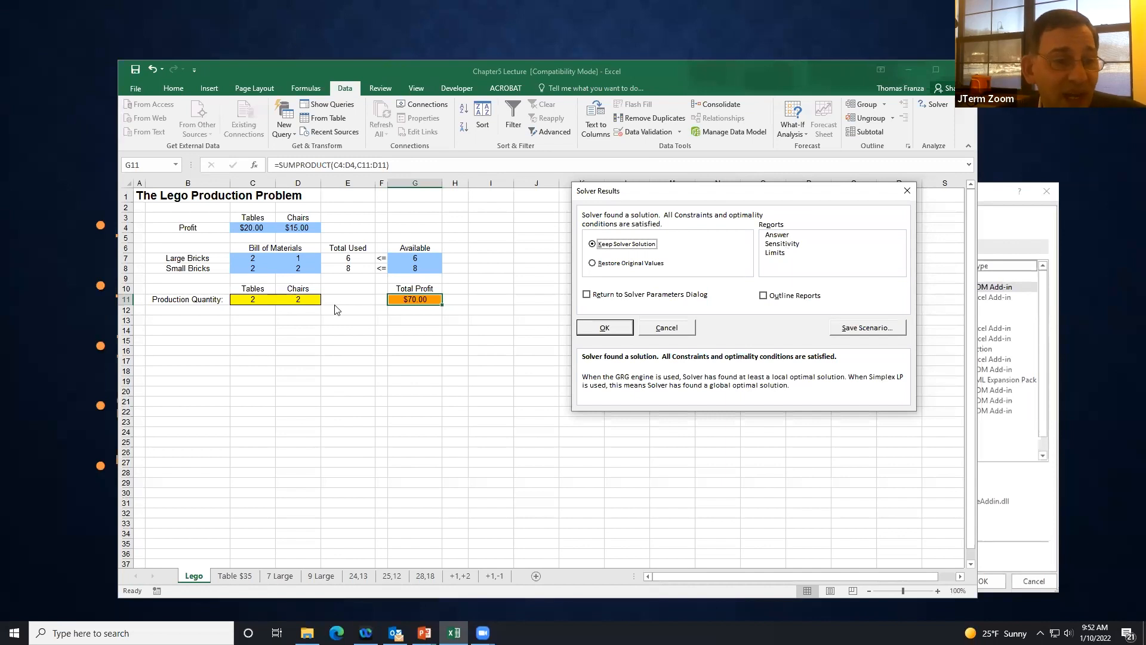
click(600, 326)
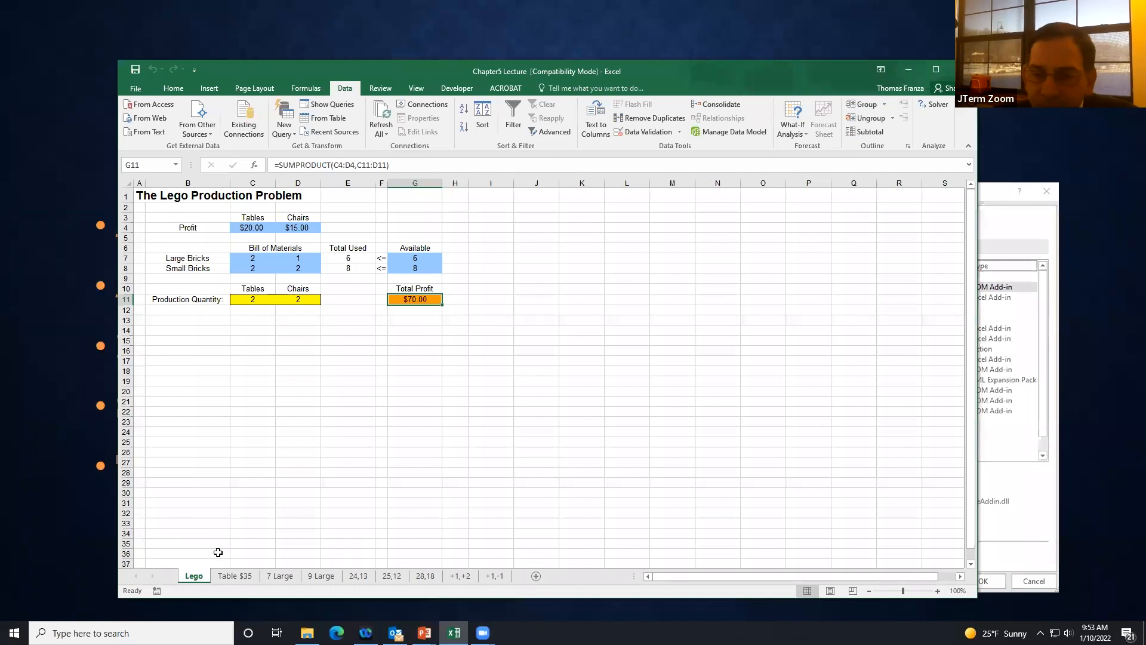
Step: Look through the scenario sheets Table $35, 7 Large, 28,18 and 24,13 and compare them with the Lego sheet
click(237, 580)
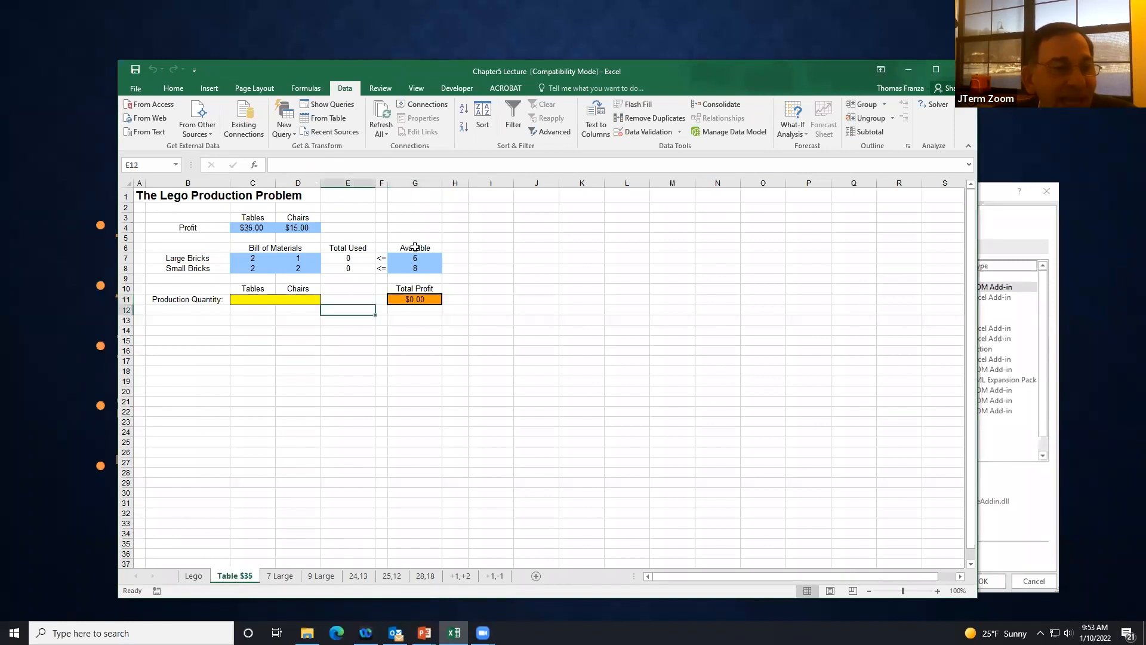
click(281, 577)
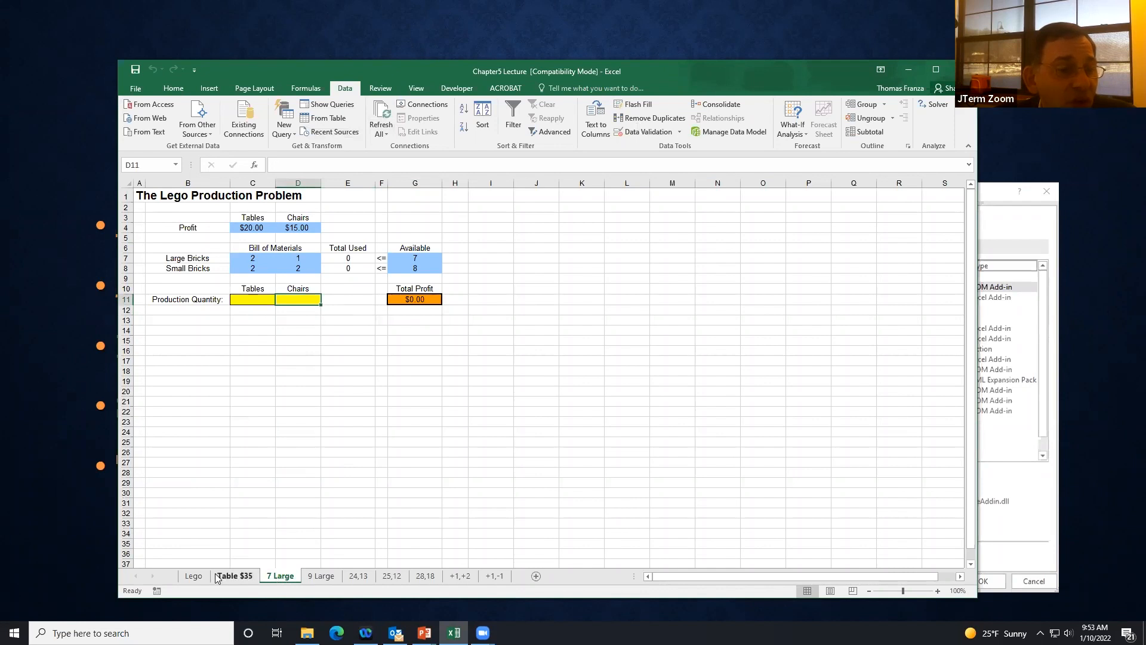
click(426, 577)
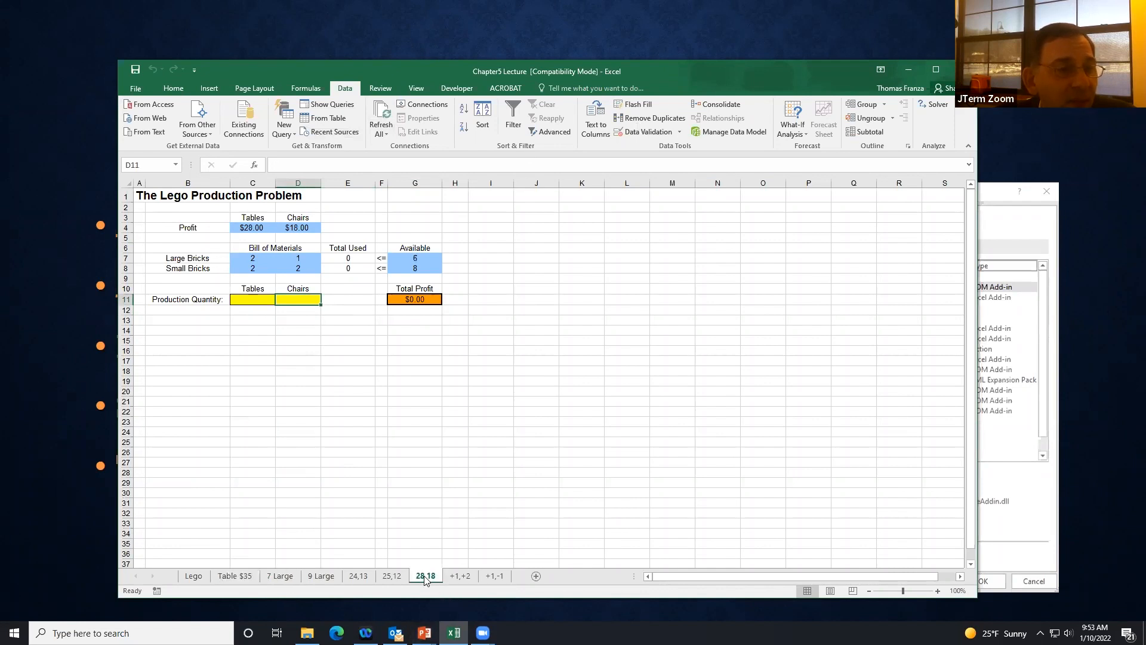
click(358, 577)
click(194, 576)
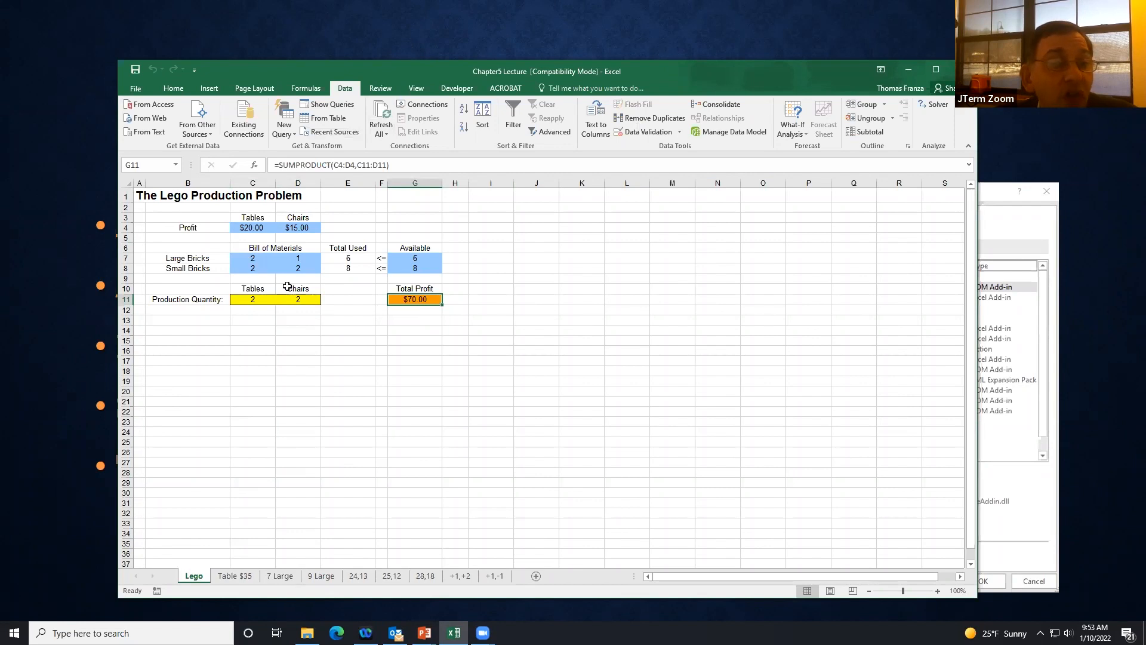
click(247, 580)
click(204, 582)
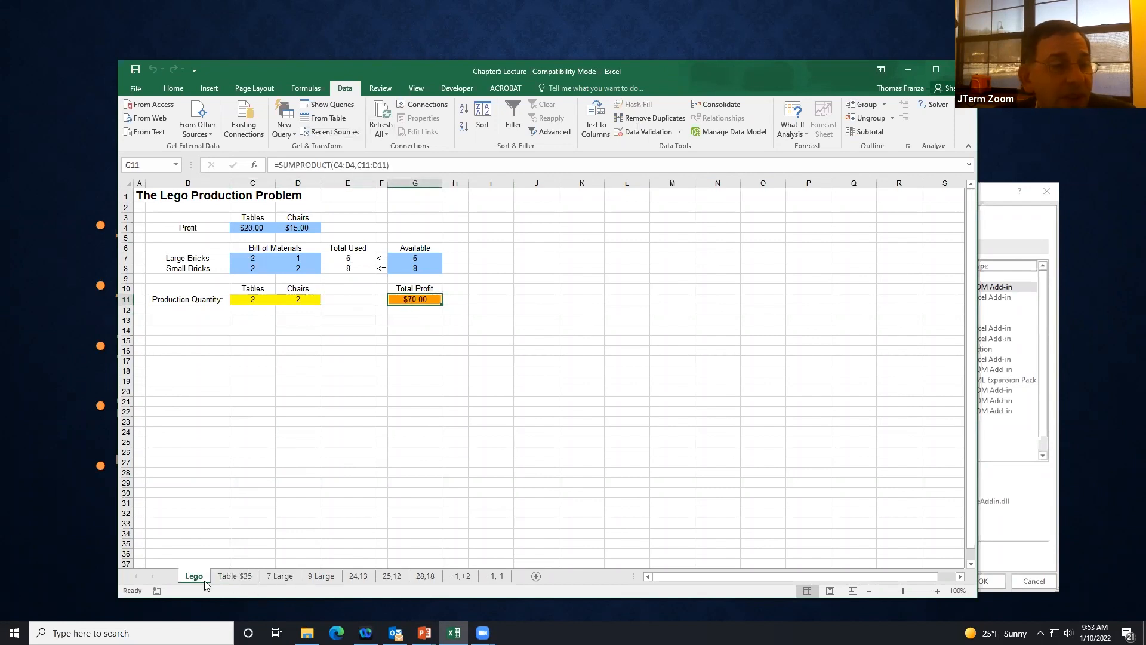
Step: Solve the Table $35 sheet for maximum Total Profit in G11, keep the solution and inspect the small bricks' Total Used cell
click(243, 578)
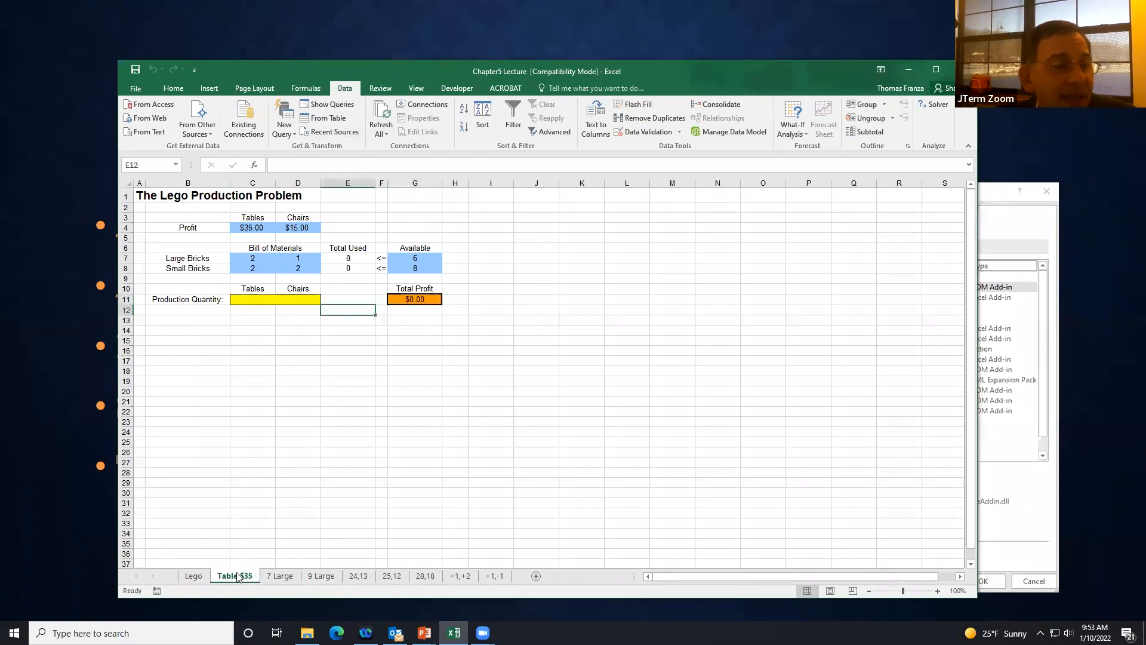
click(408, 300)
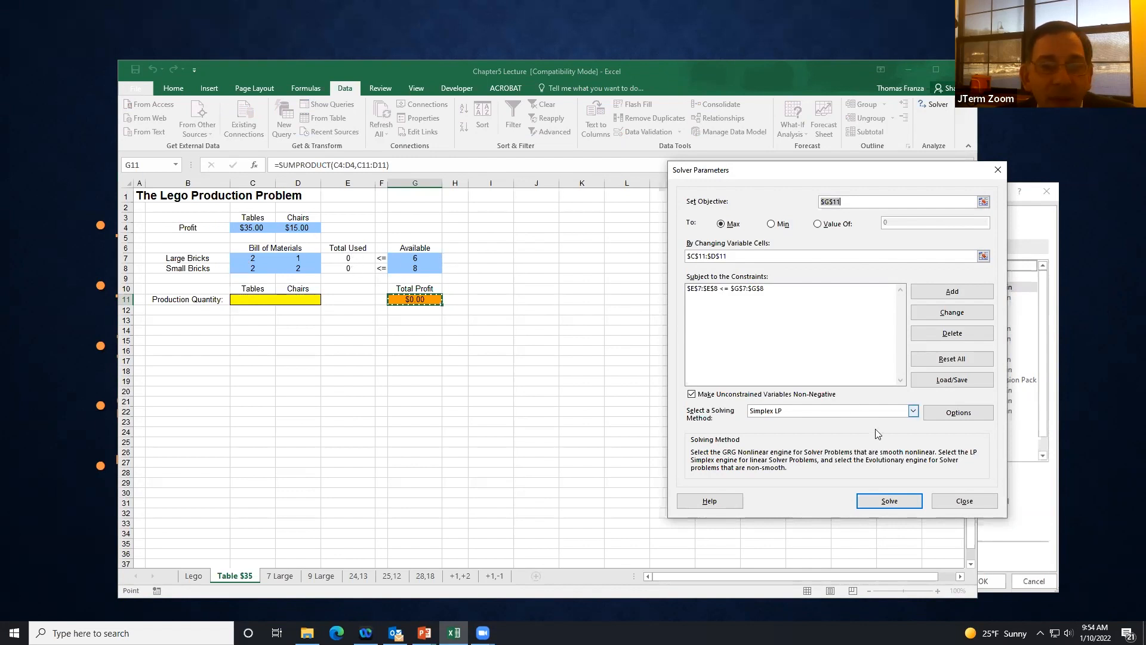
click(890, 500)
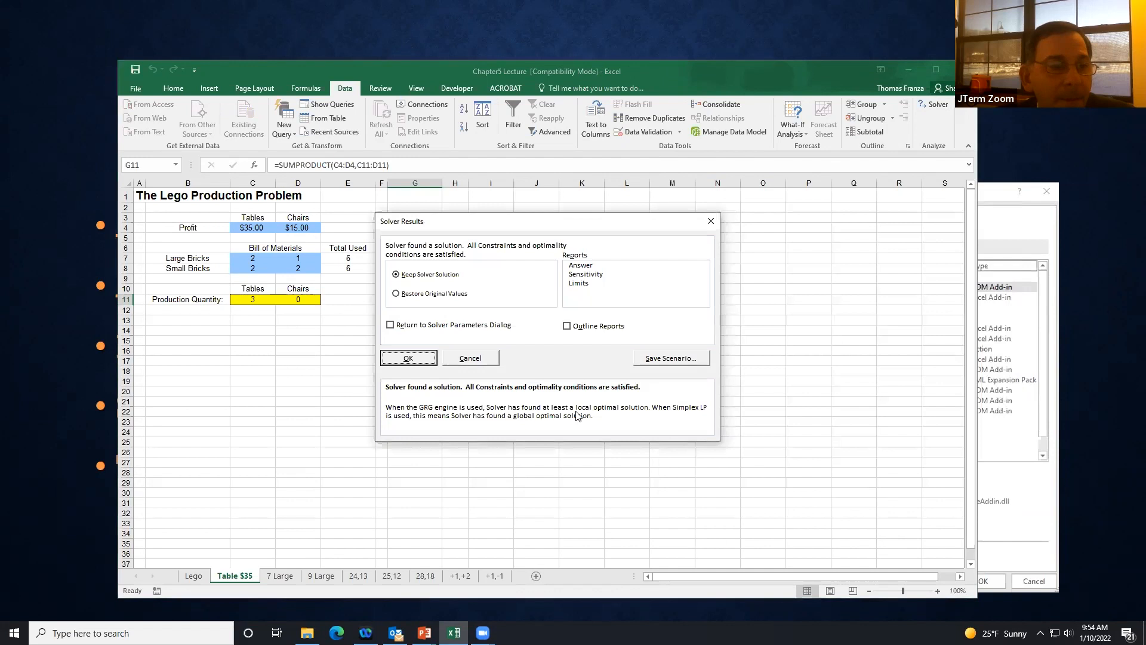
click(419, 358)
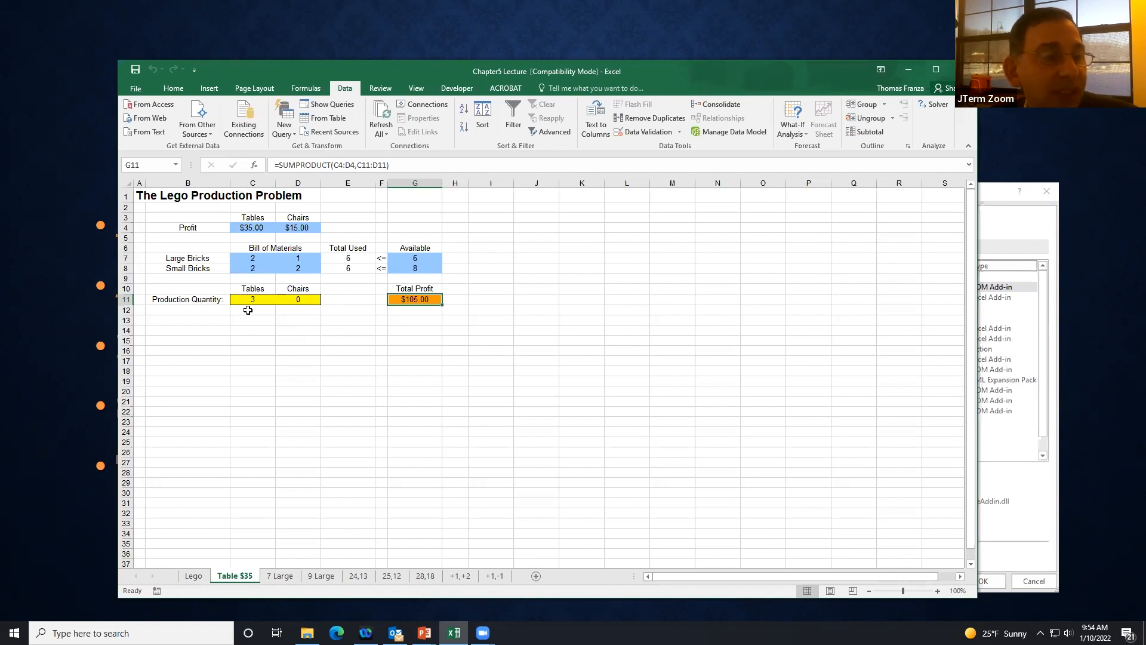
click(355, 269)
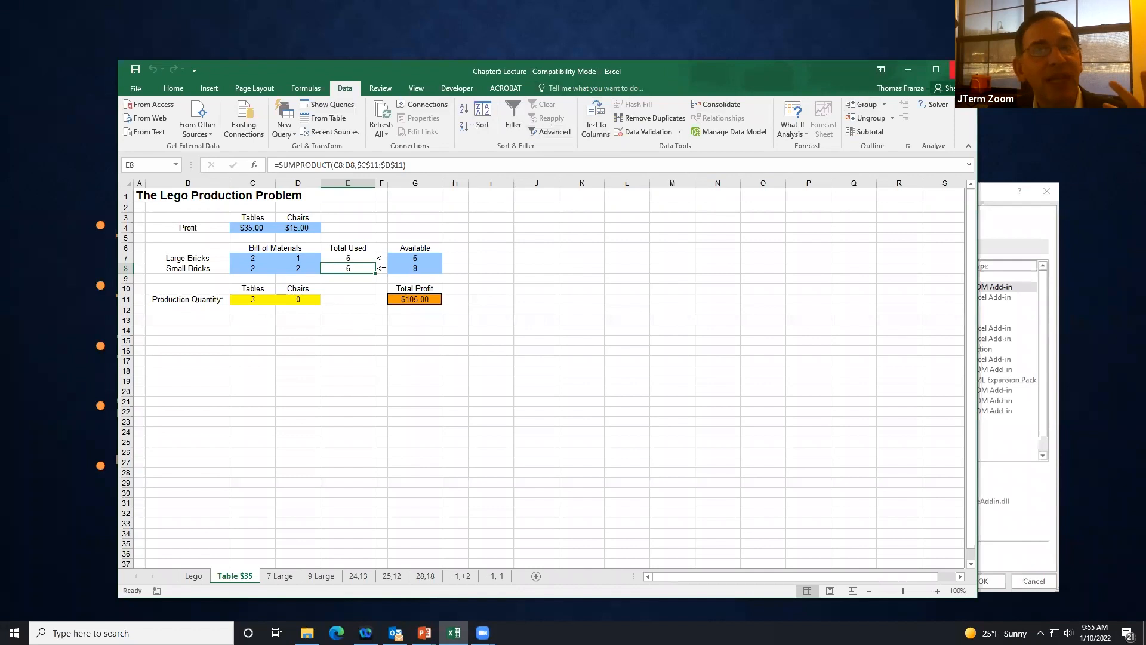
Step: Close the Chapter5 Lecture workbook without saving and advance the slide show to the Questions slide
click(962, 70)
click(573, 339)
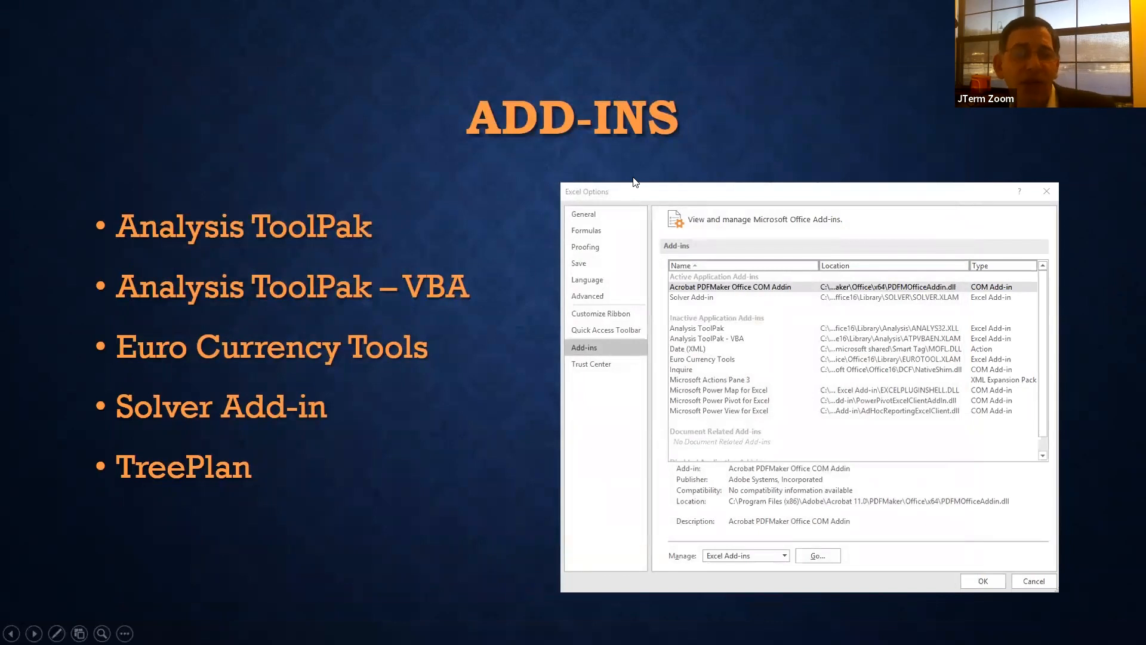
click(763, 97)
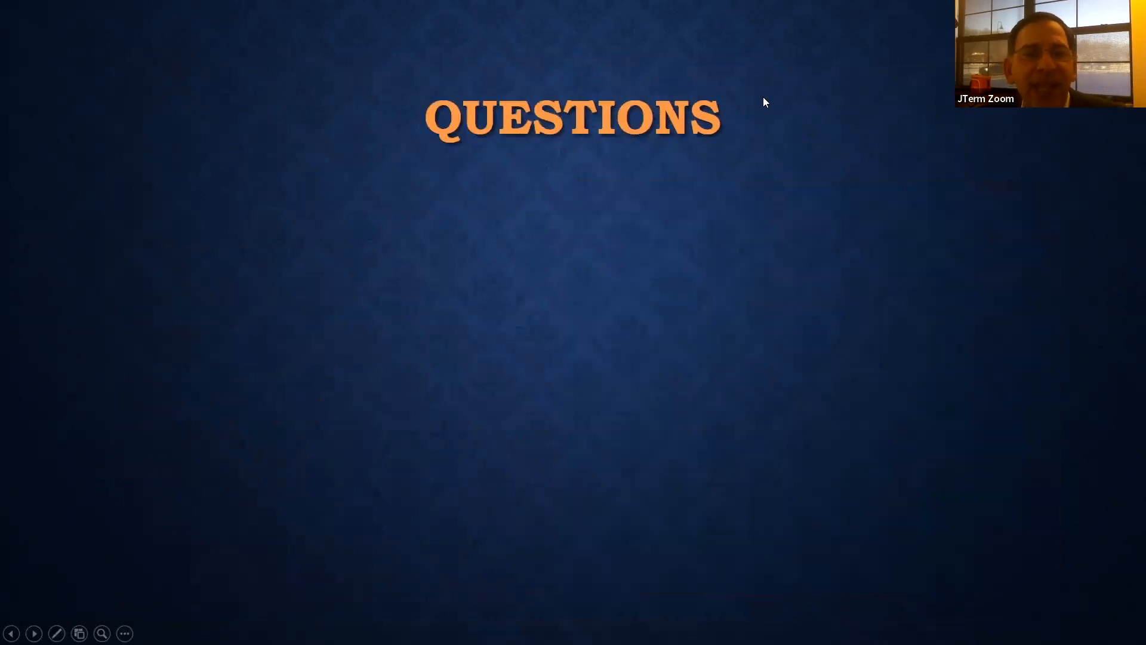
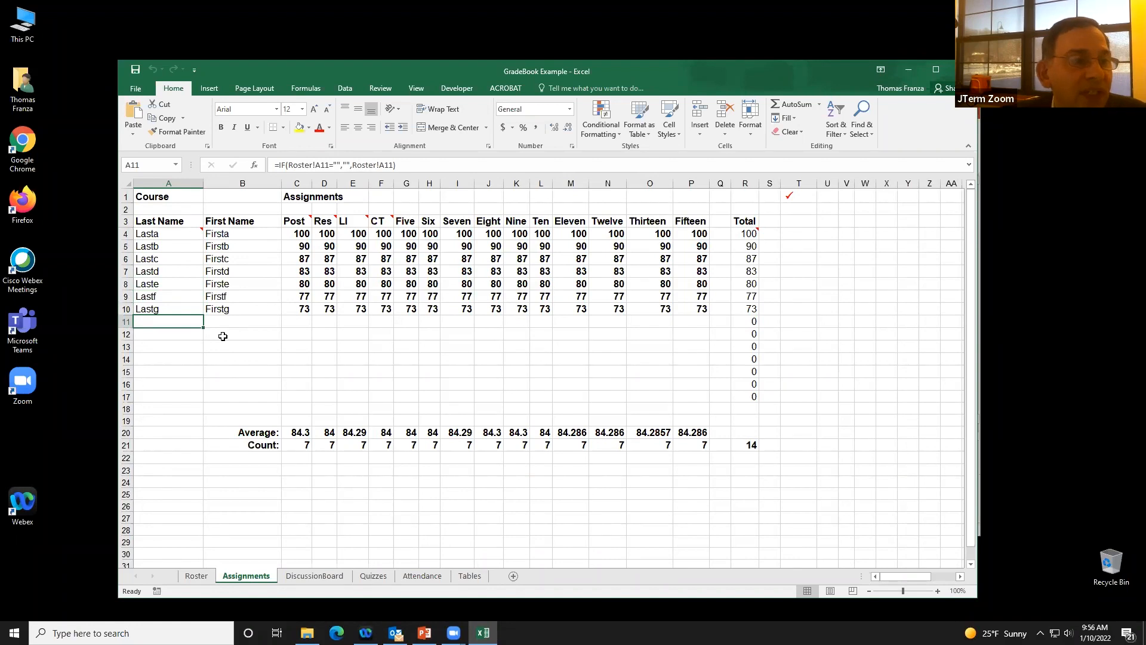
key(Down)
key(Down)
key(Up)
key(Up)
Step: Add a new student on the Roster sheet by entering the last name Lasth in cell A11
click(197, 577)
click(175, 354)
text(L)
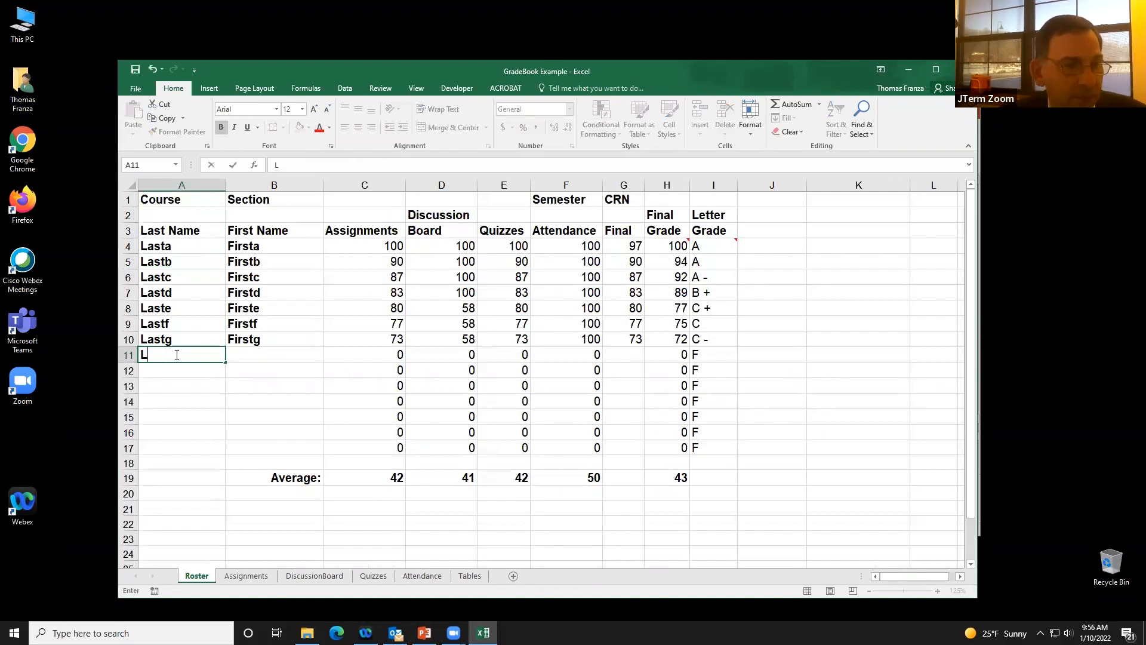
text(asth)
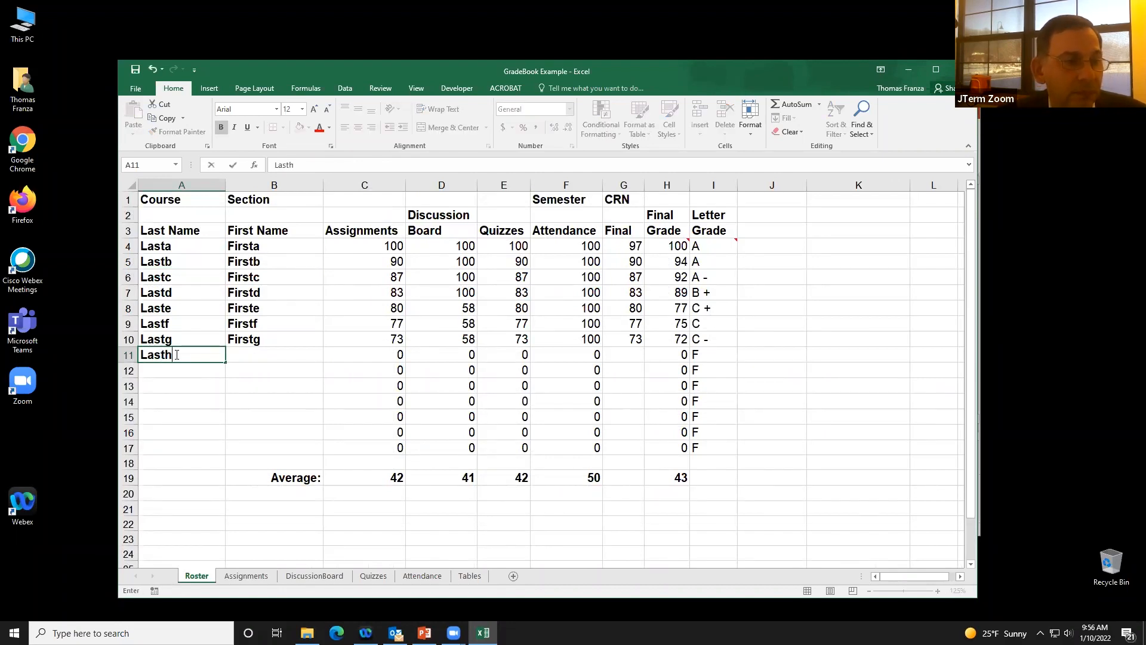
key(Tab)
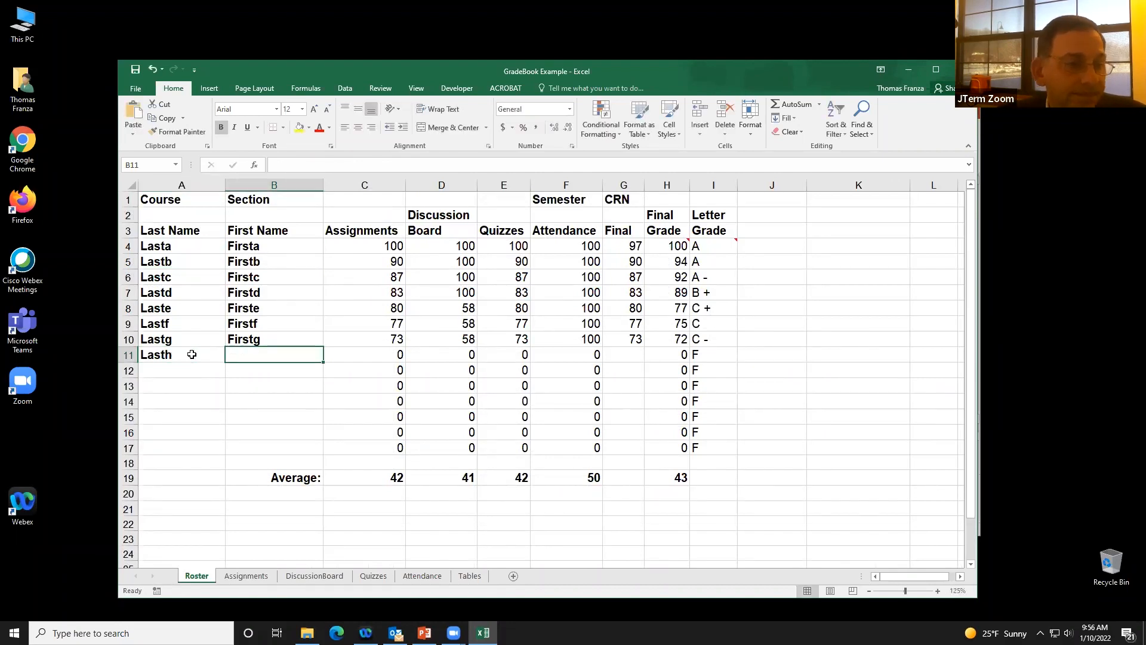
Step: Check row 11 on the Assignments, DiscussionBoard, Quizzes and Attendance sheets for the new student, comparing with A11 on the Roster sheet
click(246, 576)
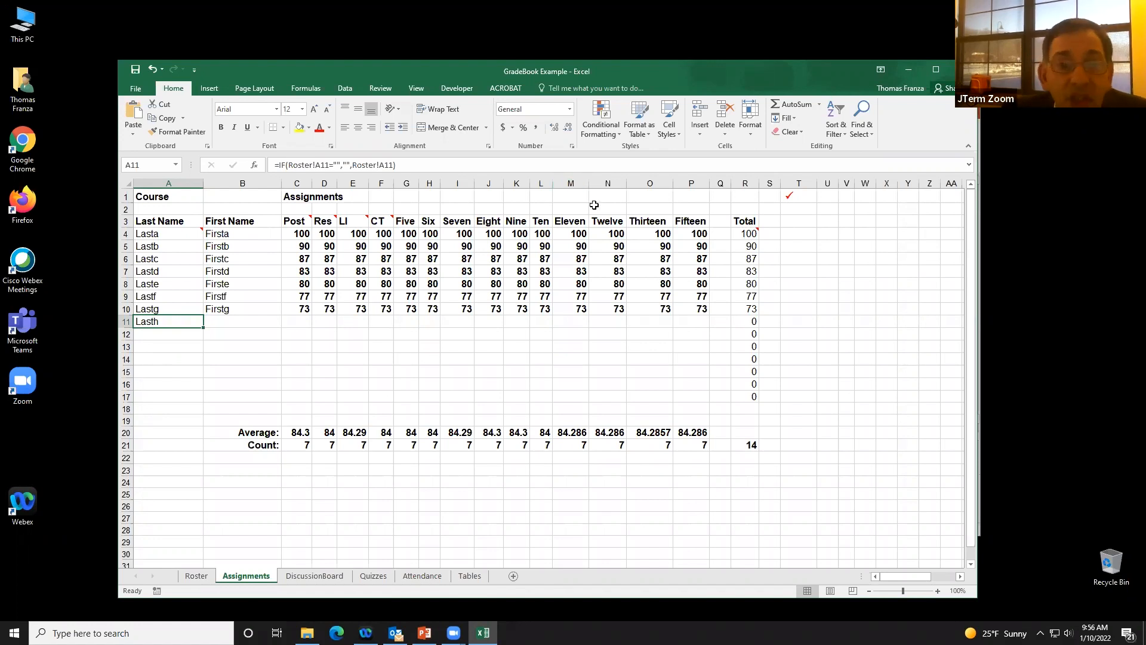
click(197, 576)
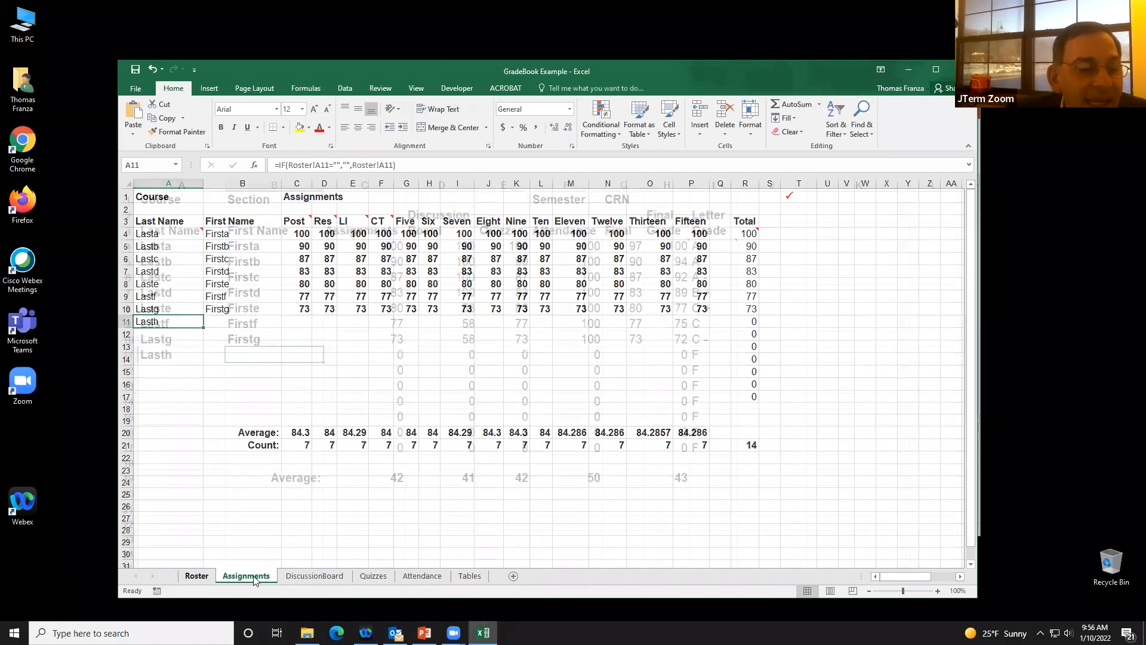
click(246, 576)
click(315, 575)
click(373, 577)
click(417, 575)
click(197, 576)
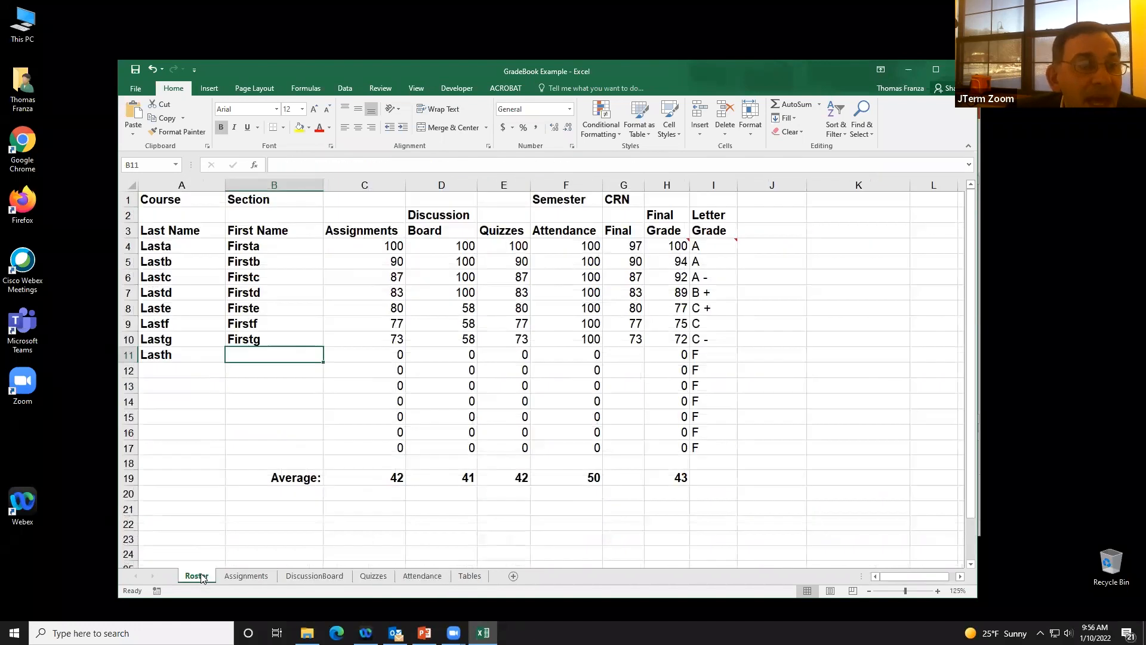
click(163, 354)
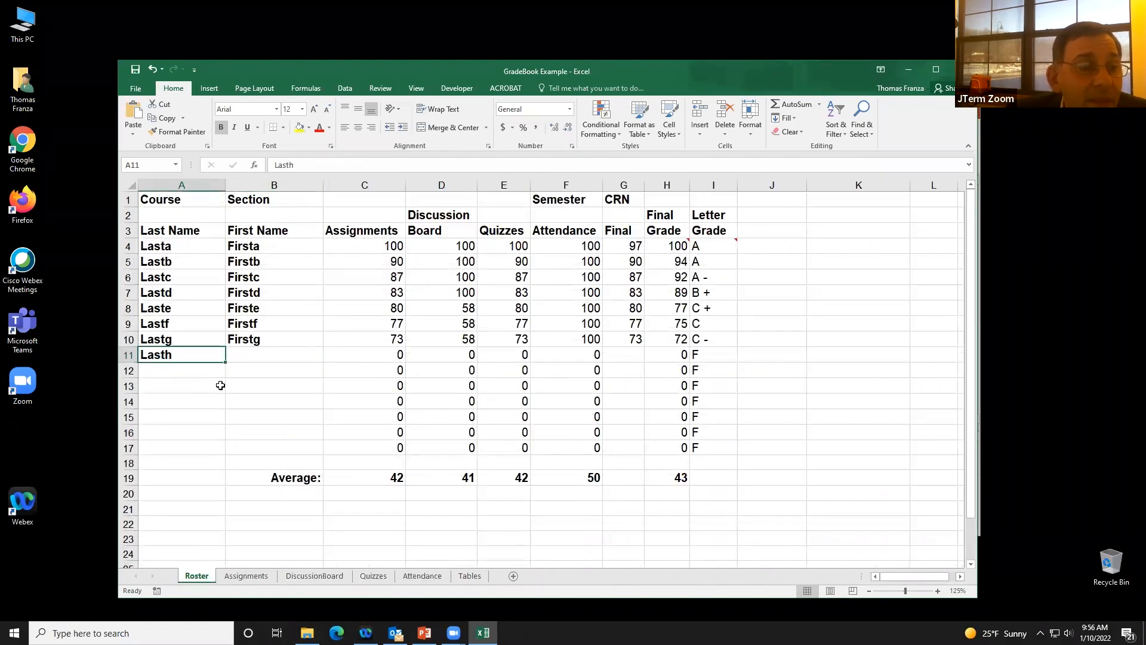
Step: Inspect the linking formulas in name cells A4, A5 and B5 of the Assignments sheet, and view the names on DiscussionBoard
click(246, 576)
click(157, 236)
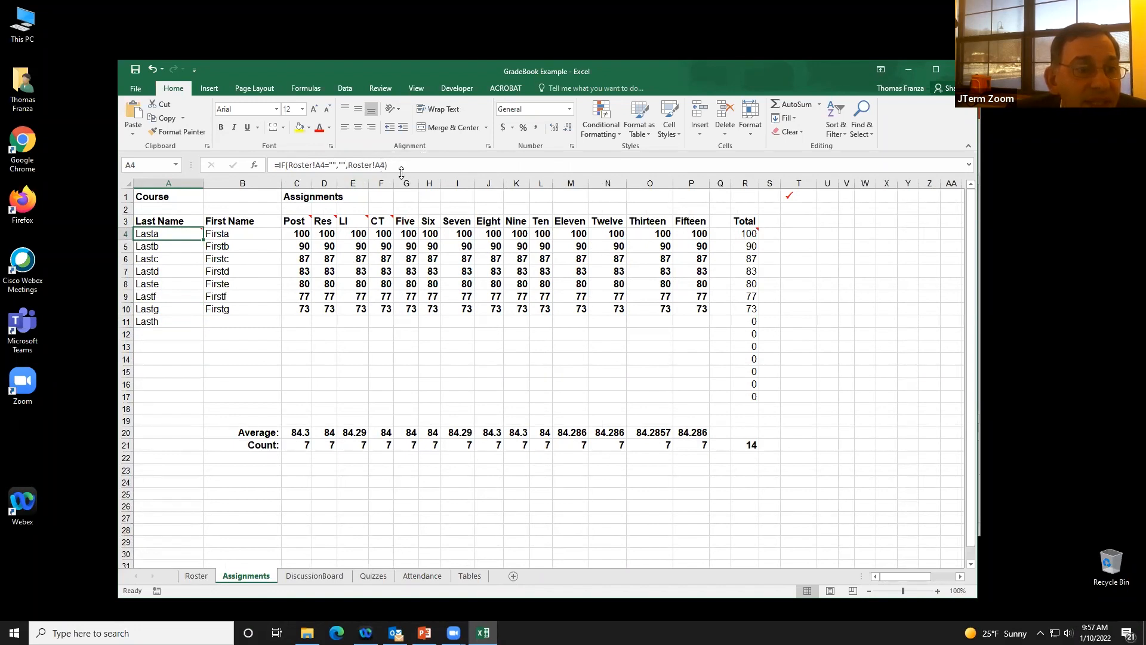
click(169, 247)
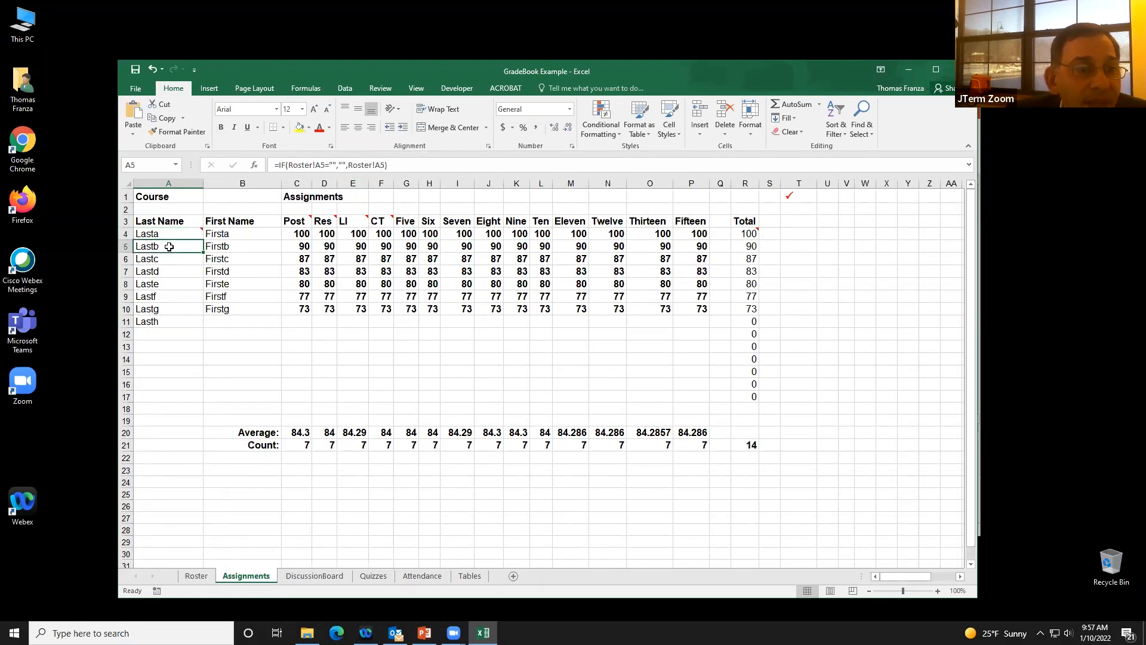
click(219, 249)
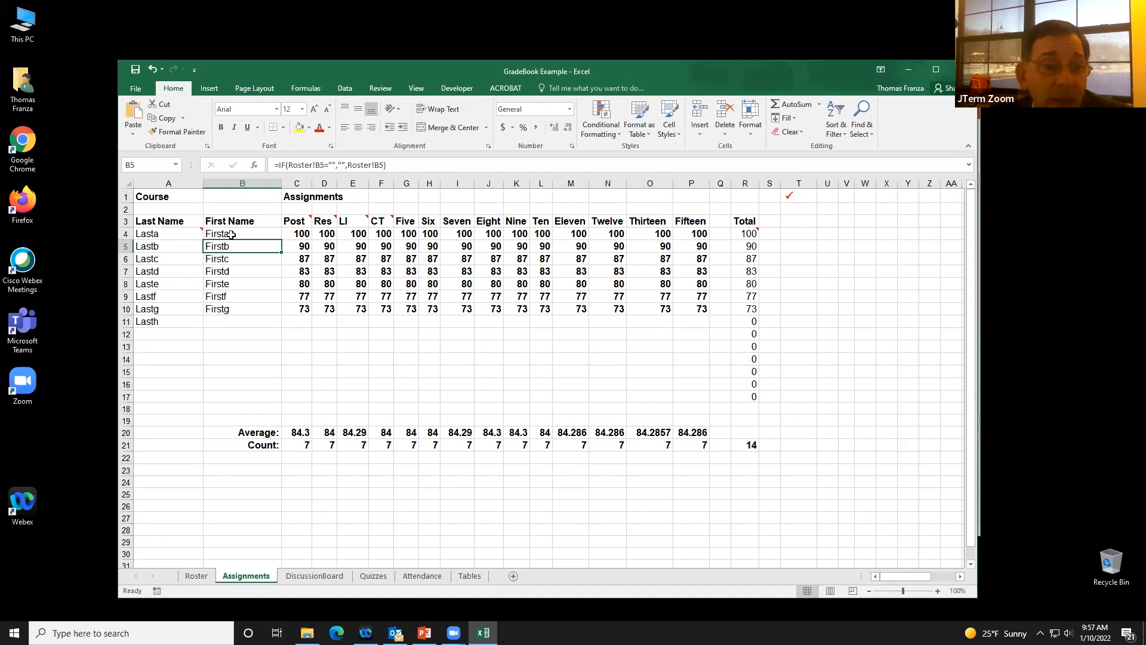
click(310, 577)
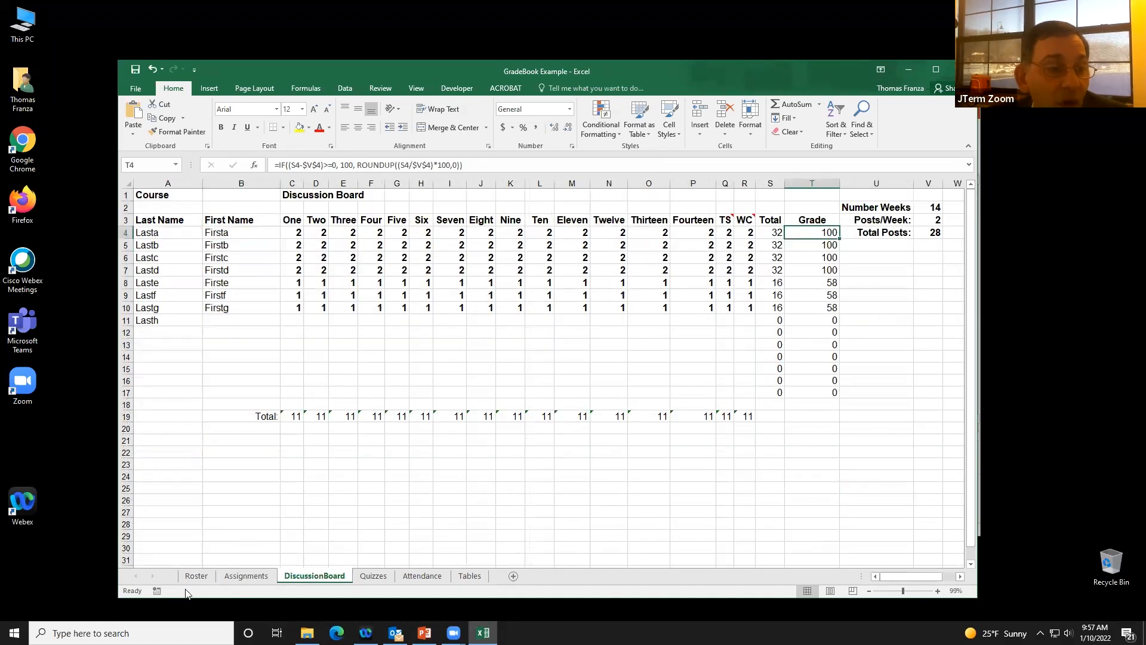
Step: Inspect the formula behind the Course heading in A1 on the Assignments, DiscussionBoard and Quizzes sheets, comparing with the Roster sheet
click(197, 576)
click(246, 576)
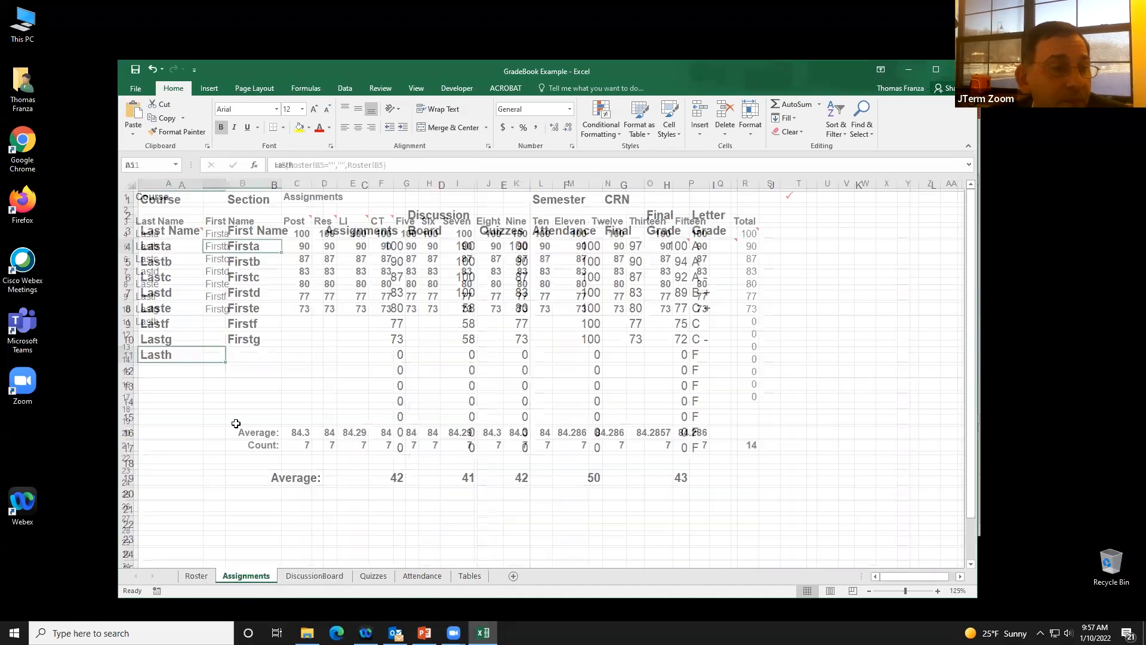
click(176, 193)
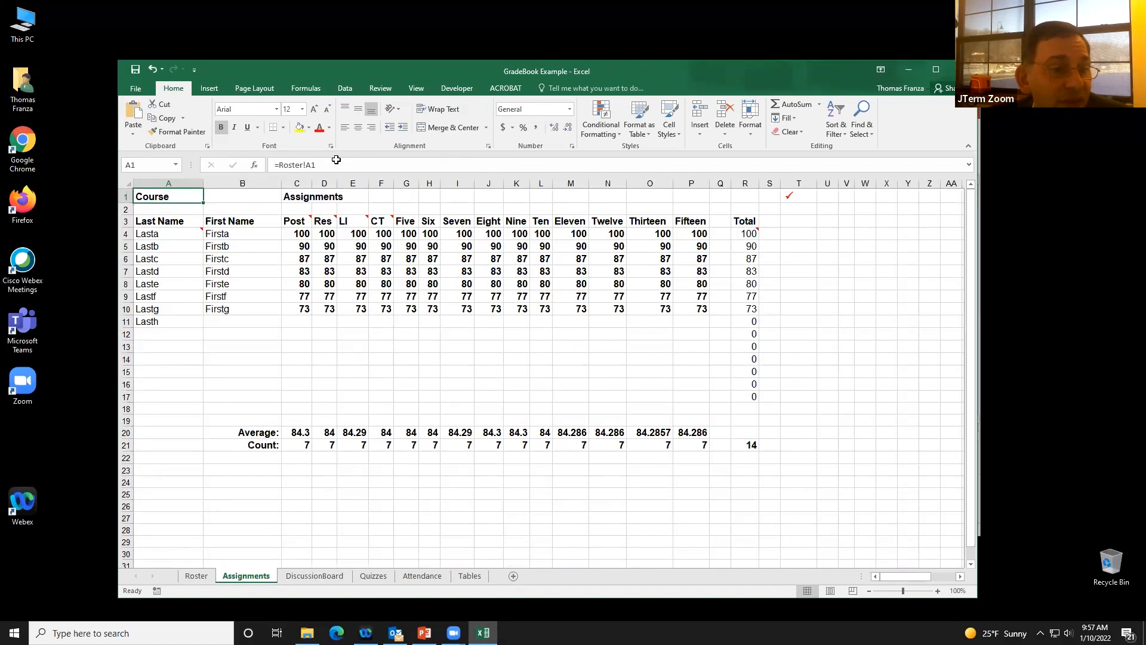
click(198, 577)
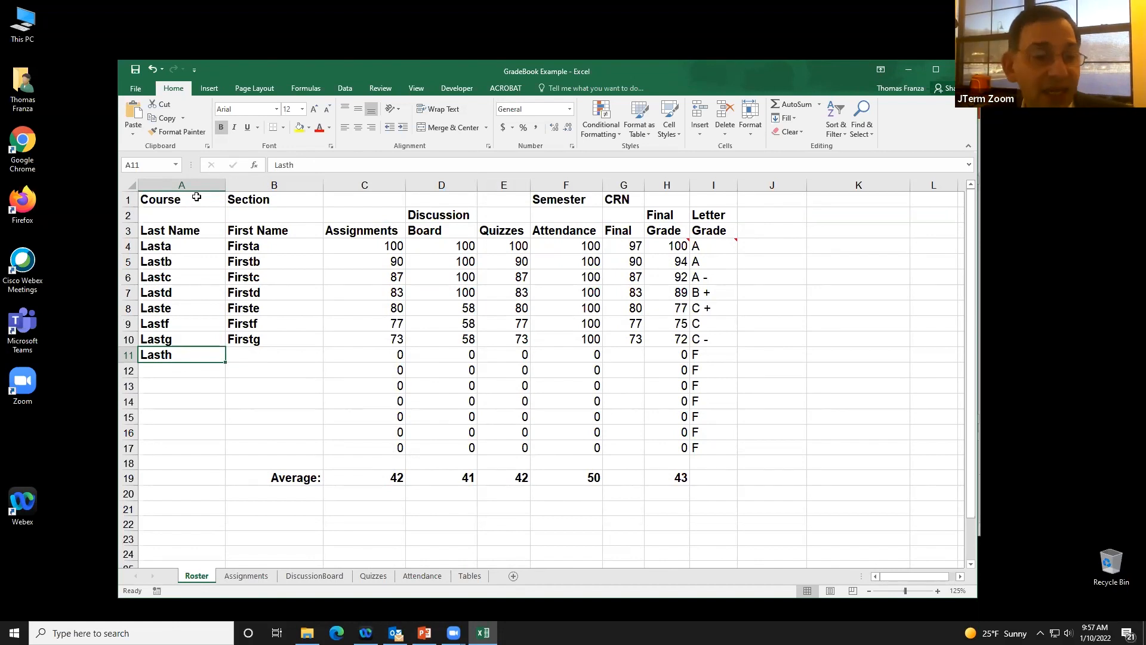
click(315, 577)
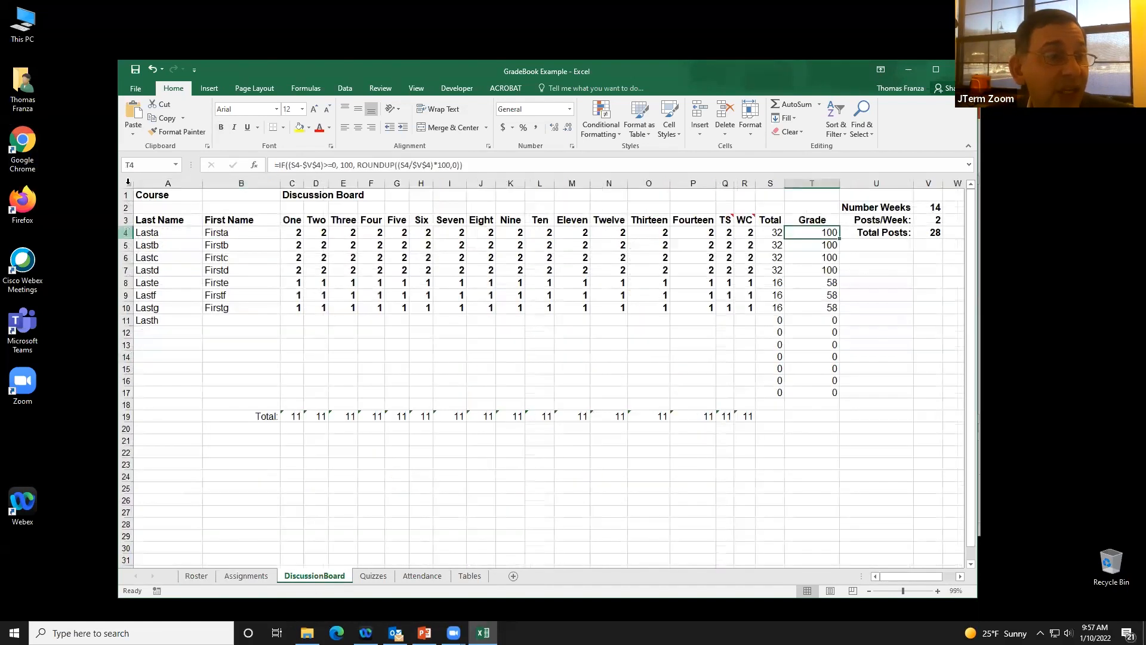
click(153, 199)
click(371, 575)
click(155, 195)
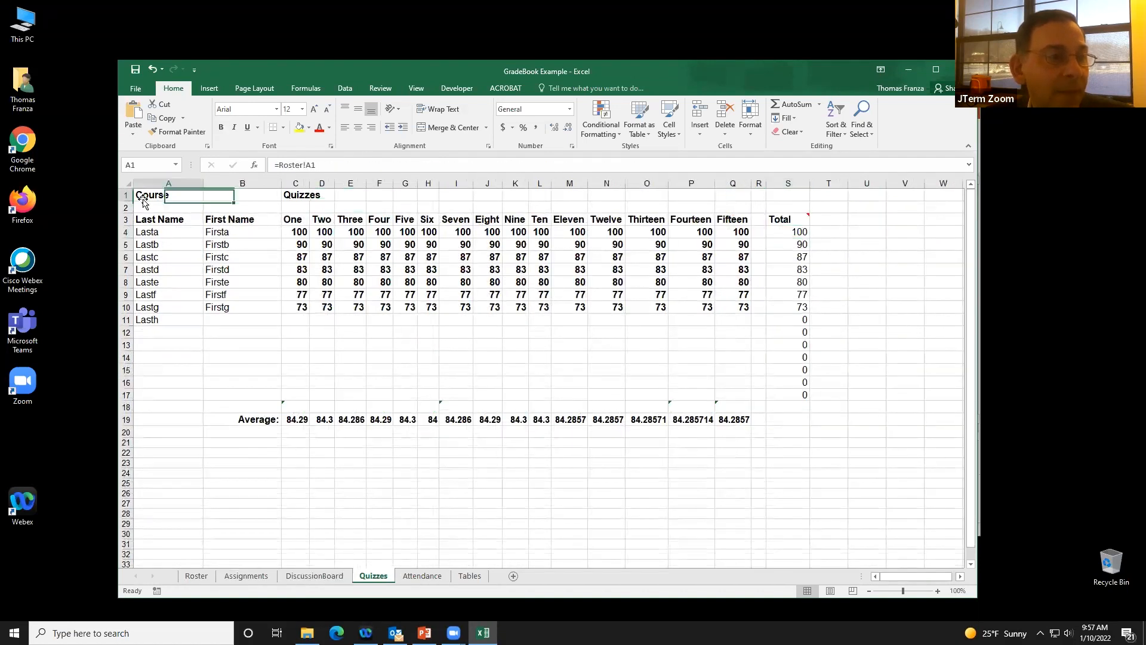
Step: Look through the Roster, Assignments, DiscussionBoard and Quizzes sheets to compare their shared headings and student names
click(202, 578)
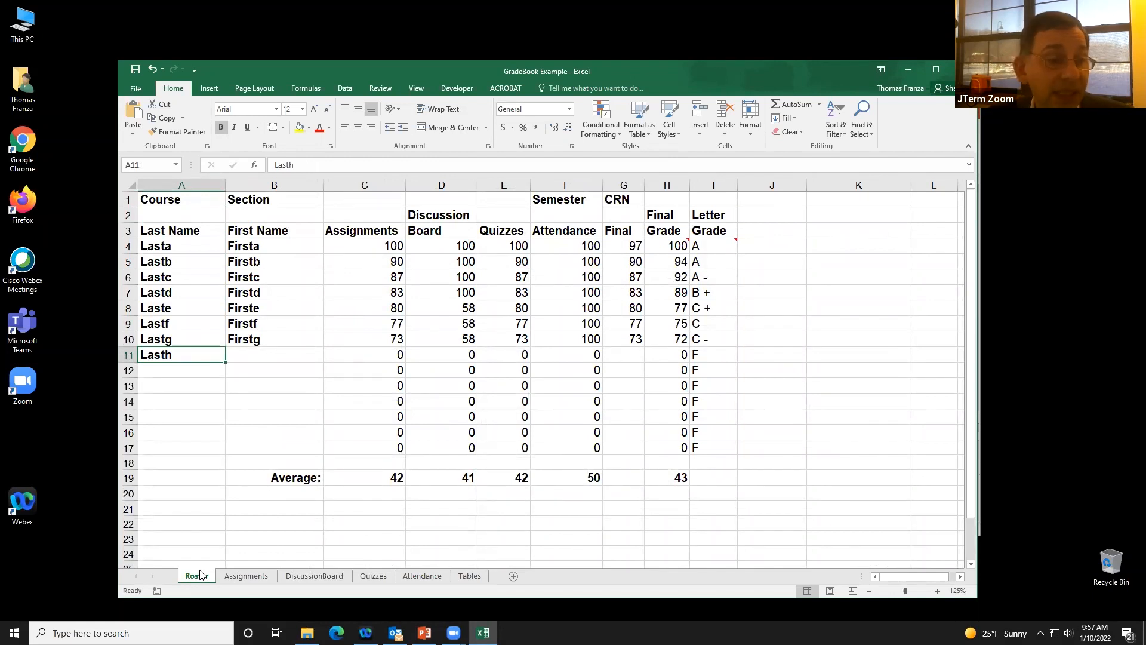
click(246, 576)
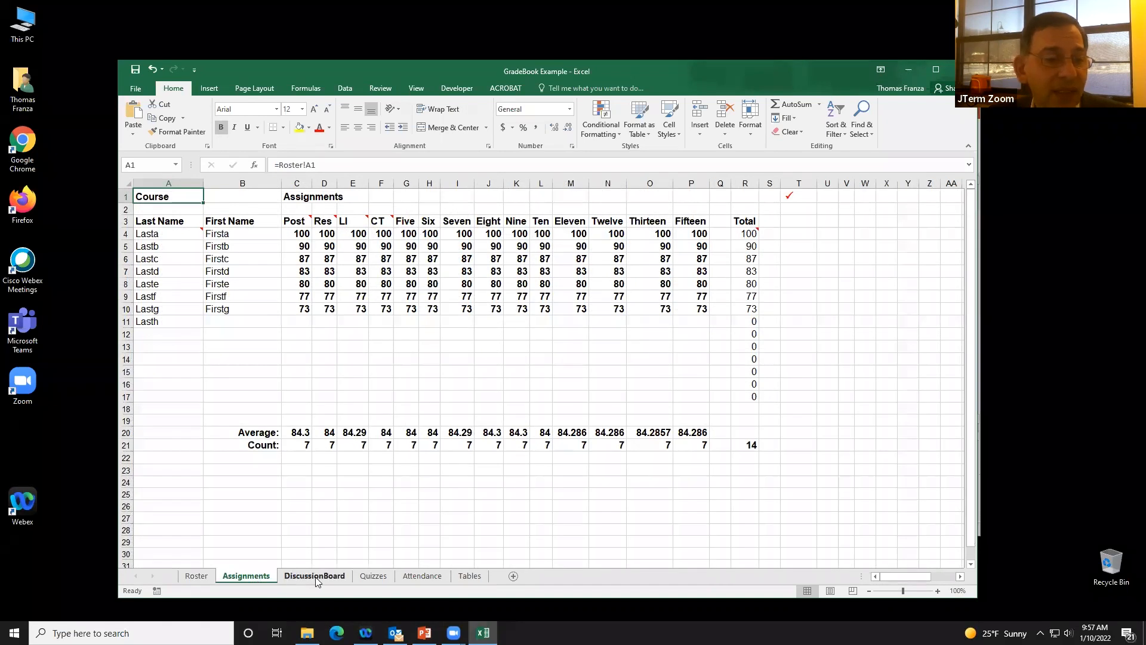
click(316, 577)
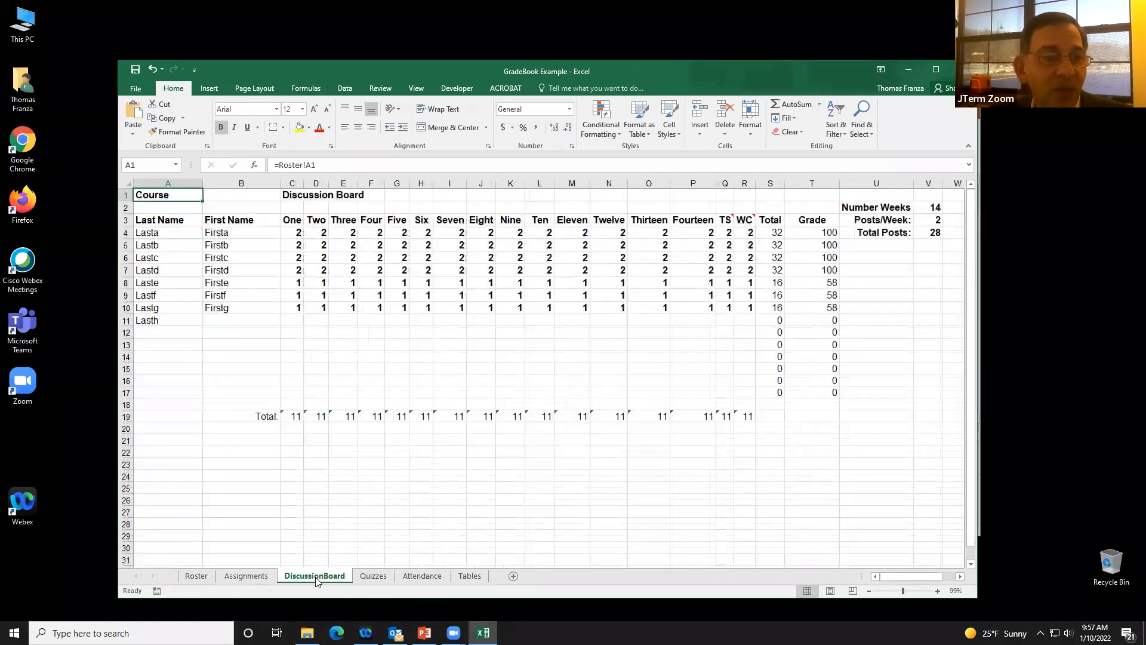
click(371, 576)
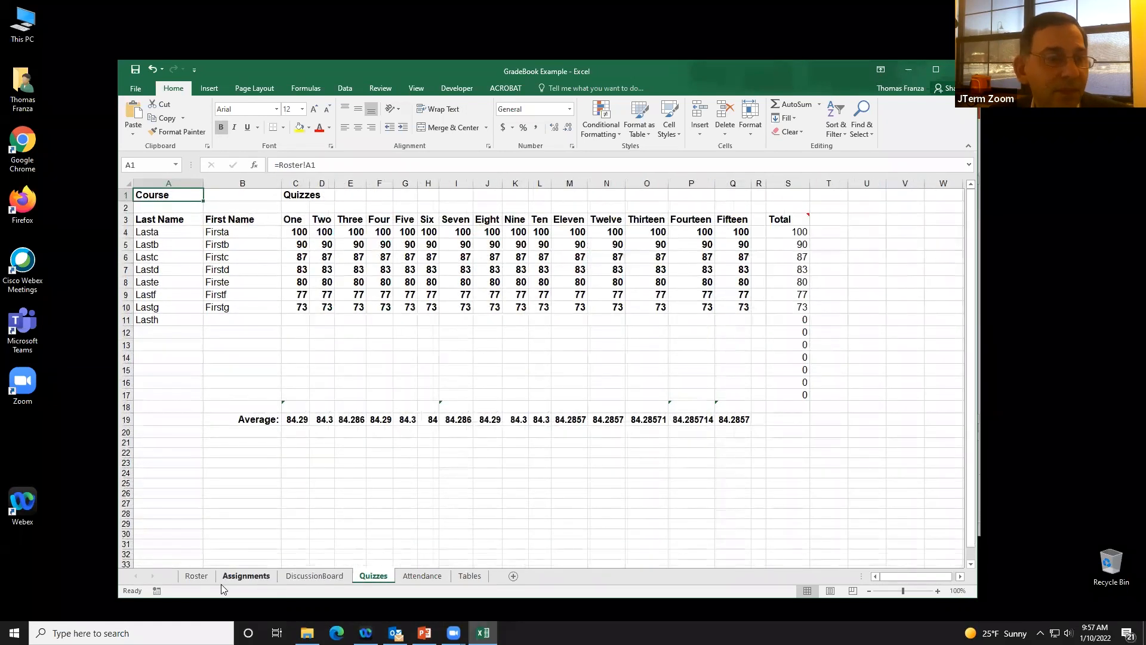
click(190, 578)
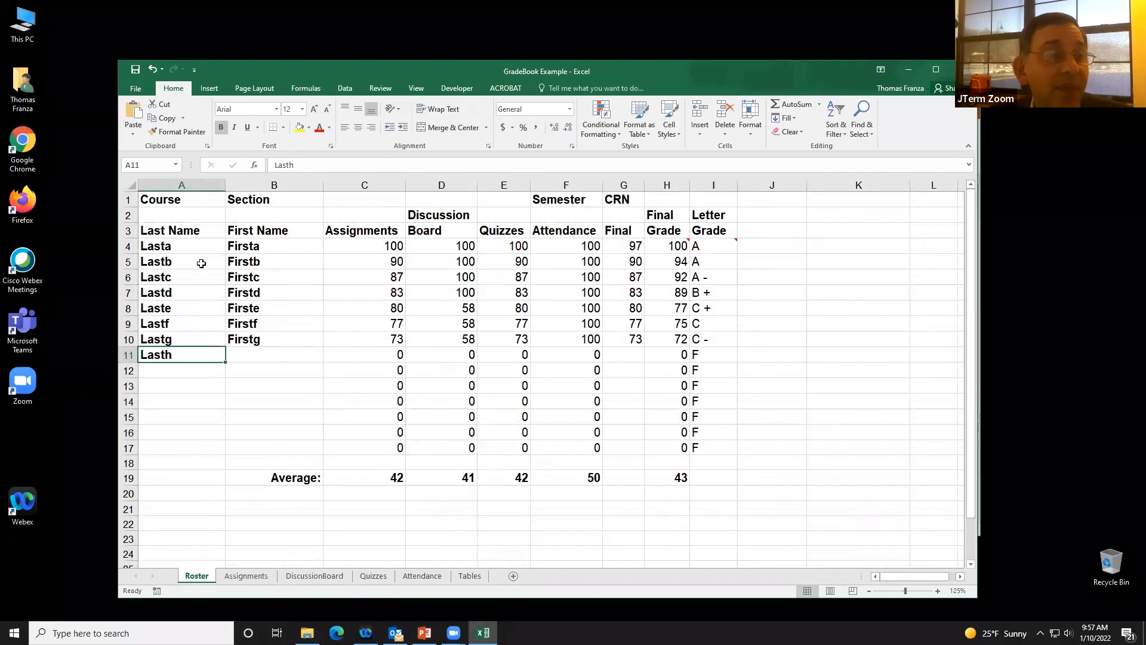
click(246, 576)
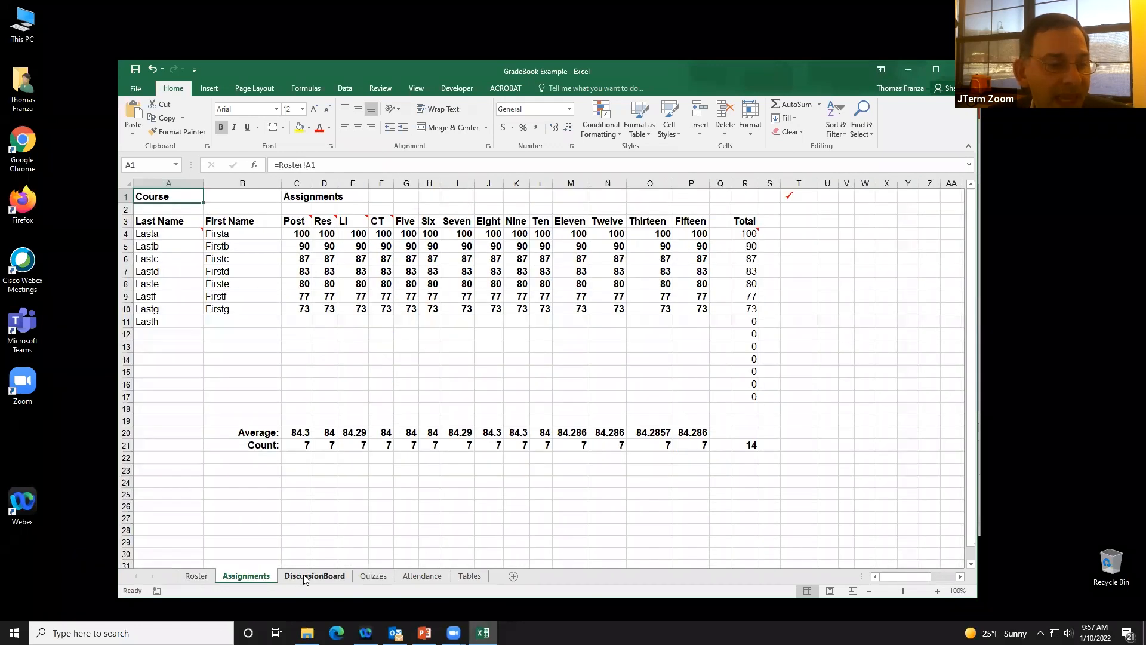
click(304, 578)
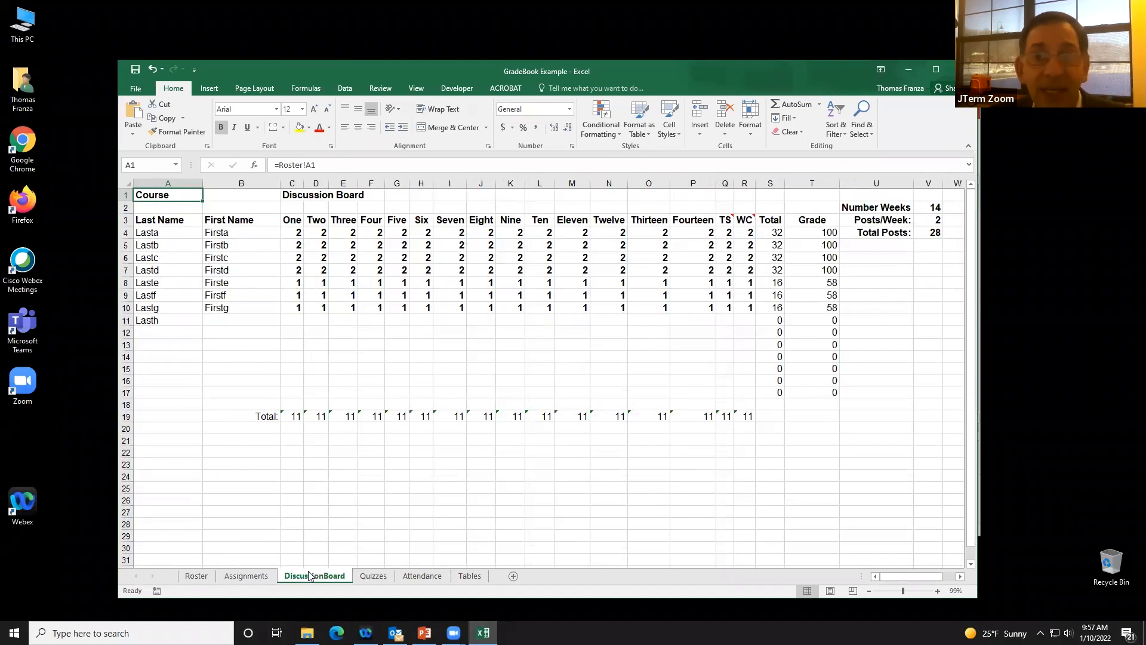
click(196, 576)
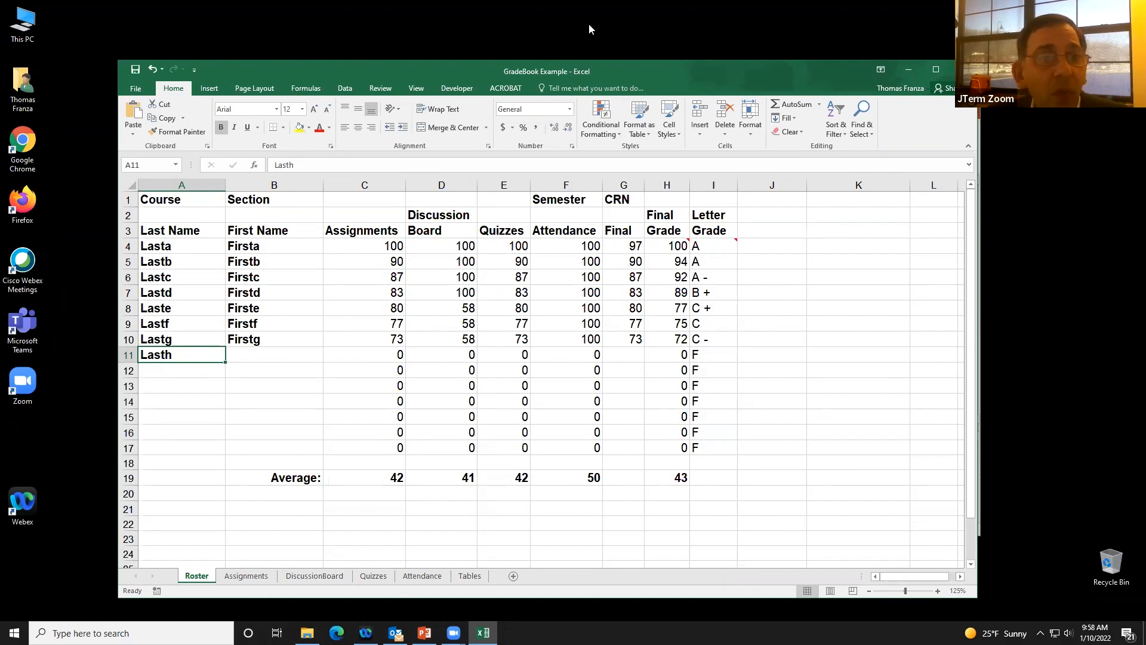
Step: Inspect the formula in the blank last name cell A13 on the Assignments sheet
click(423, 615)
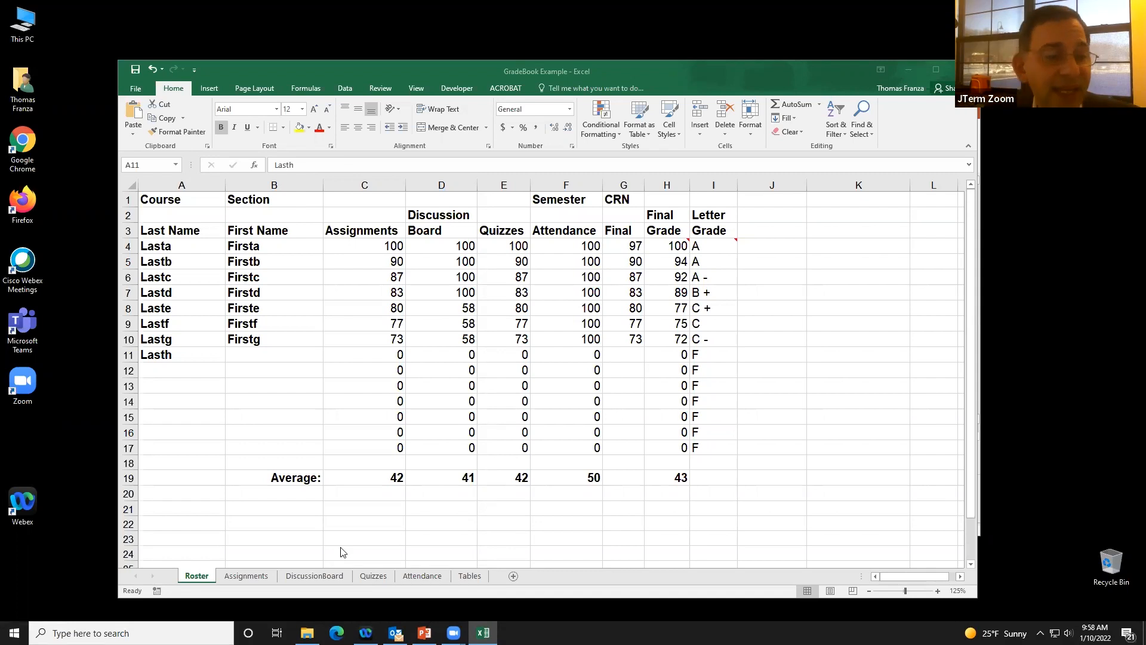
click(272, 578)
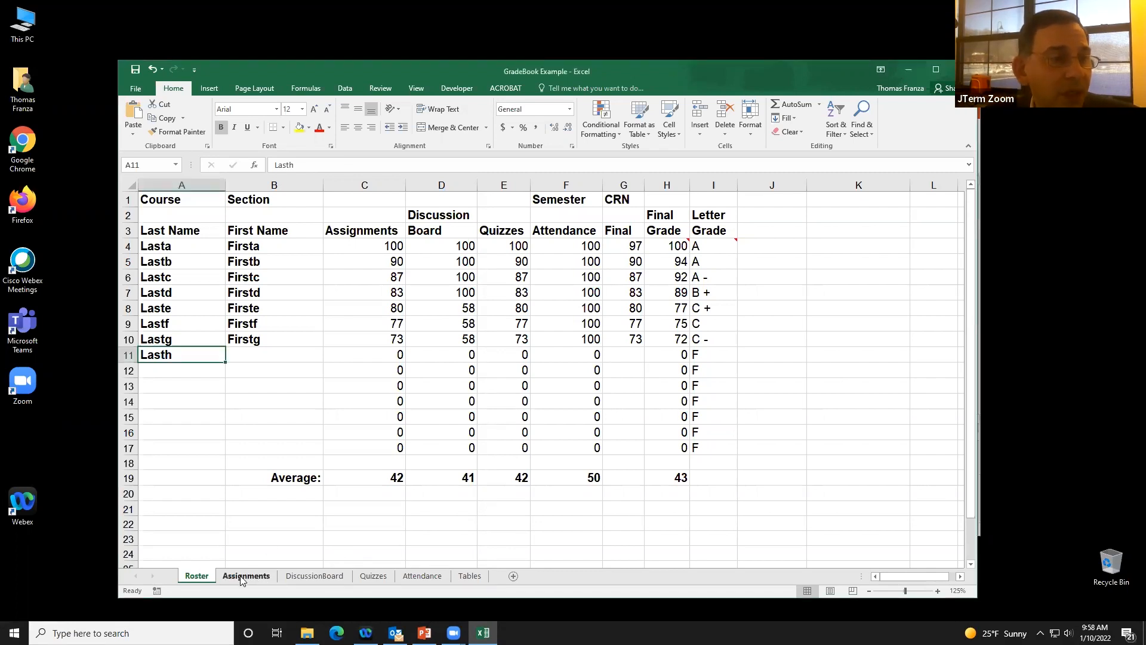
click(229, 575)
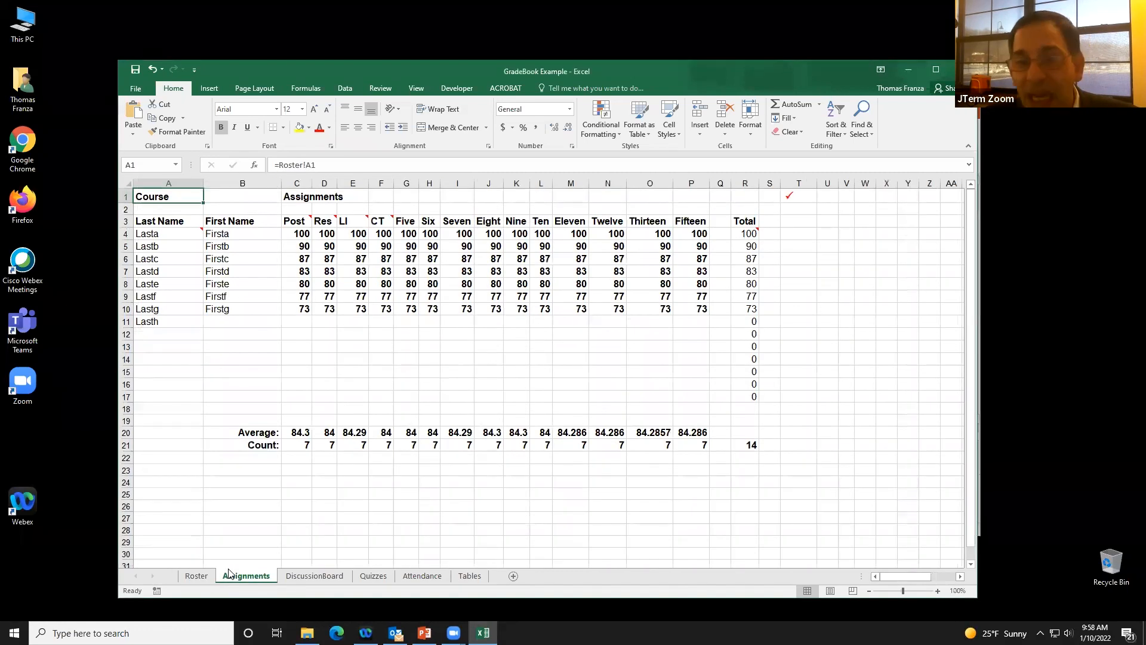
click(170, 347)
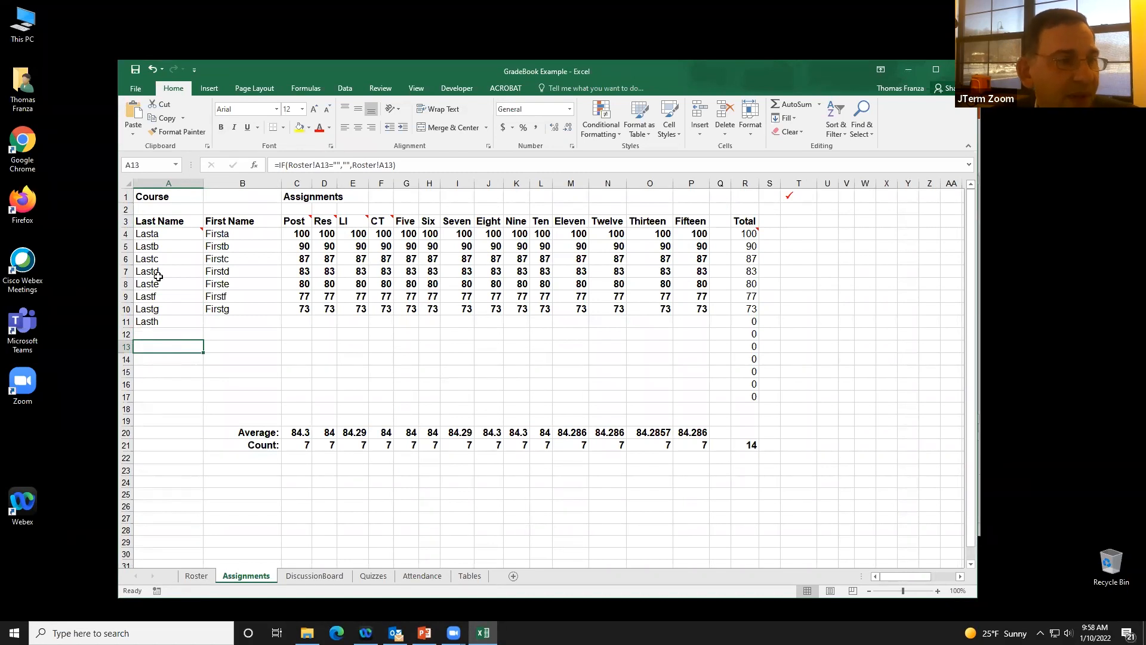
Step: Replace the formula in A4 on the Assignments sheet with the direct link =Roster!A4 and review it
click(161, 236)
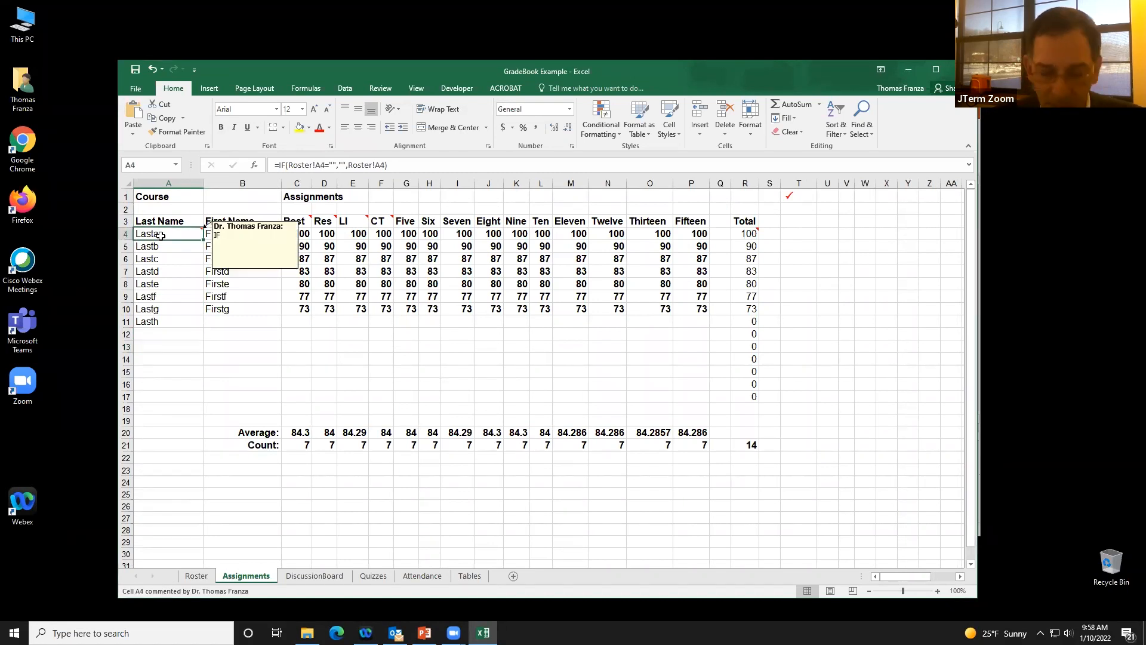
key(Delete)
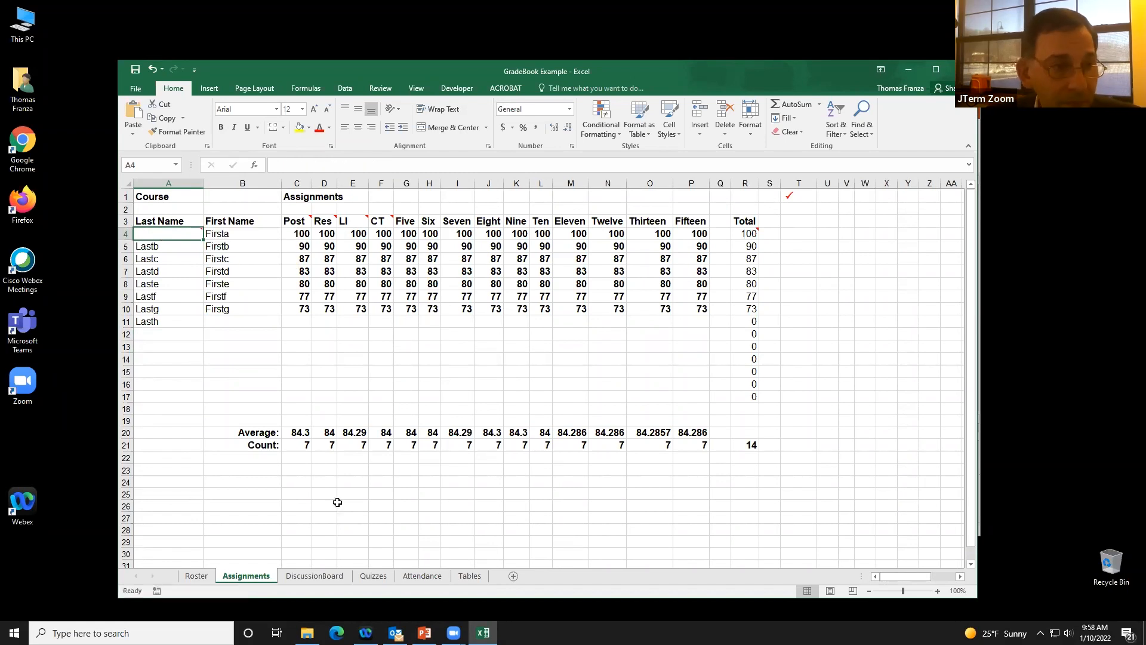
text(=)
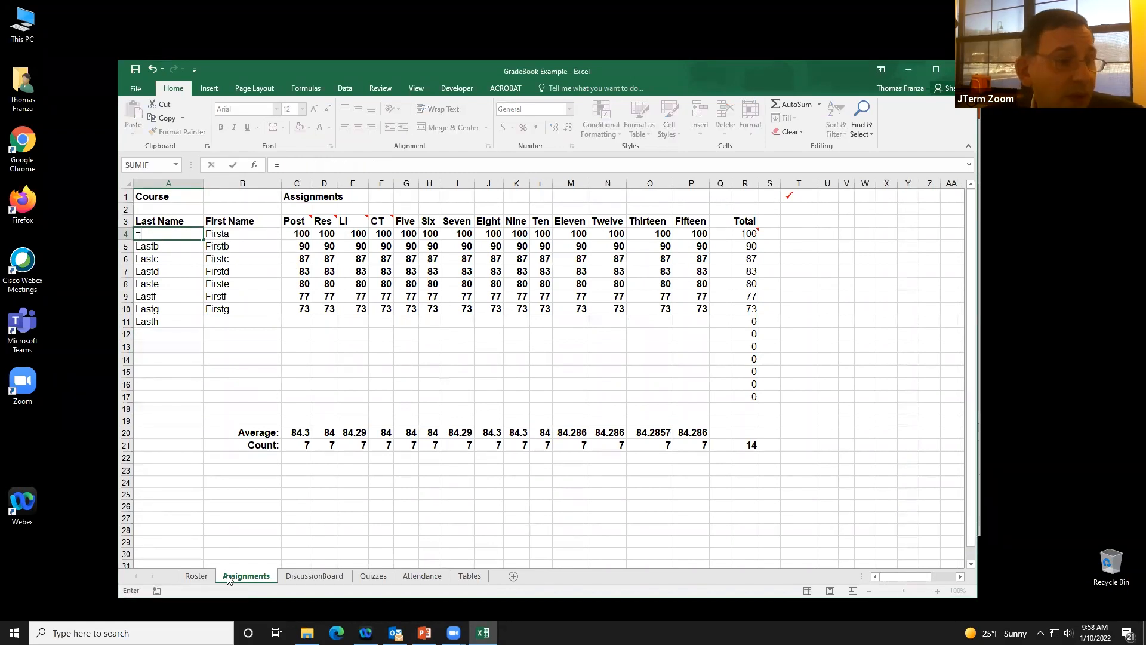
click(203, 580)
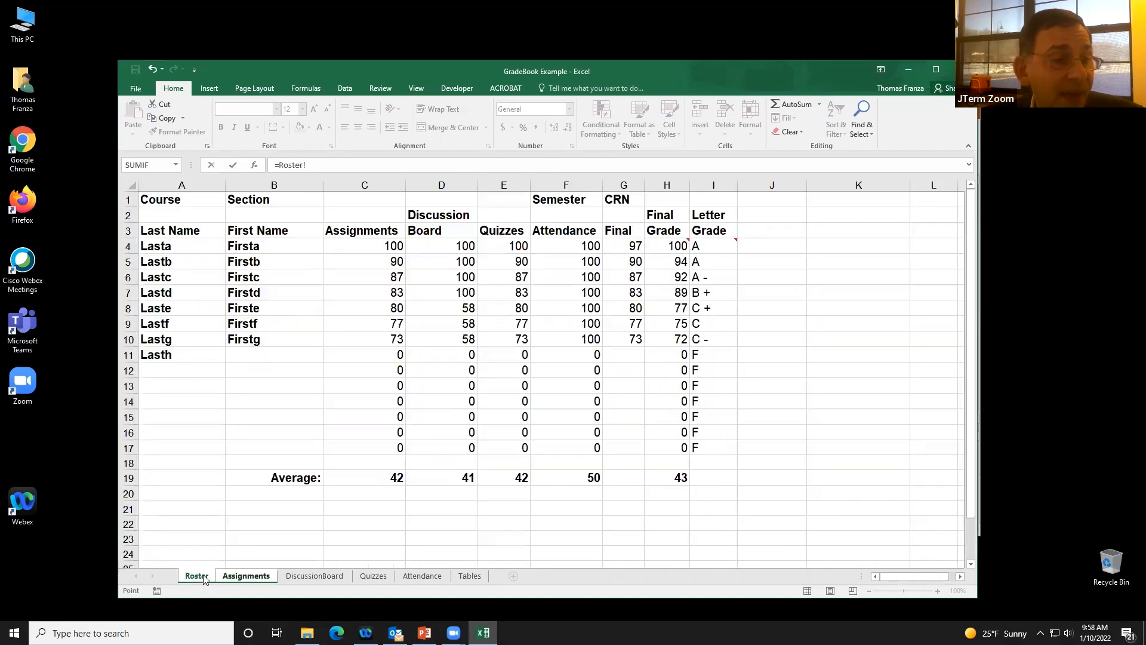
click(167, 247)
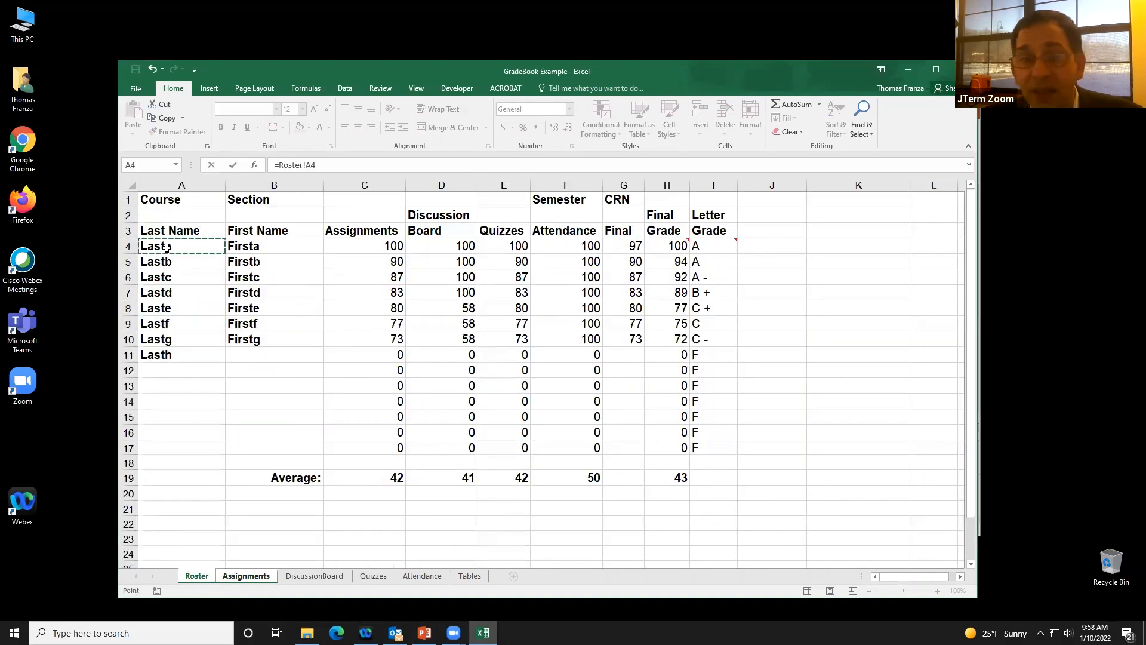
key(Return)
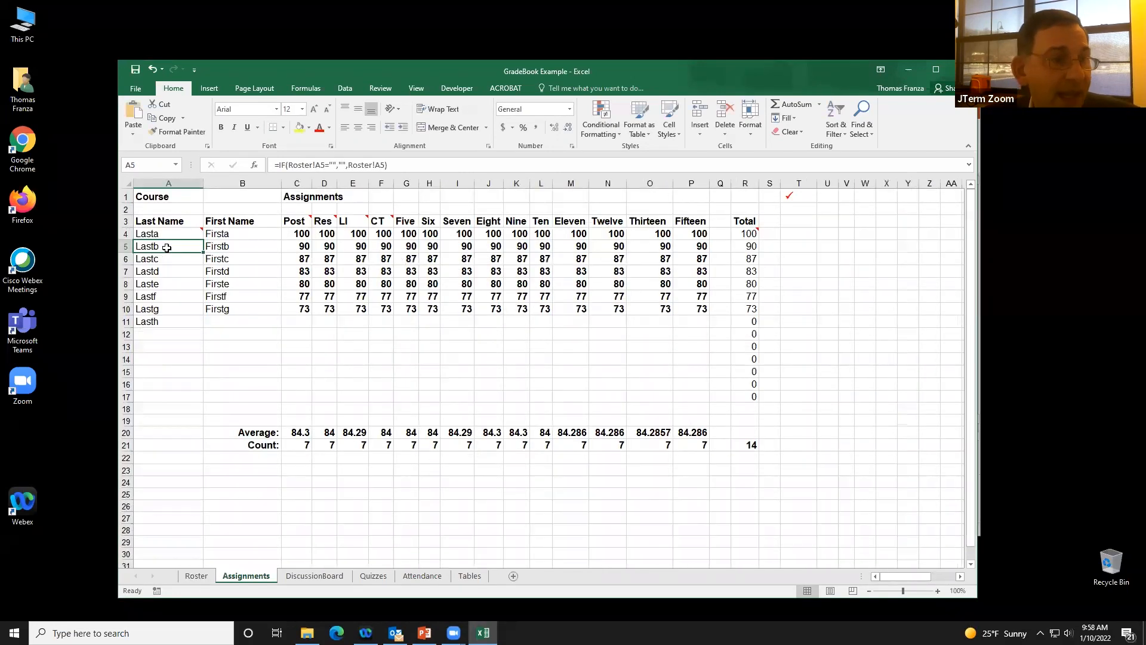
click(169, 235)
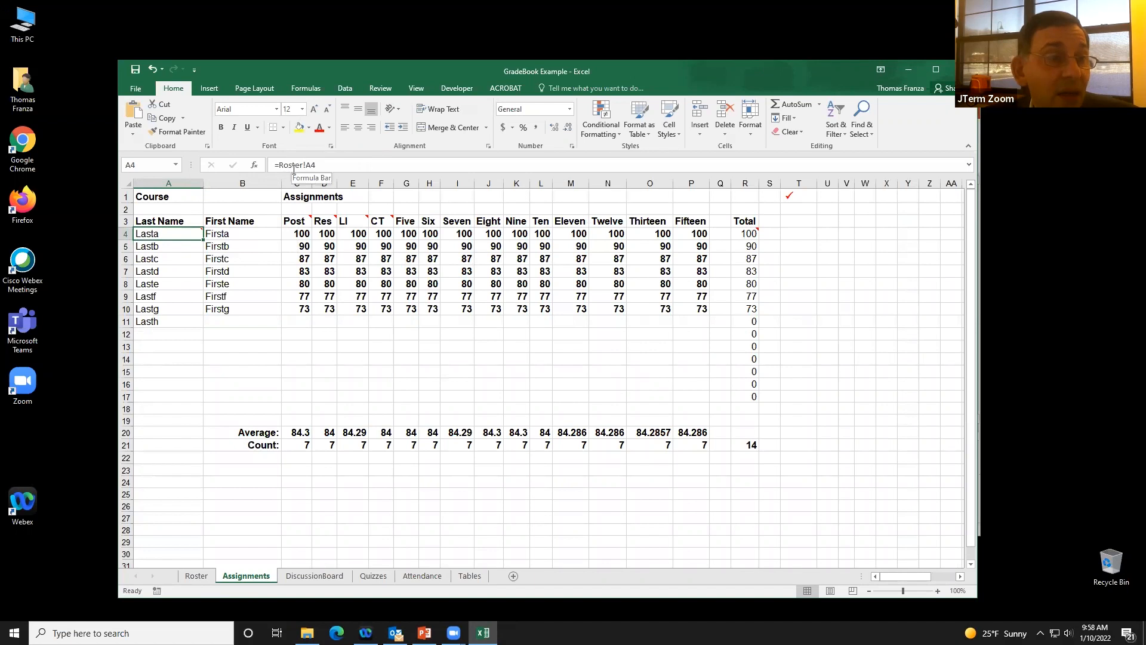
Step: Copy the Roster link formula from A4 into the last name cells A5:A15 on the Assignments sheet
right_click(159, 235)
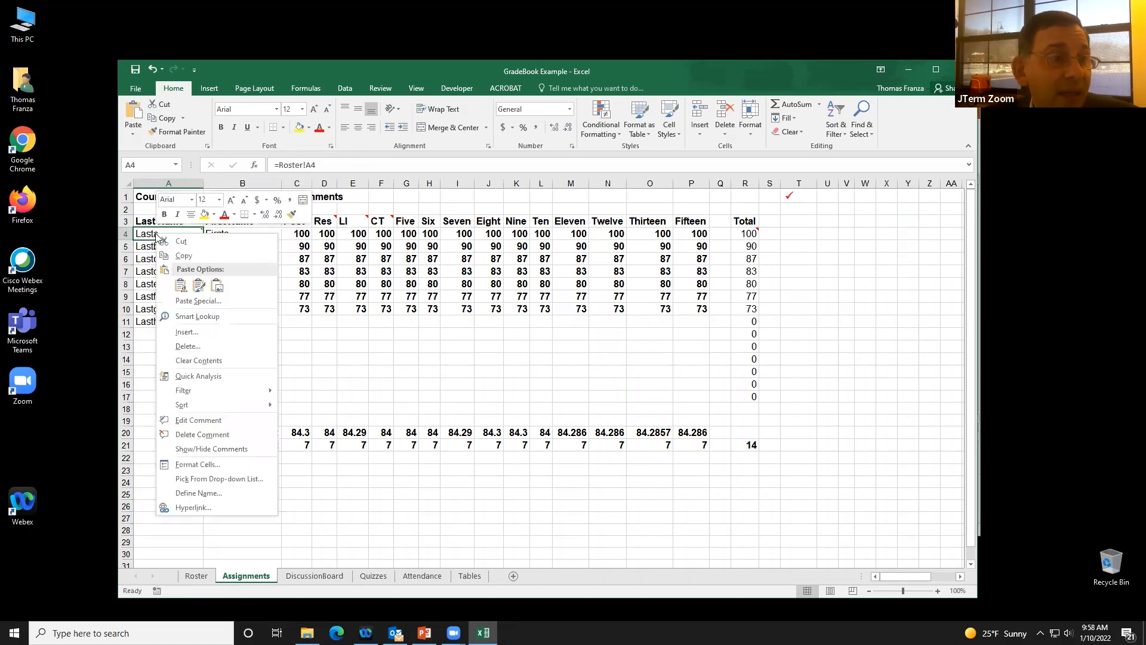
click(184, 256)
drag(168, 246, 168, 366)
key(ctrl+v)
key(ctrl+v)
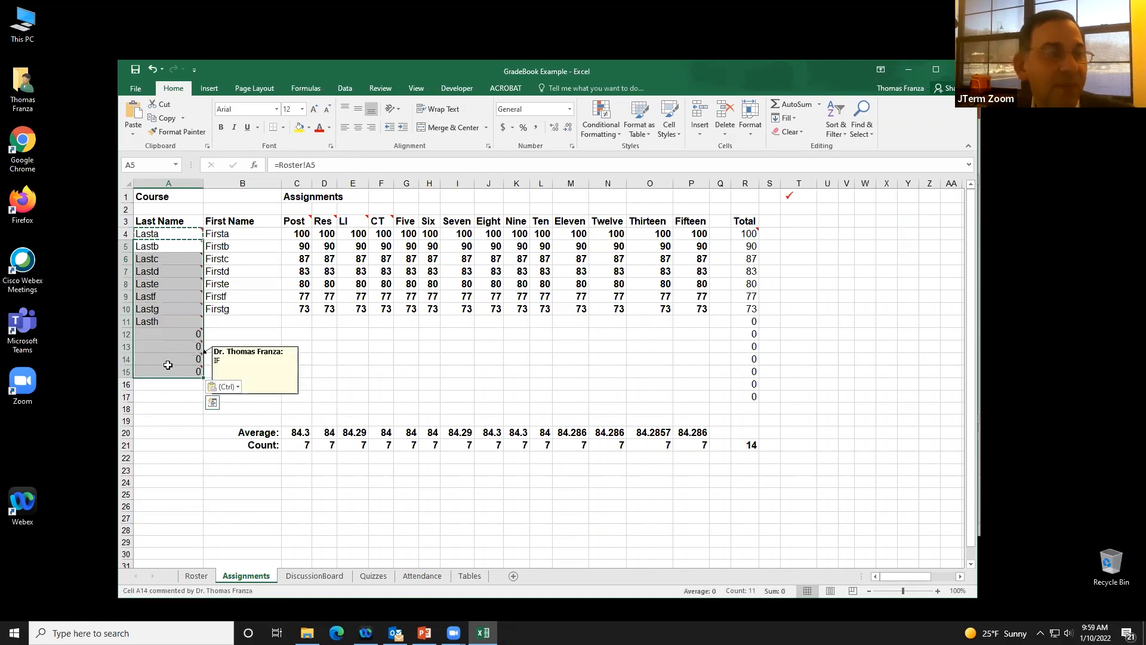
Step: Compare the copied last name links in A6 and A10:A12 with the Roster sheet, and inspect the first name formula in B4 on Assignments
click(163, 257)
click(163, 309)
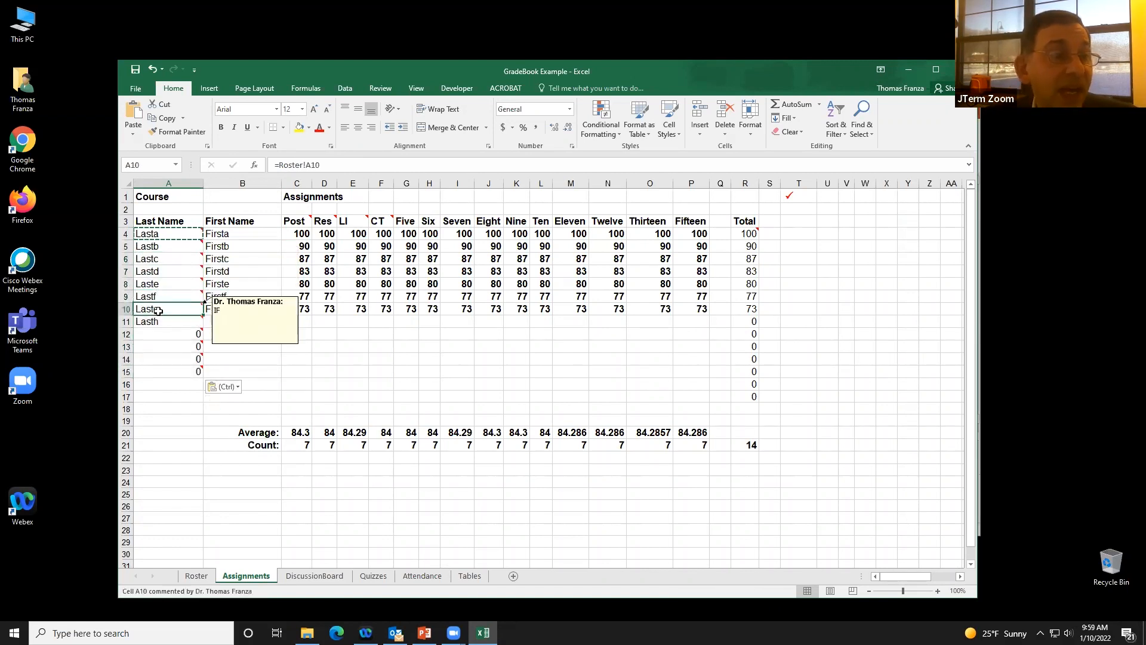
click(163, 323)
click(164, 338)
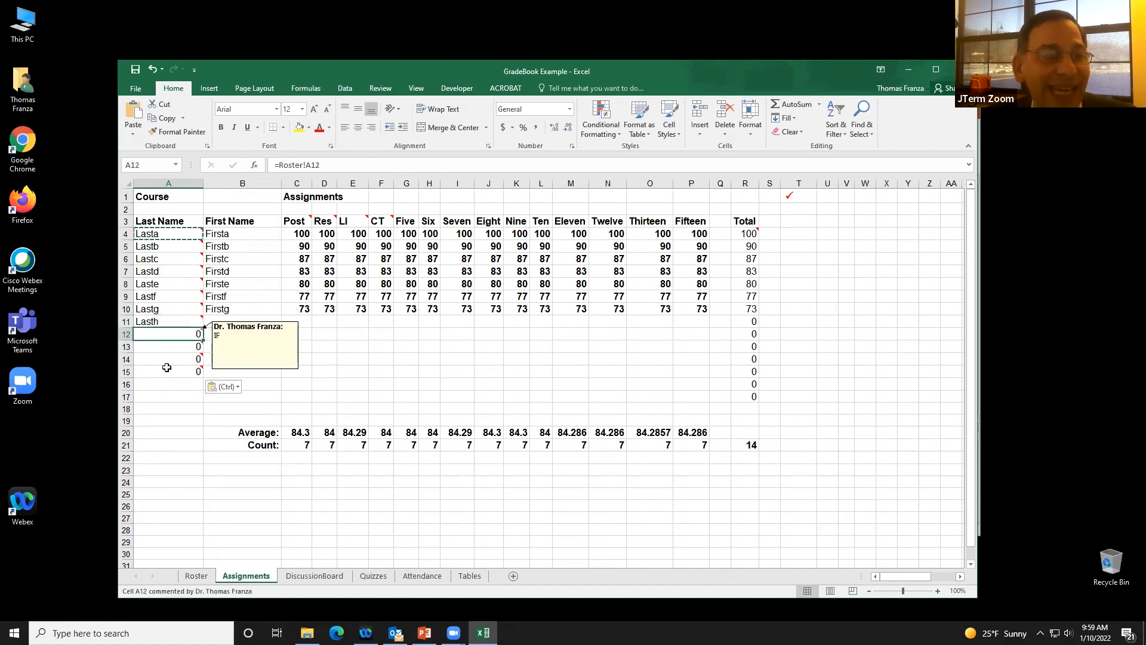
click(205, 577)
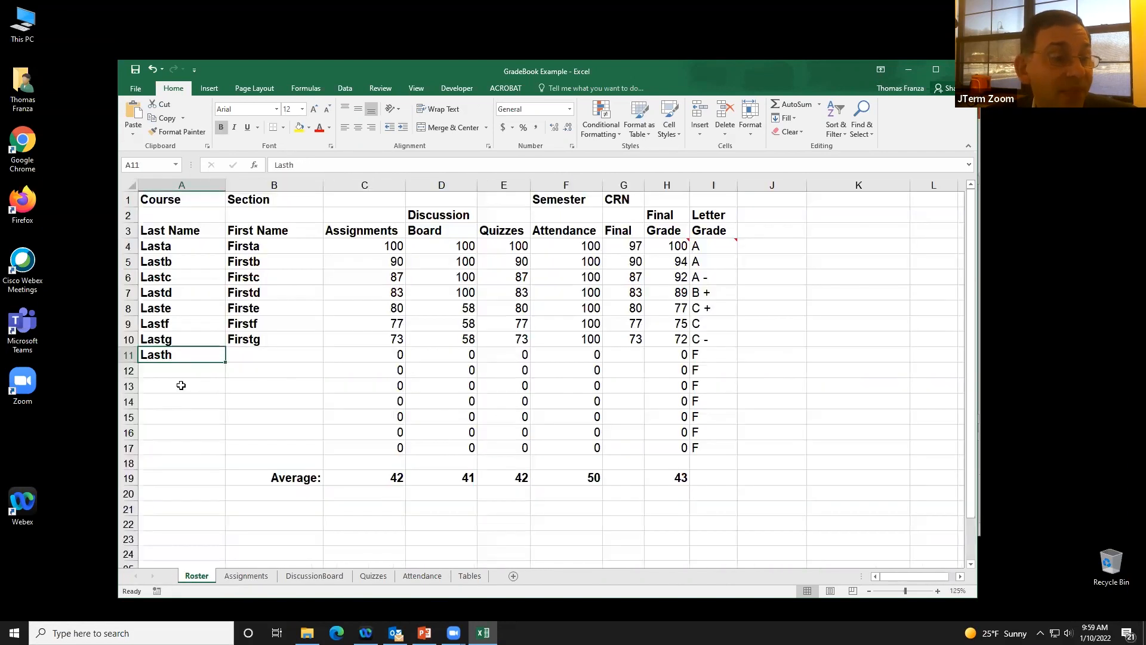
click(245, 576)
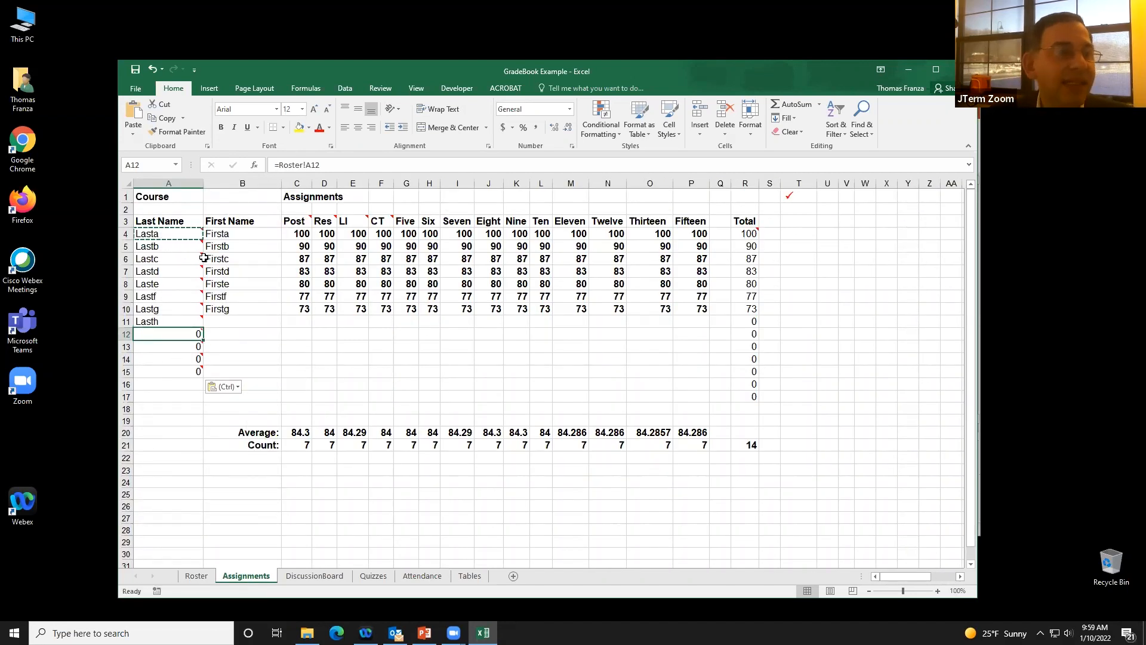
click(235, 233)
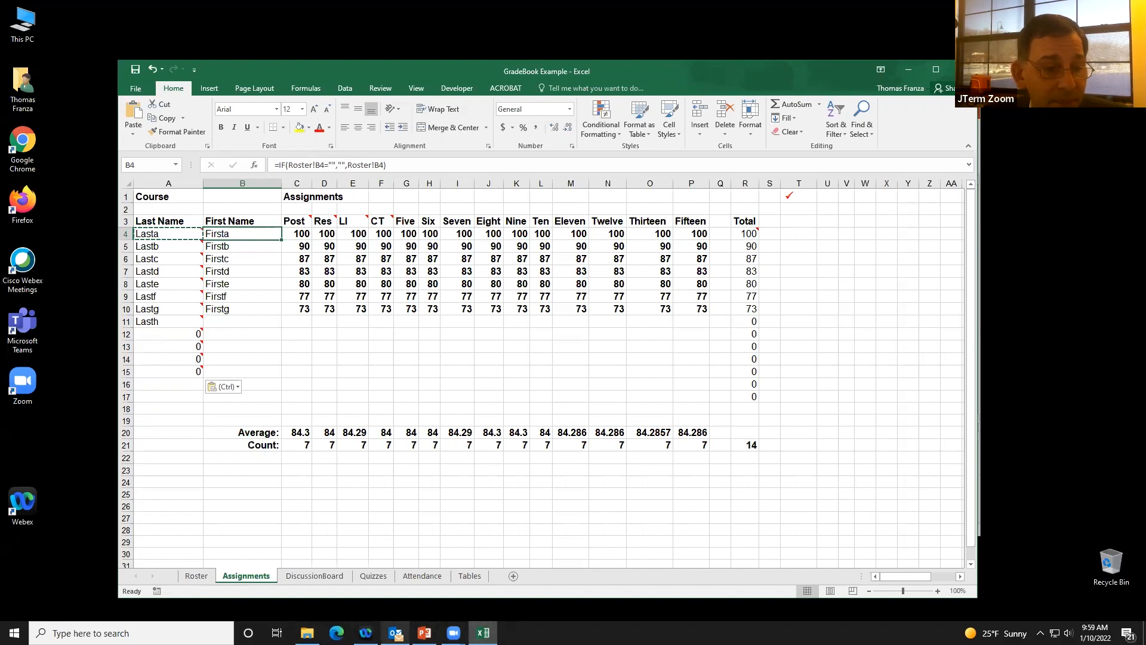
Step: Switch to the Advanced Excel 201 presentation in PowerPoint and start the slide show from the Resources slide
click(425, 633)
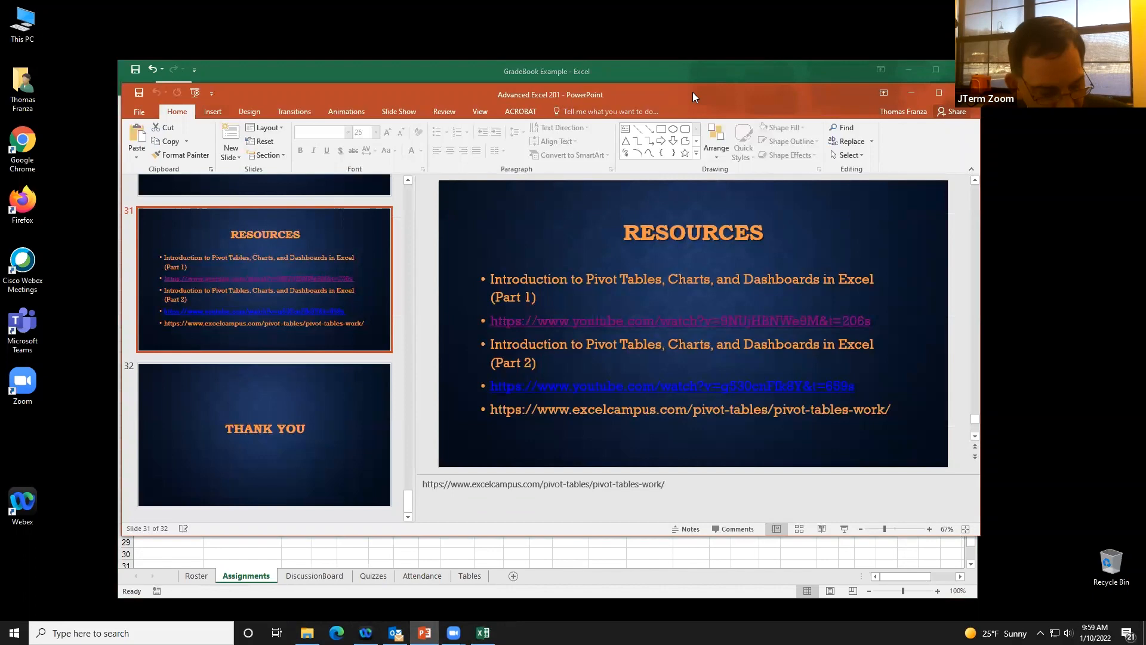
key(shift+F5)
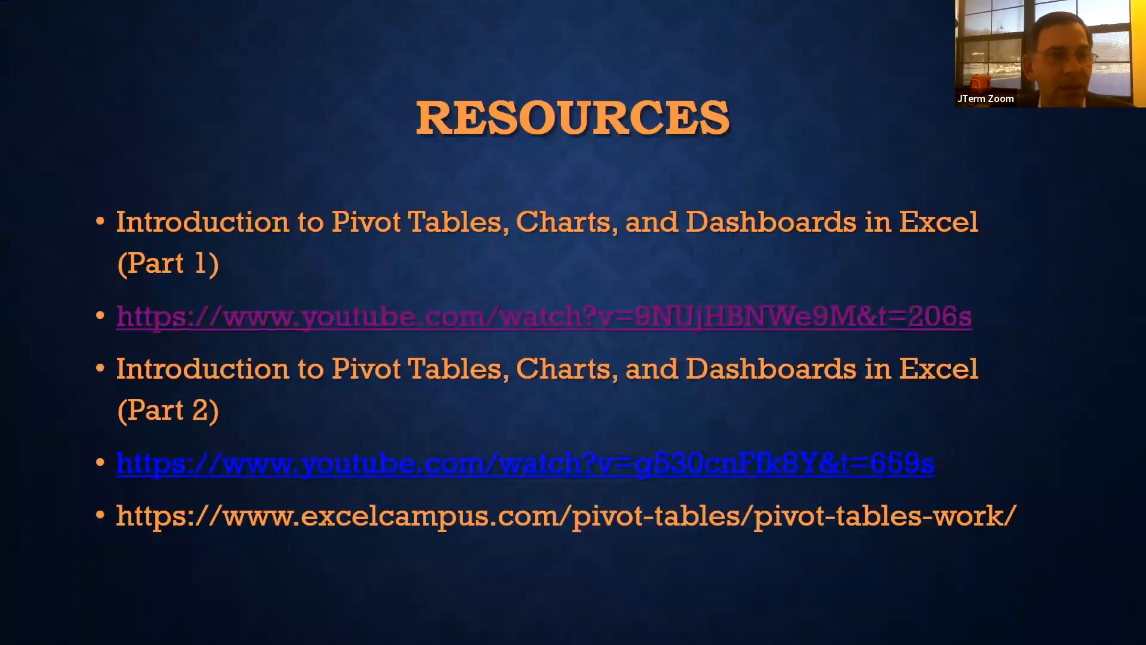